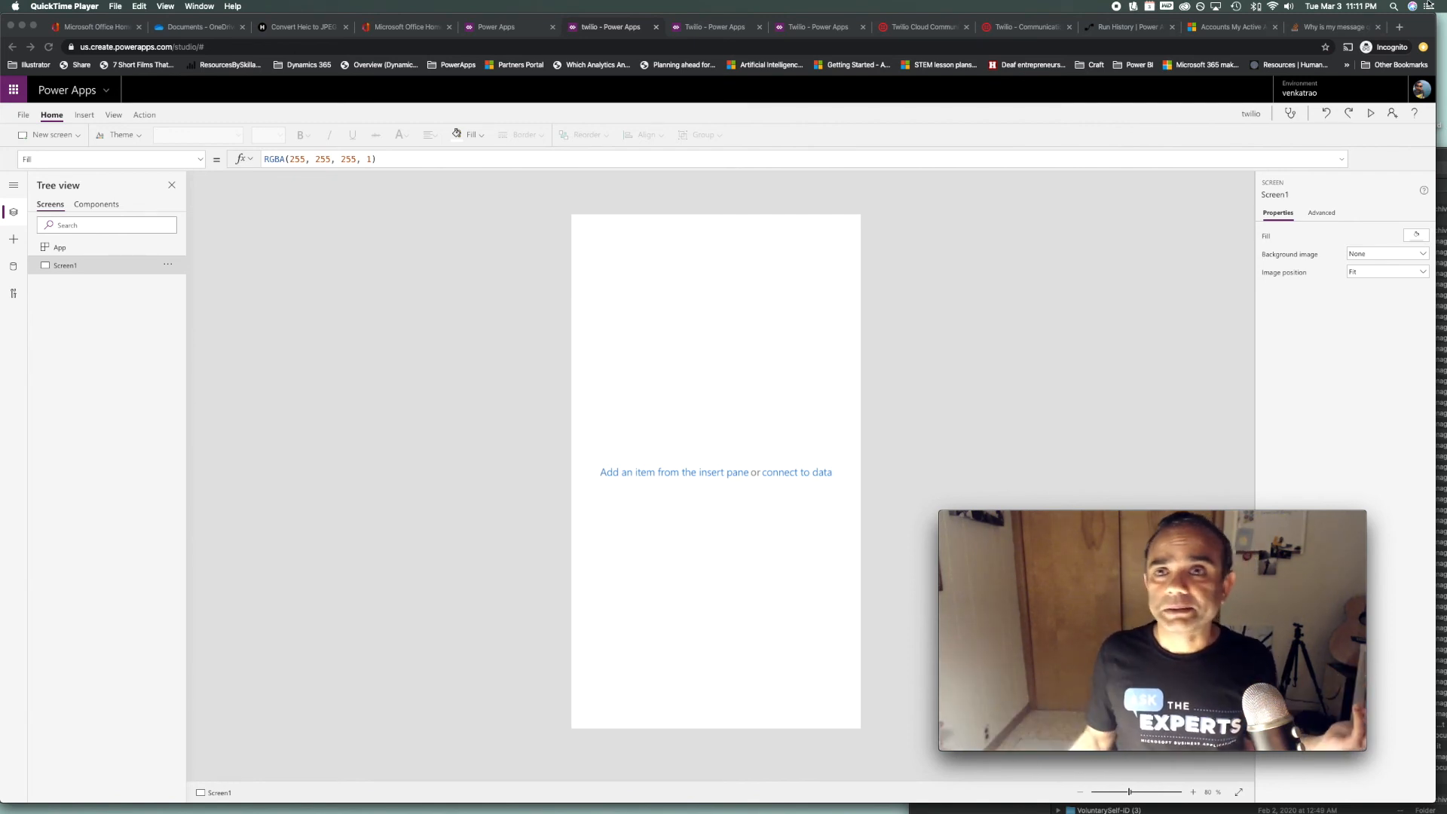
Switch from Power Apps to the Twilio - Communications tab showing twilio.com
{"action": "left_click", "coordinate": [1046, 28]}
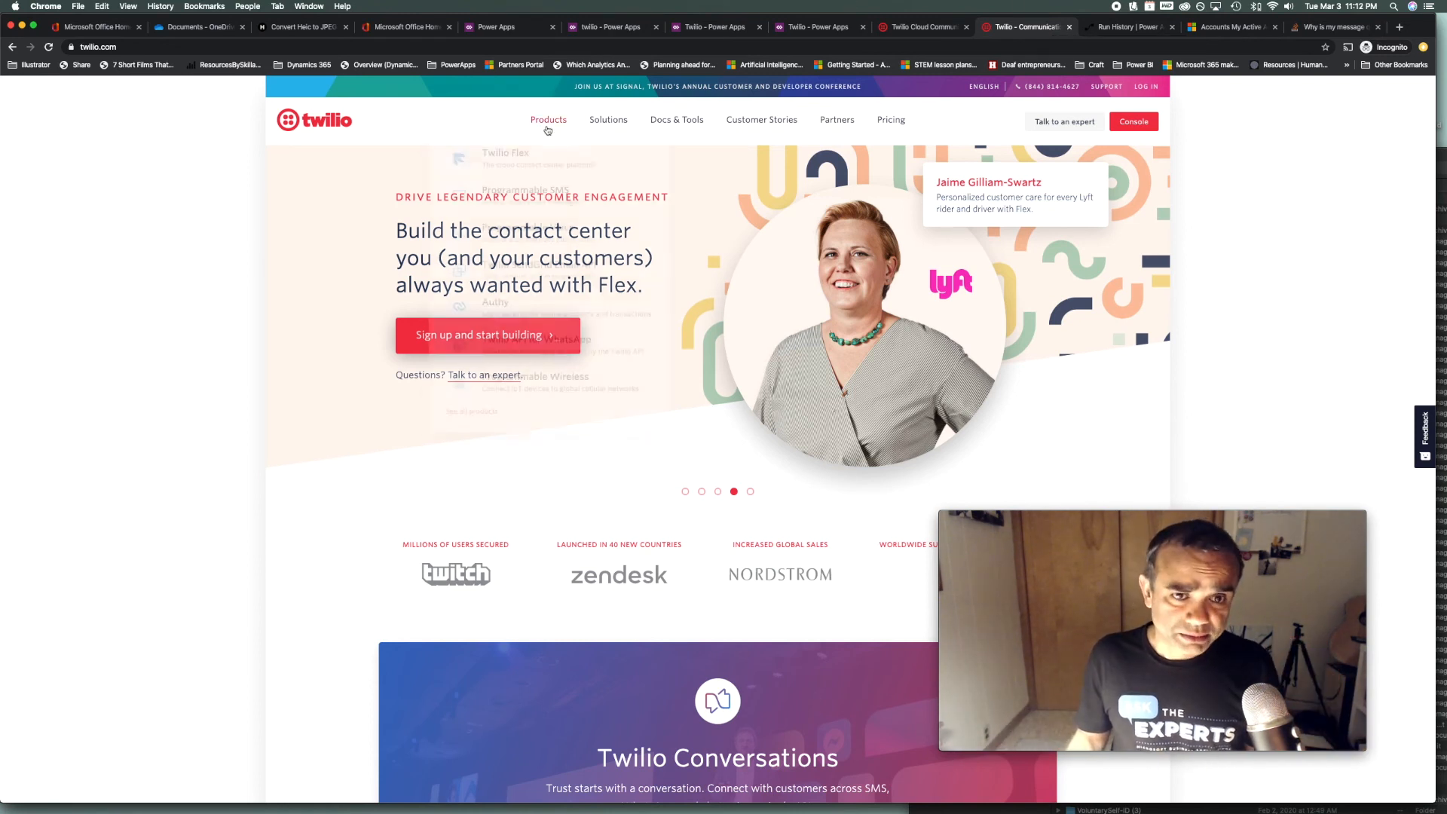
Show the Twilio Products dropdown listing Flex, Programmable SMS and Programmable Voice
{"action": "mouse_move", "coordinate": [547, 129]}
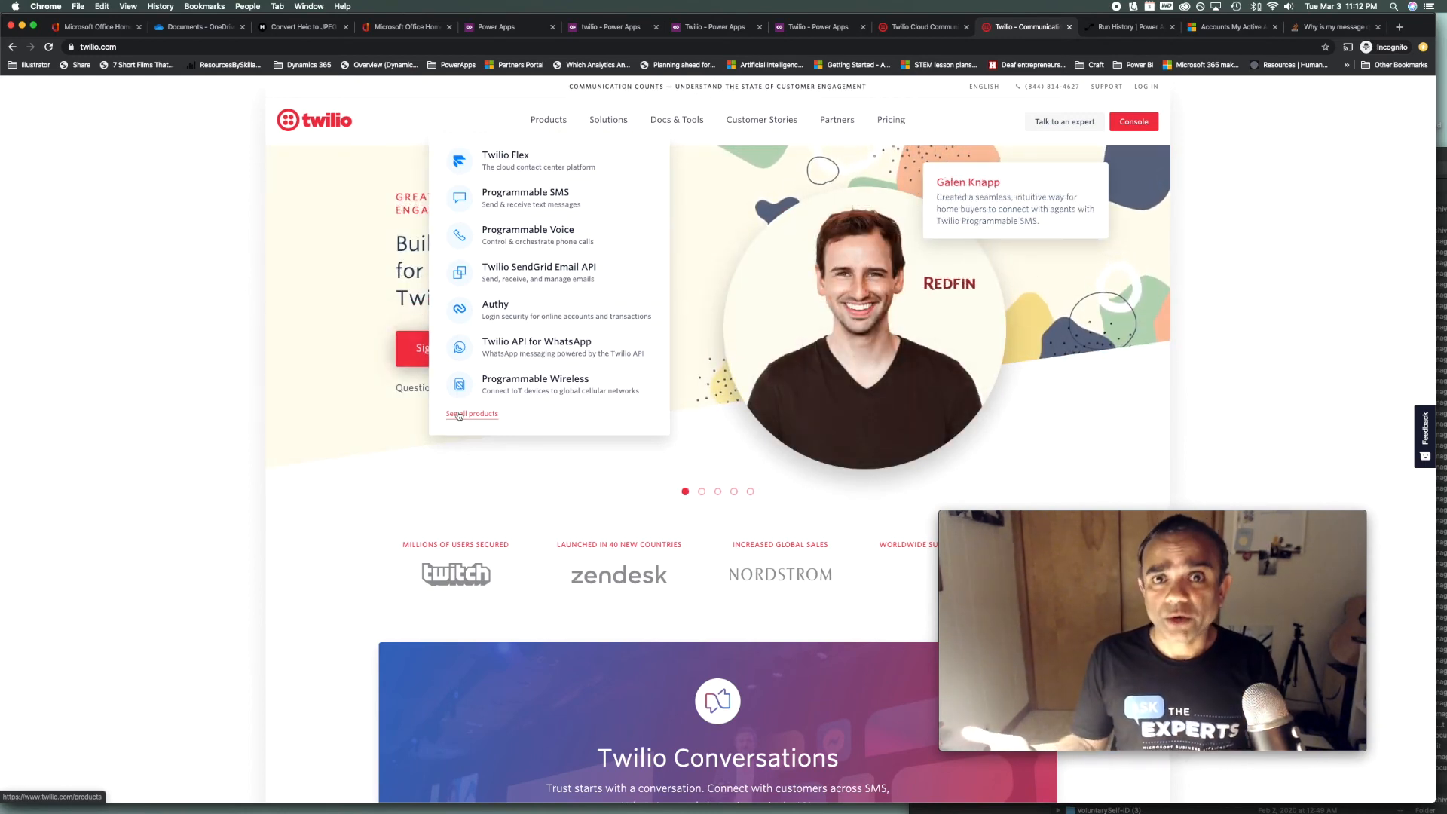
Check the Solutions menu, then close the dropdowns to show the full homepage
{"action": "mouse_move", "coordinate": [608, 121]}
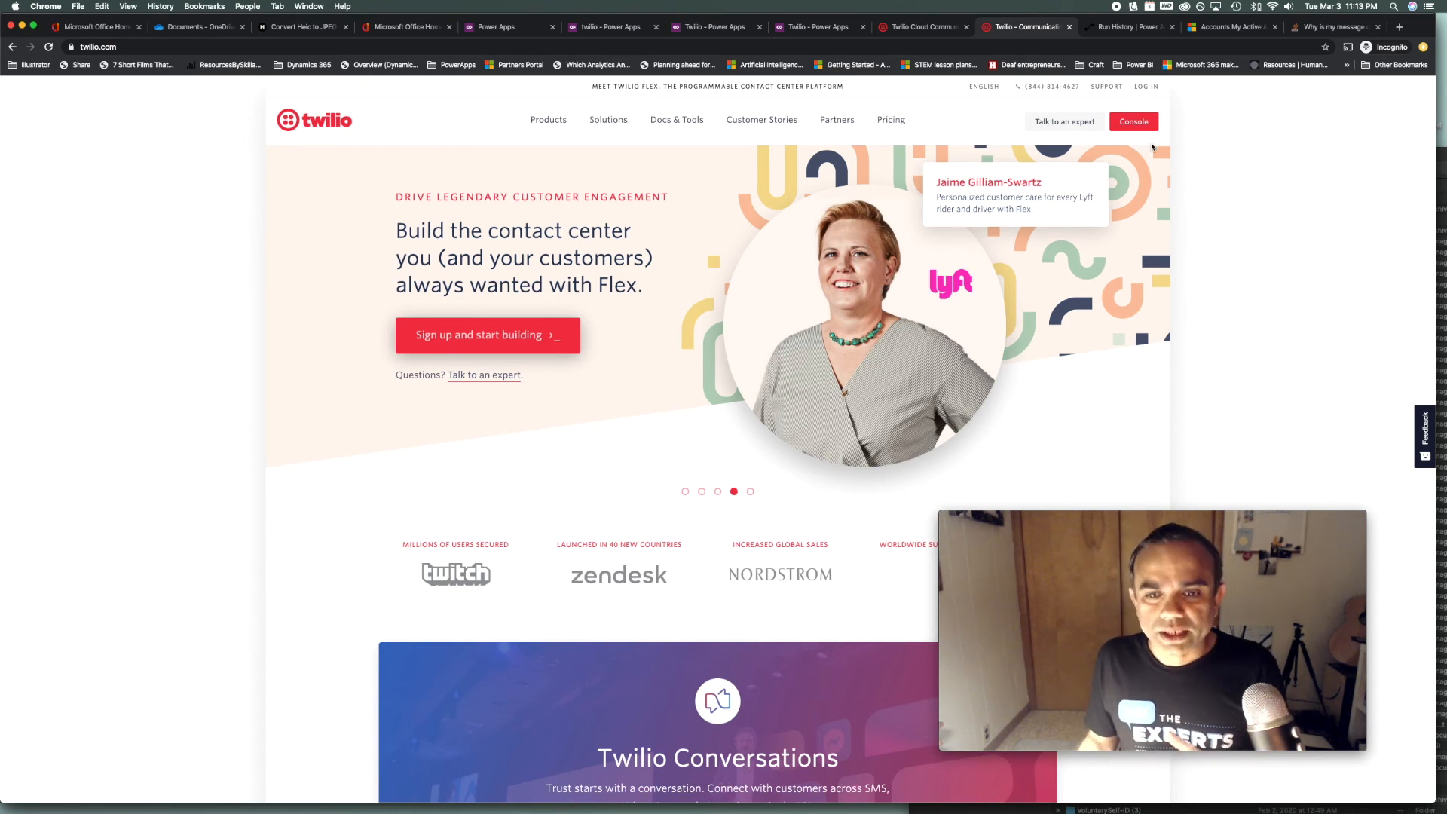
Check the trial balance and number on the Console dashboard, then return to twilio.com
{"action": "left_click", "coordinate": [899, 35]}
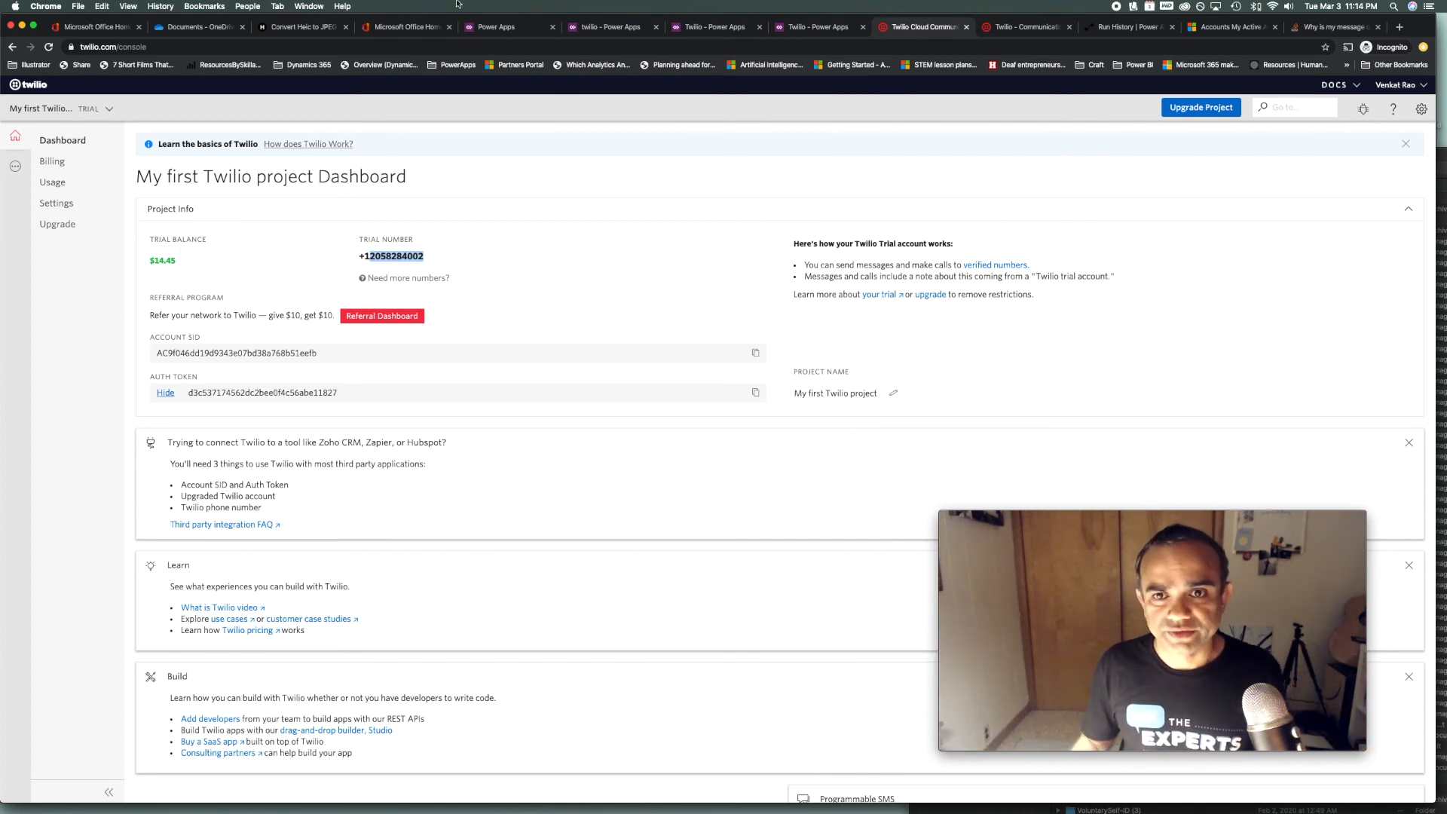
{"action": "left_click", "coordinate": [1031, 32]}
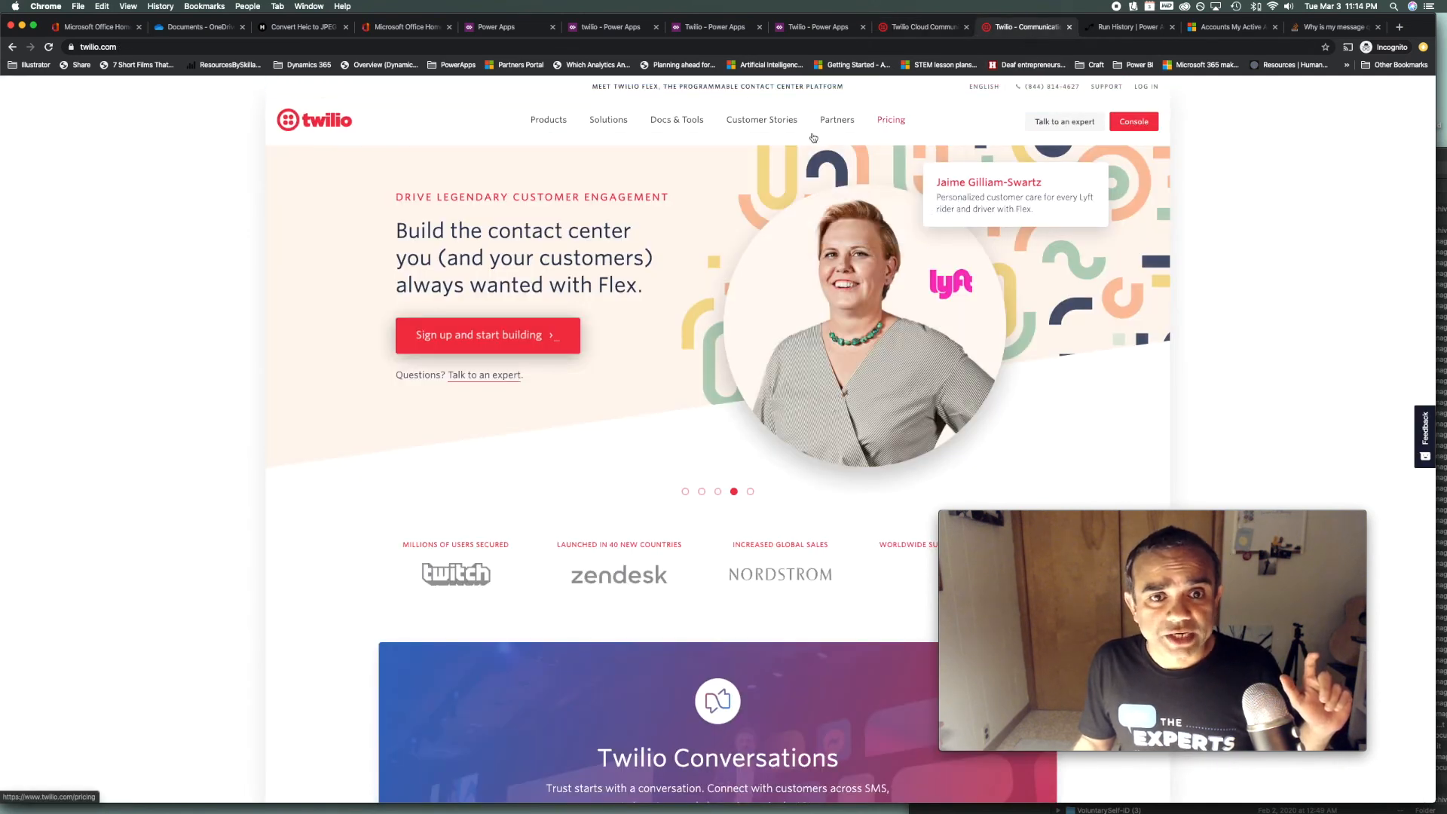
Open Twilio Pricing and check that Programmable SMS starts at $0.0075 per message
{"action": "left_click", "coordinate": [865, 132]}
{"action": "scroll", "coordinate": [291, 232], "scroll_direction": "down", "scroll_amount": 2}
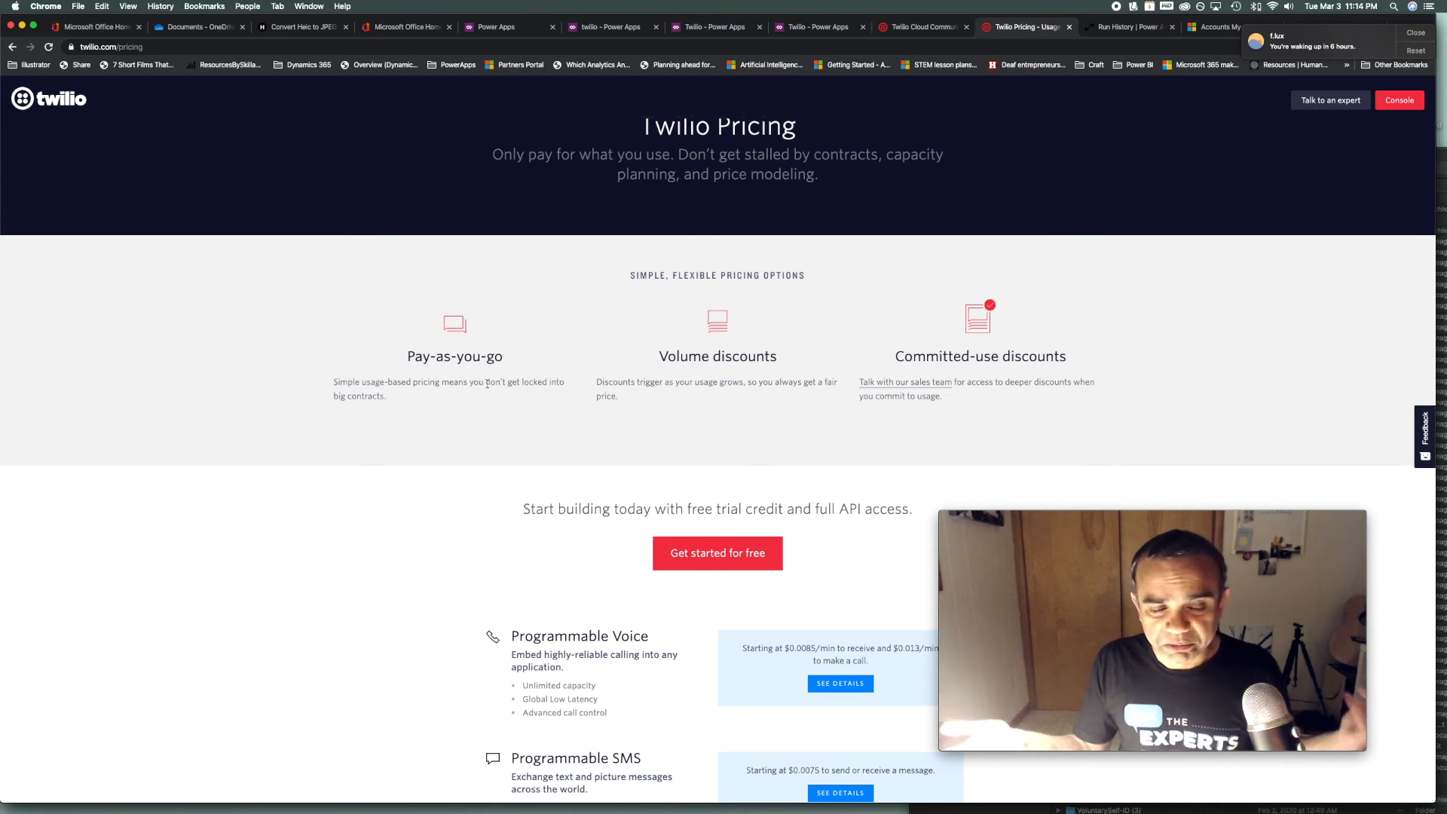
{"action": "scroll", "coordinate": [486, 384], "scroll_direction": "down", "scroll_amount": 2}
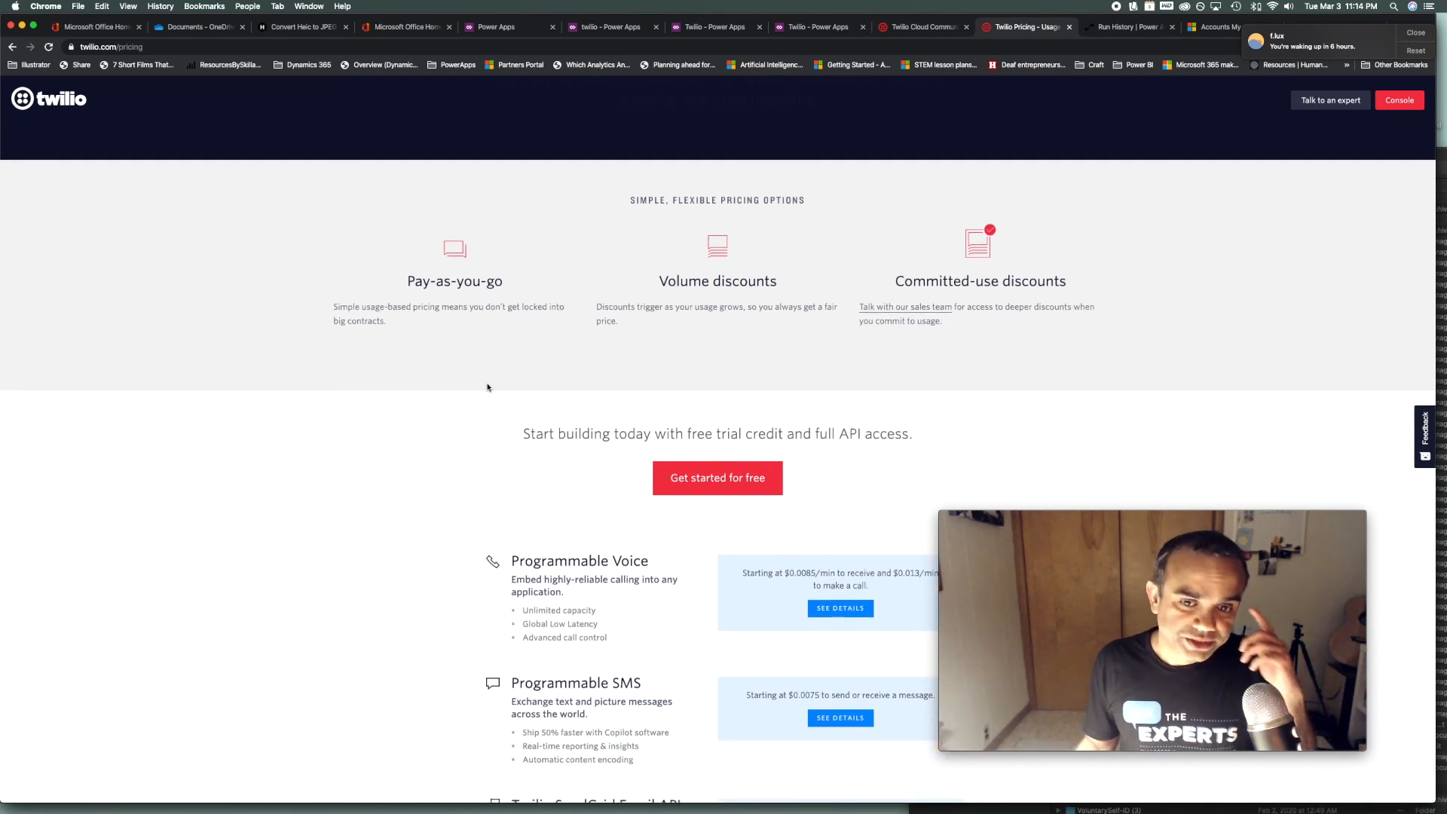
{"action": "scroll", "coordinate": [487, 387], "scroll_direction": "down", "scroll_amount": 2}
{"action": "scroll", "coordinate": [487, 388], "scroll_direction": "down", "scroll_amount": 6}
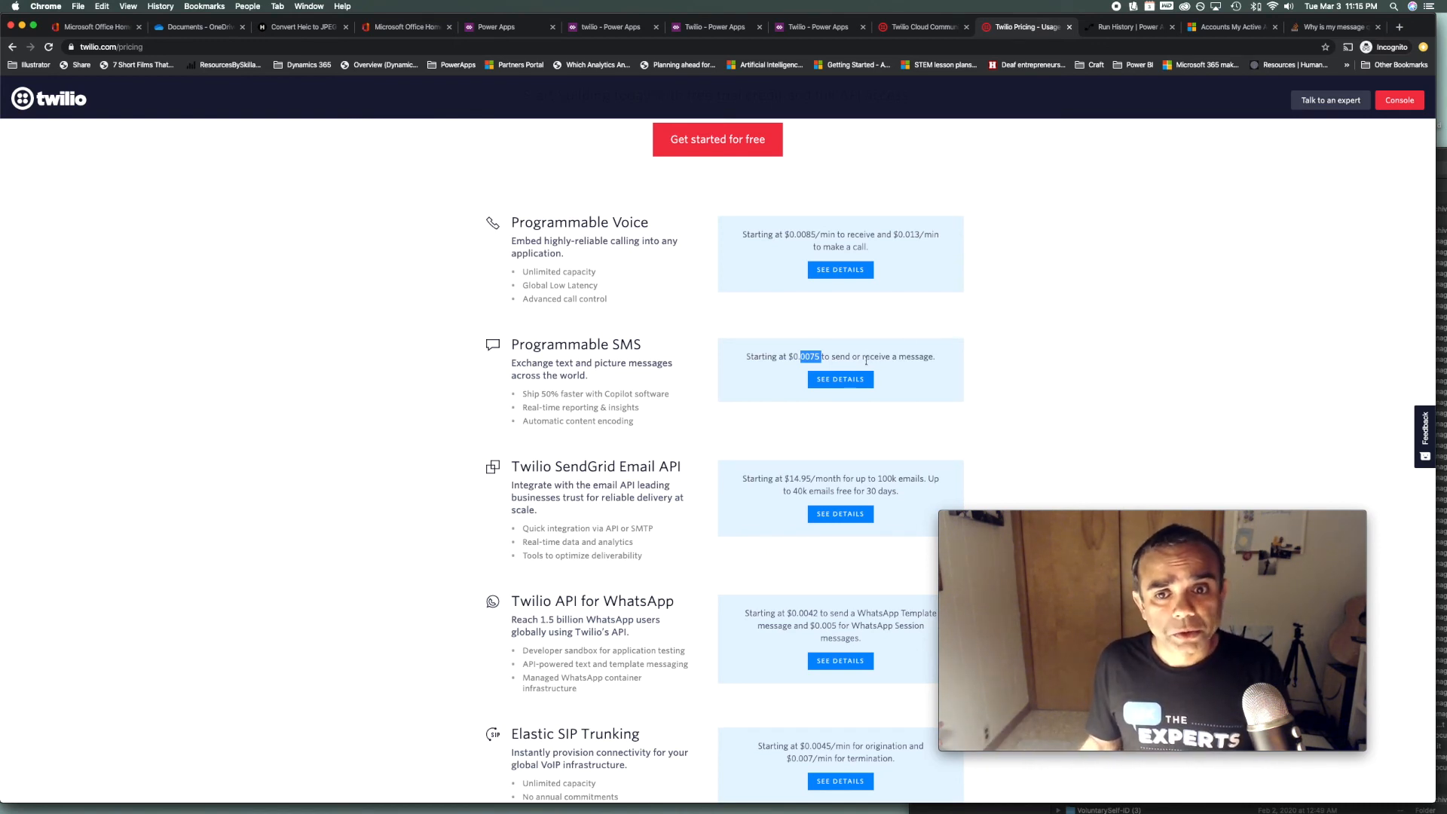
{"action": "scroll", "coordinate": [666, 486], "scroll_direction": "up", "scroll_amount": 6}
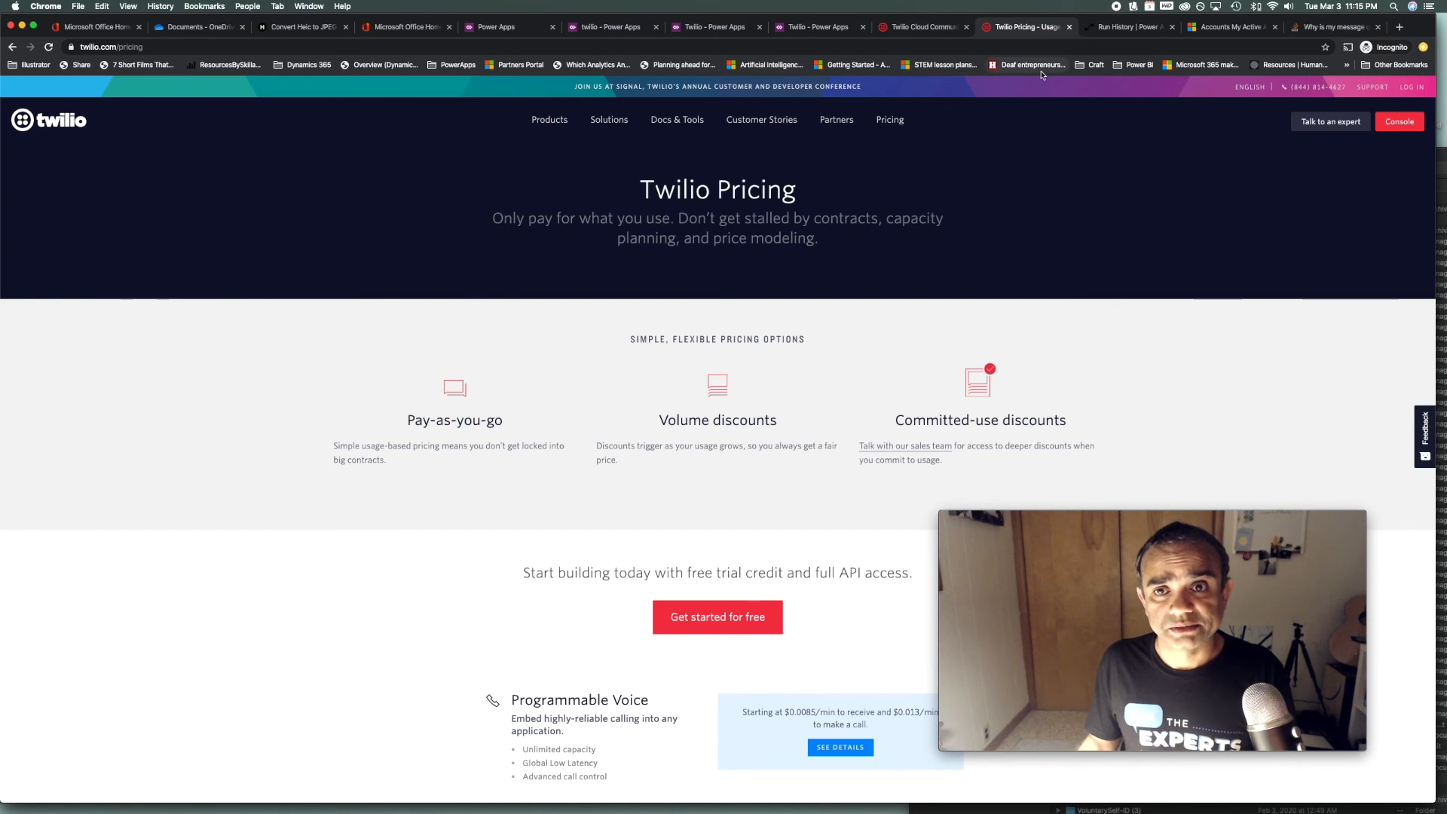
Return to the Console dashboard showing the $14.45 trial balance and trial number
{"action": "left_click", "coordinate": [925, 28]}
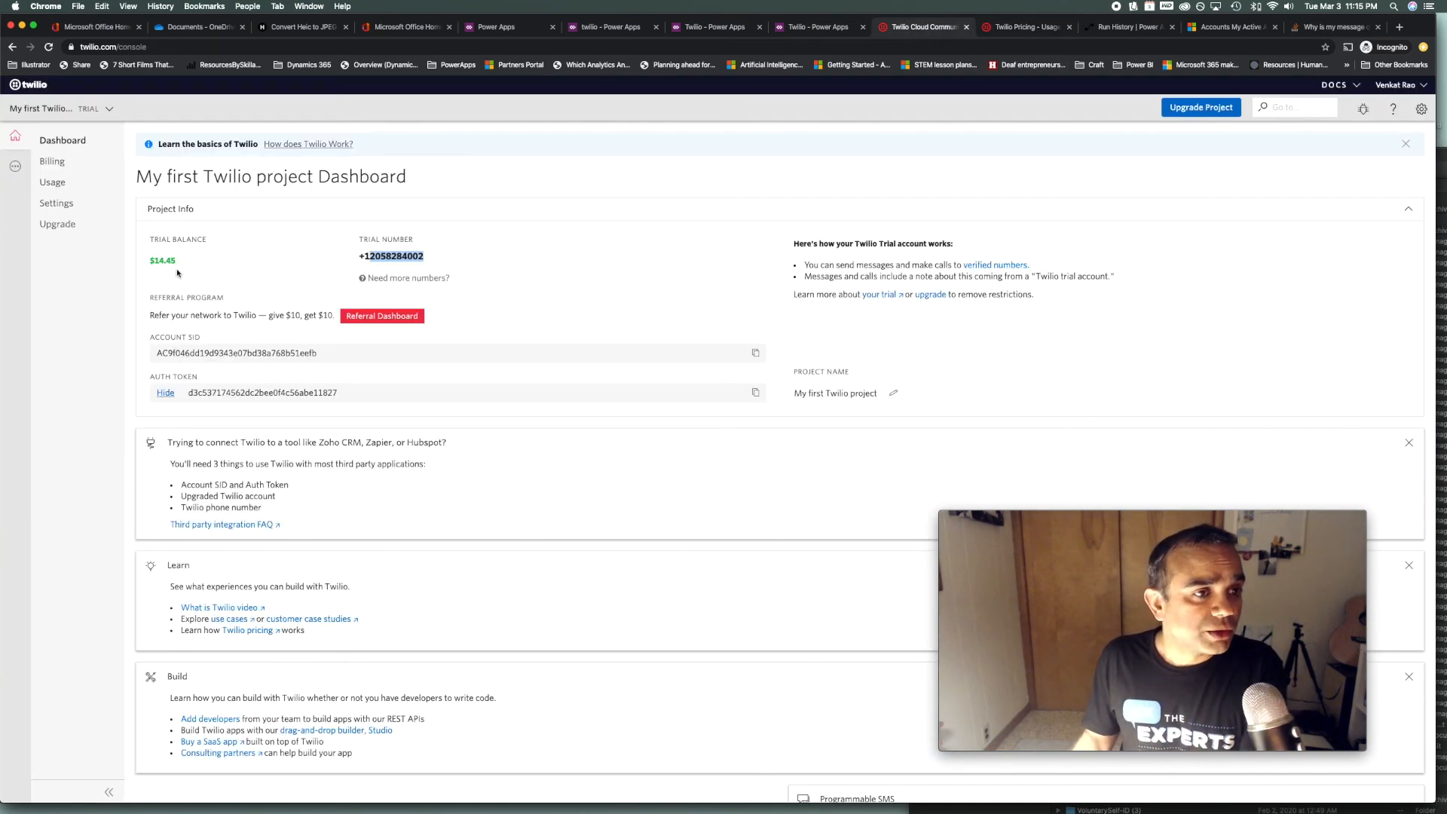
{"action": "left_click", "coordinate": [432, 262]}
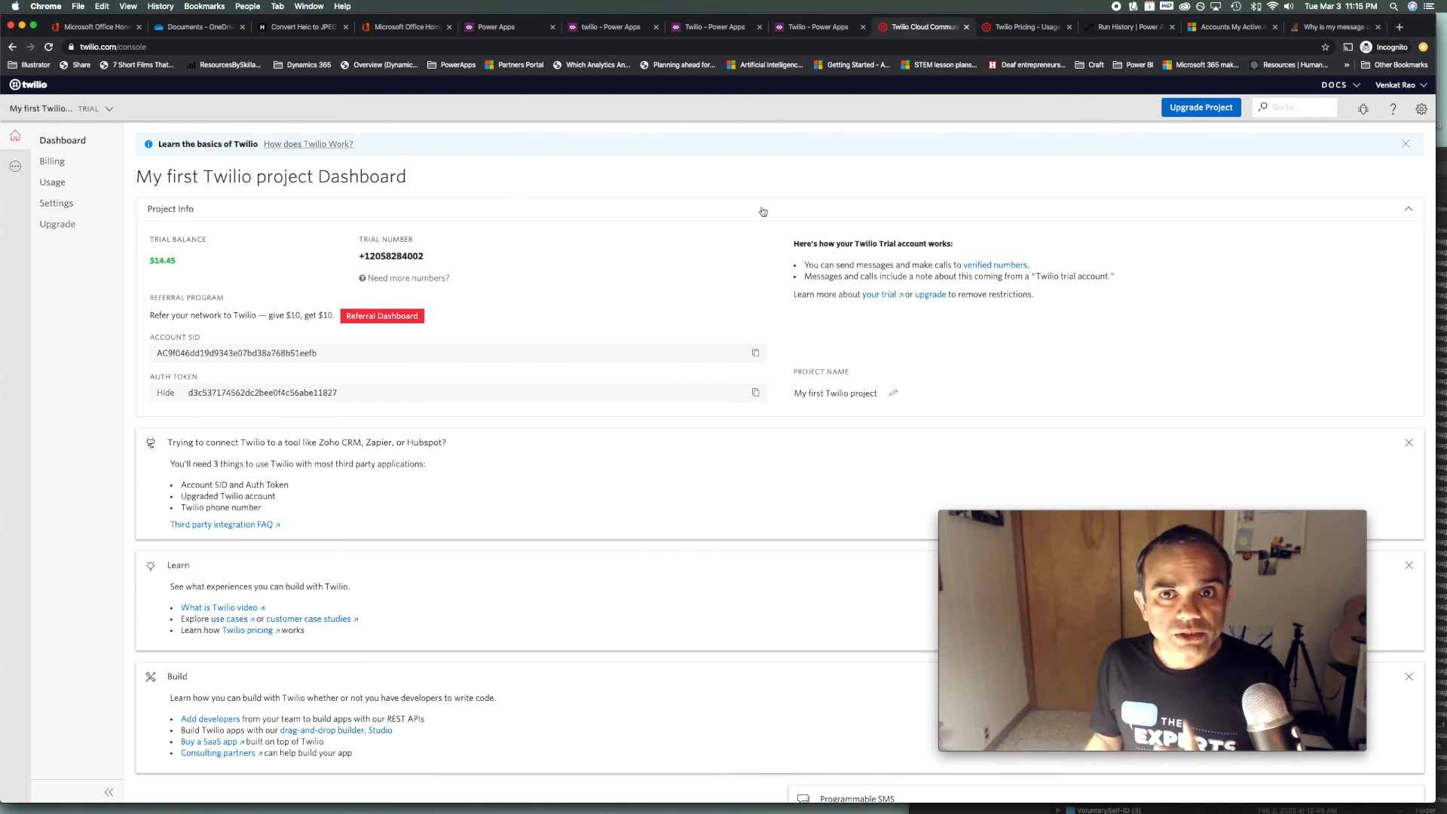
Back in Power Apps, delete the gallery and add a new blank screen
{"action": "left_click", "coordinate": [814, 32]}
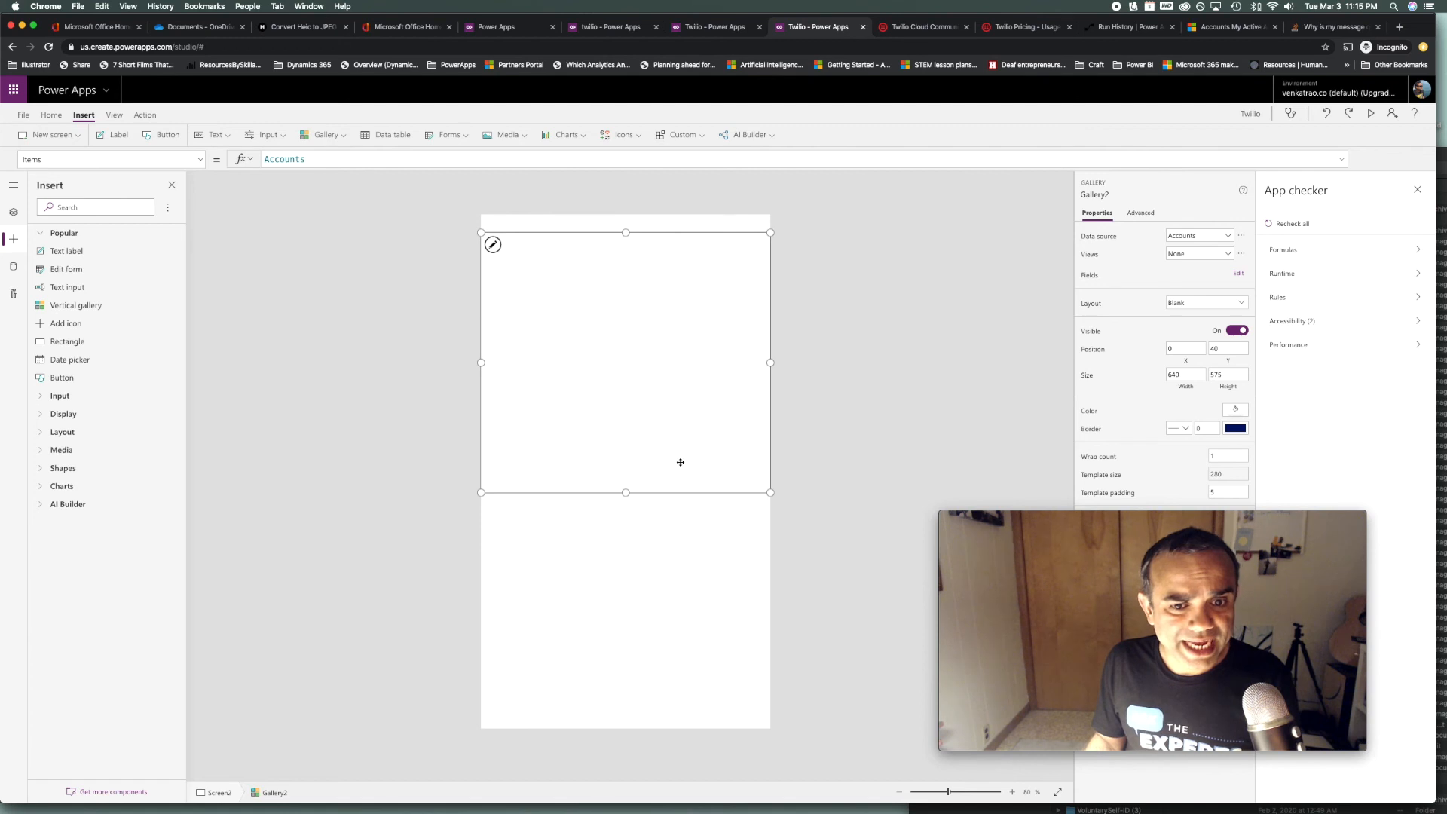
{"action": "key", "text": "Delete"}
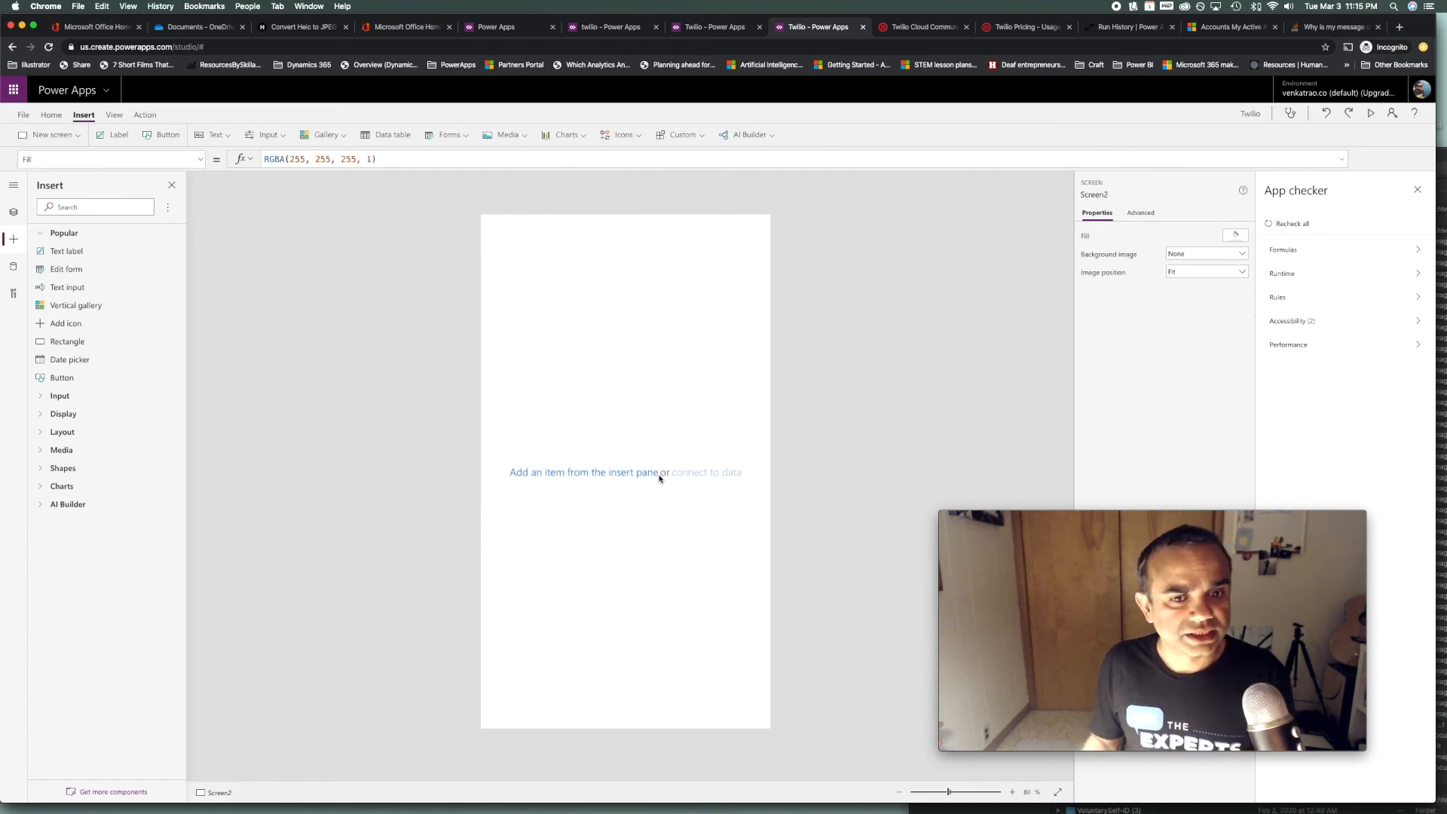
{"action": "left_click", "coordinate": [56, 144]}
{"action": "left_click", "coordinate": [57, 183]}
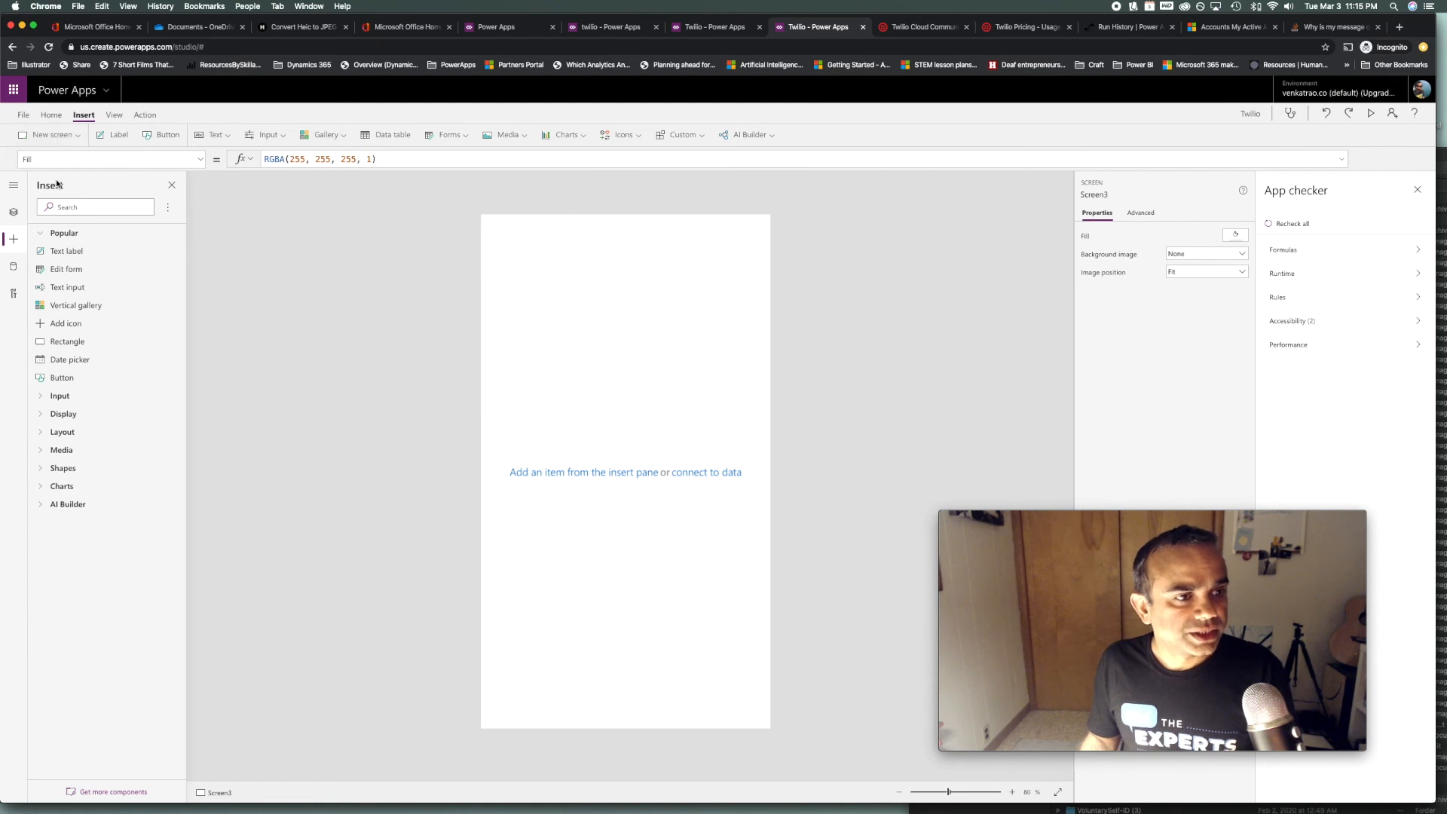
{"action": "left_click", "coordinate": [171, 185]}
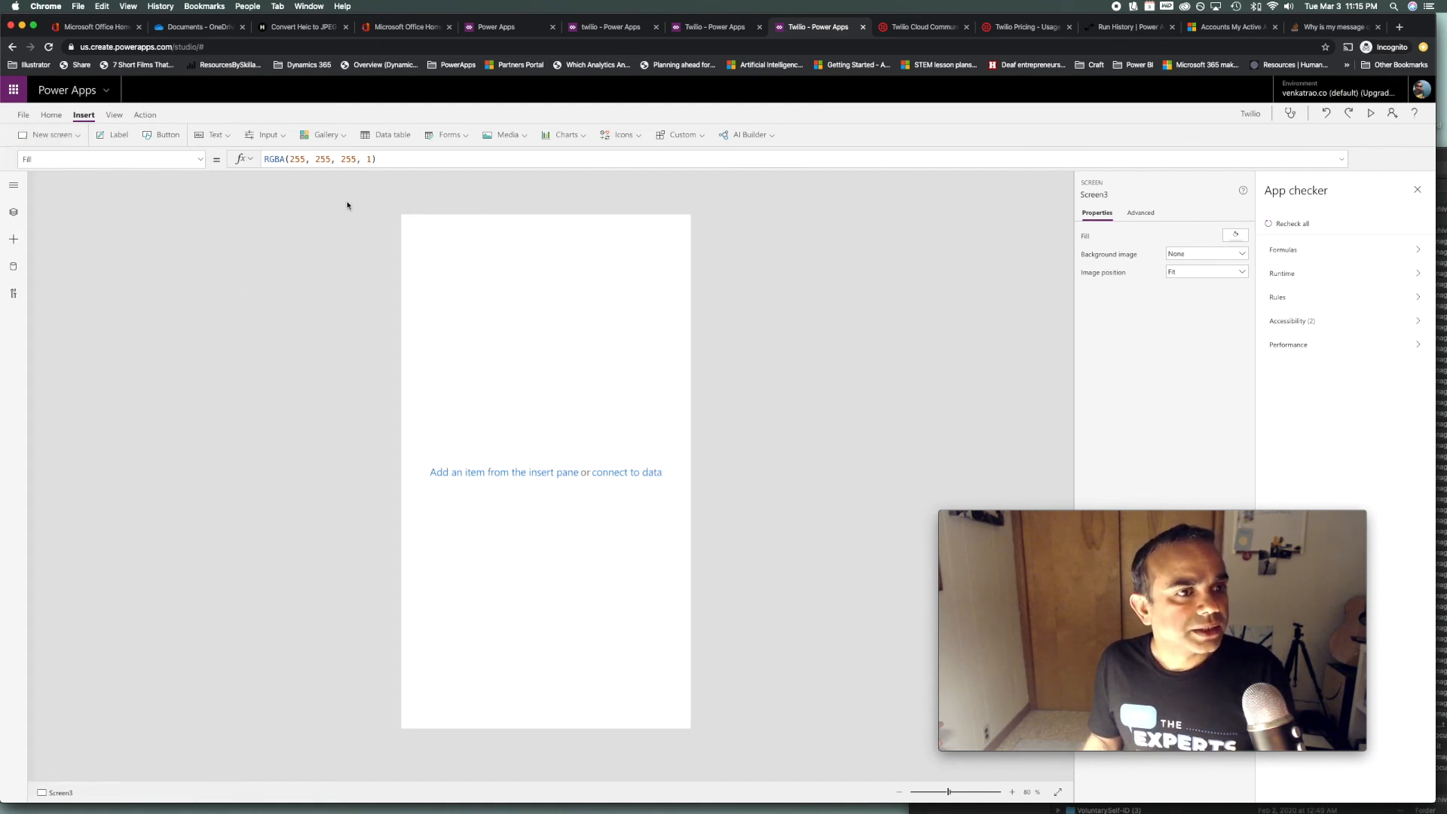
Add a label to the new screen and set its text to a person's name
{"action": "left_click", "coordinate": [115, 140]}
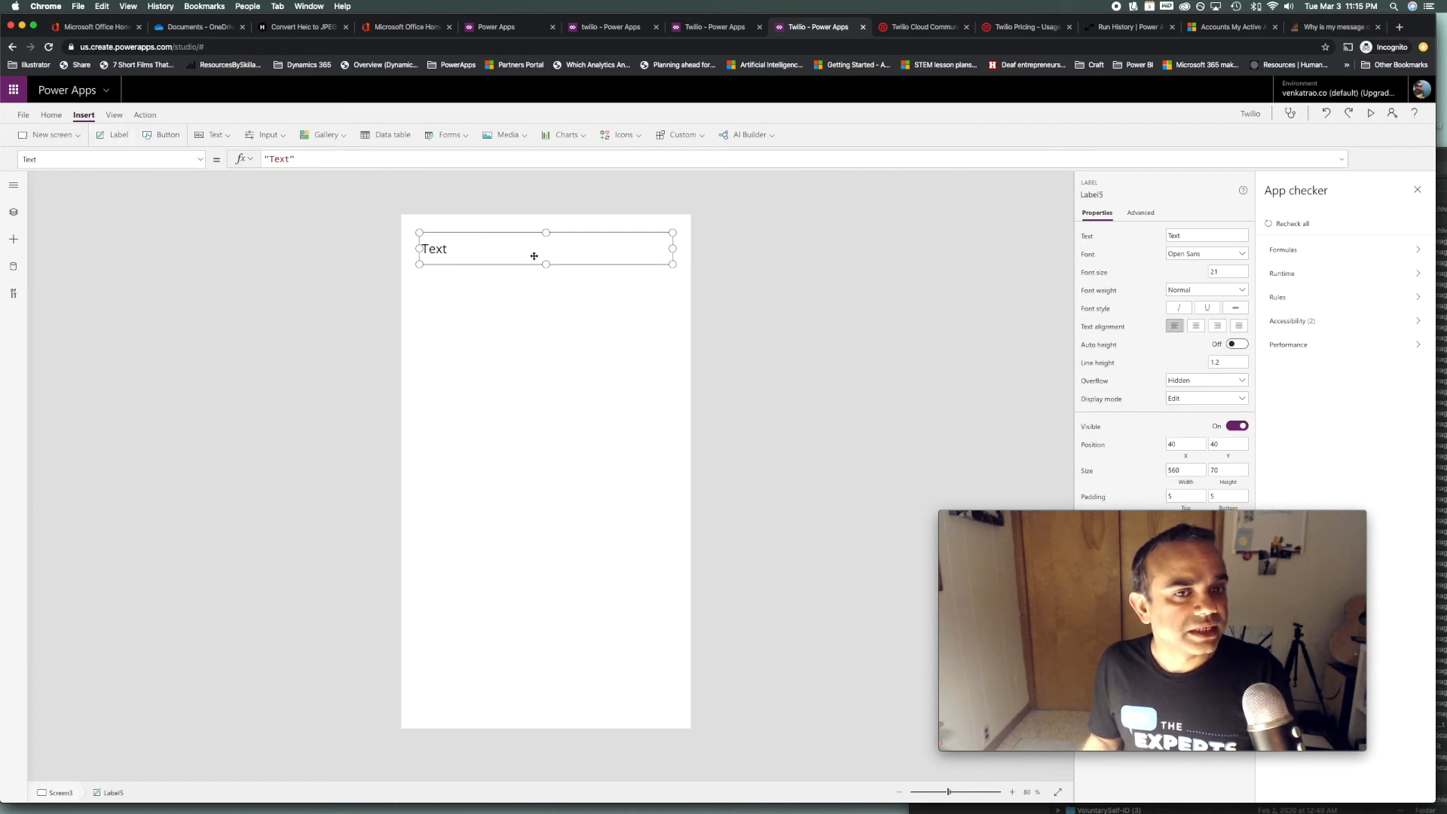
{"action": "left_click_drag", "start_coordinate": [534, 261], "coordinate": [534, 292]}
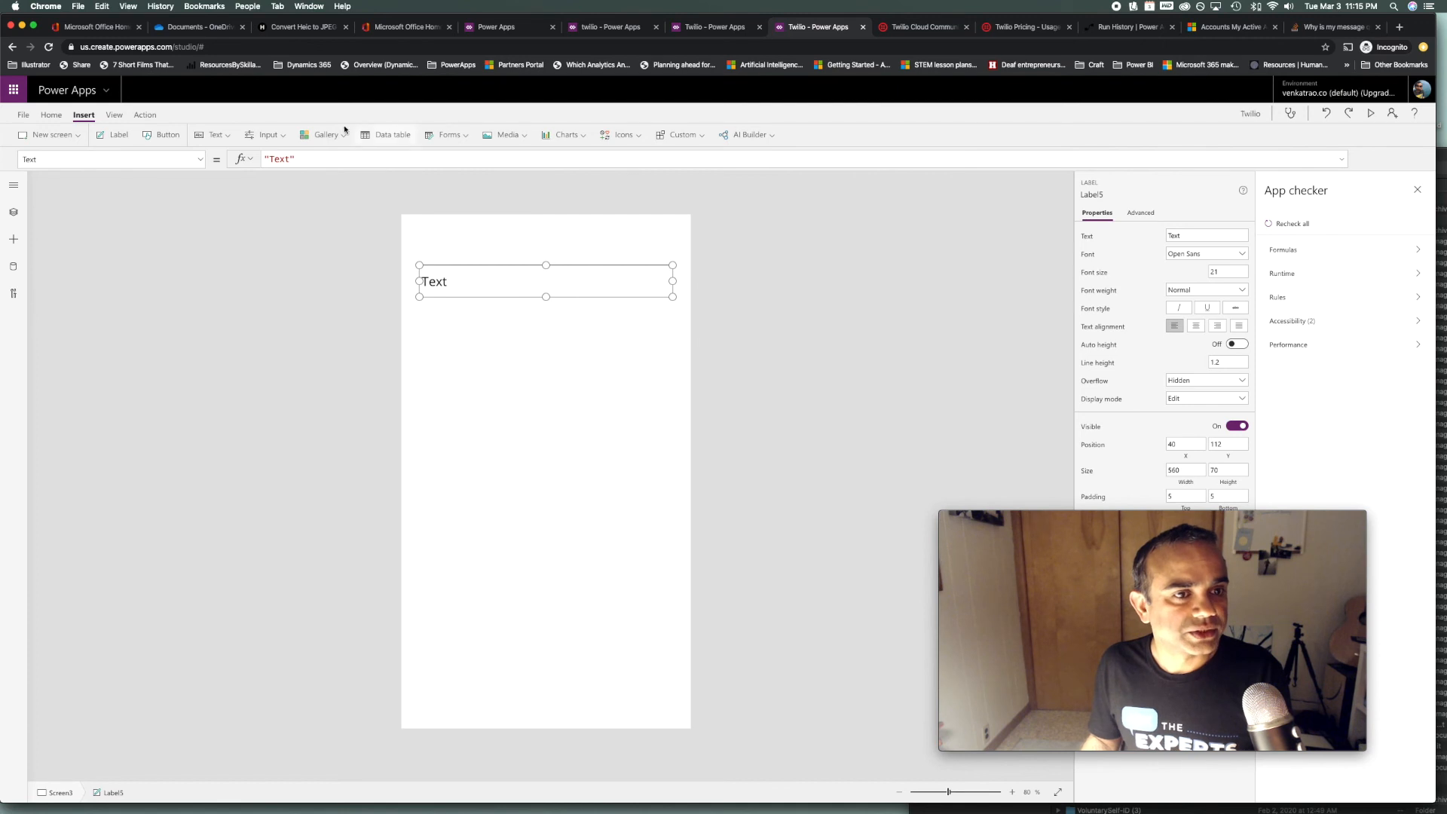
{"action": "left_click_drag", "start_coordinate": [287, 159], "coordinate": [273, 159]}
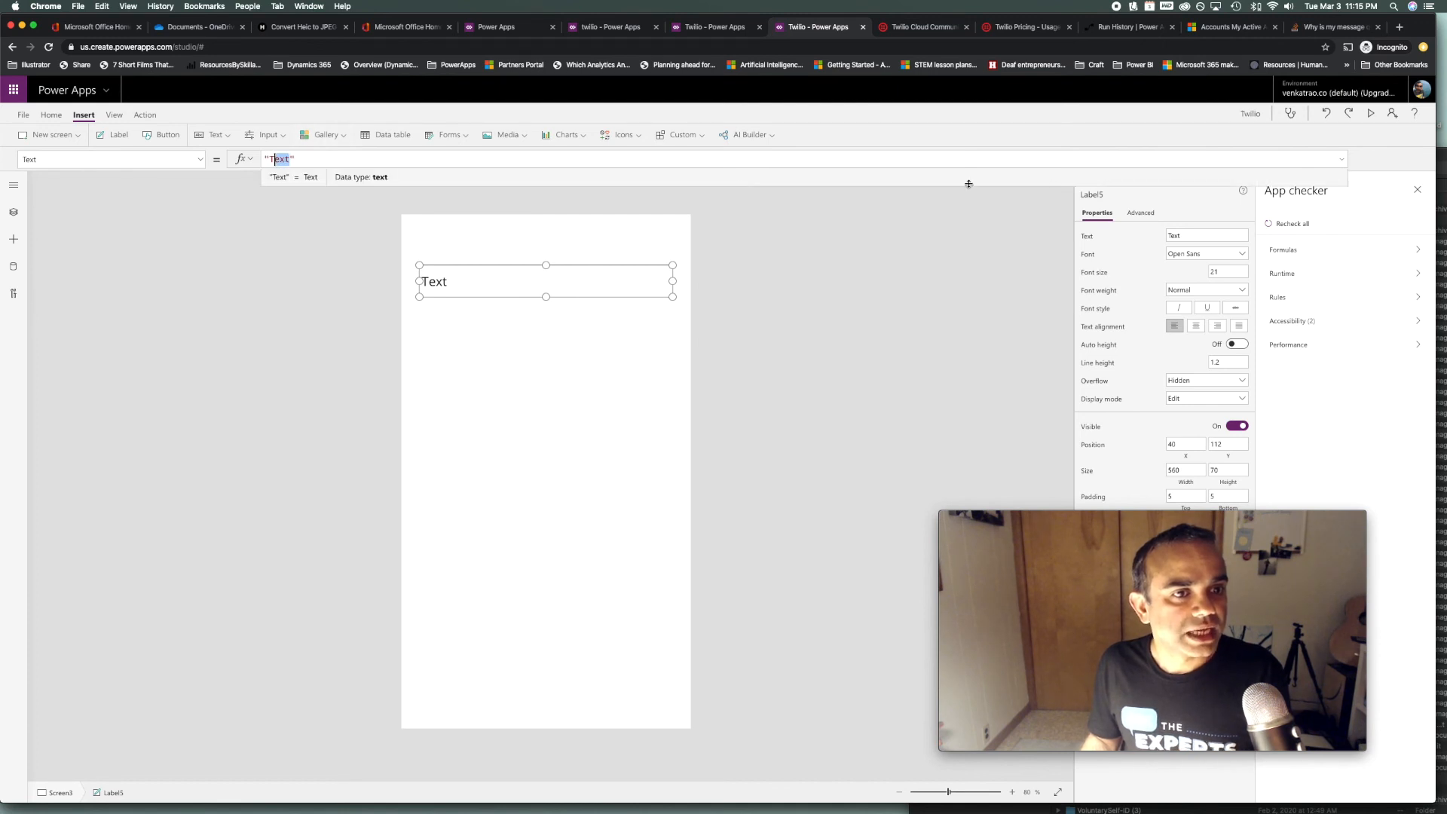
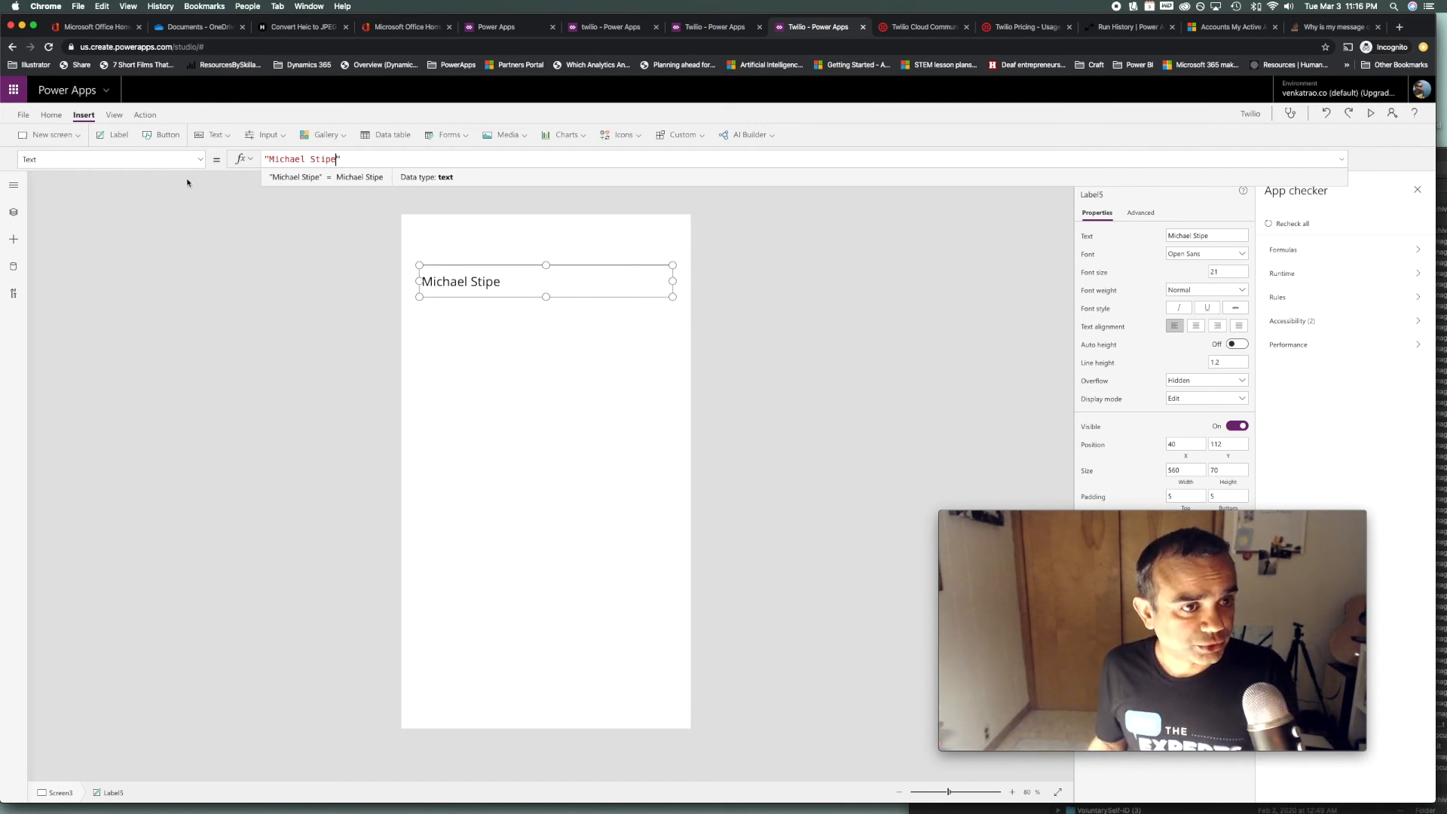
Add a text input box below the label and a button beneath it
{"action": "left_click", "coordinate": [217, 135]}
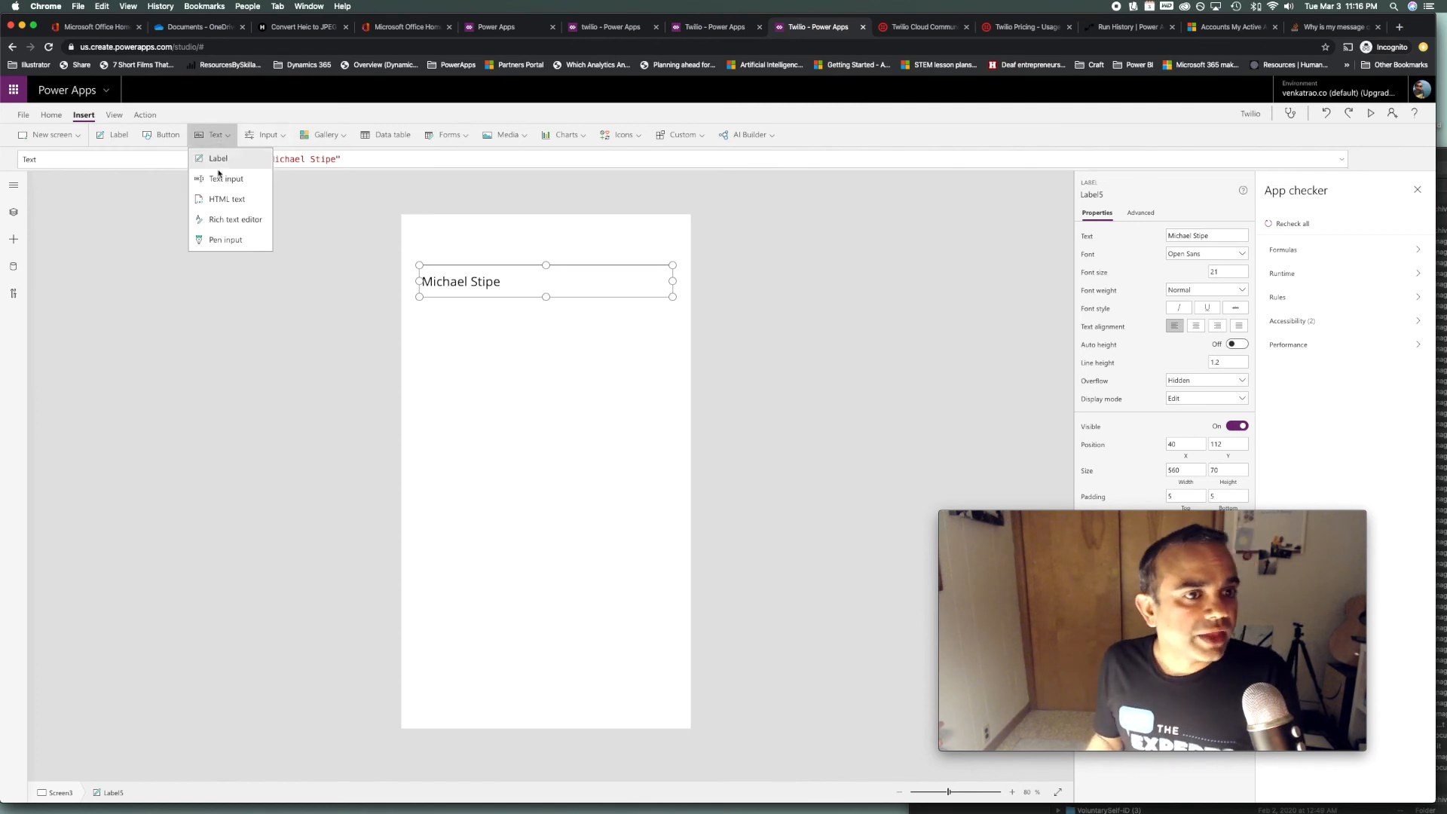
{"action": "left_click", "coordinate": [220, 177]}
{"action": "left_click_drag", "start_coordinate": [517, 269], "coordinate": [546, 462]}
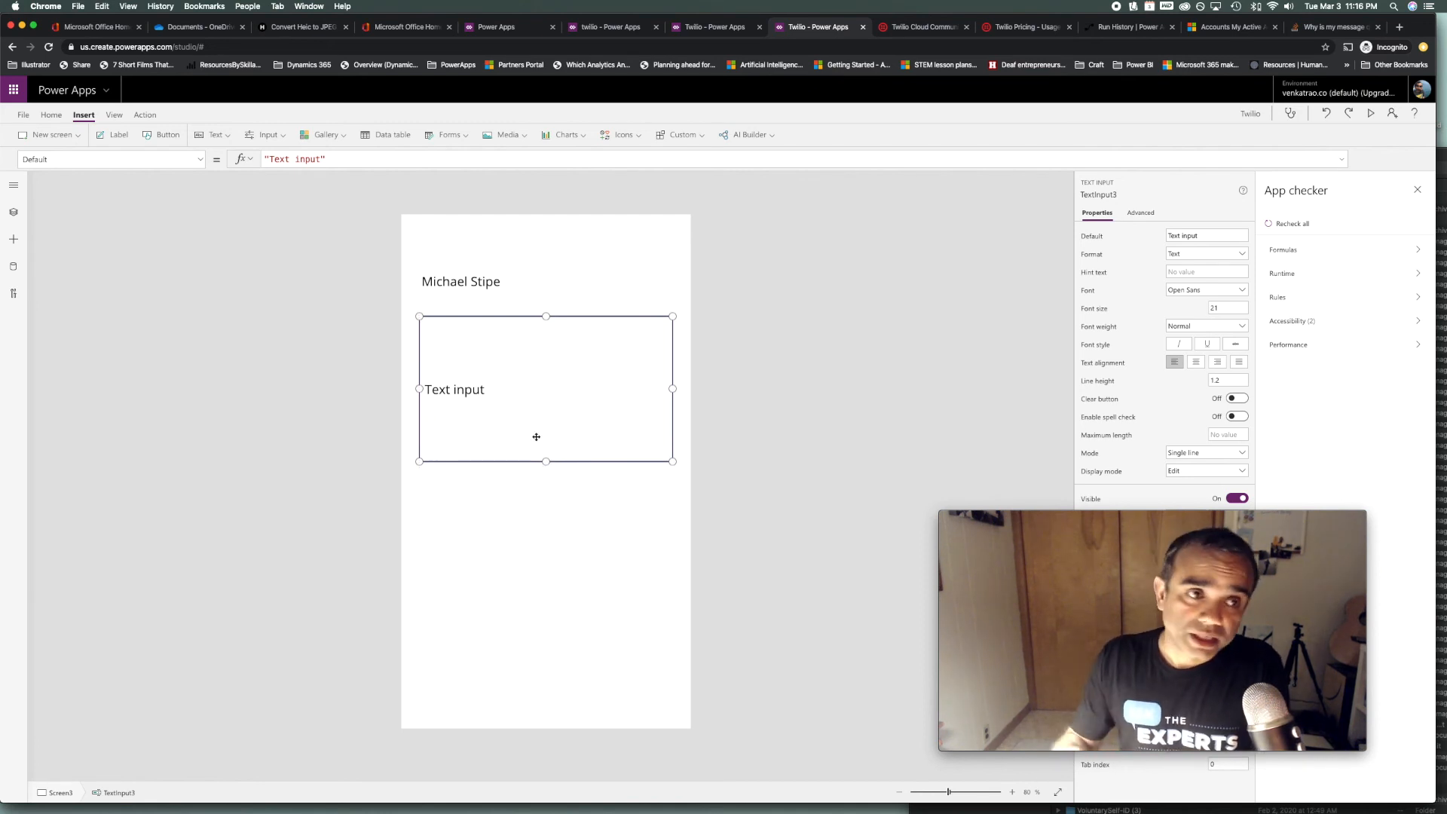
{"action": "left_click", "coordinate": [177, 137]}
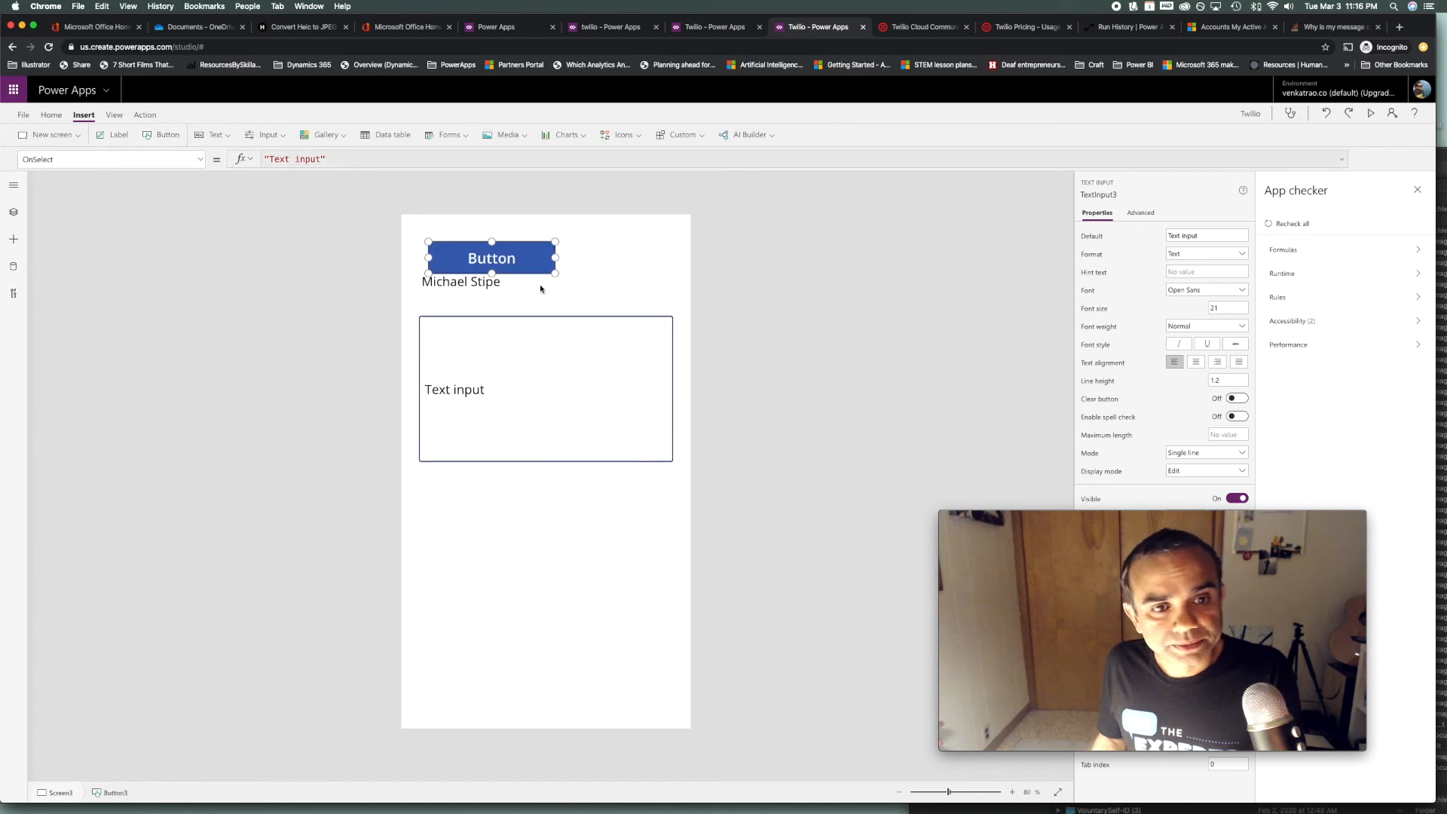
{"action": "left_click_drag", "start_coordinate": [520, 268], "coordinate": [569, 526]}
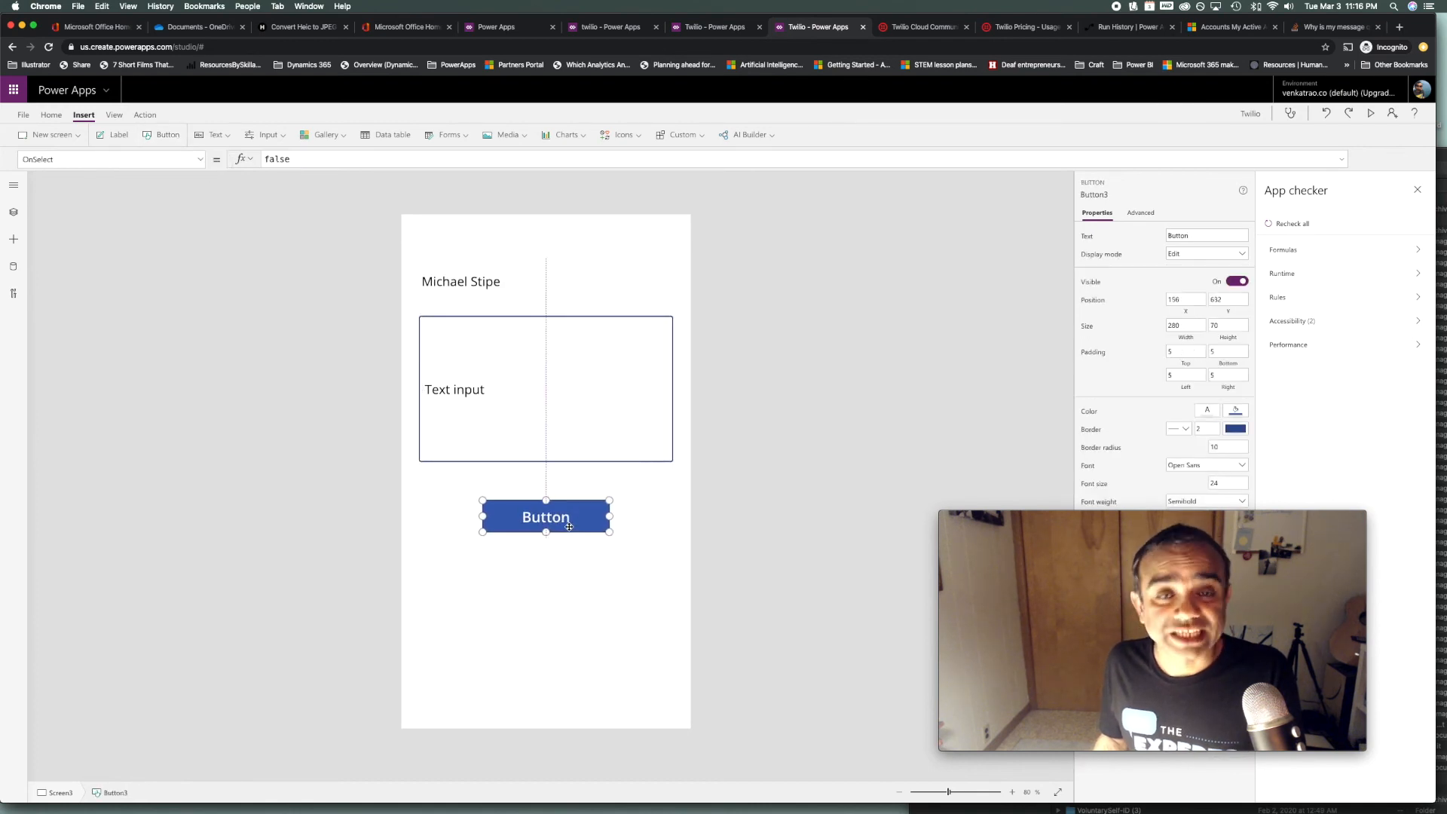
{"action": "left_click_drag", "start_coordinate": [569, 527], "coordinate": [568, 527]}
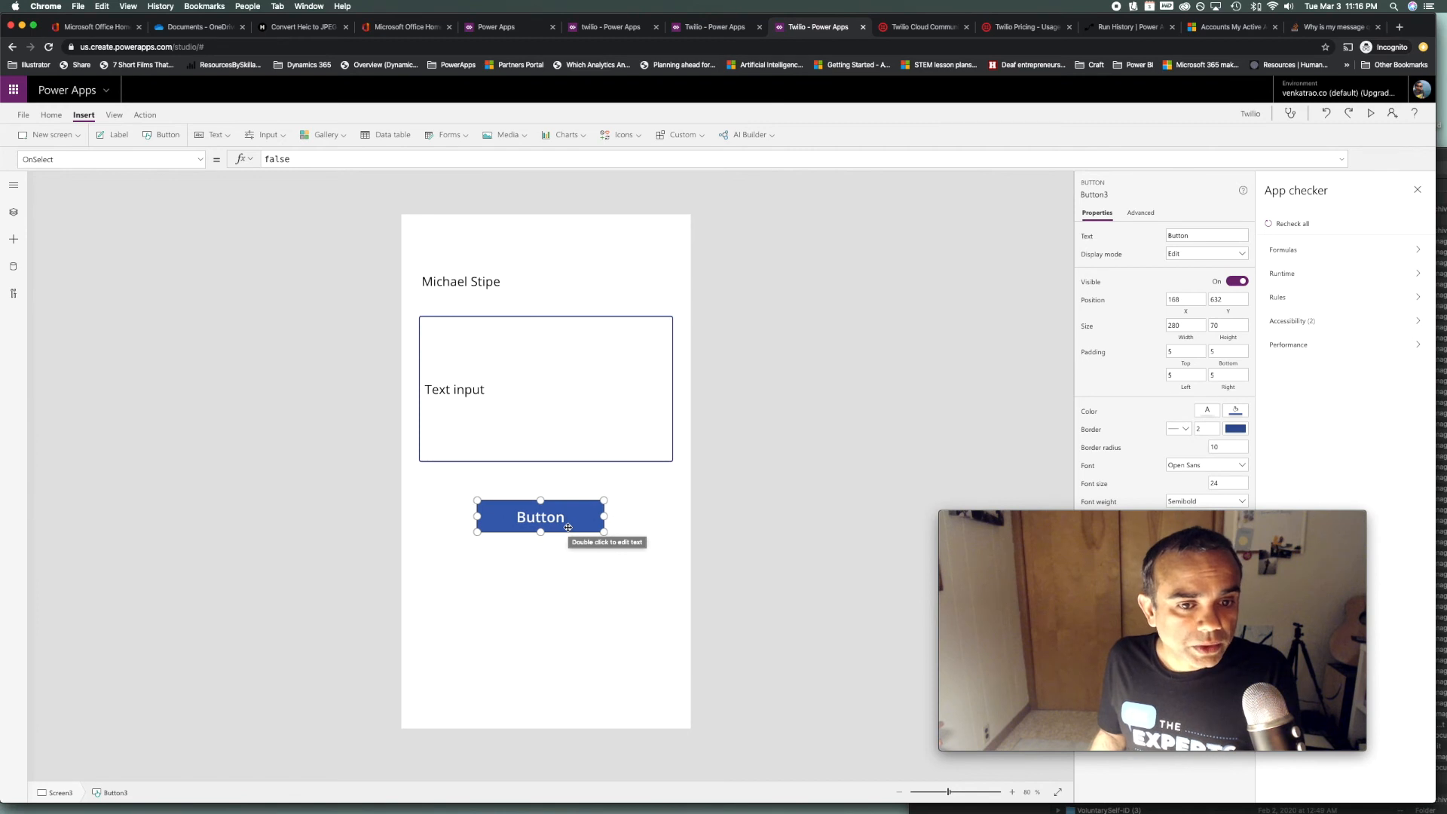
Clear the text input's Default text, then select the button
{"action": "left_click", "coordinate": [491, 391]}
{"action": "left_click", "coordinate": [350, 164]}
{"action": "key", "text": "super+a"}
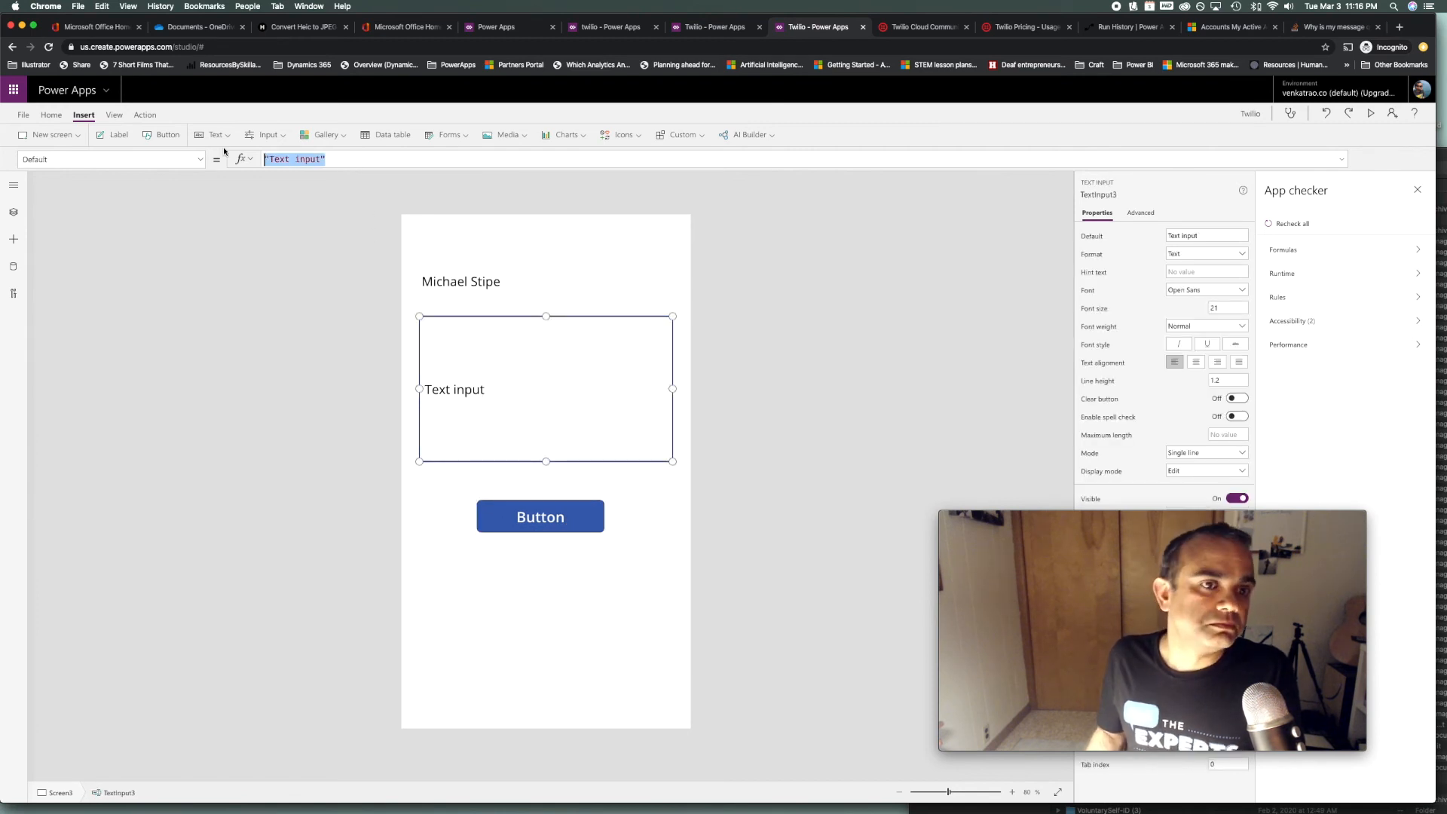
{"action": "key", "text": "BackSpace"}
{"action": "left_click", "coordinate": [493, 513]}
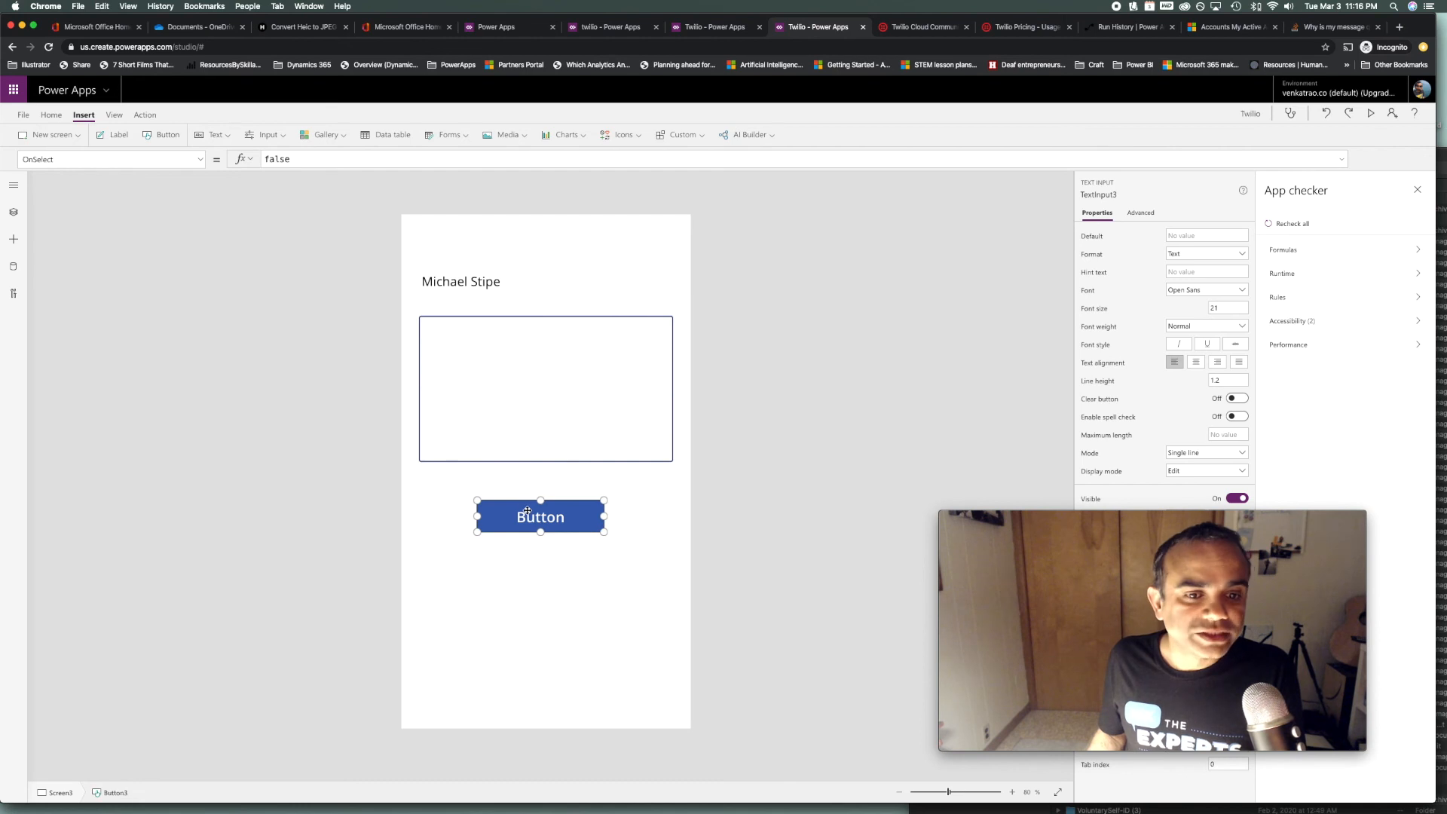
Clear the button's OnSelect formula so it is empty
{"action": "key", "text": "super+a"}
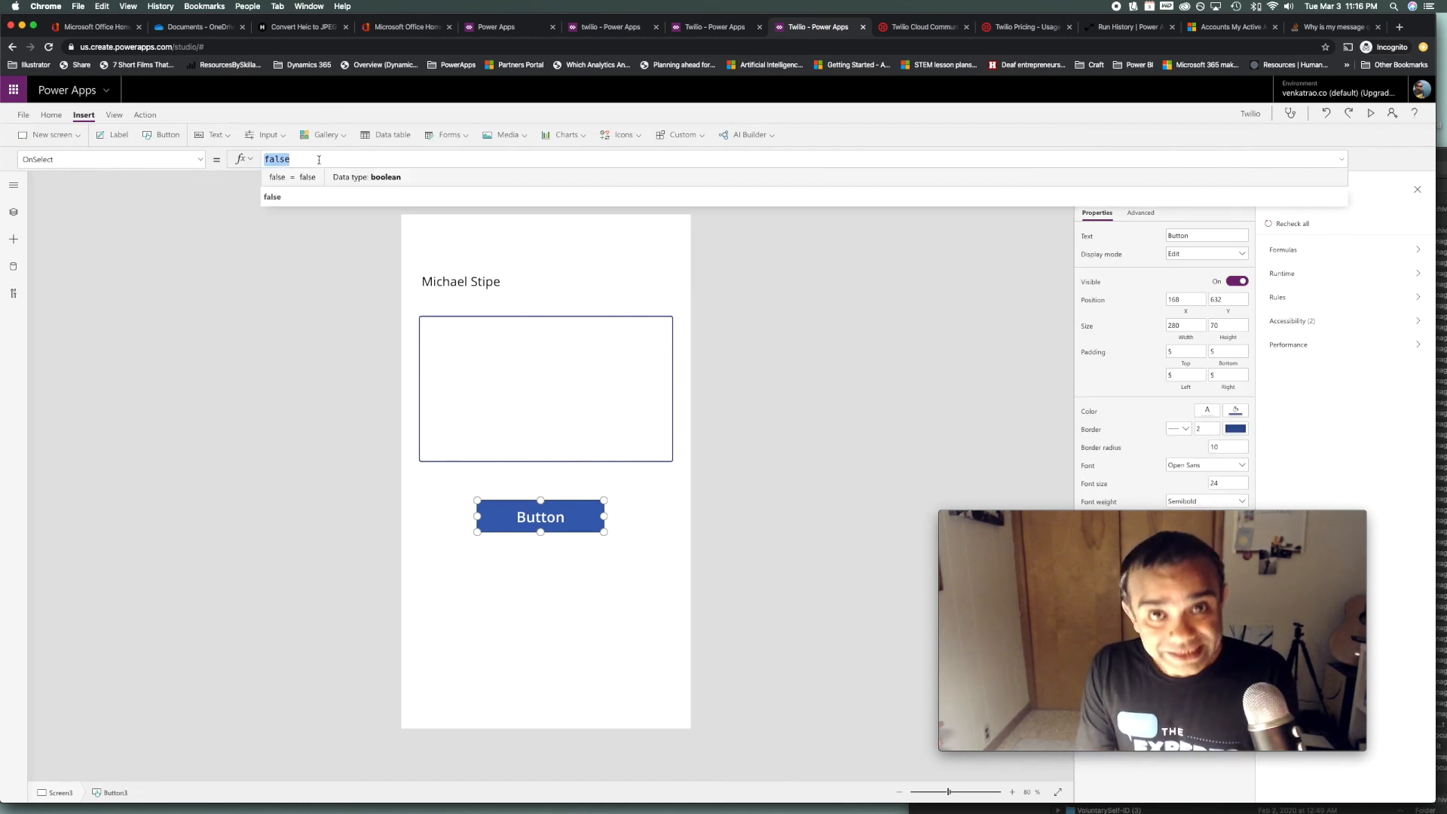
{"action": "type", "text": "twiloi"}
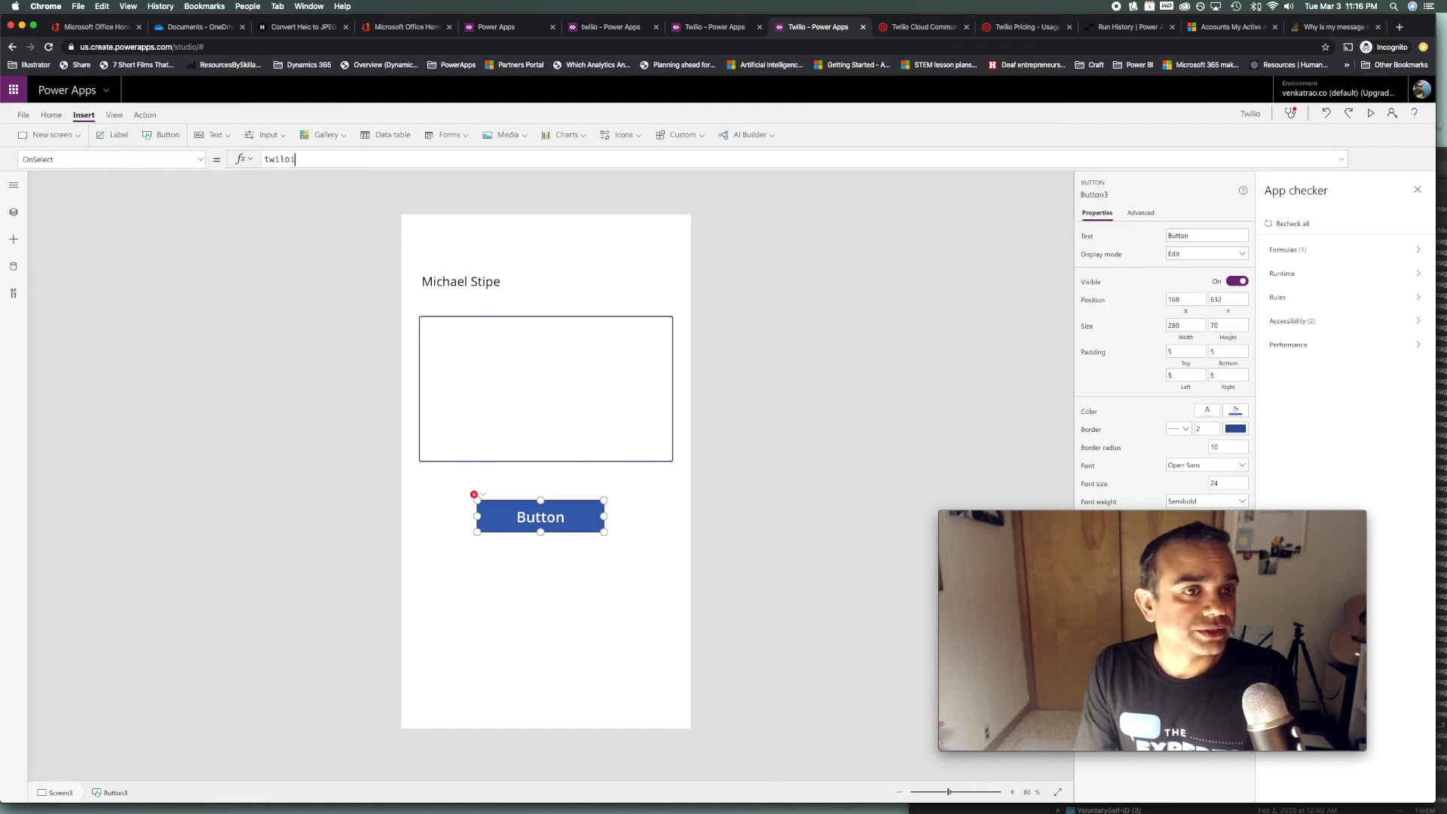
{"action": "key", "text": "BackSpace"}
{"action": "key", "text": "BackSpace"}
{"action": "key", "text": "BackSpace"}
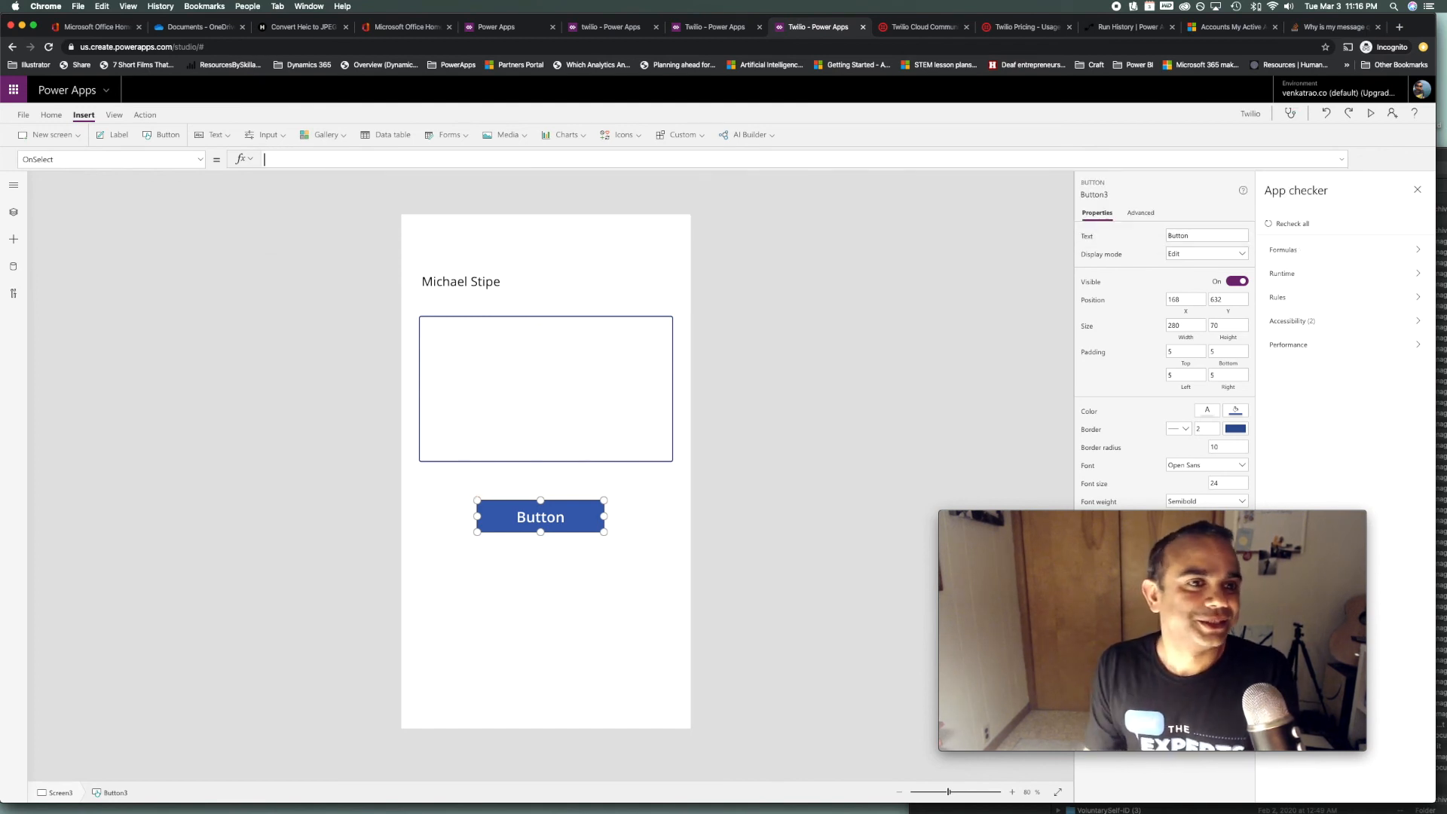
{"action": "left_click", "coordinate": [24, 115]}
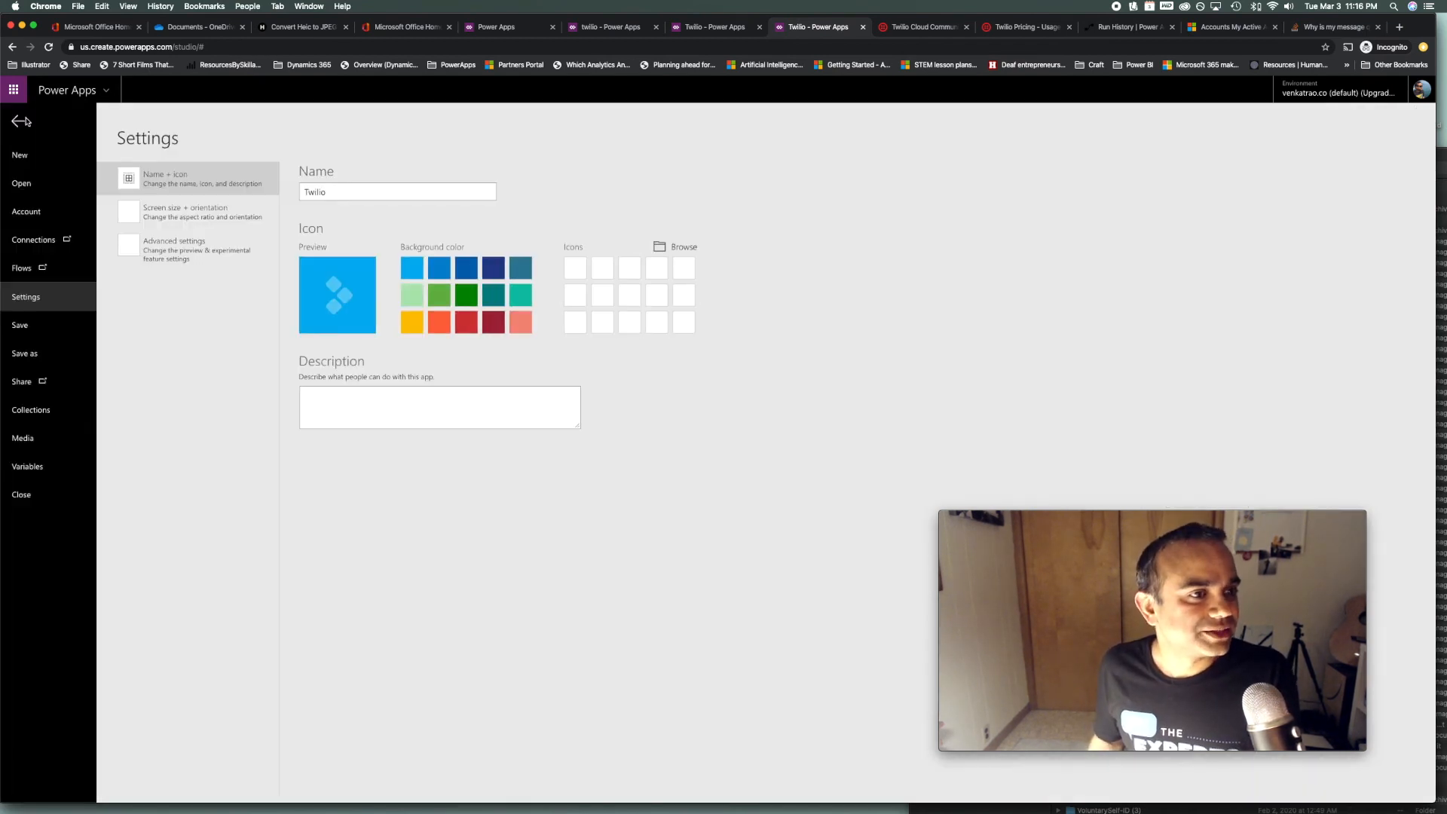
{"action": "left_click", "coordinate": [18, 123]}
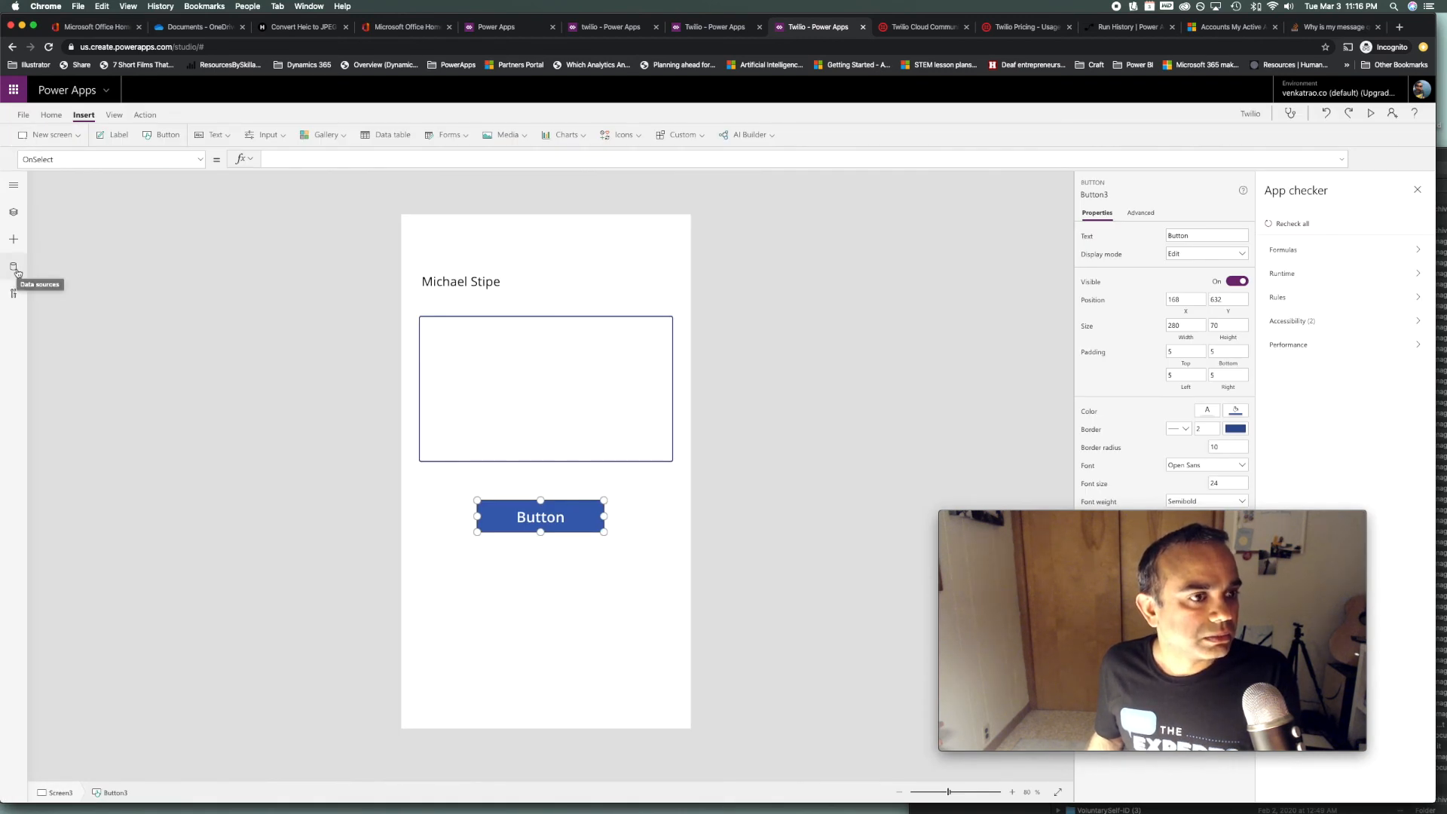
Add the Twilio connection as a data source and remove the duplicate Twilio_1
{"action": "left_click", "coordinate": [18, 272]}
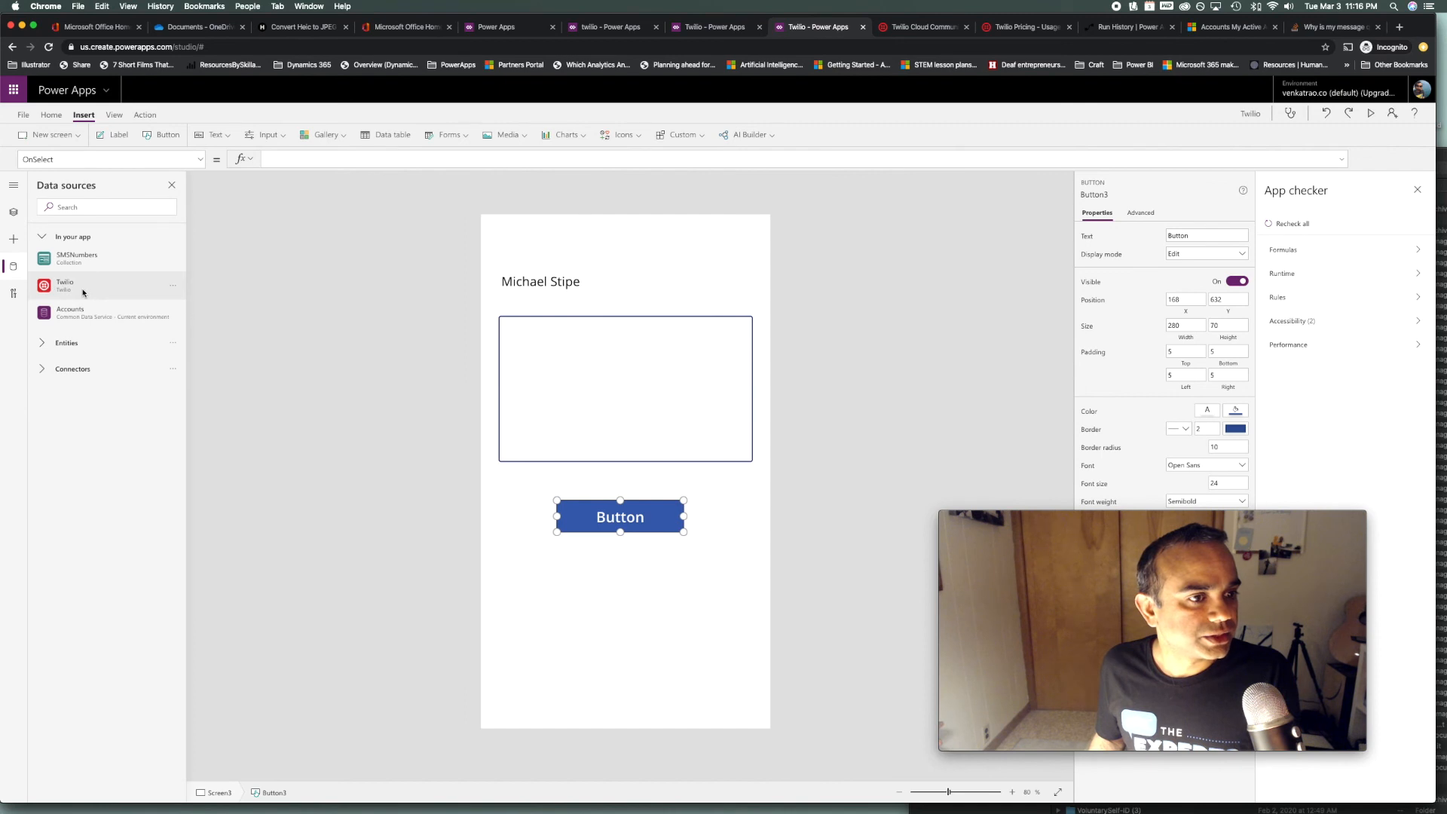
{"action": "mouse_move", "coordinate": [84, 292]}
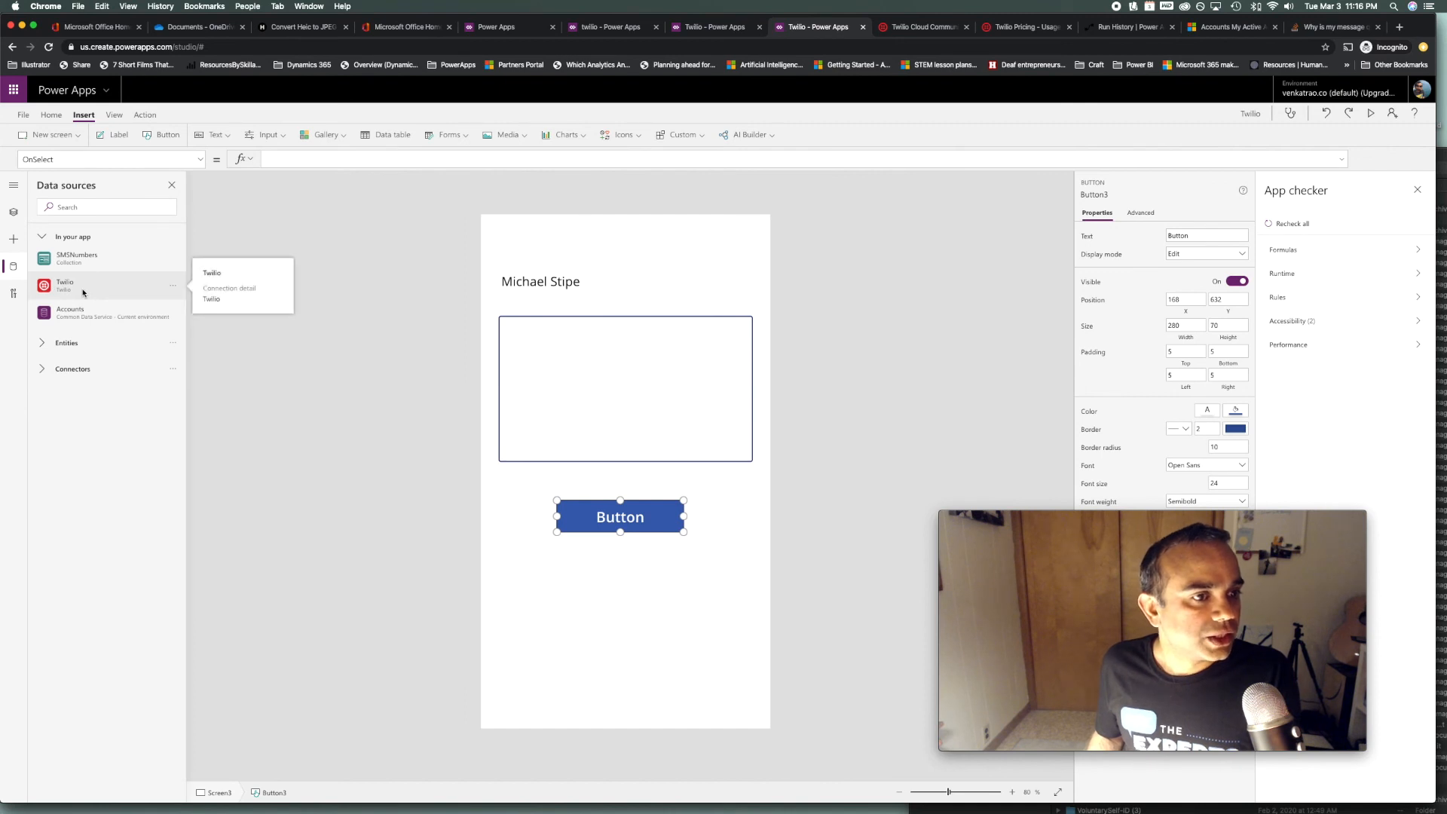
{"action": "left_click", "coordinate": [71, 367]}
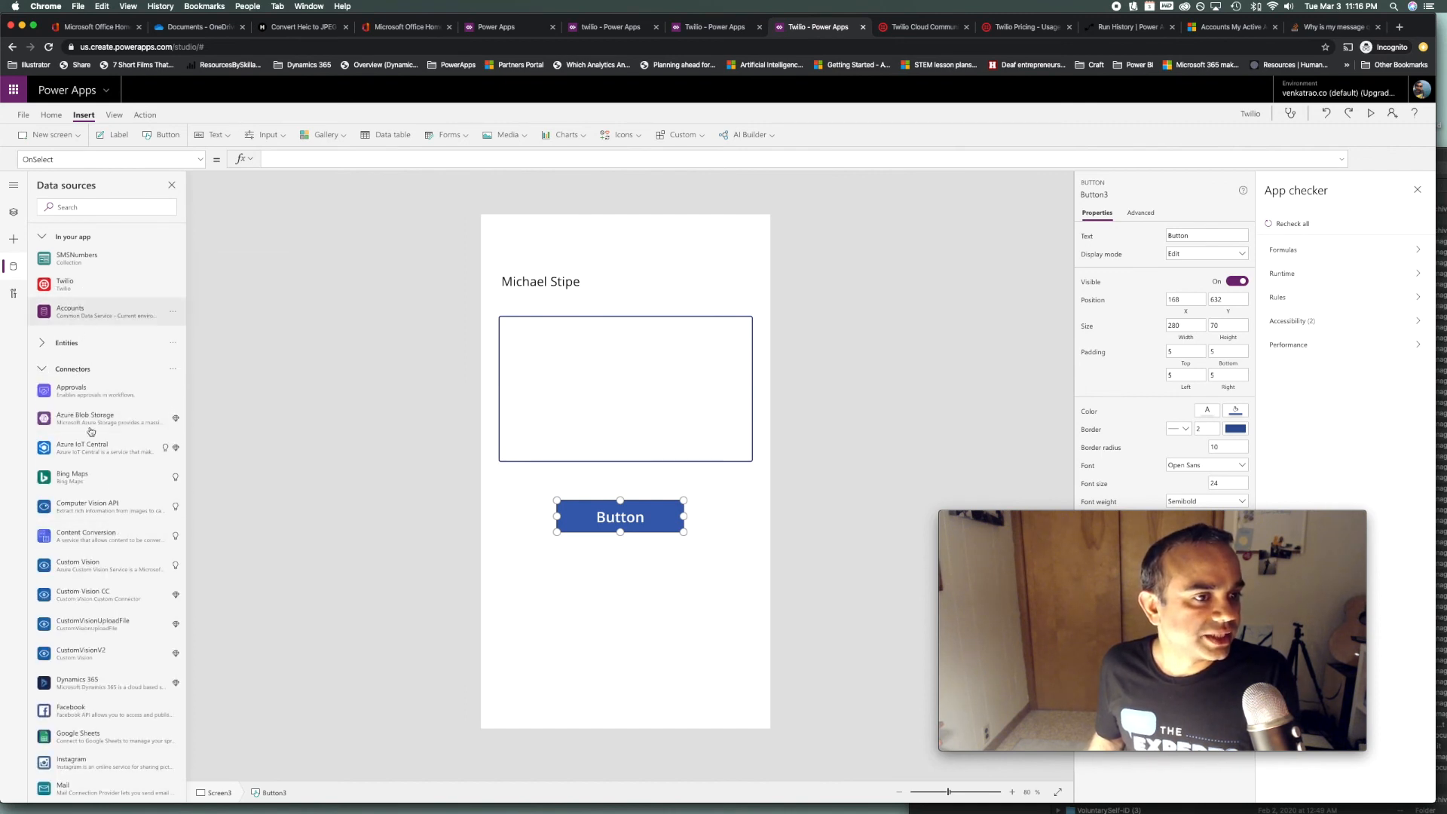
{"action": "left_click", "coordinate": [91, 208]}
{"action": "type", "text": "twilio"}
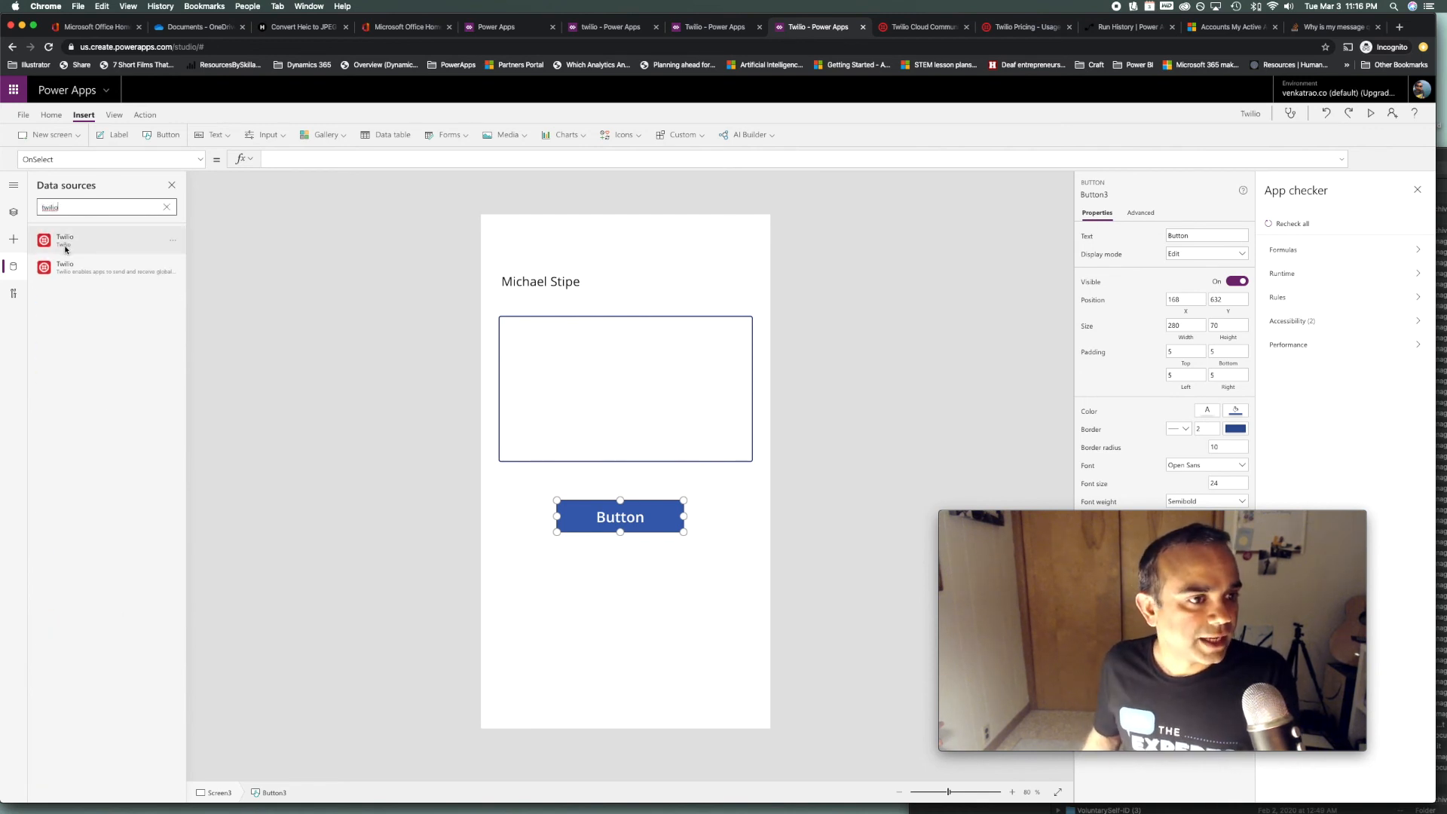
{"action": "mouse_move", "coordinate": [85, 249]}
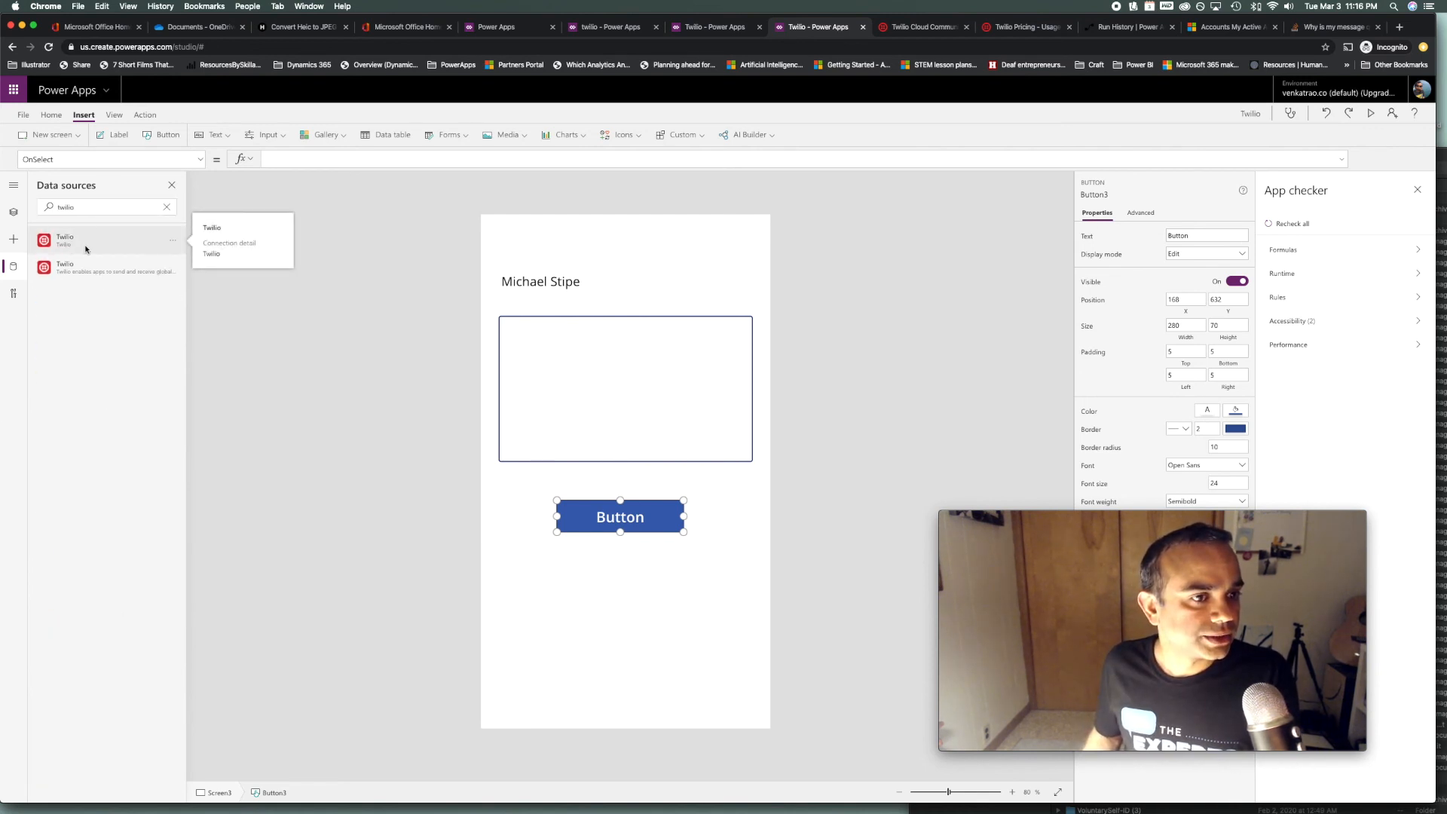
{"action": "left_click", "coordinate": [98, 272]}
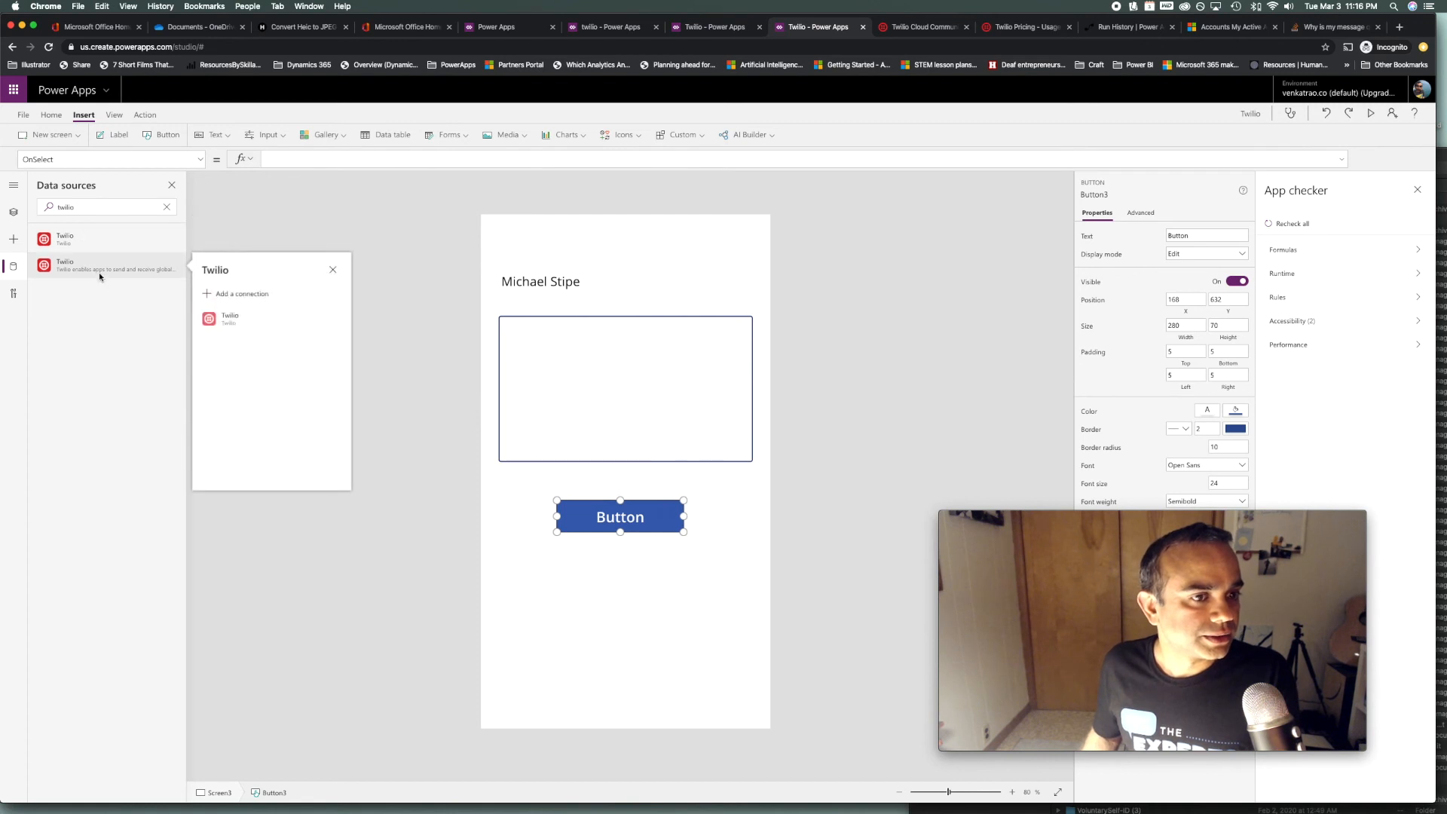
{"action": "left_click", "coordinate": [250, 319]}
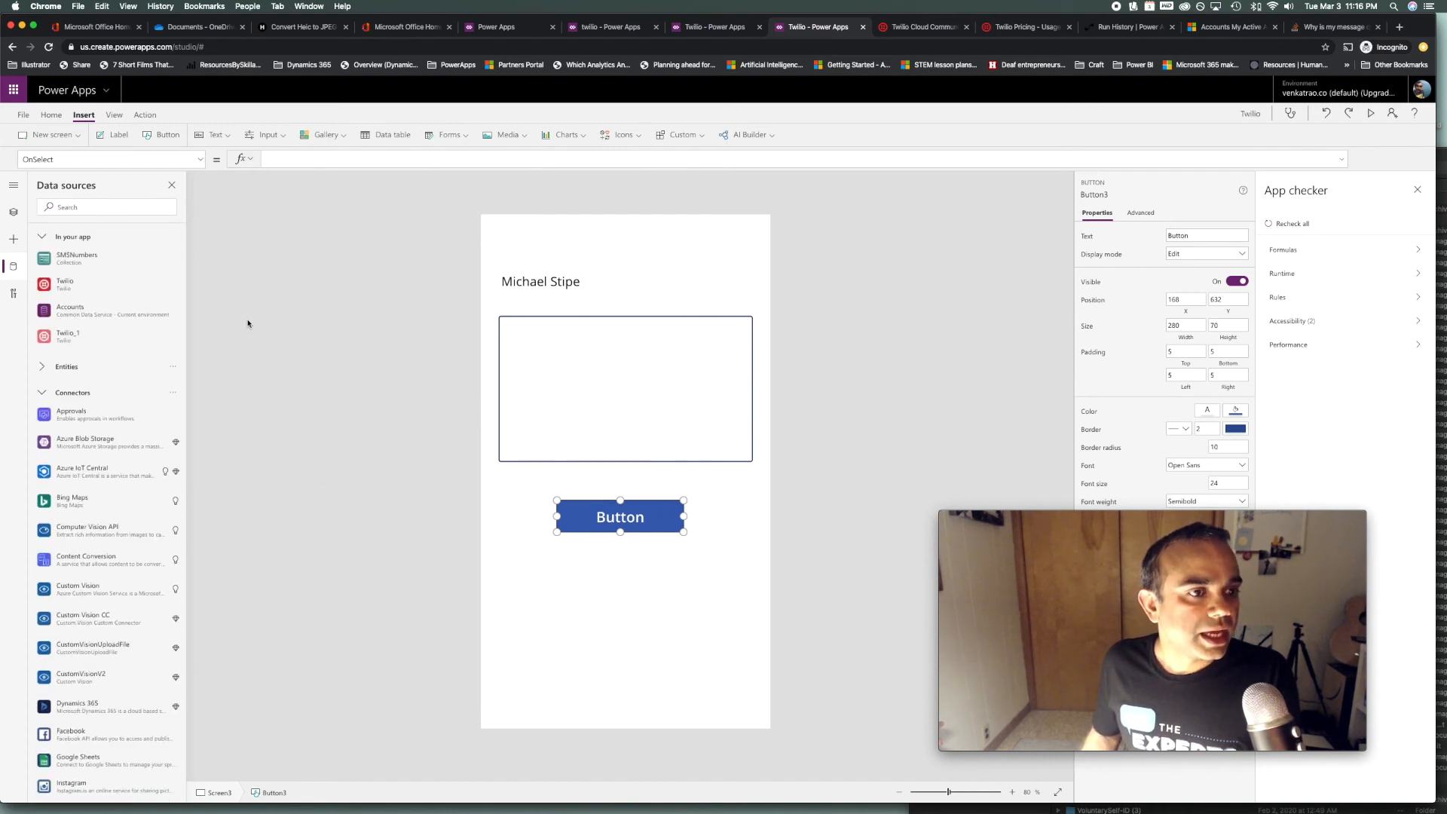
{"action": "left_click", "coordinate": [173, 338]}
{"action": "left_click", "coordinate": [187, 359]}
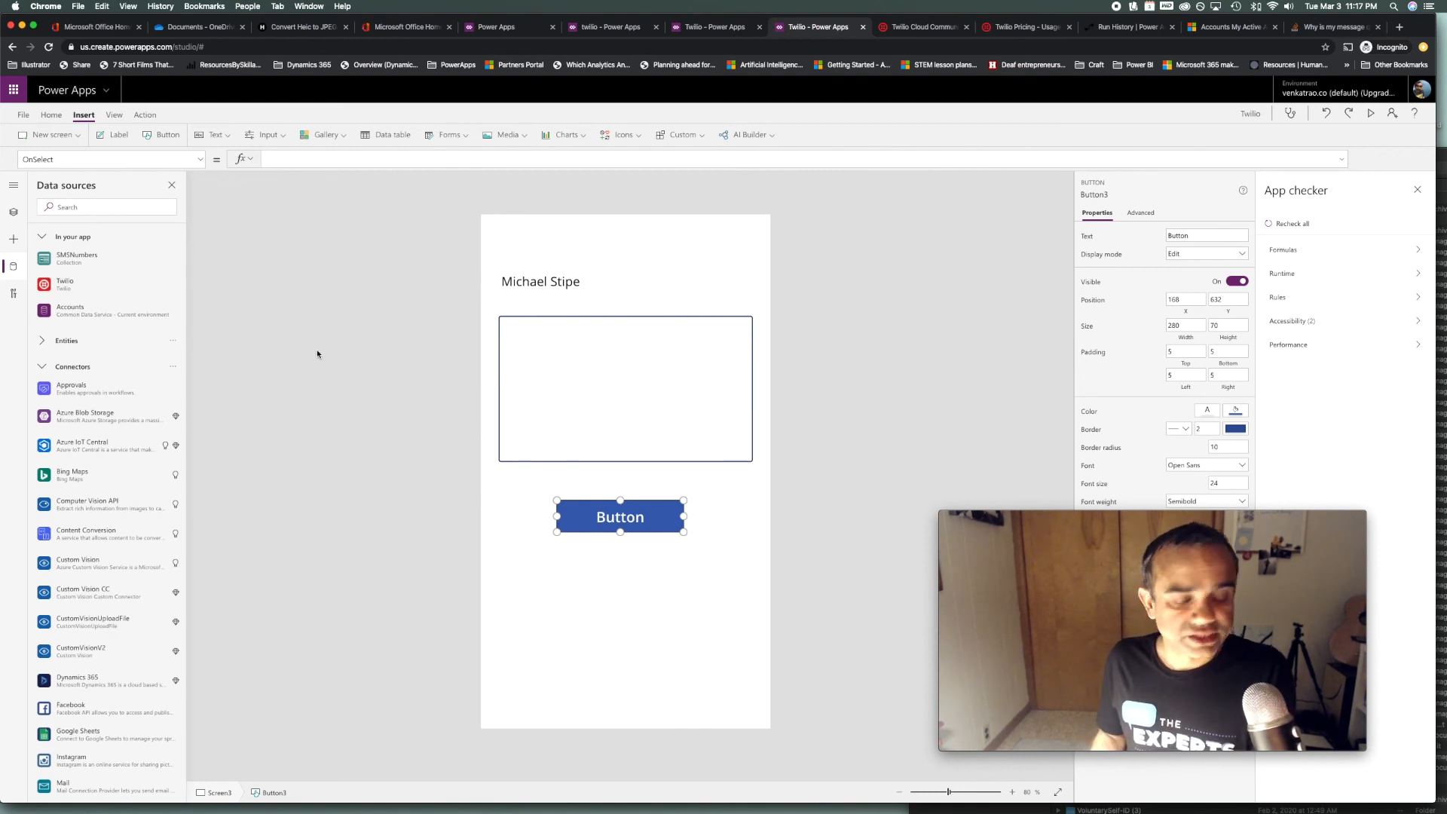
Start a Twilio.SendMessage call with the copied trial number as sender, then the recipient's number
{"action": "type", "text": "twilio"}
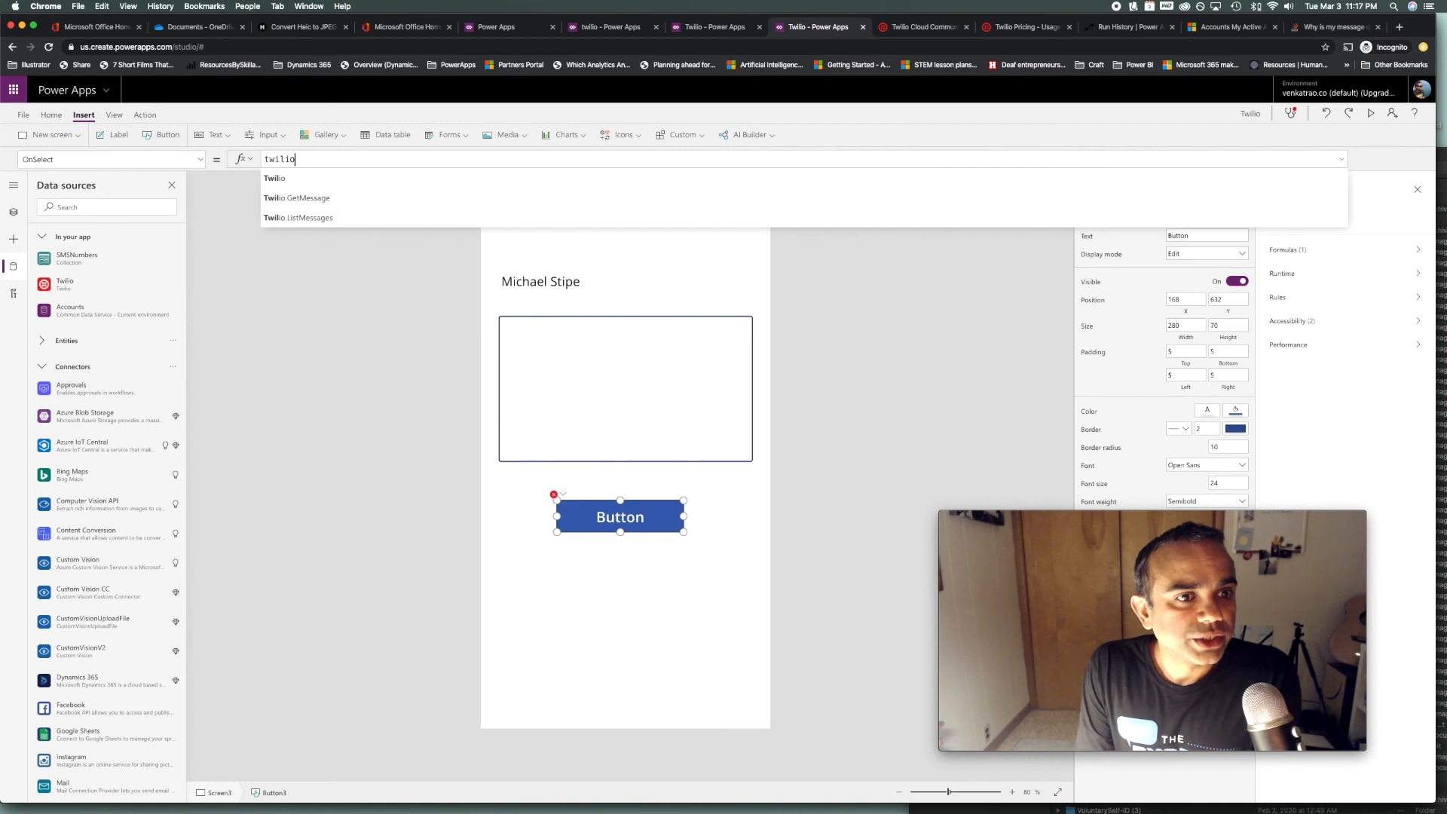
{"action": "key", "text": "Down"}
{"action": "key", "text": "Down"}
{"action": "key", "text": "Down"}
{"action": "key", "text": "Down"}
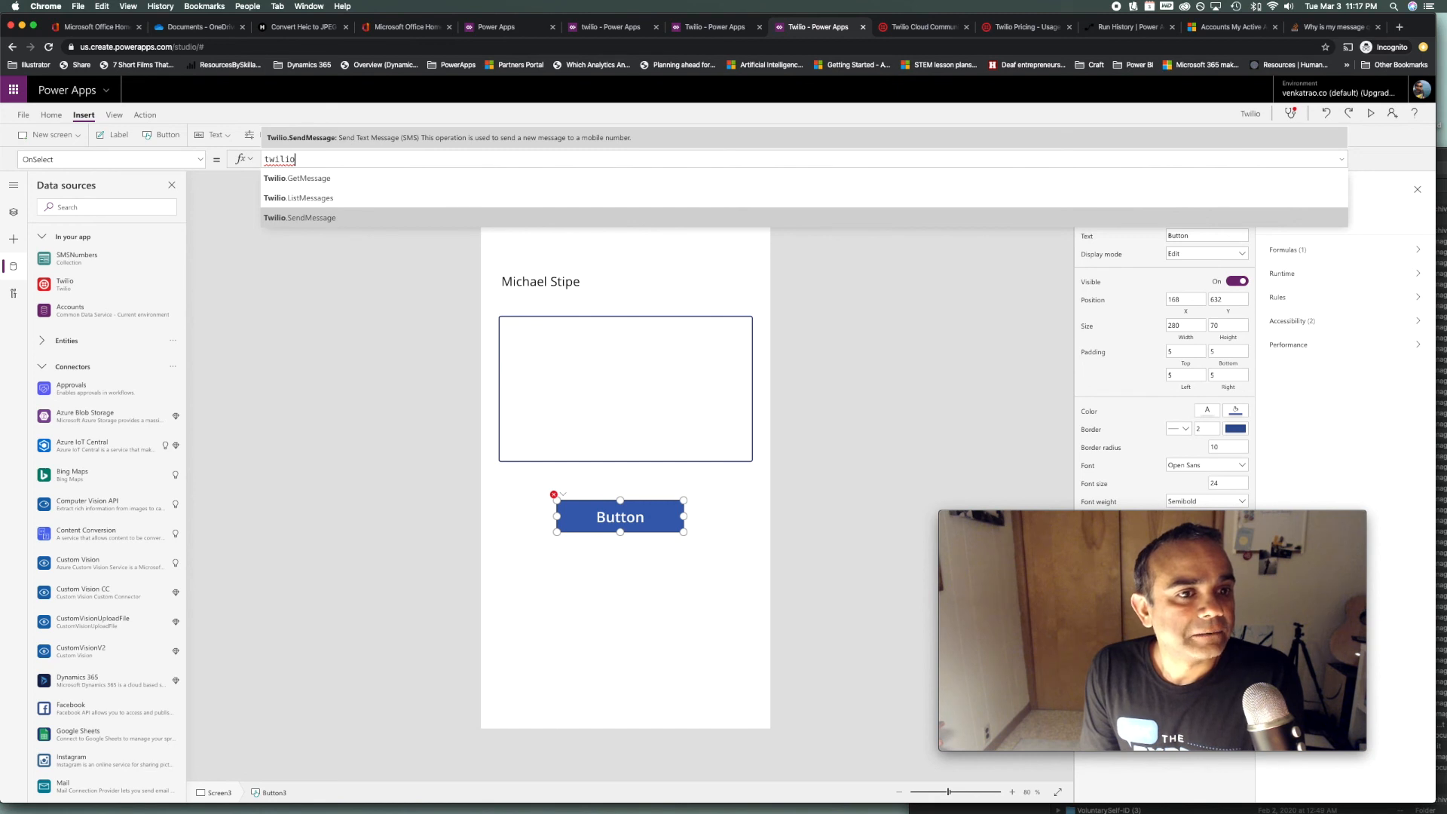
{"action": "key", "text": "Tab"}
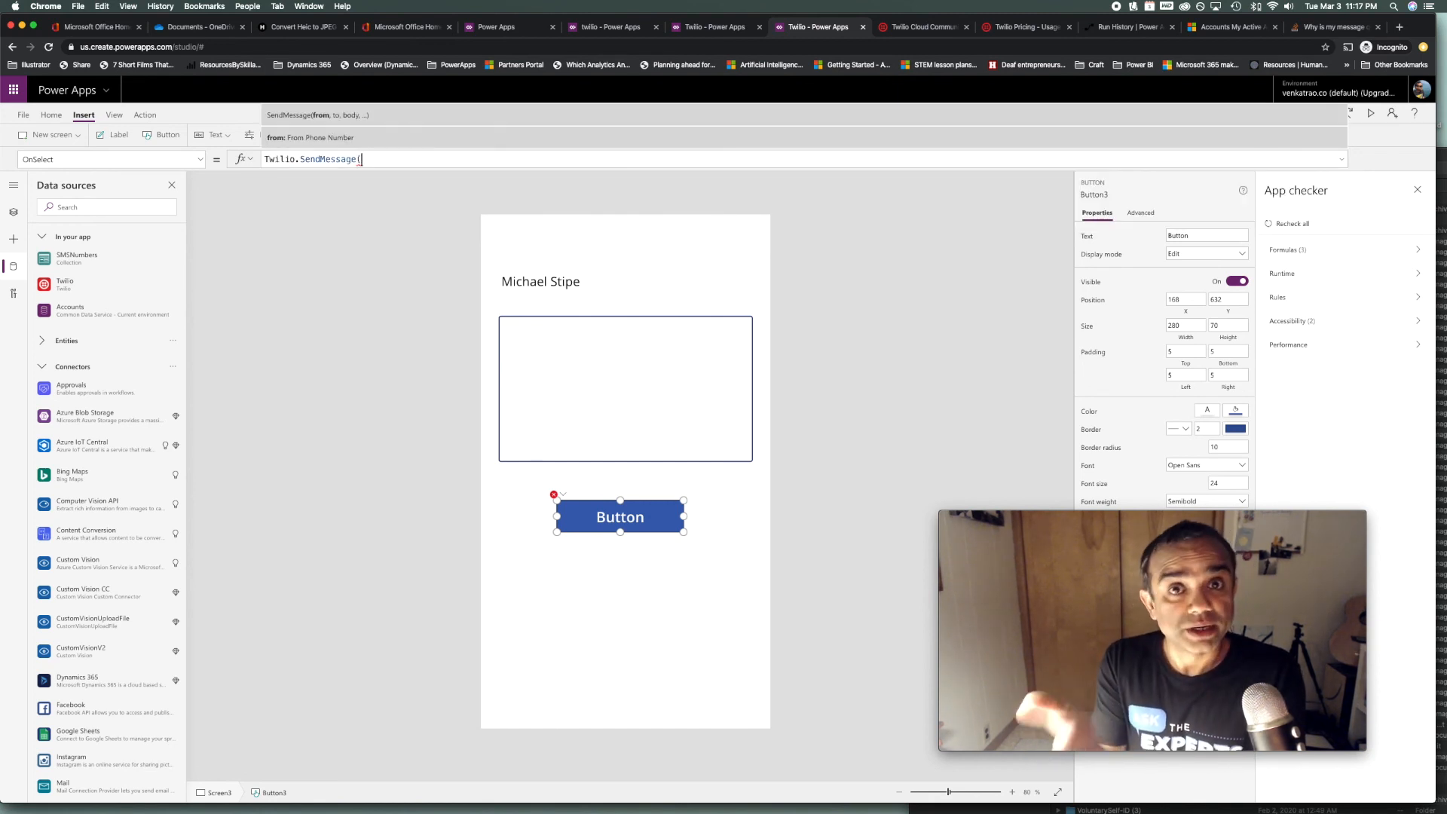
{"action": "left_click", "coordinate": [1011, 30]}
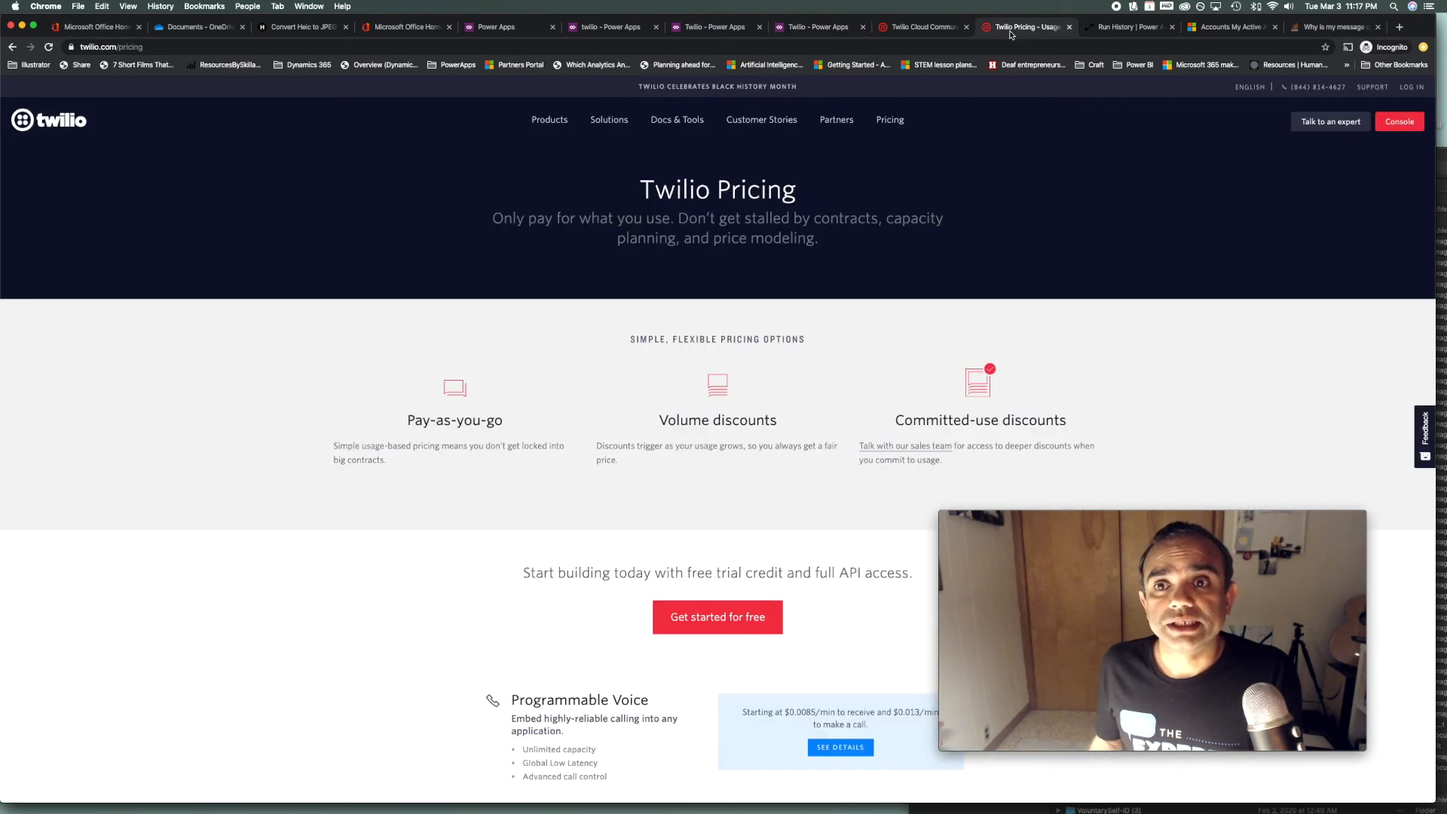
{"action": "left_click", "coordinate": [931, 31]}
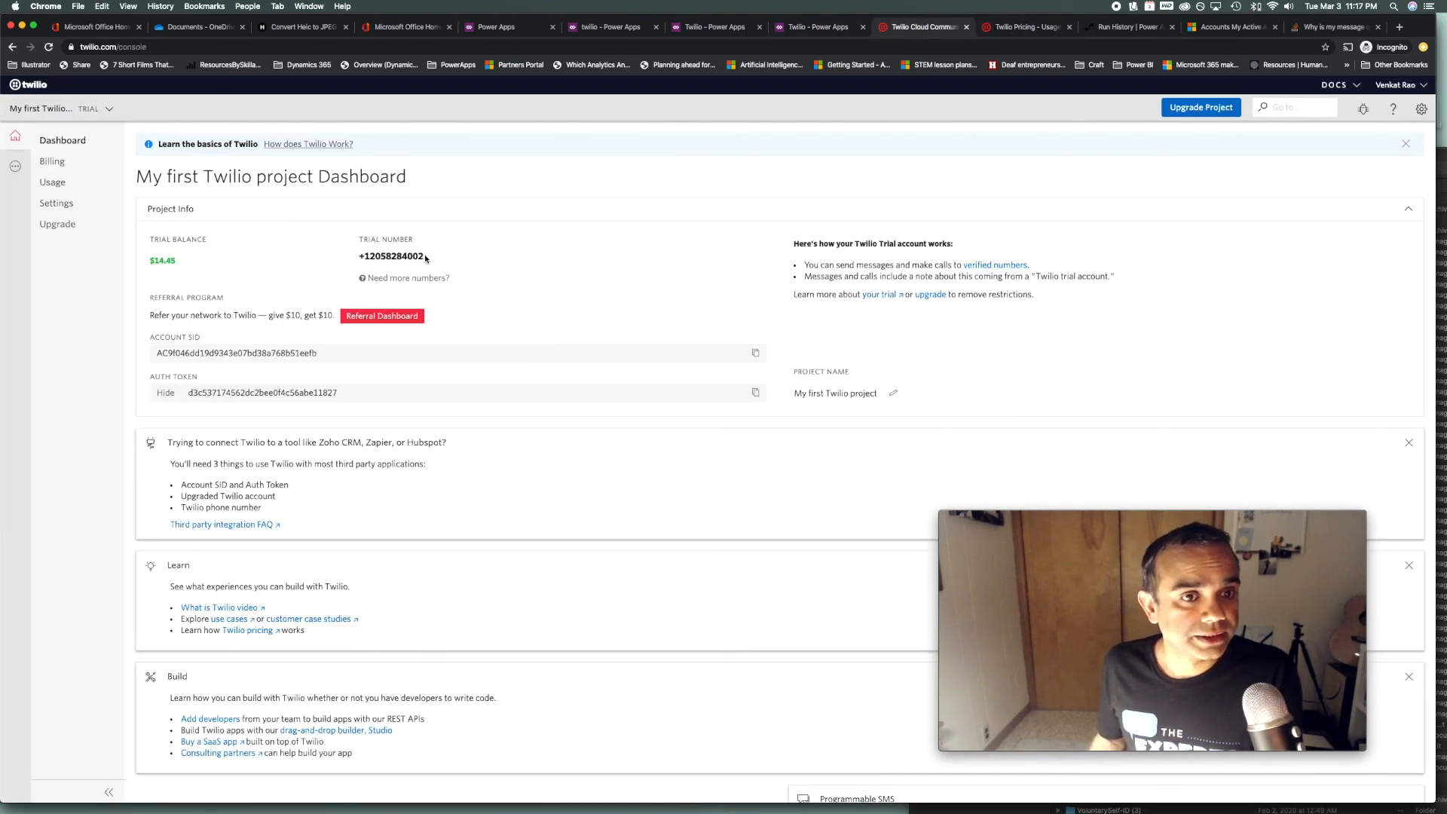
{"action": "left_click_drag", "start_coordinate": [425, 256], "coordinate": [371, 254]}
{"action": "key", "text": "super+c"}
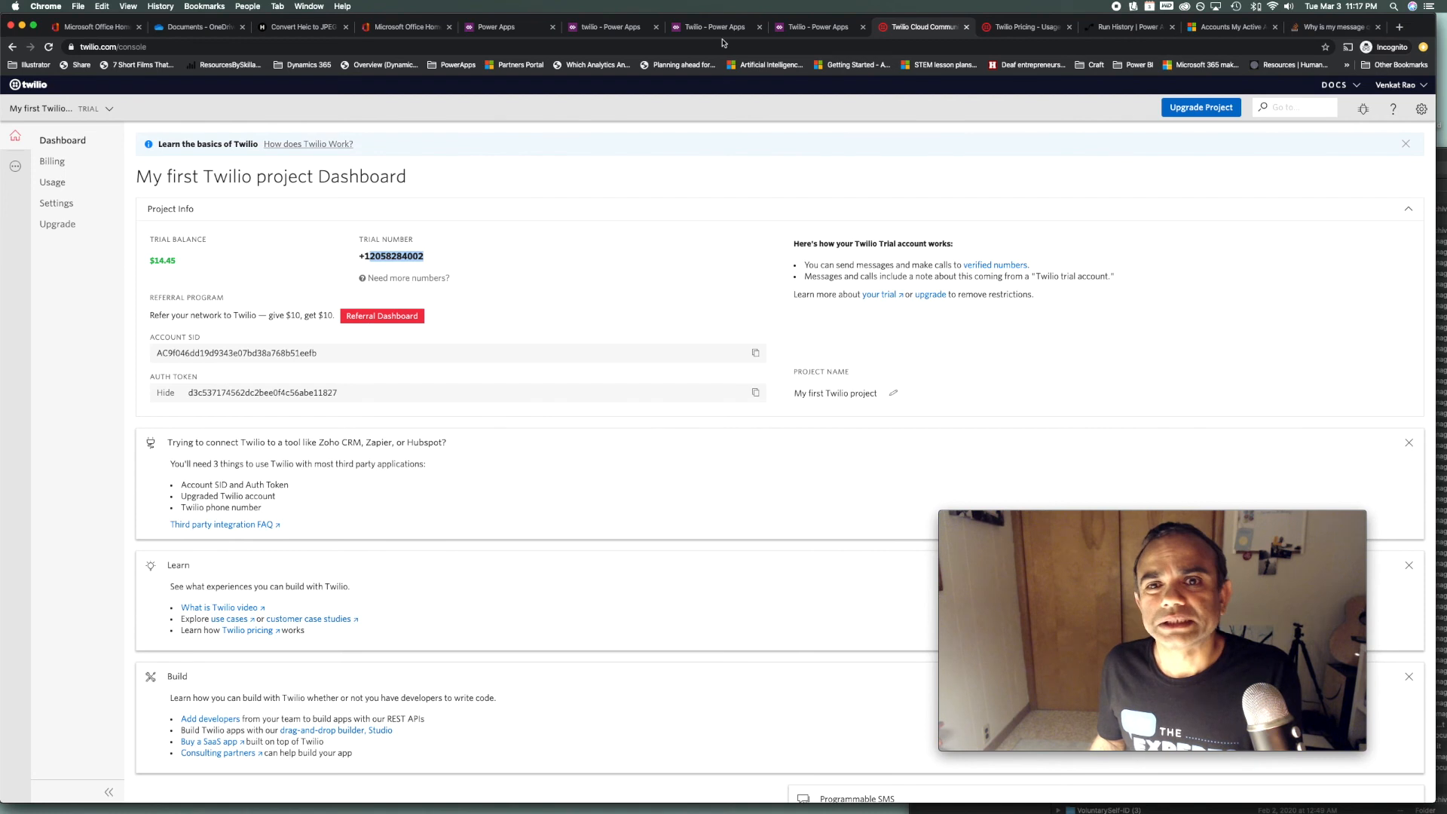
{"action": "left_click", "coordinate": [816, 28]}
{"action": "key", "text": "super+v"}
{"action": "type", "text": ","}
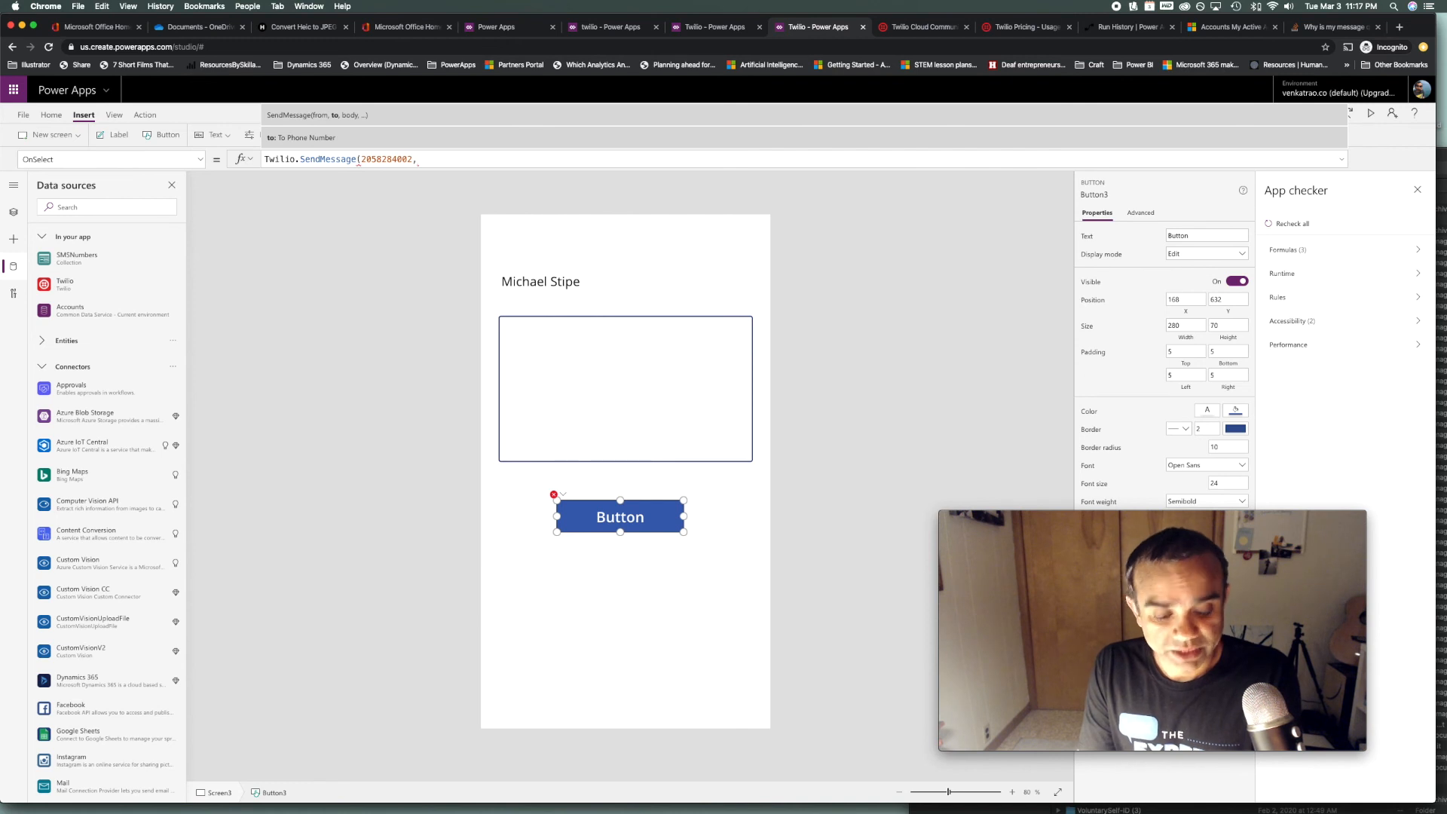
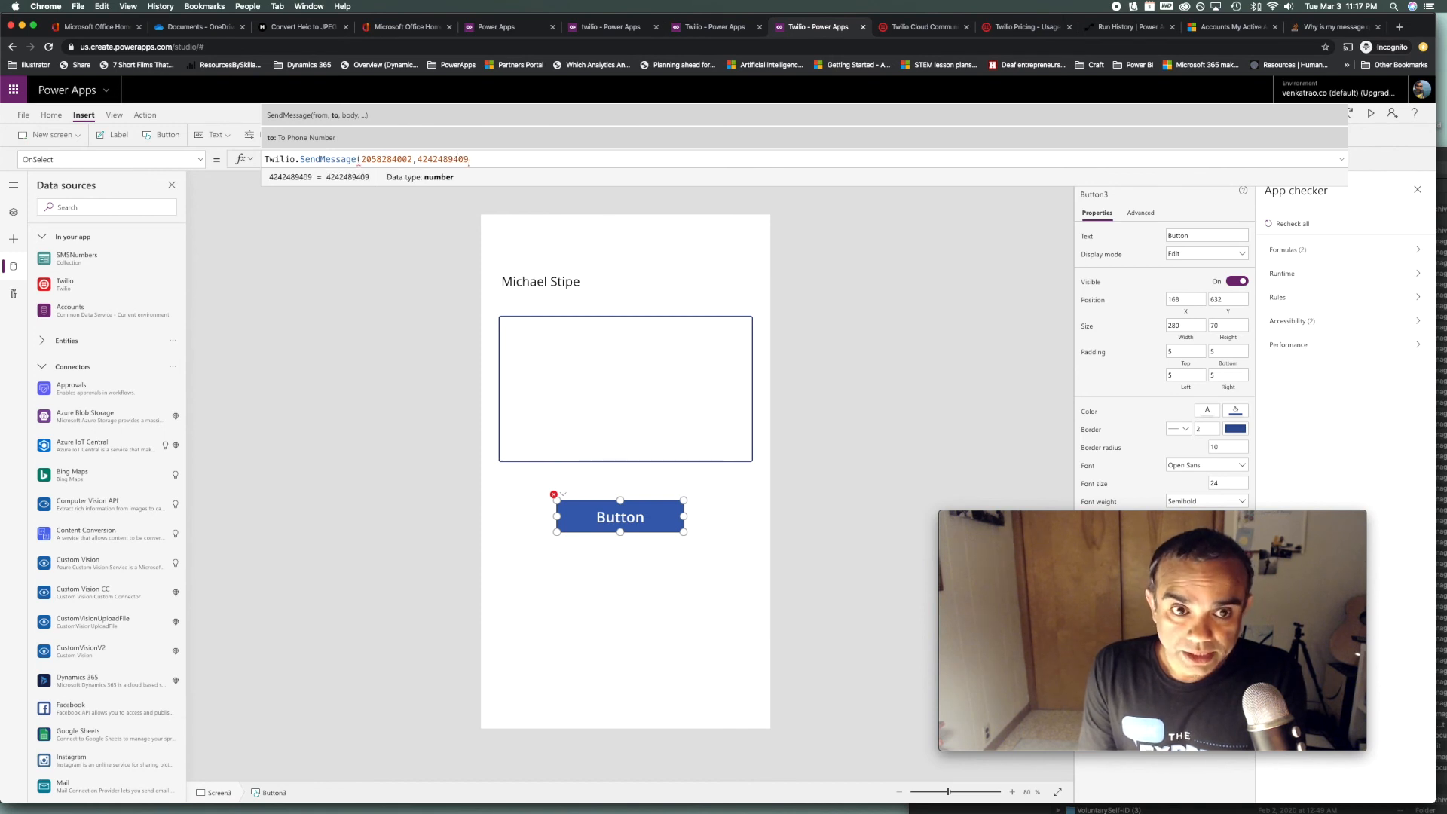
{"action": "type", "text": ","}
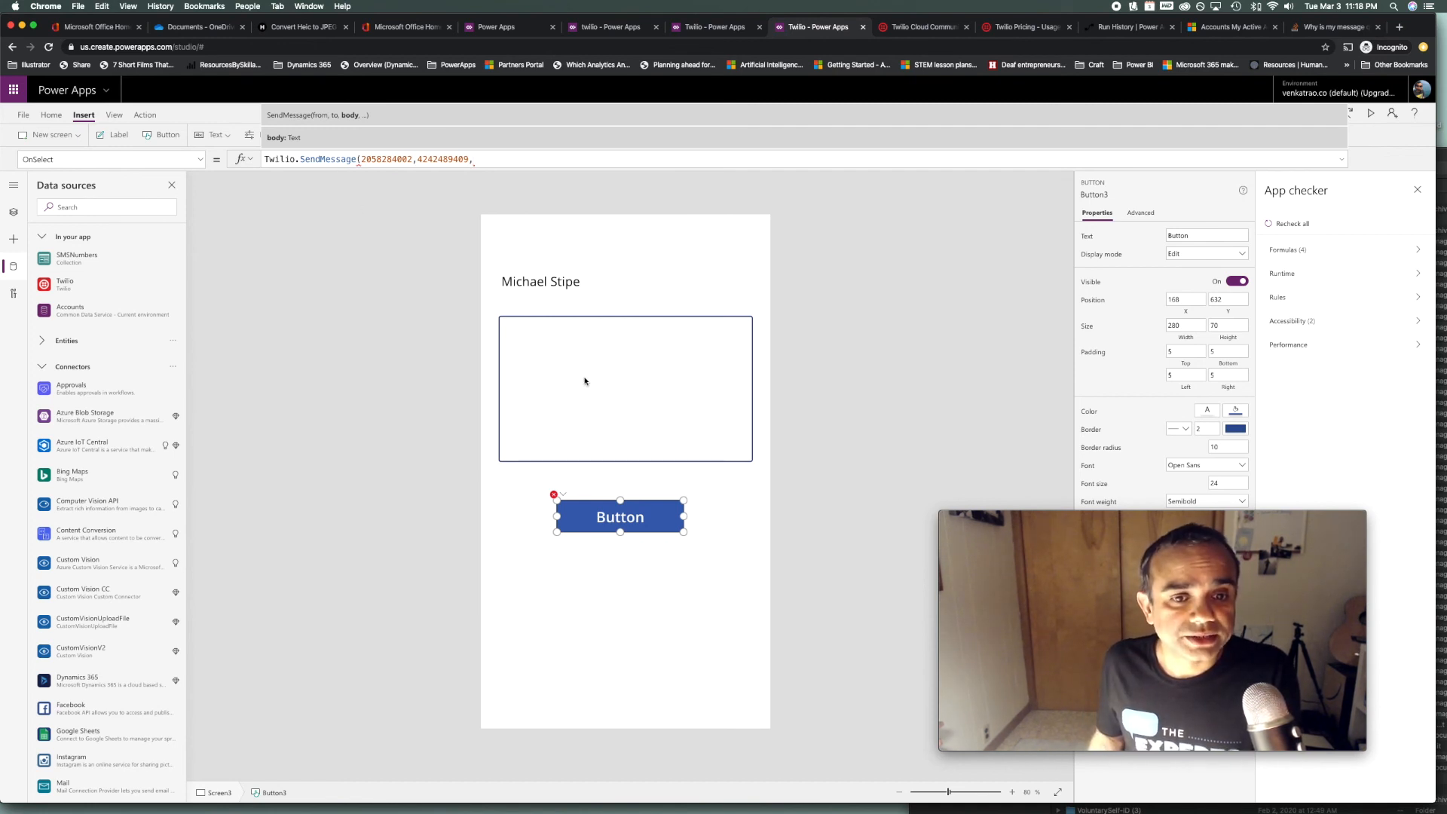
Finish SendMessage with TextInput3.Text as the message body and a closing parenthesis
{"action": "left_click", "coordinate": [662, 387]}
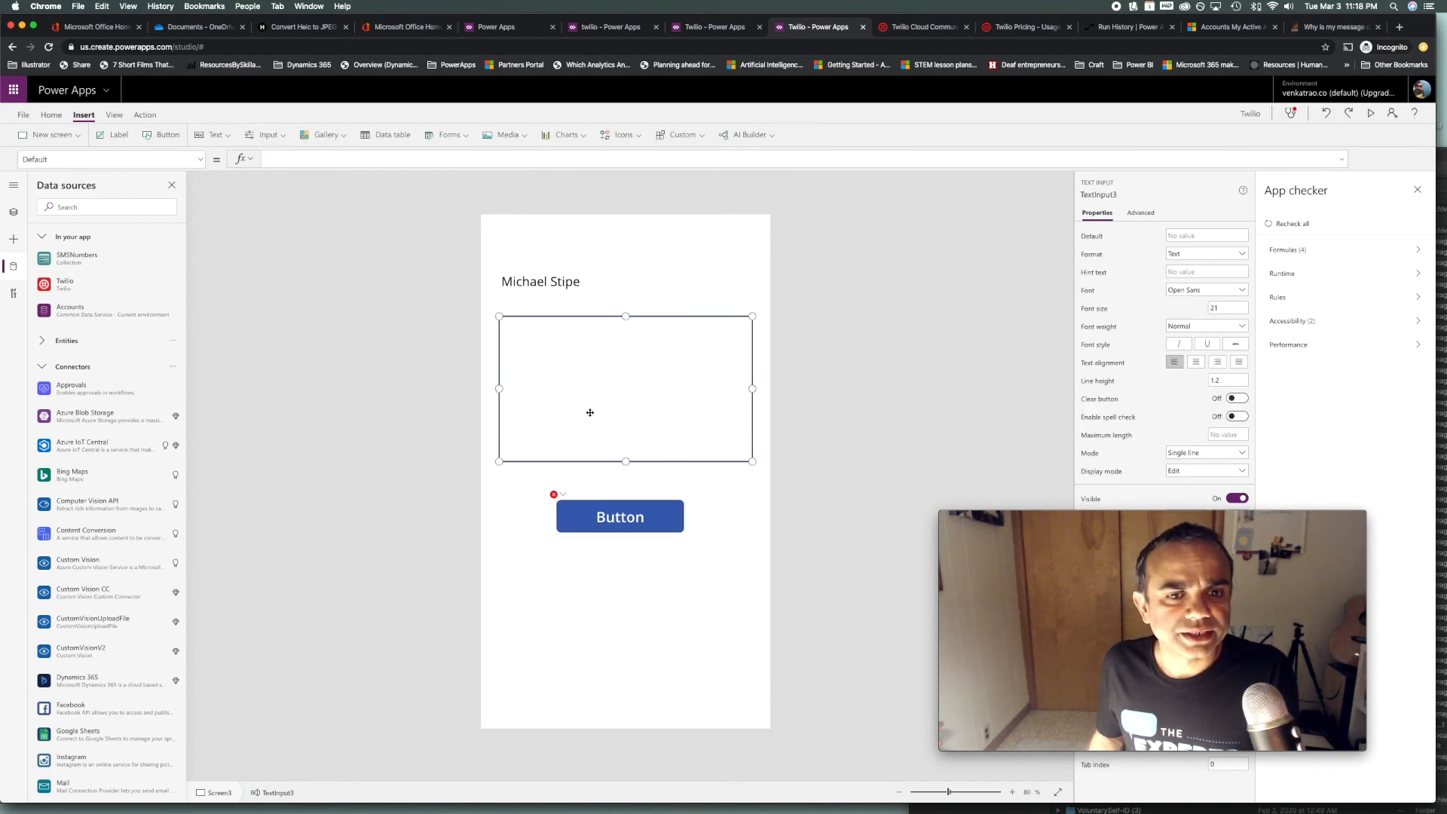
{"action": "left_click", "coordinate": [632, 507]}
{"action": "left_click", "coordinate": [486, 158]}
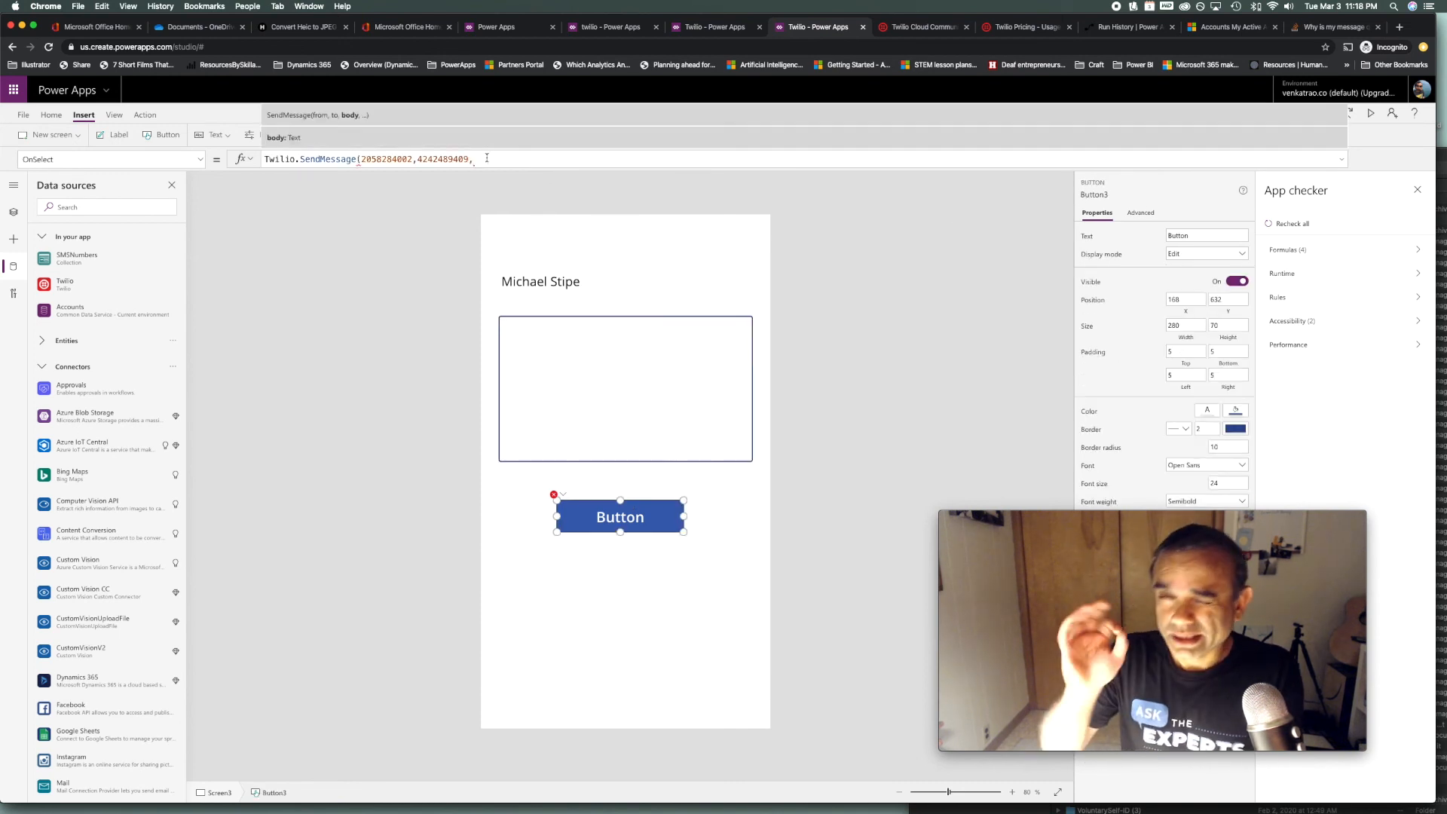
{"action": "type", "text": "text"}
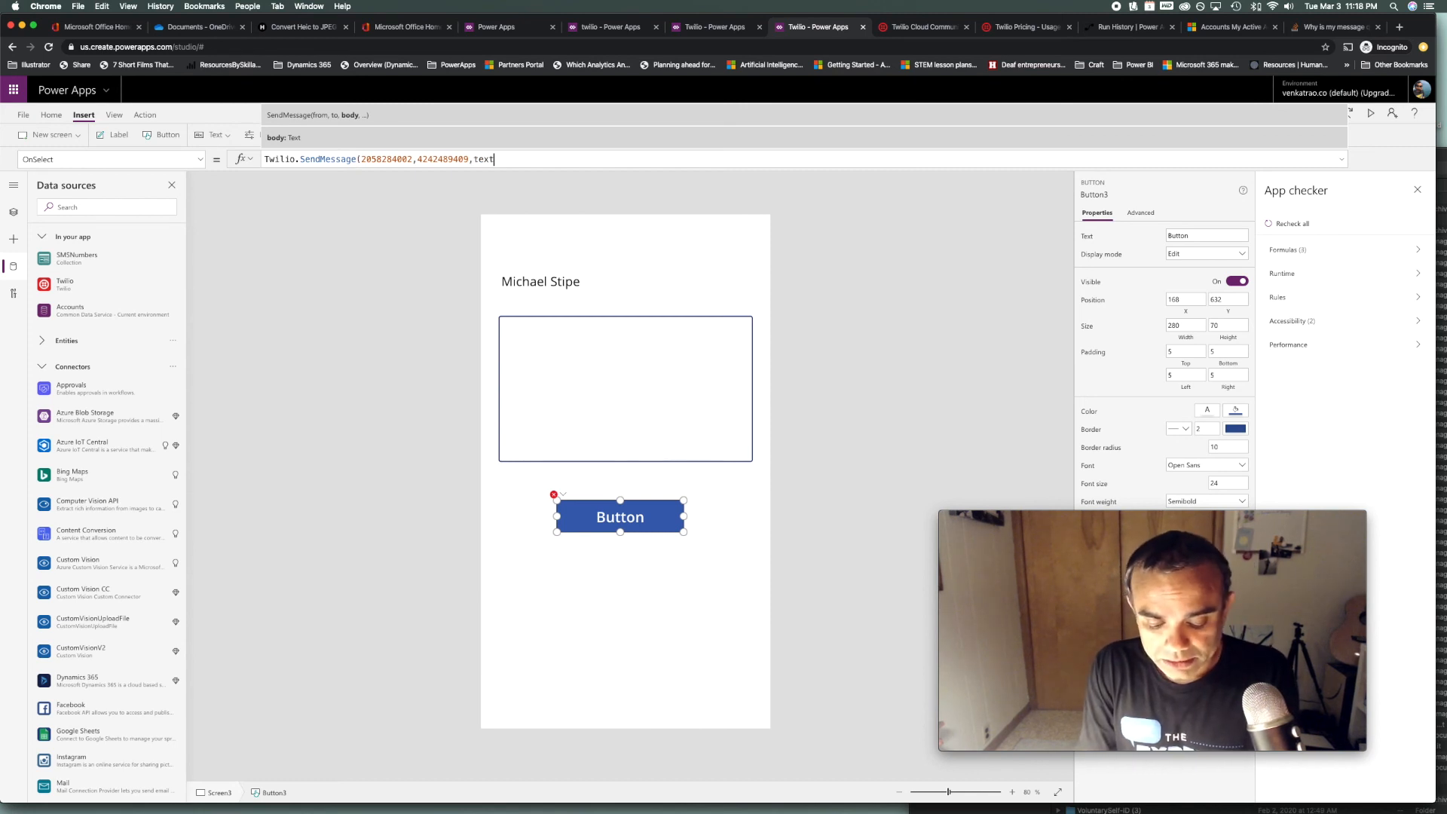
{"action": "type", "text": "input3.te"}
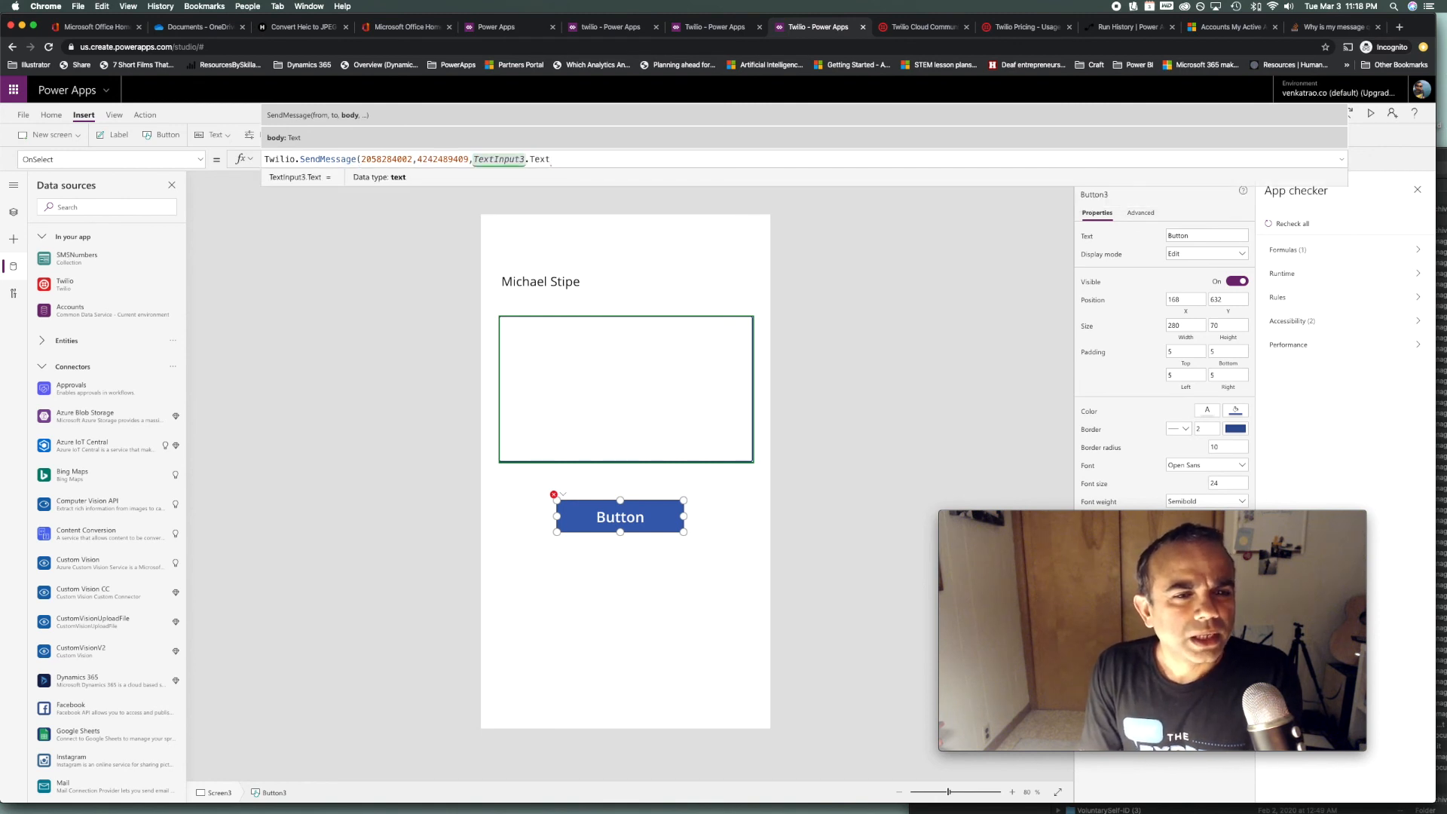
{"action": "type", "text": ")"}
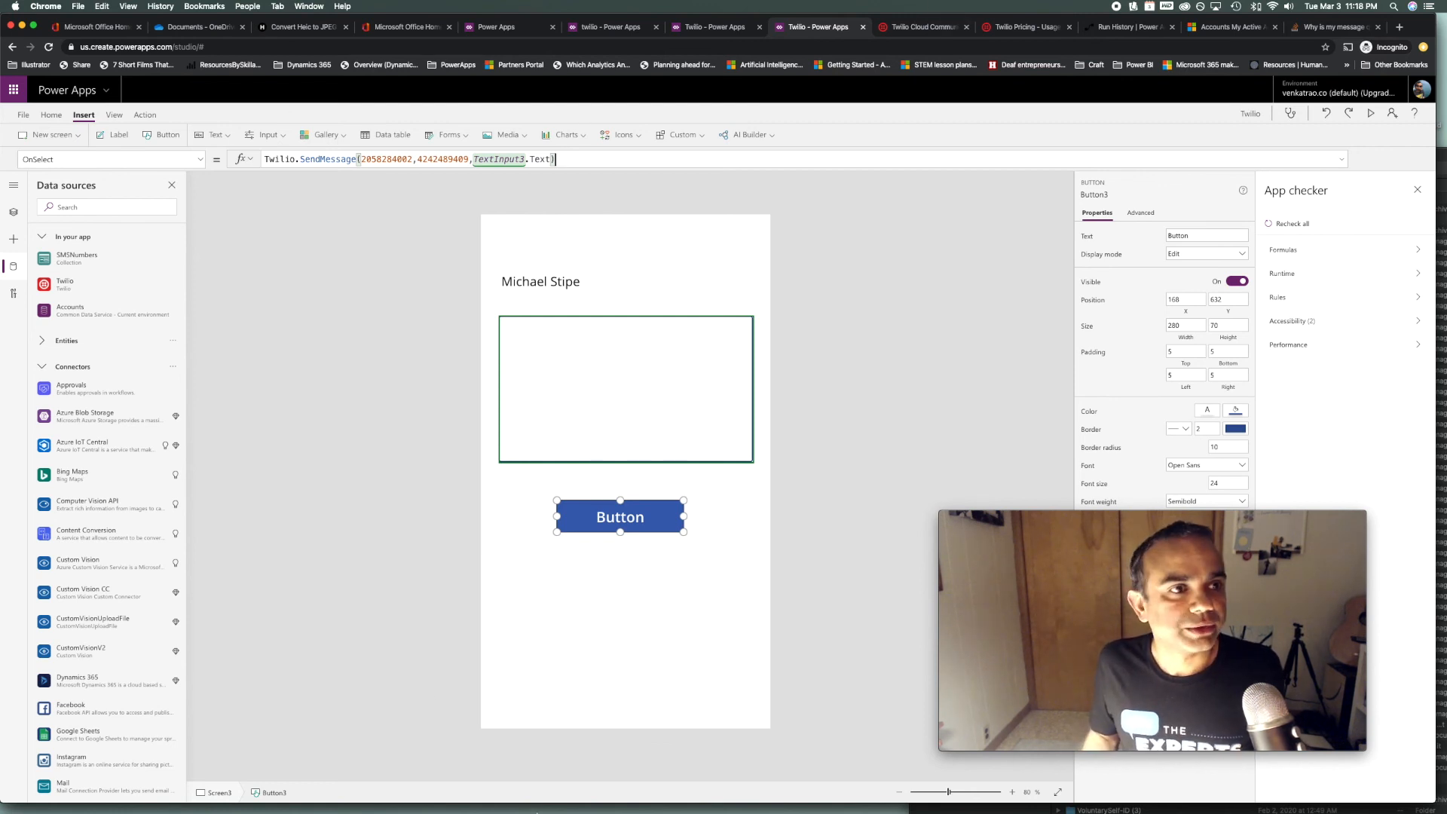
Quit and relaunch Reflector 3 to reconnect the iPhone mirror
{"action": "left_click", "coordinate": [707, 797]}
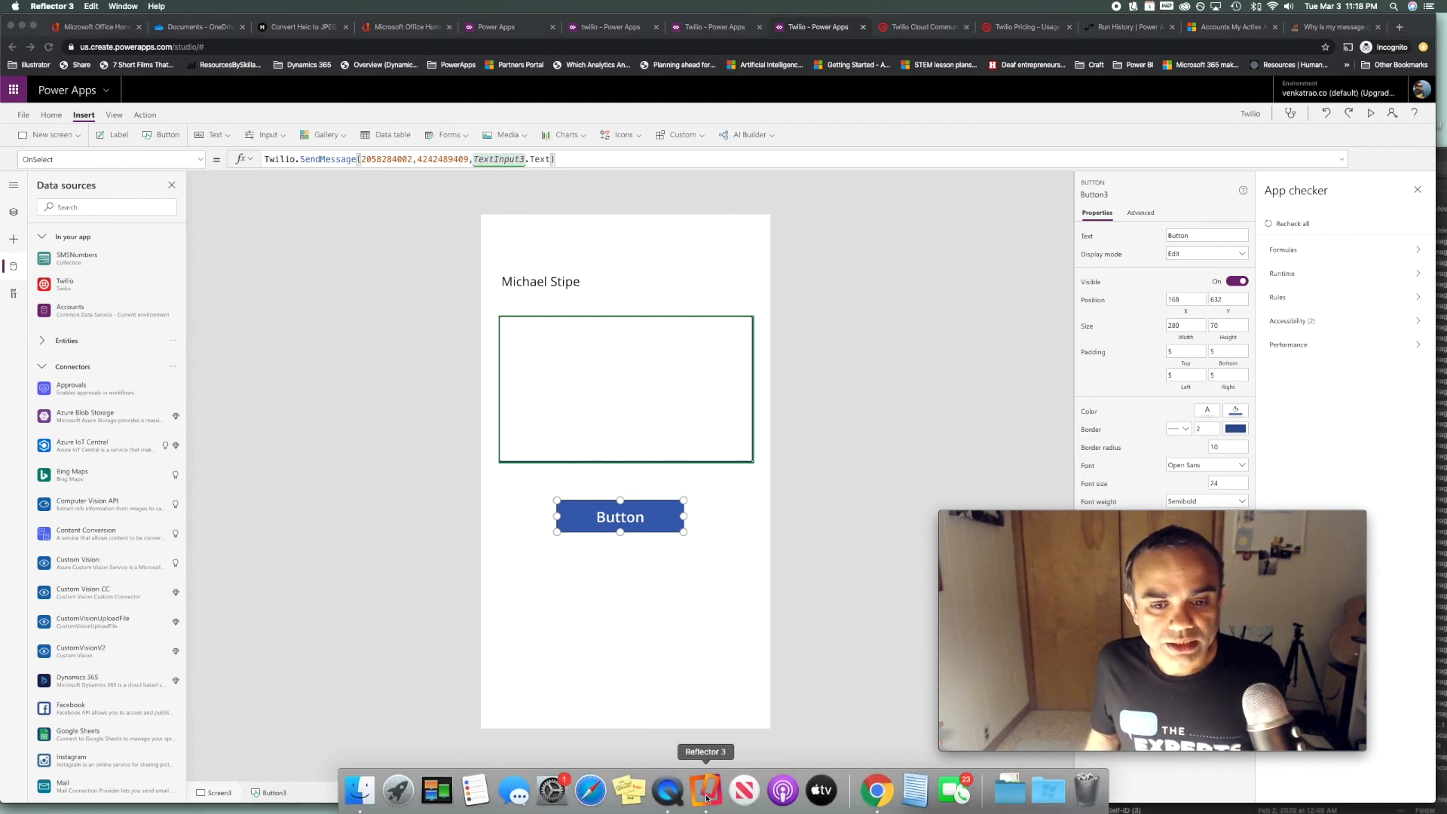
{"action": "left_click", "coordinate": [55, 7]}
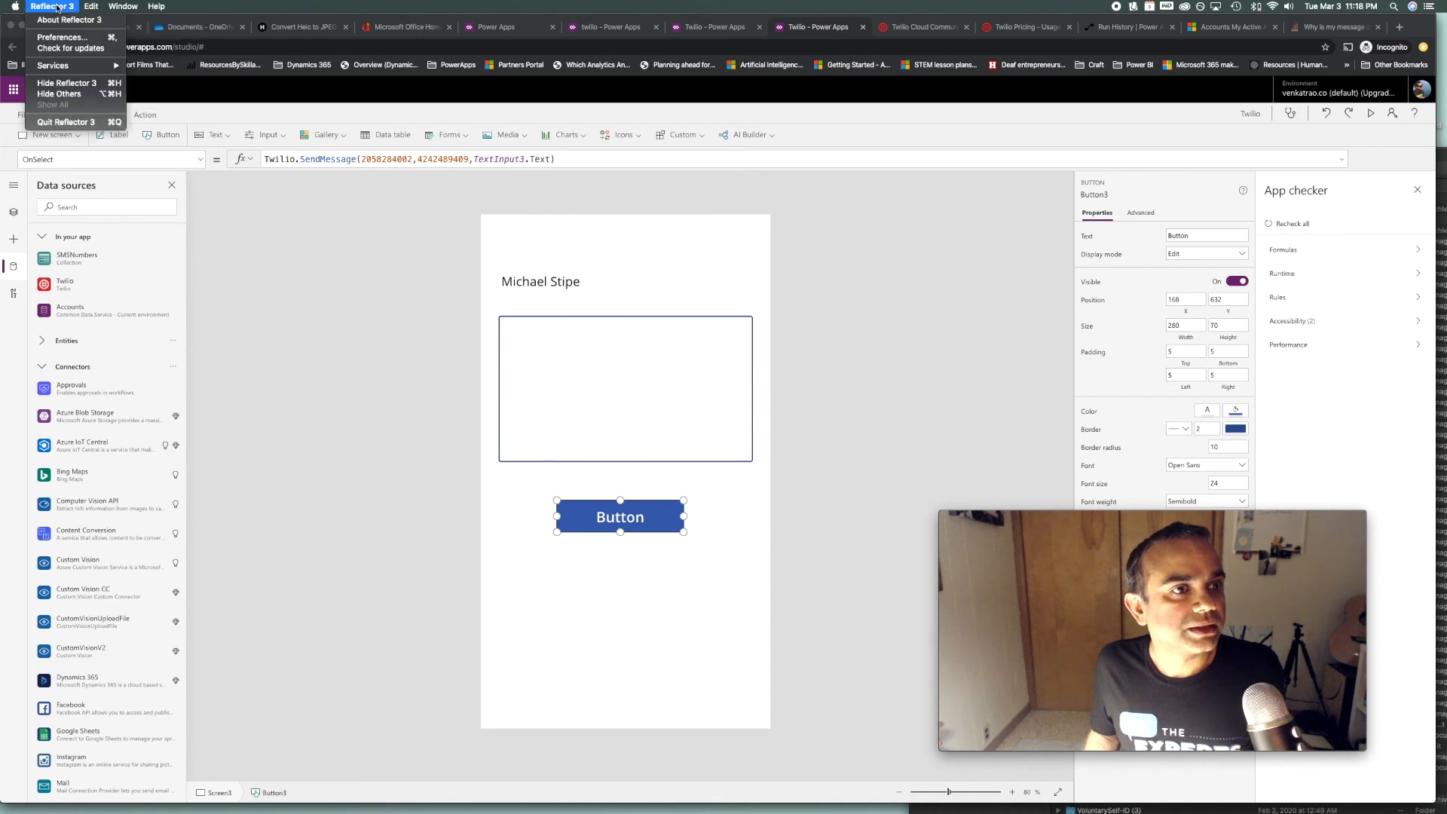
{"action": "left_click", "coordinate": [66, 121]}
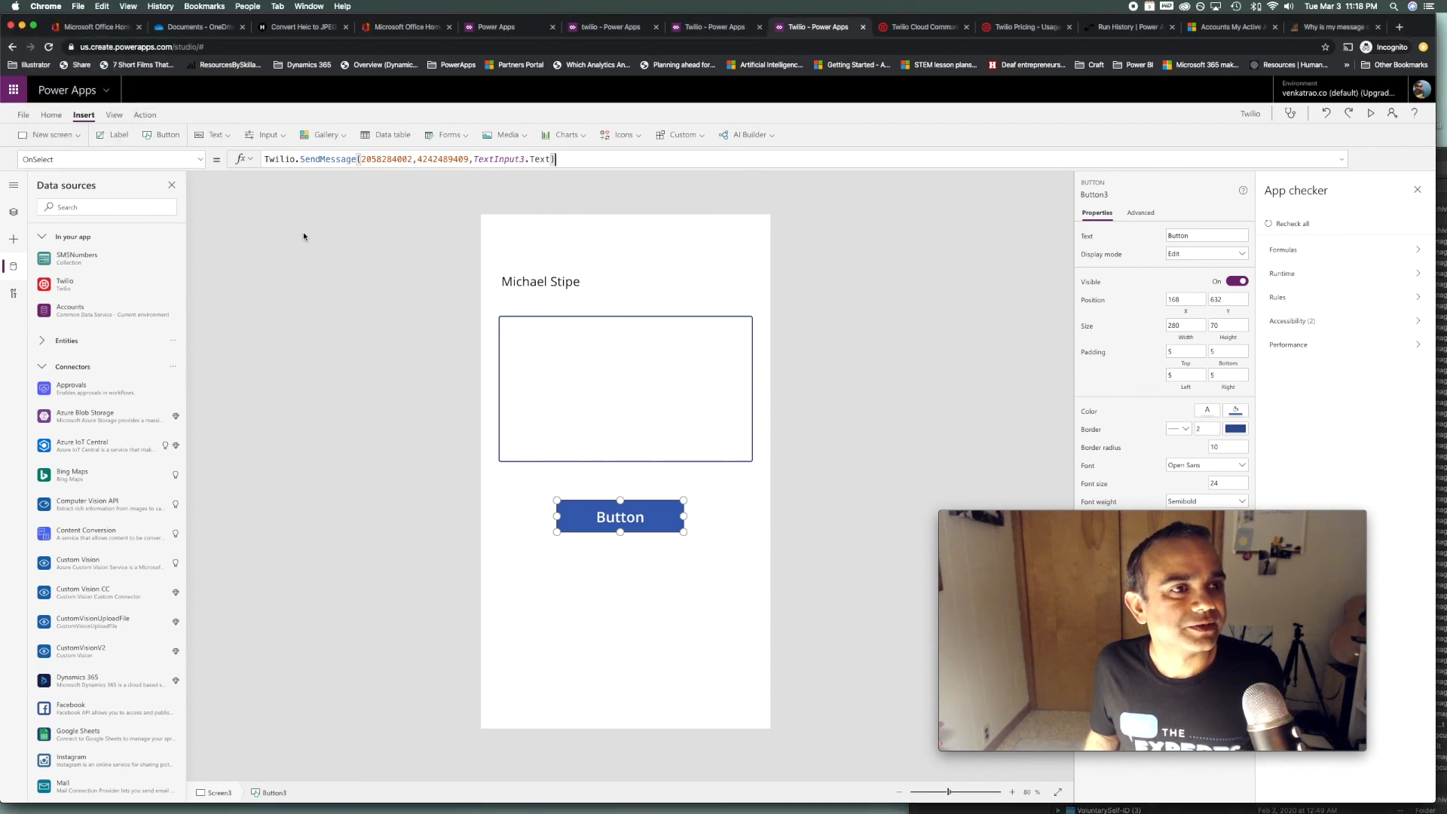
{"action": "mouse_move", "coordinate": [562, 811]}
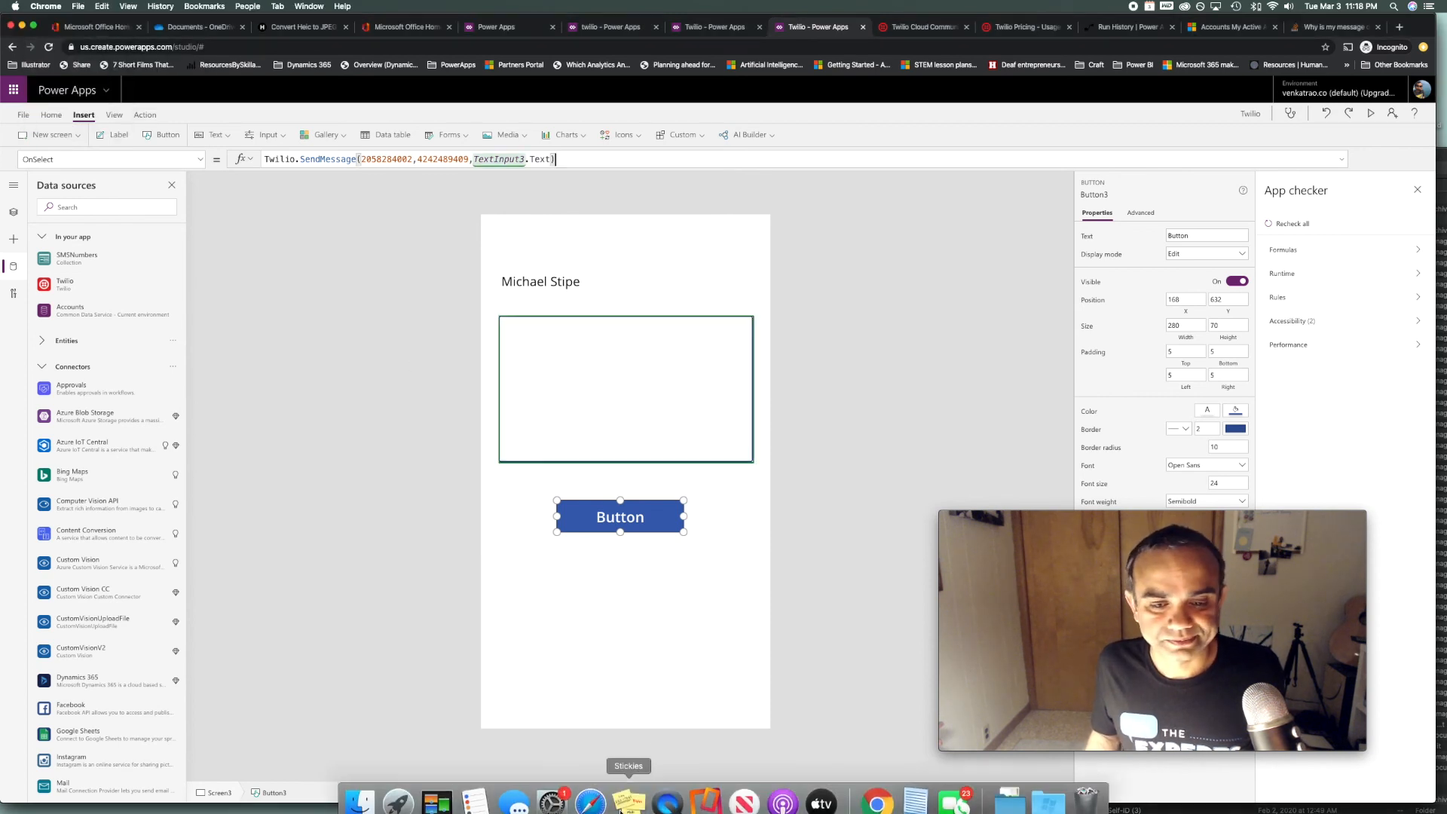
{"action": "left_click", "coordinate": [708, 802]}
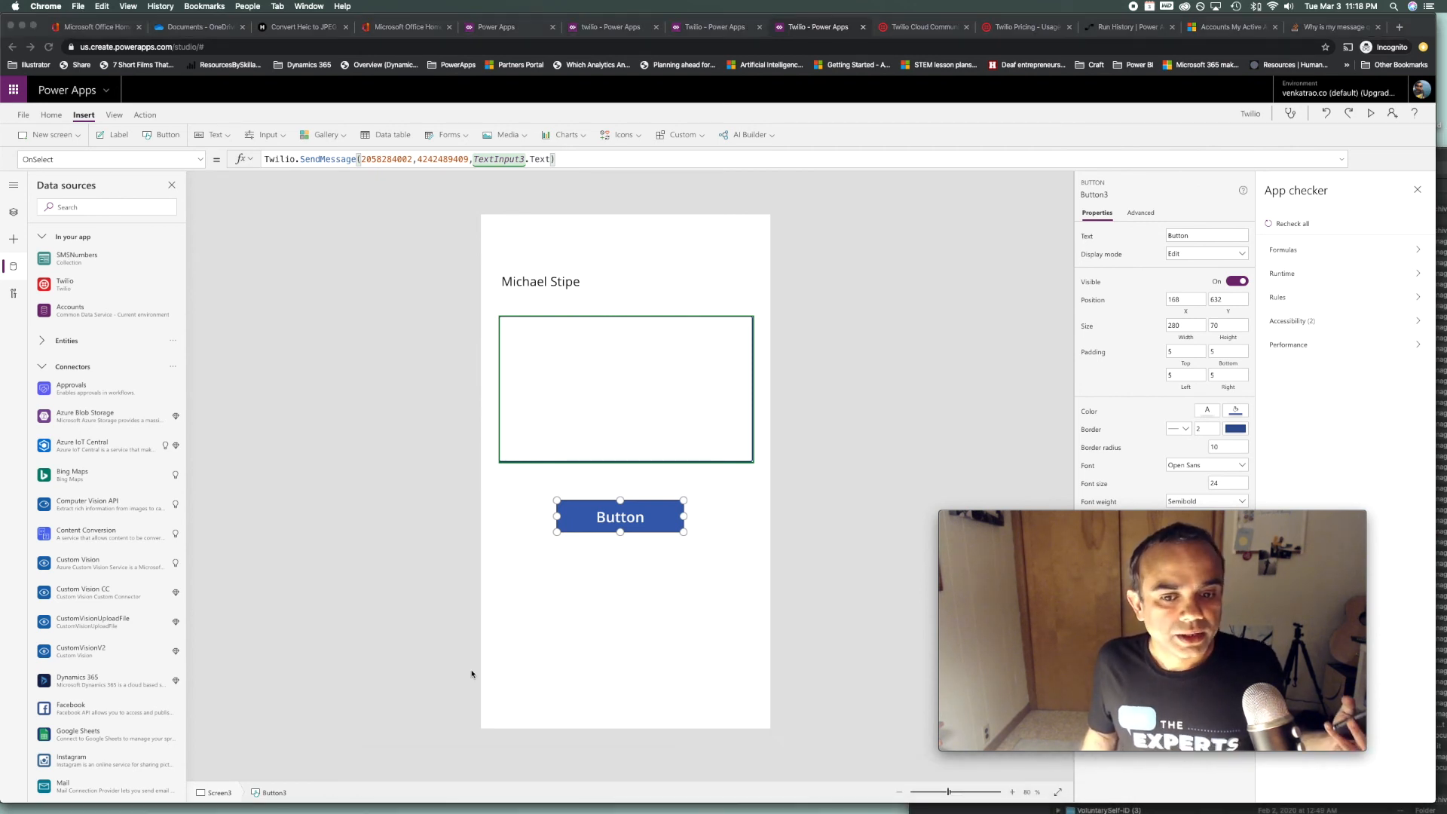
Dock the iPhone mirror window at the left edge and run the Power Apps app in preview
{"action": "mouse_move", "coordinate": [747, 812]}
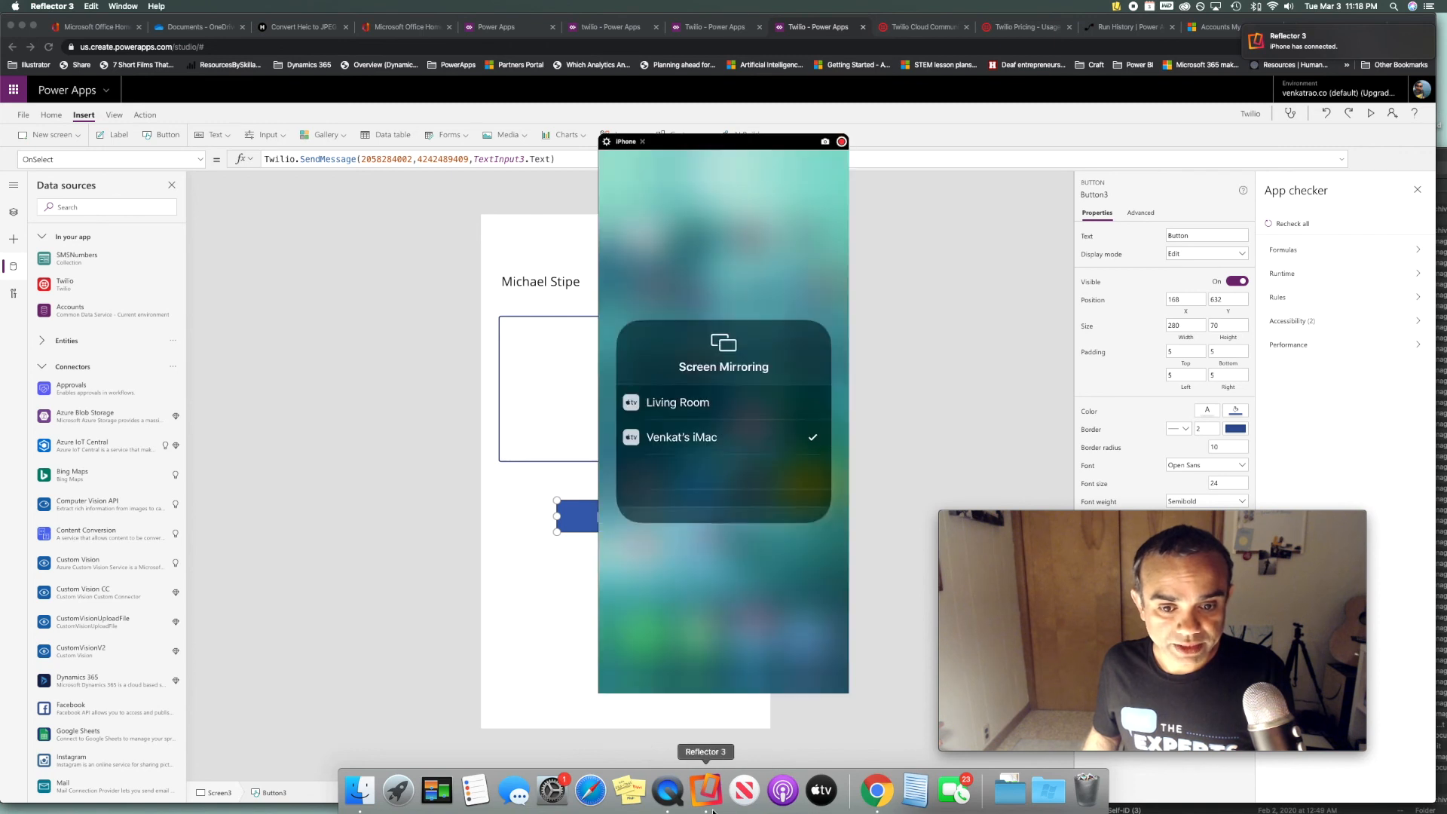
{"action": "left_click_drag", "start_coordinate": [748, 157], "coordinate": [291, 154]}
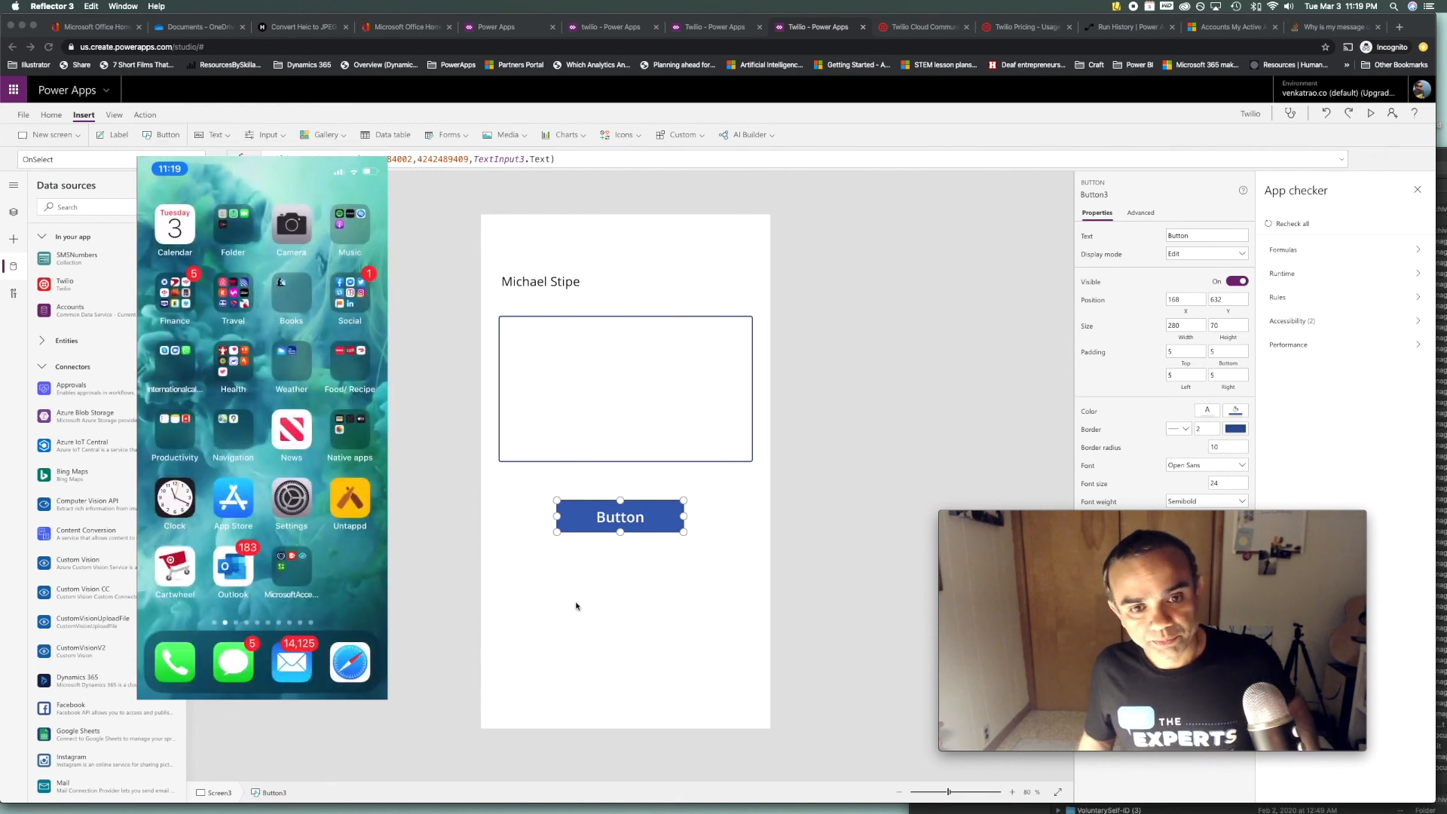
{"action": "left_click", "coordinate": [1369, 115]}
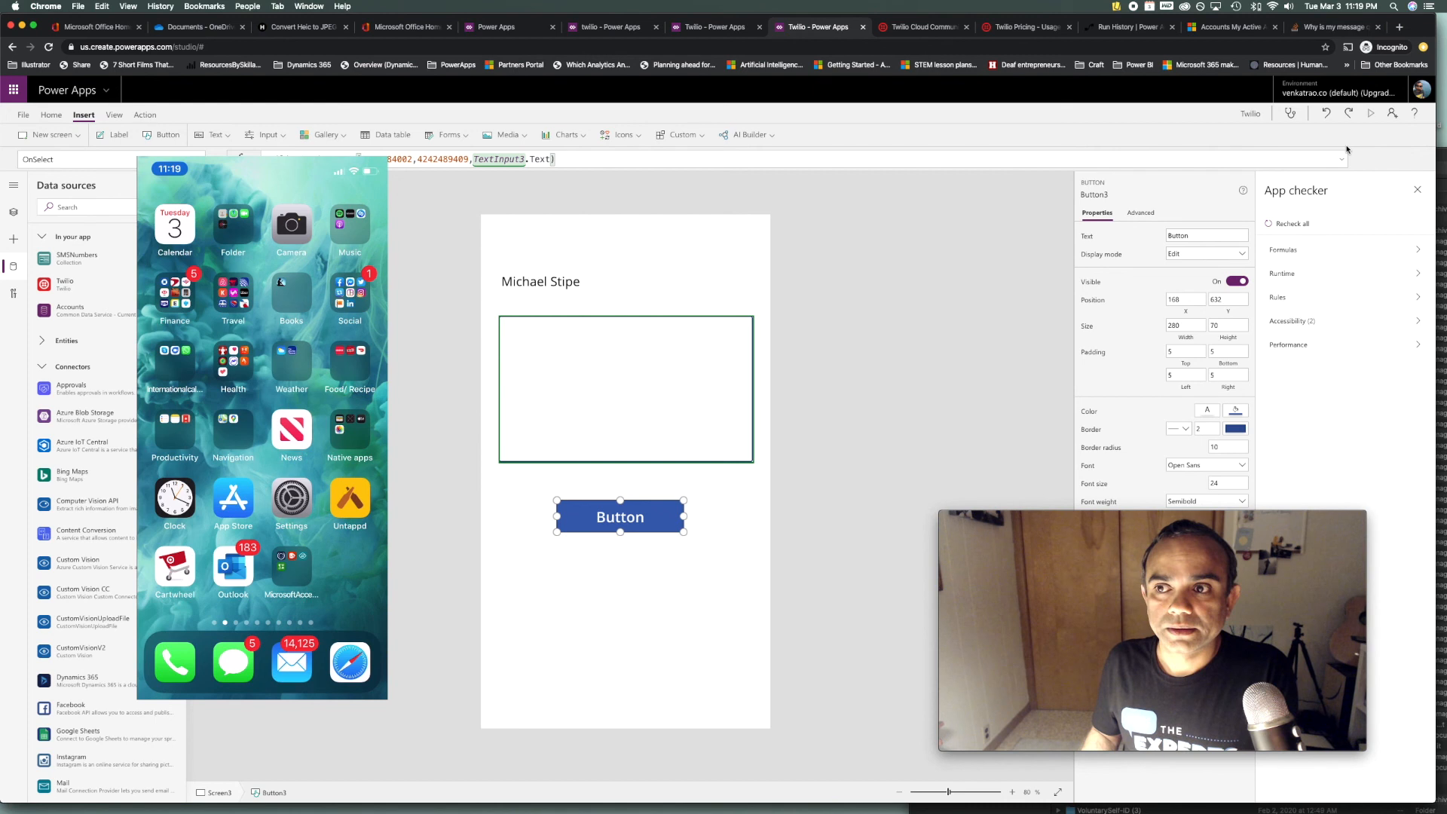
{"action": "key", "text": "F5"}
Enter "hello michael! how's it going? good?" in the message box and press the button to send it
{"action": "left_click", "coordinate": [788, 242]}
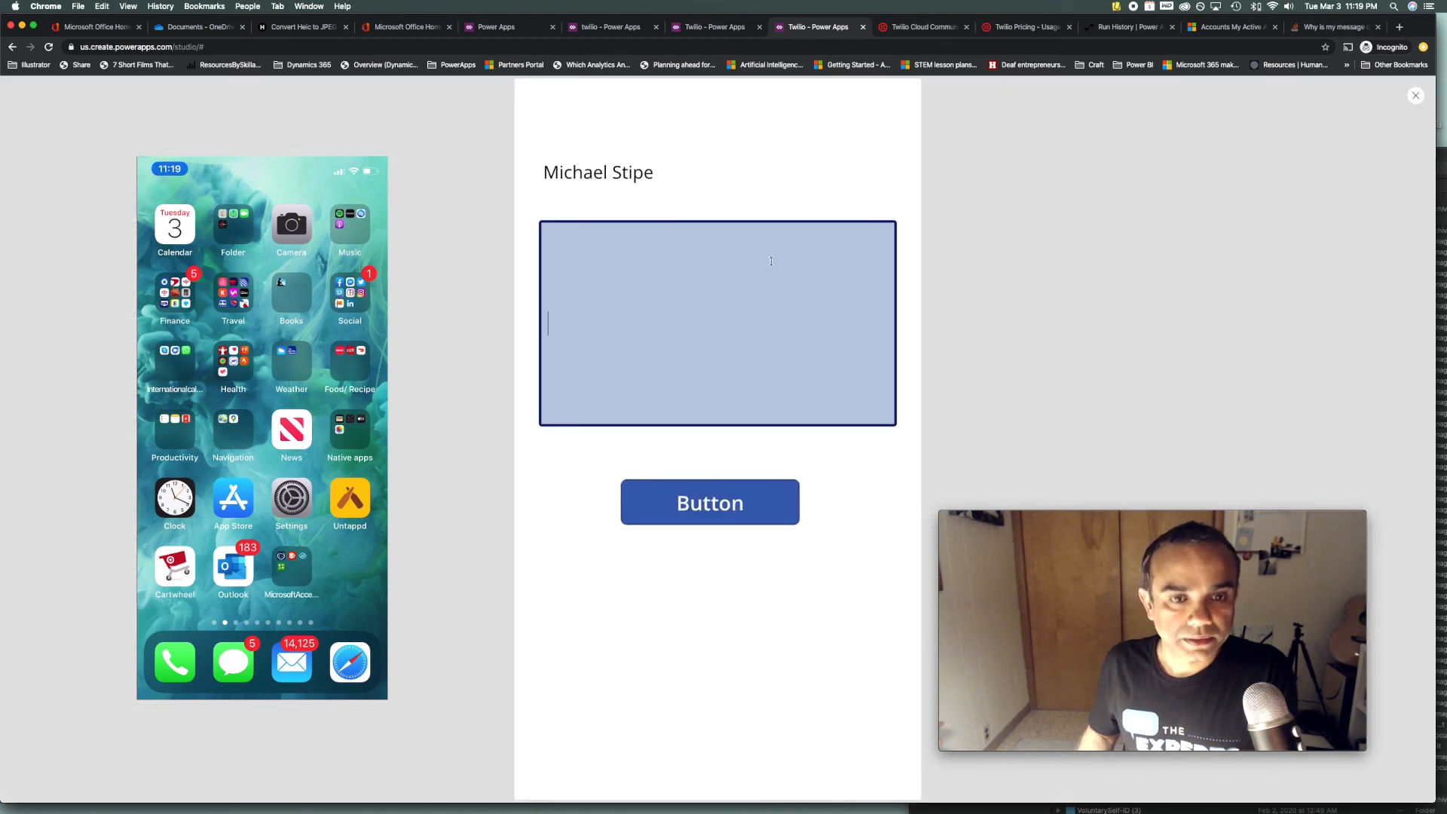
{"action": "type", "text": "hello"}
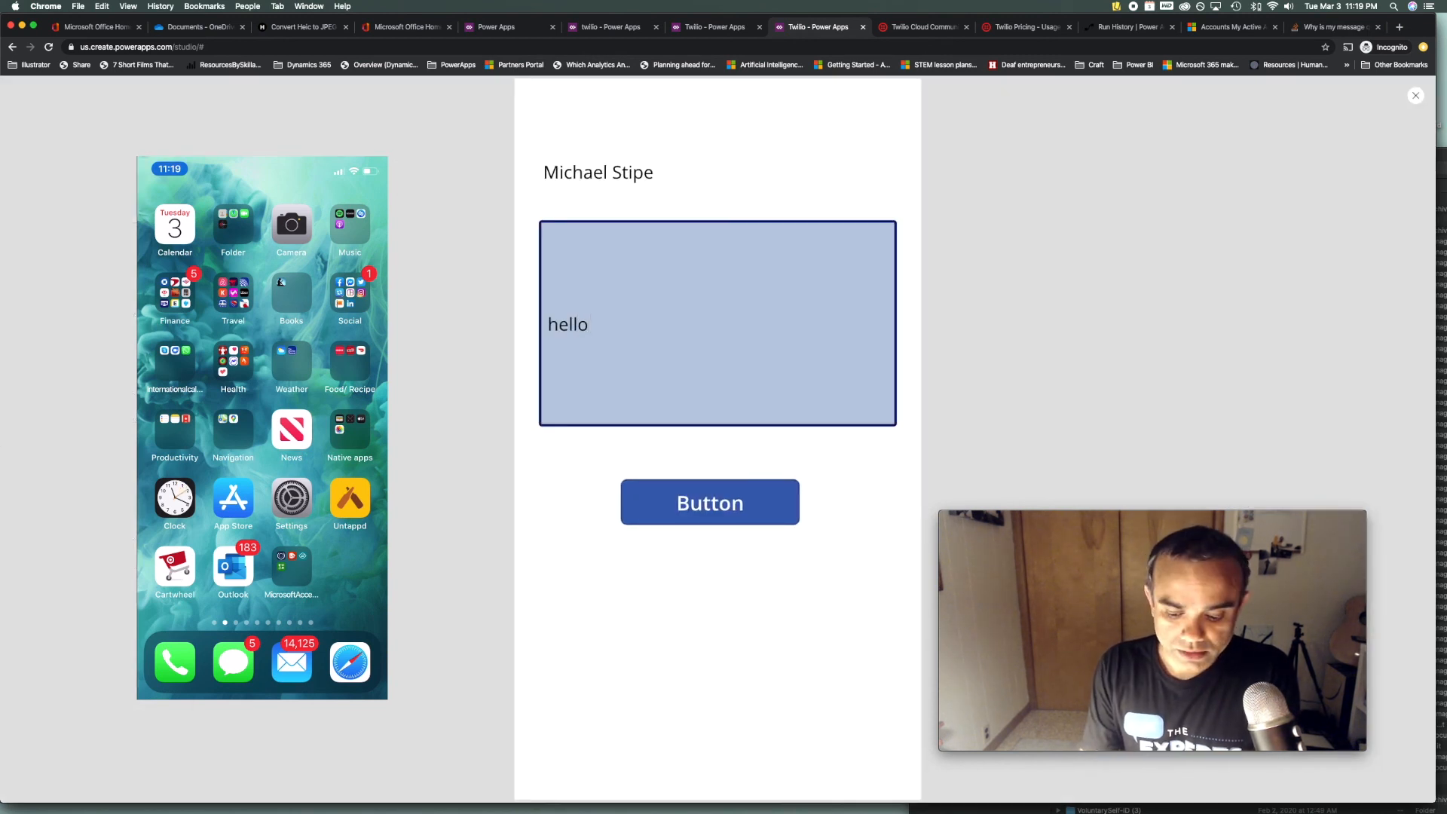
{"action": "type", "text": " michael!"}
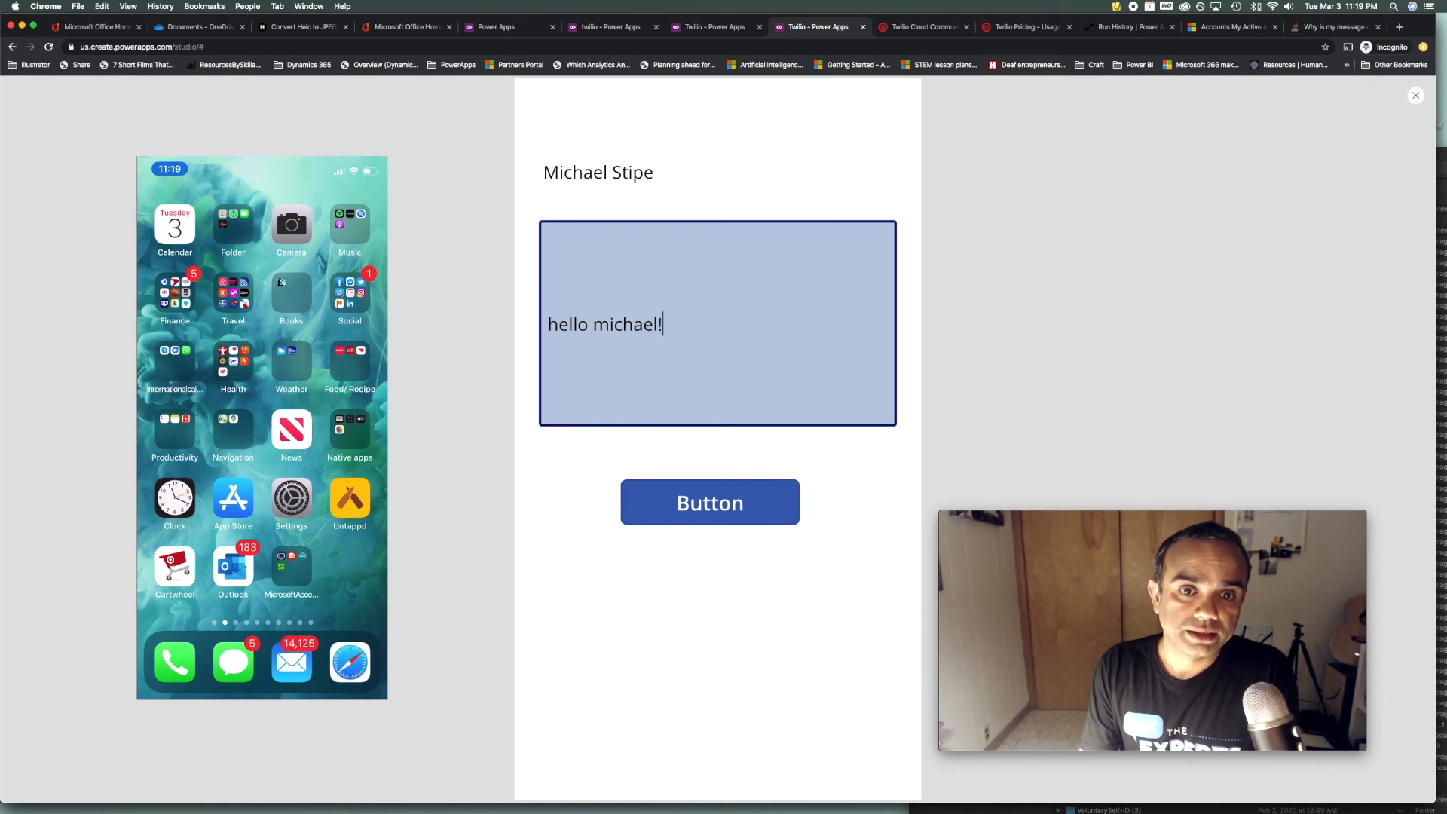
{"action": "type", "text": " how's it going?"}
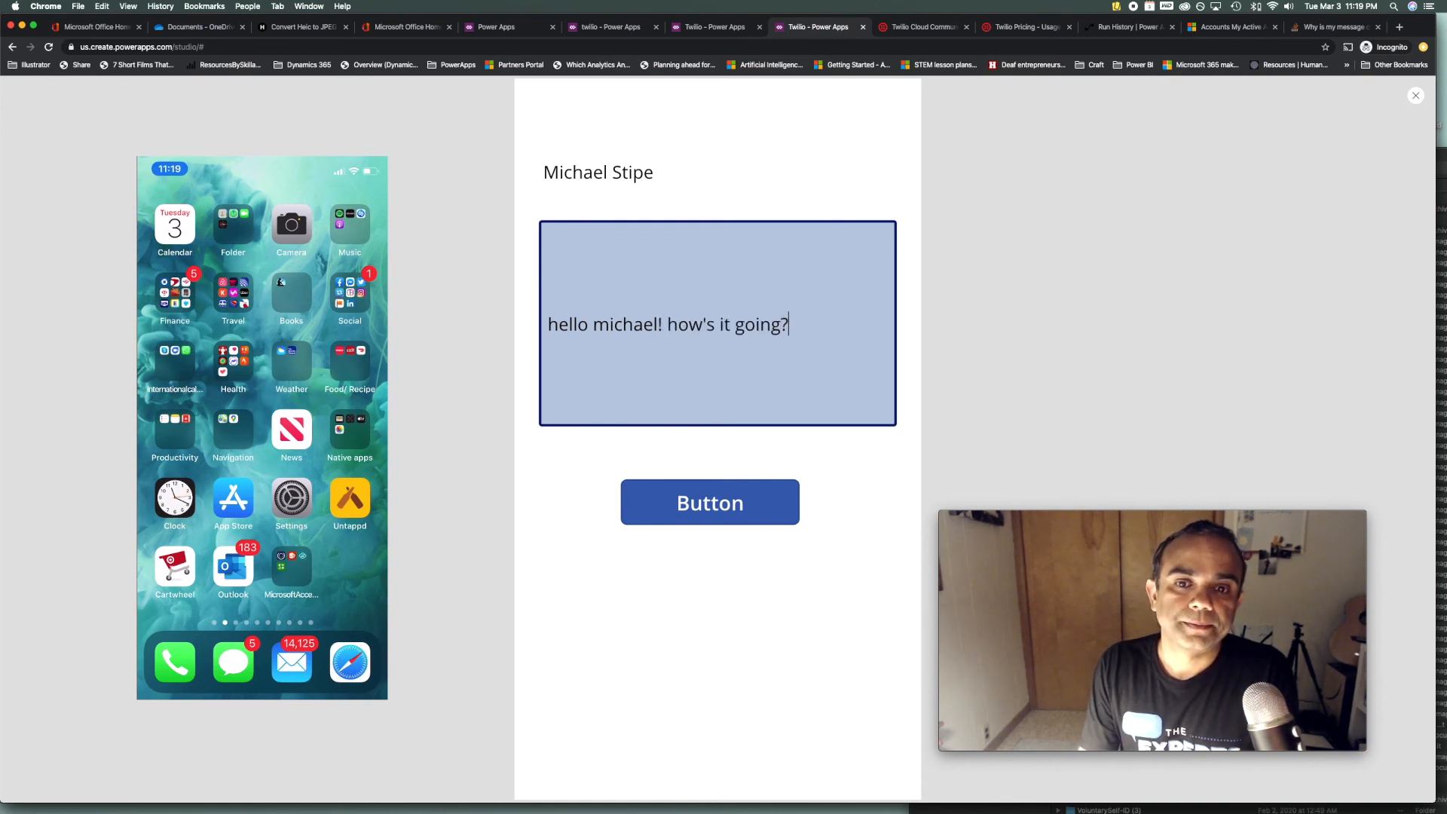
{"action": "type", "text": " good?"}
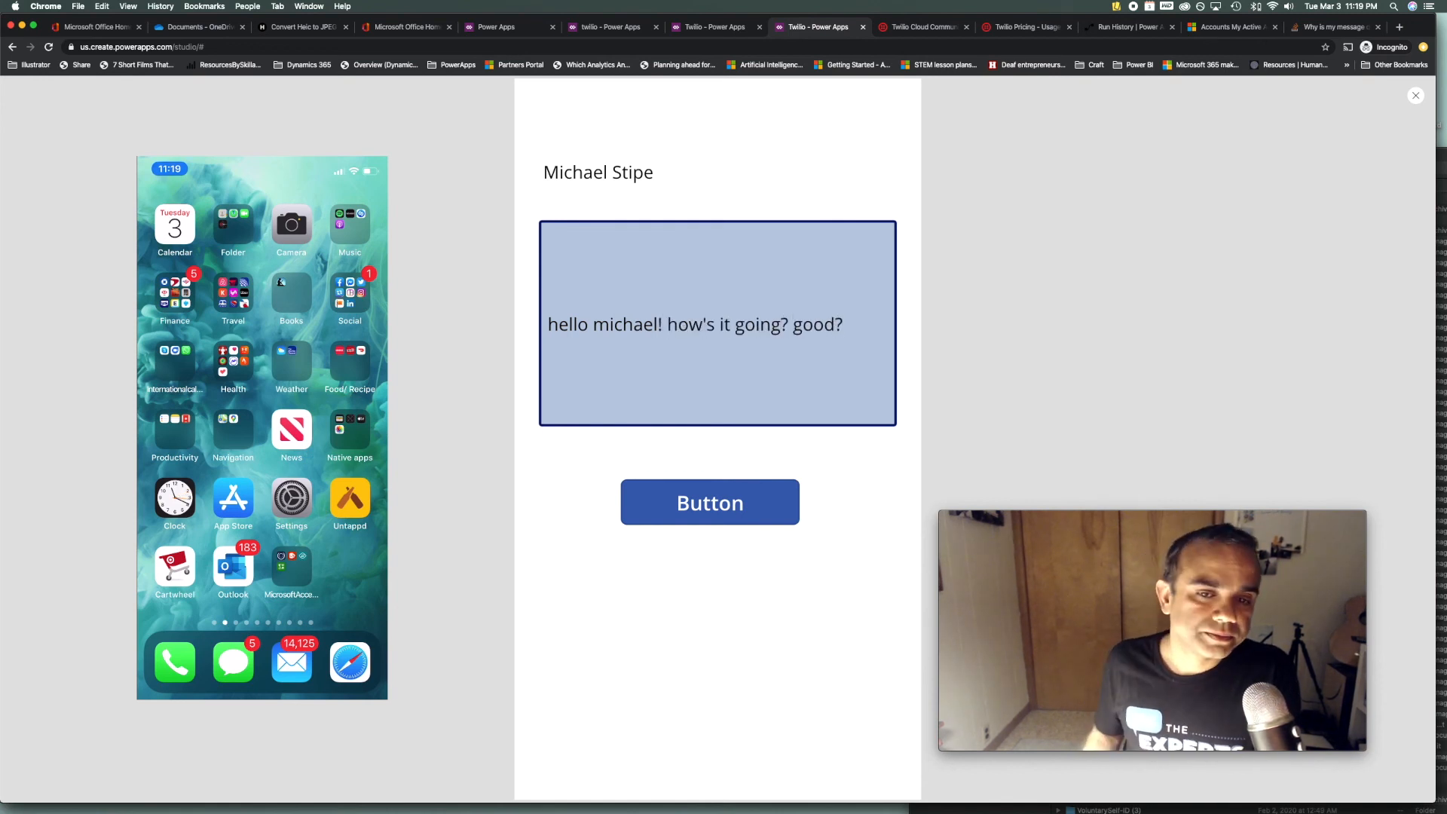
{"action": "left_click", "coordinate": [706, 507]}
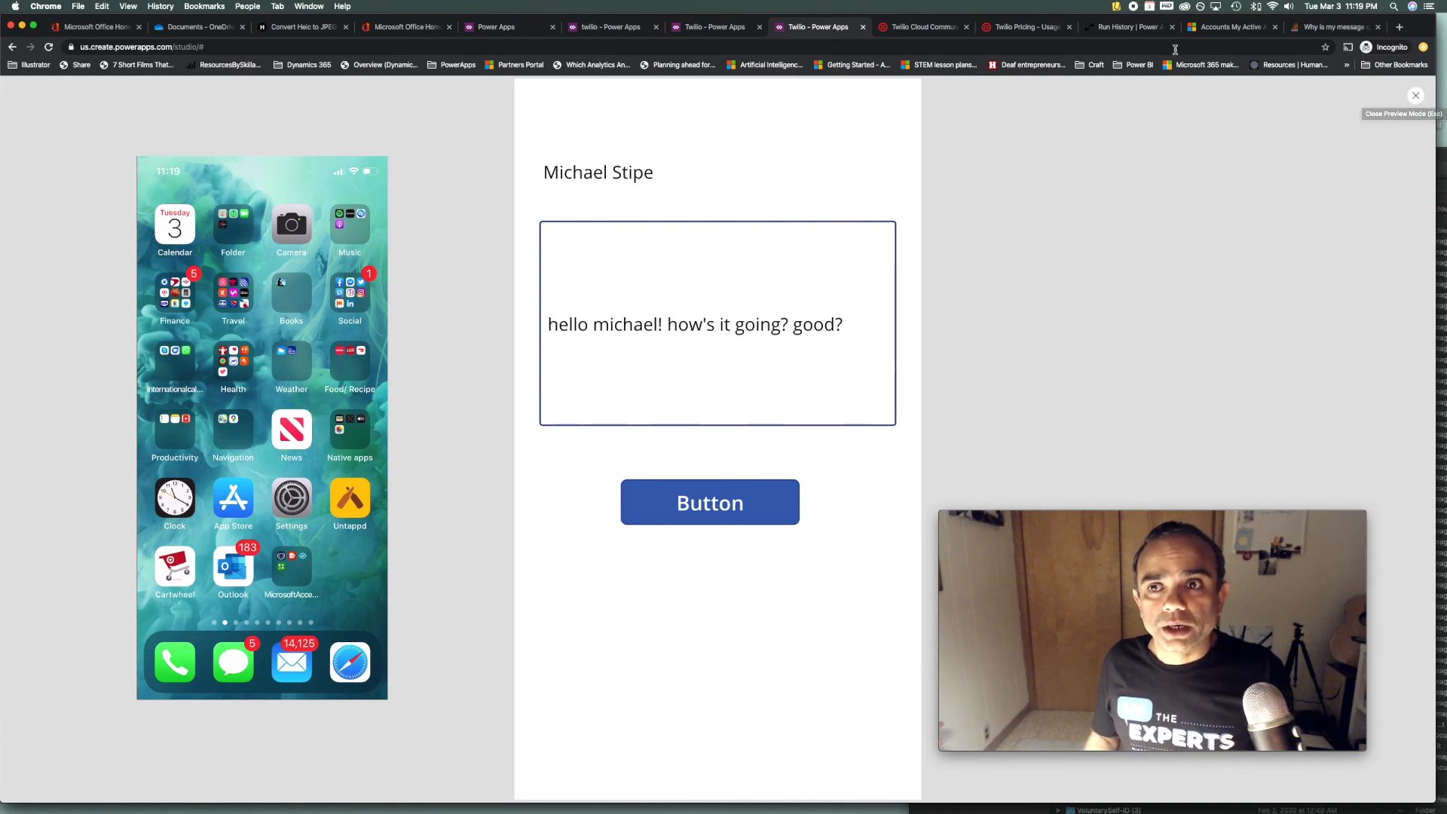
Open the A. Datum Corporation (sample) account in Dynamics 365, then return to the Power Apps editor
{"action": "left_click", "coordinate": [1233, 34]}
{"action": "left_click", "coordinate": [313, 161]}
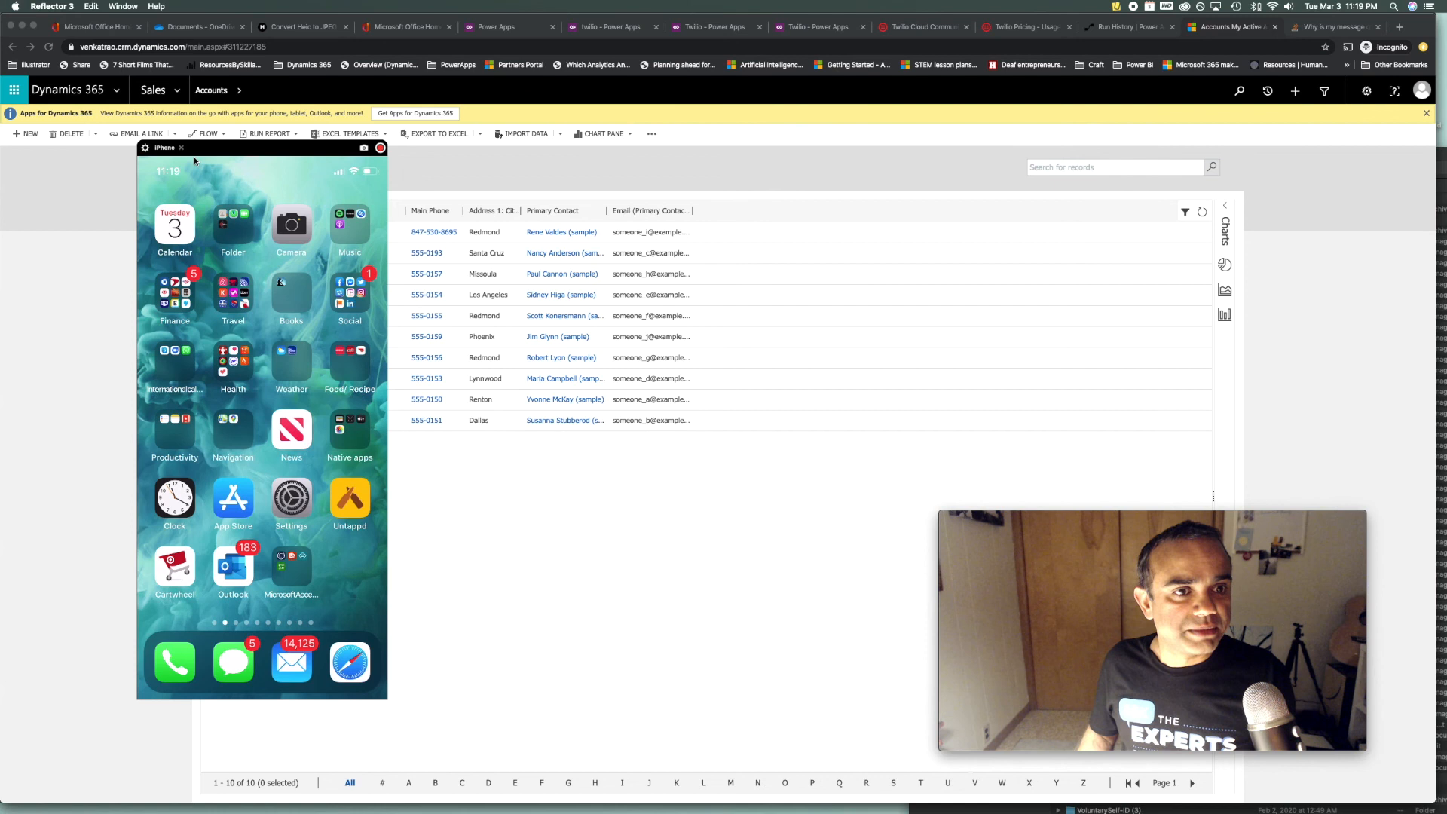
{"action": "left_click_drag", "start_coordinate": [246, 161], "coordinate": [110, 172]}
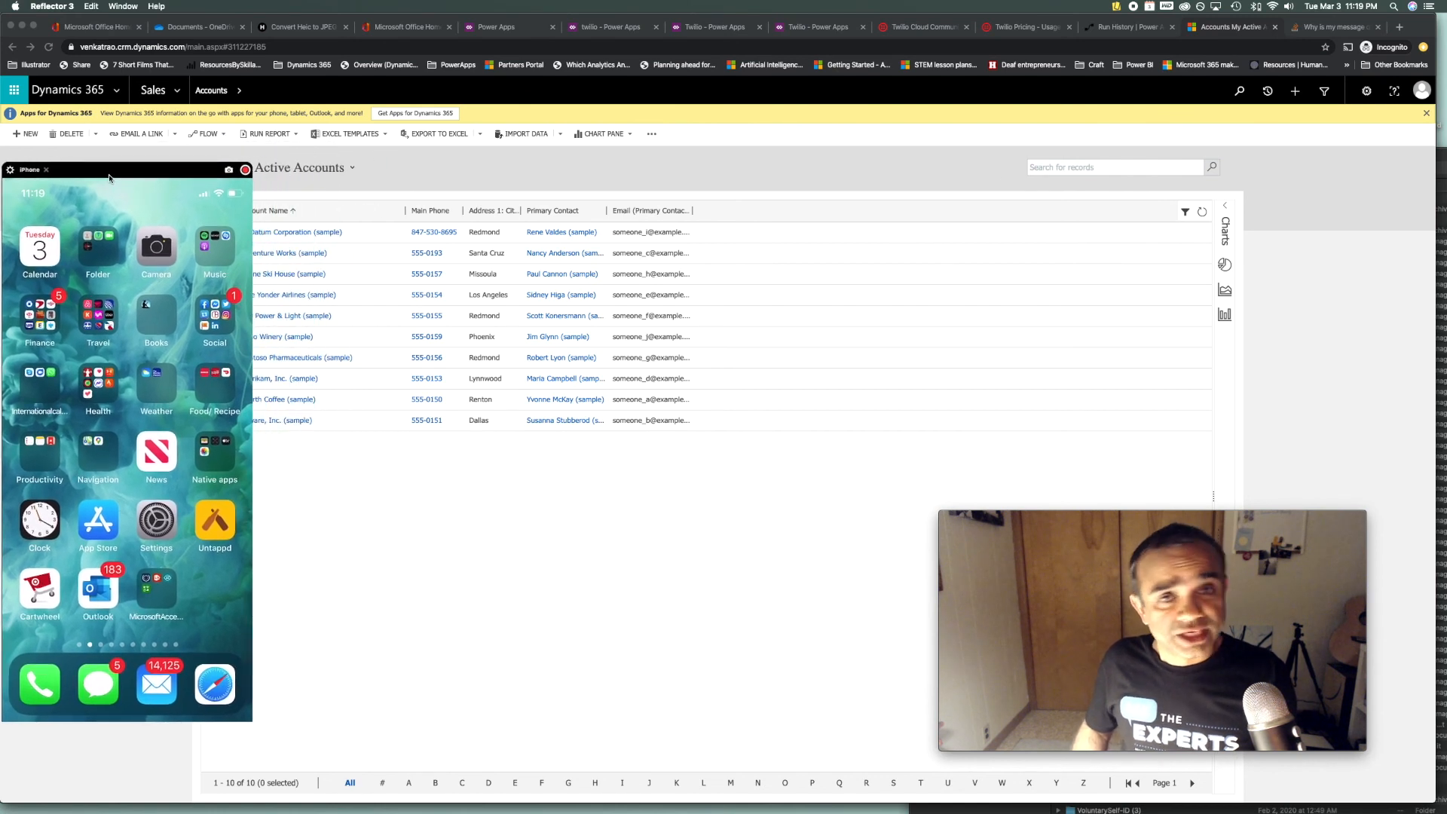
{"action": "left_click", "coordinate": [332, 234]}
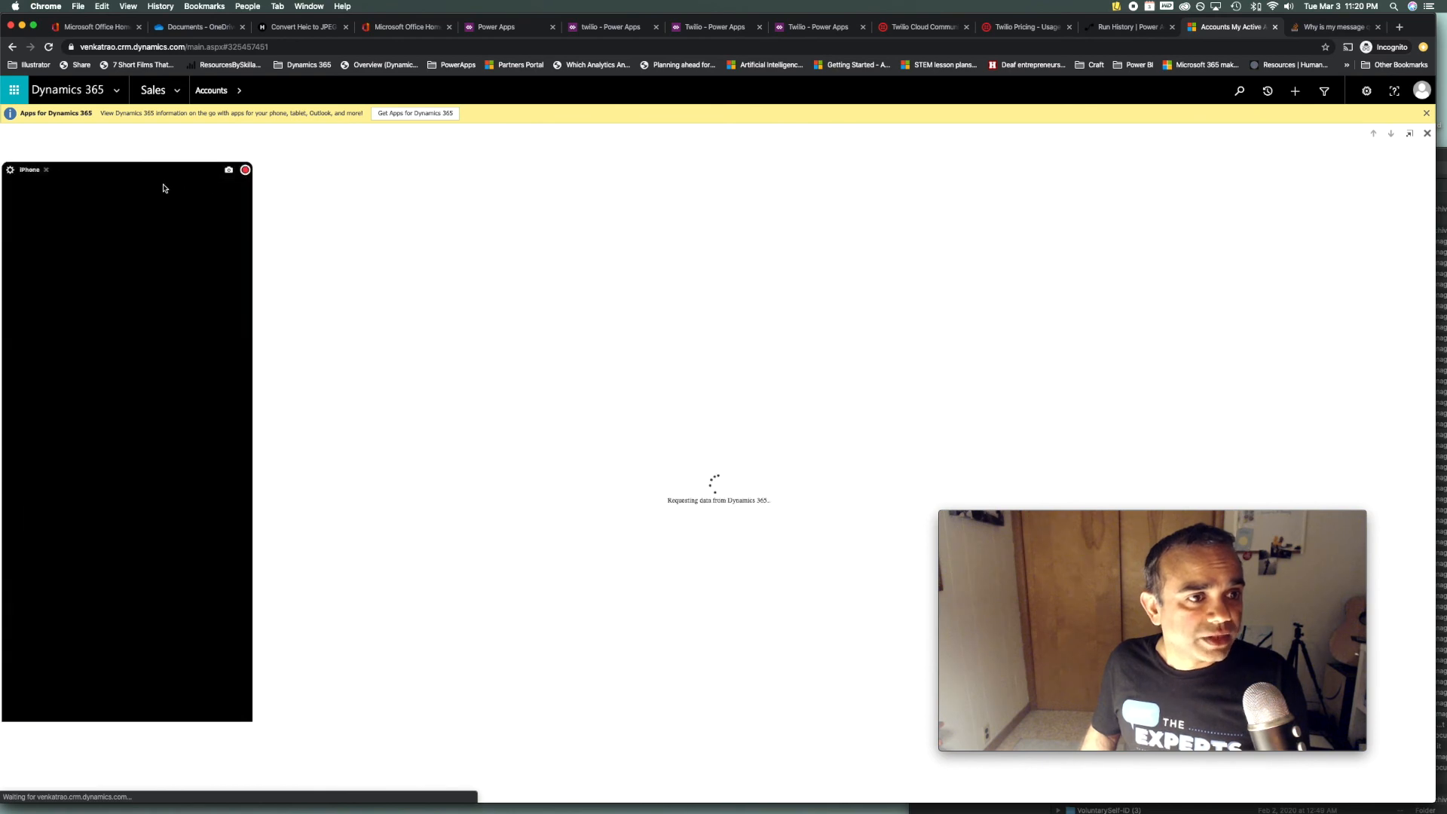
{"action": "left_click", "coordinate": [164, 194]}
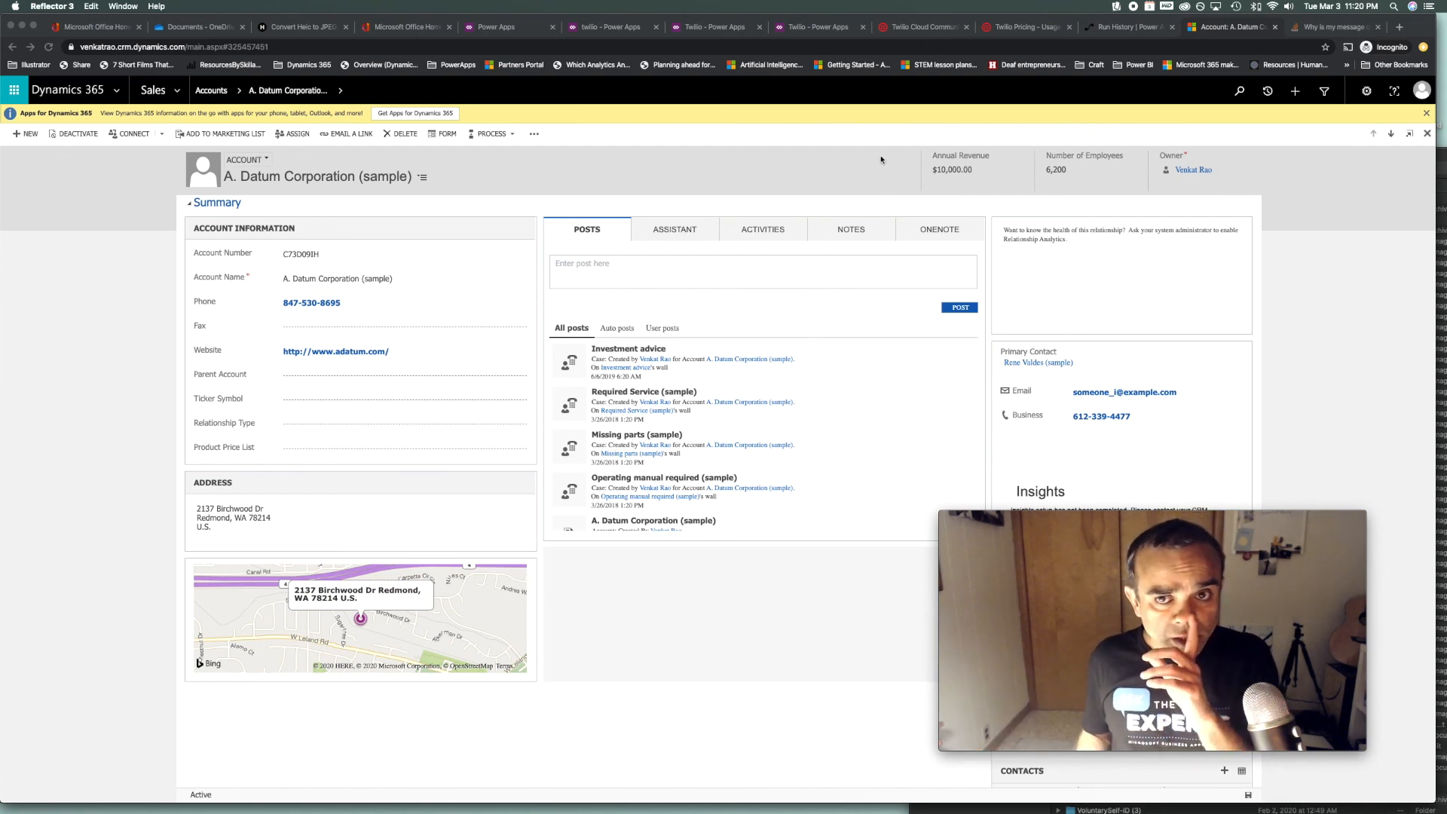
{"action": "left_click", "coordinate": [710, 31]}
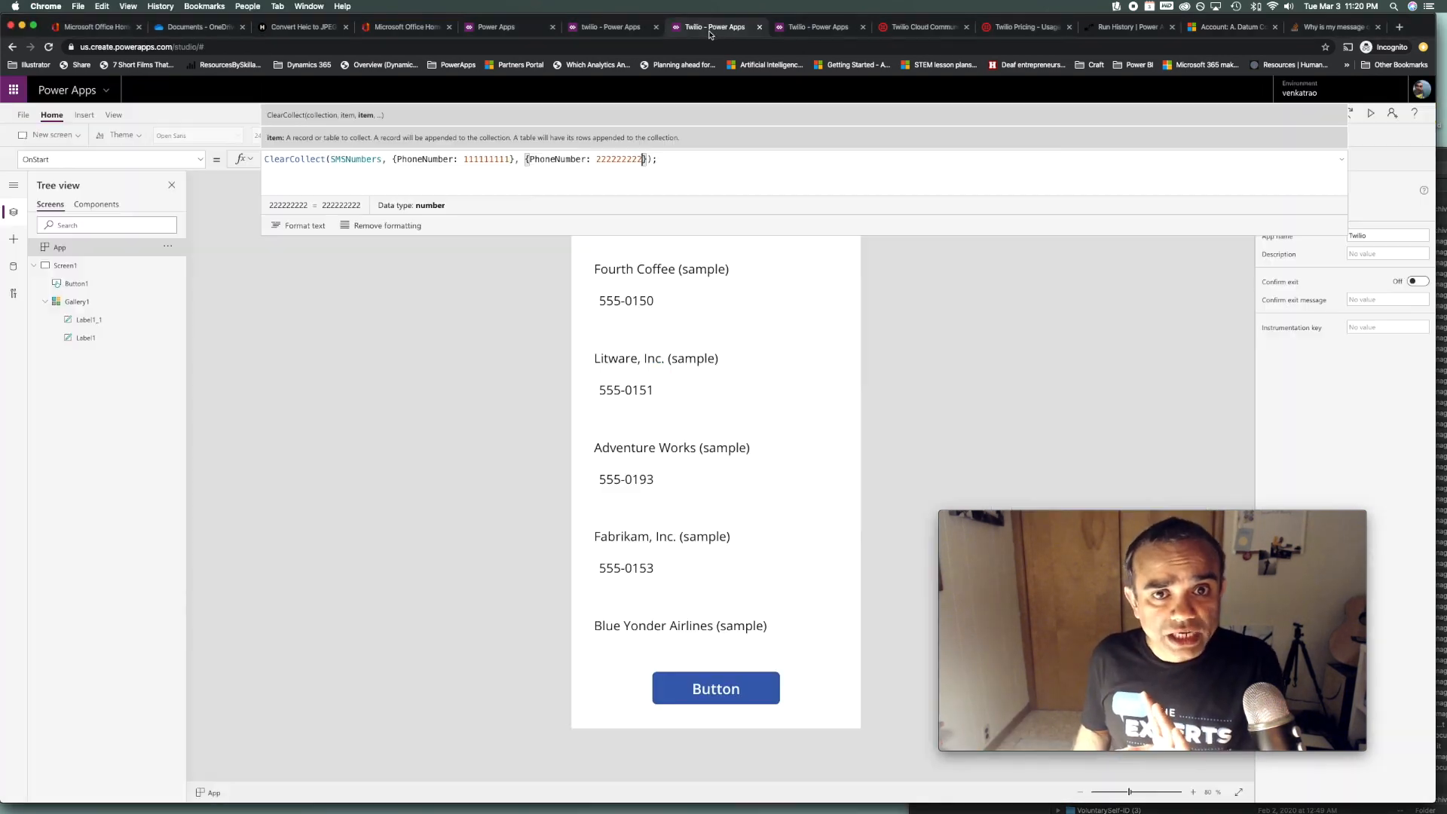
Close the running app preview to show Screen3 with its message and button
{"action": "left_click", "coordinate": [805, 32]}
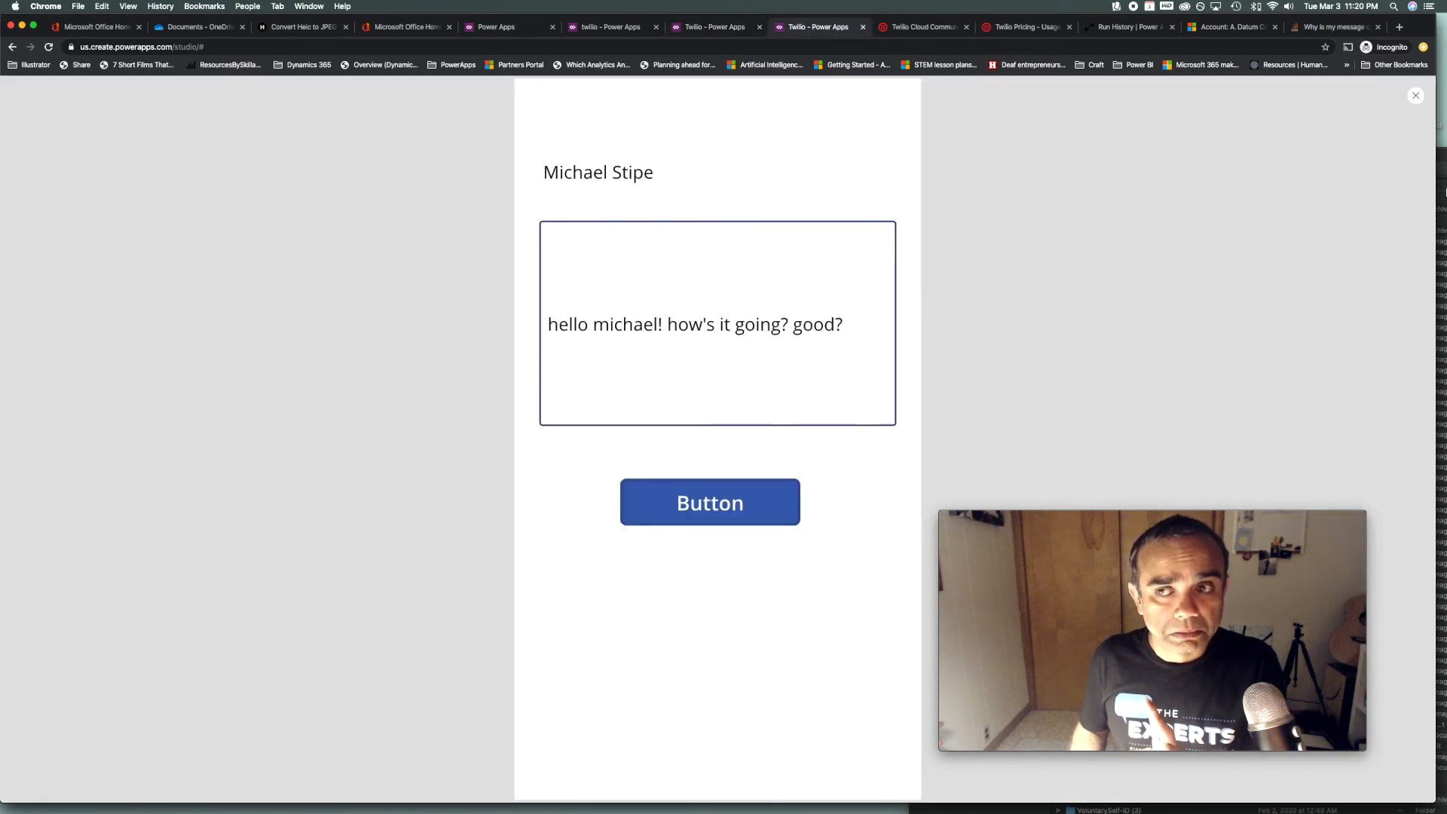
{"action": "left_click", "coordinate": [1417, 97]}
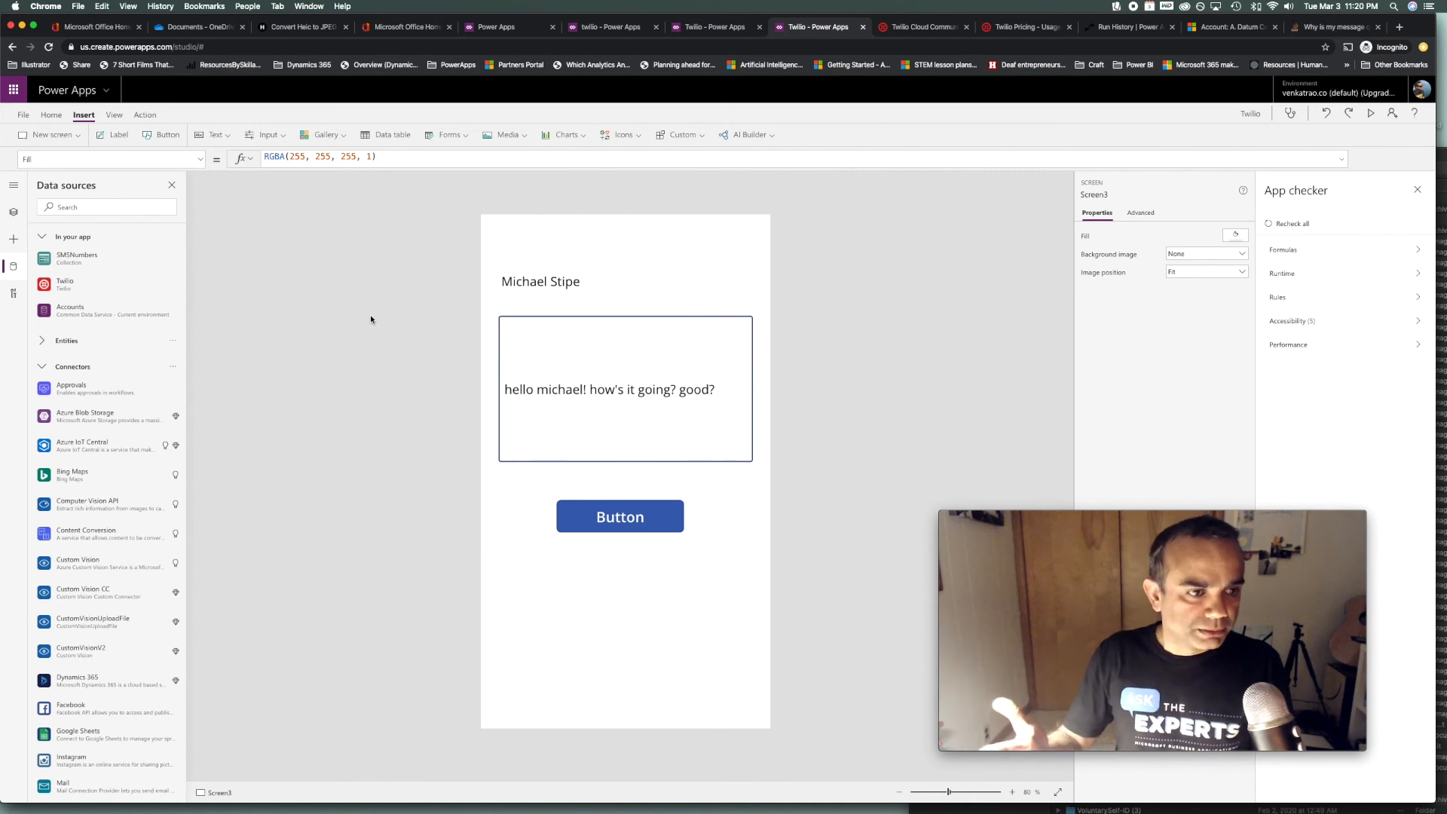
Add blank Screen4 with a blank vertical gallery on Accounts and a label in its template
{"action": "left_click", "coordinate": [60, 143]}
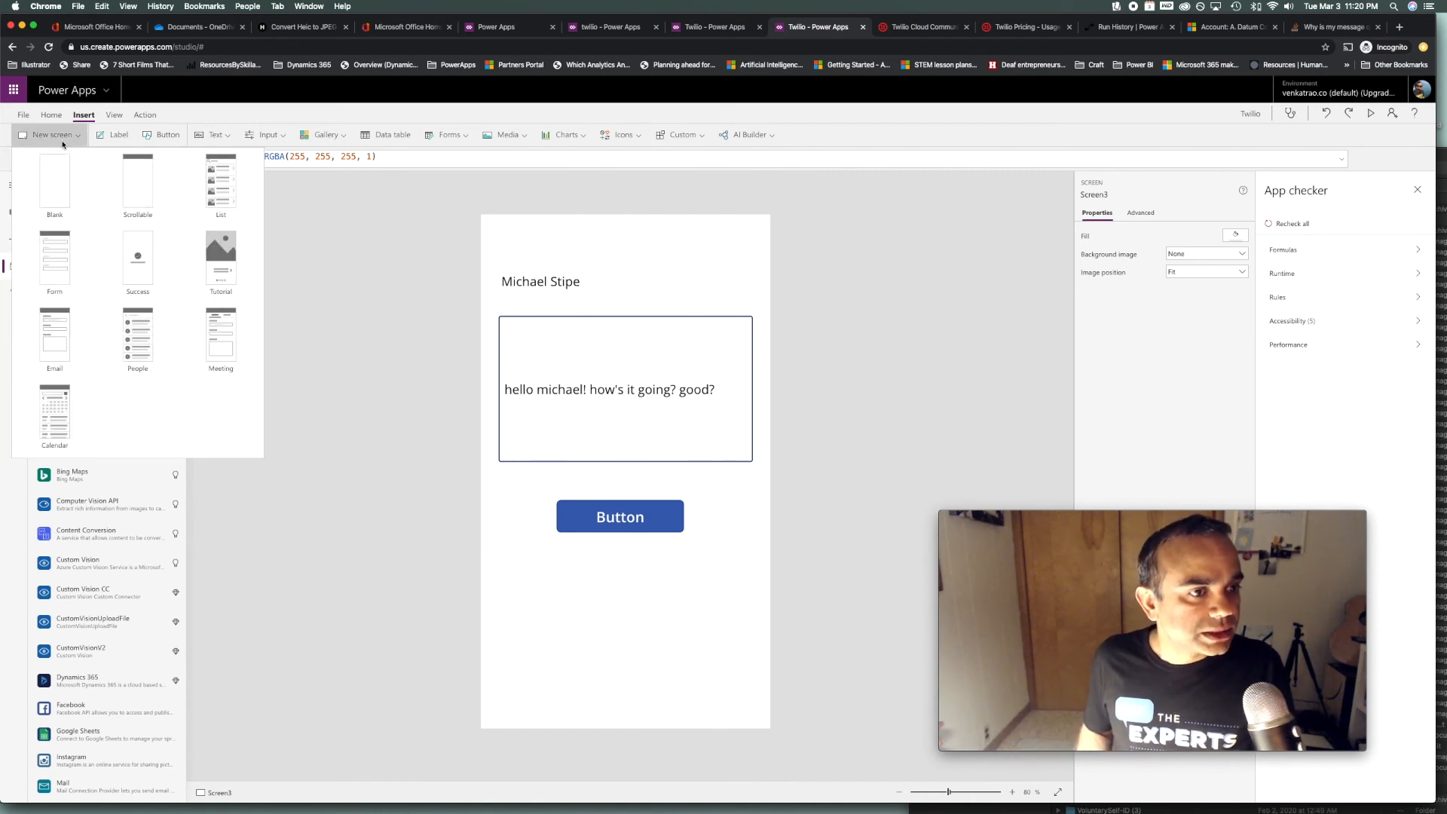
{"action": "left_click", "coordinate": [57, 185]}
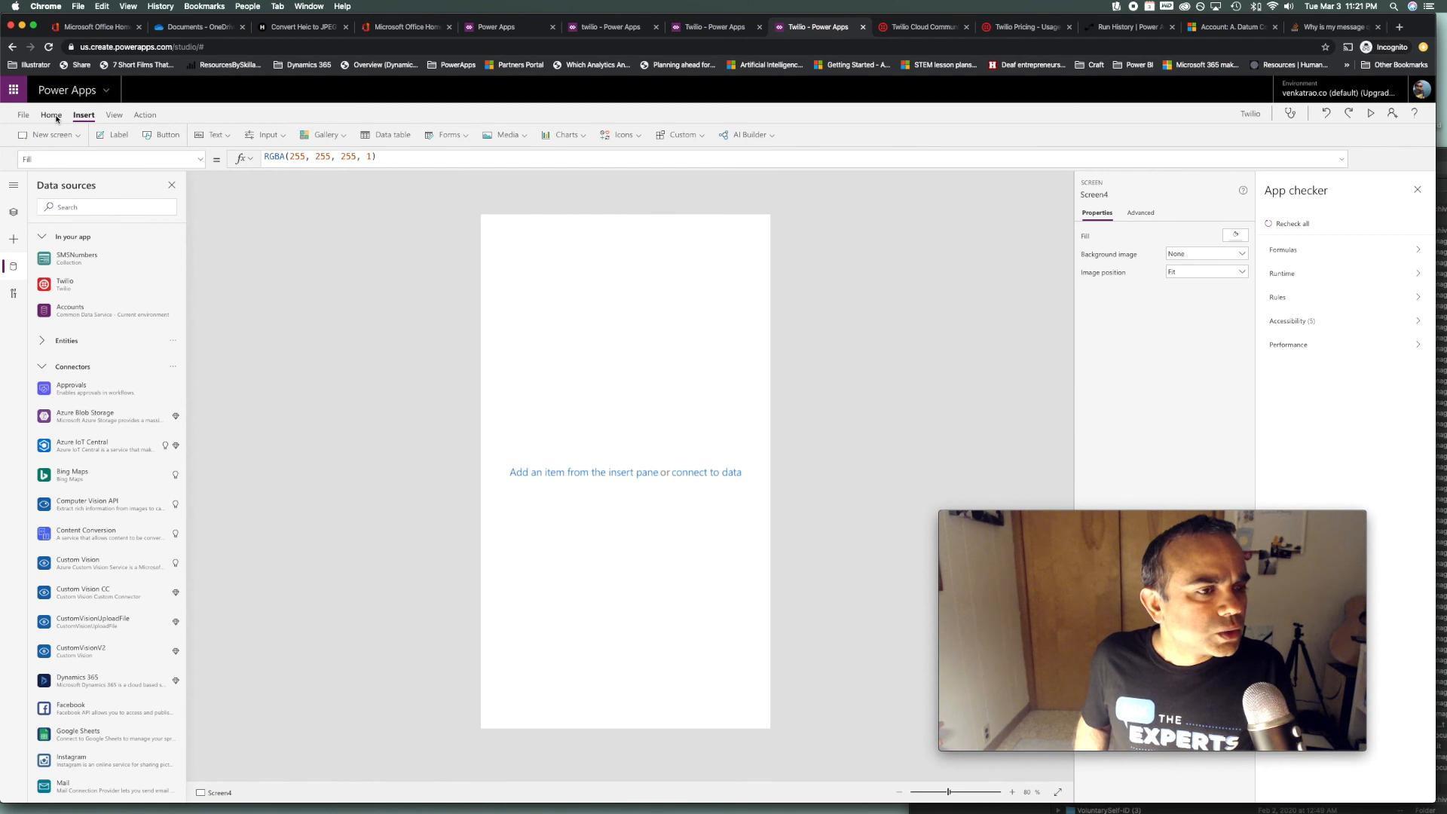
{"action": "left_click", "coordinate": [326, 138]}
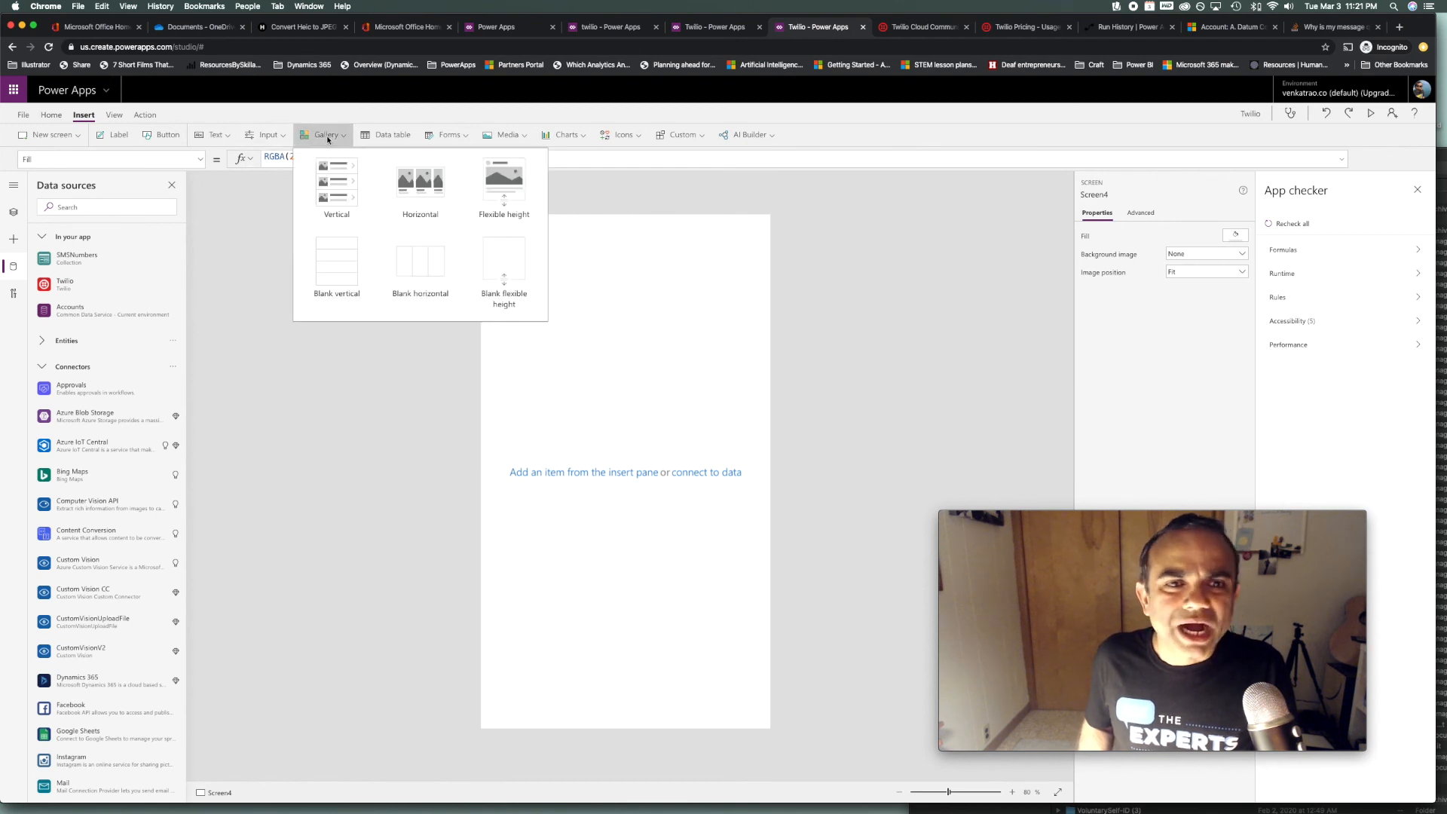
{"action": "left_click", "coordinate": [340, 272]}
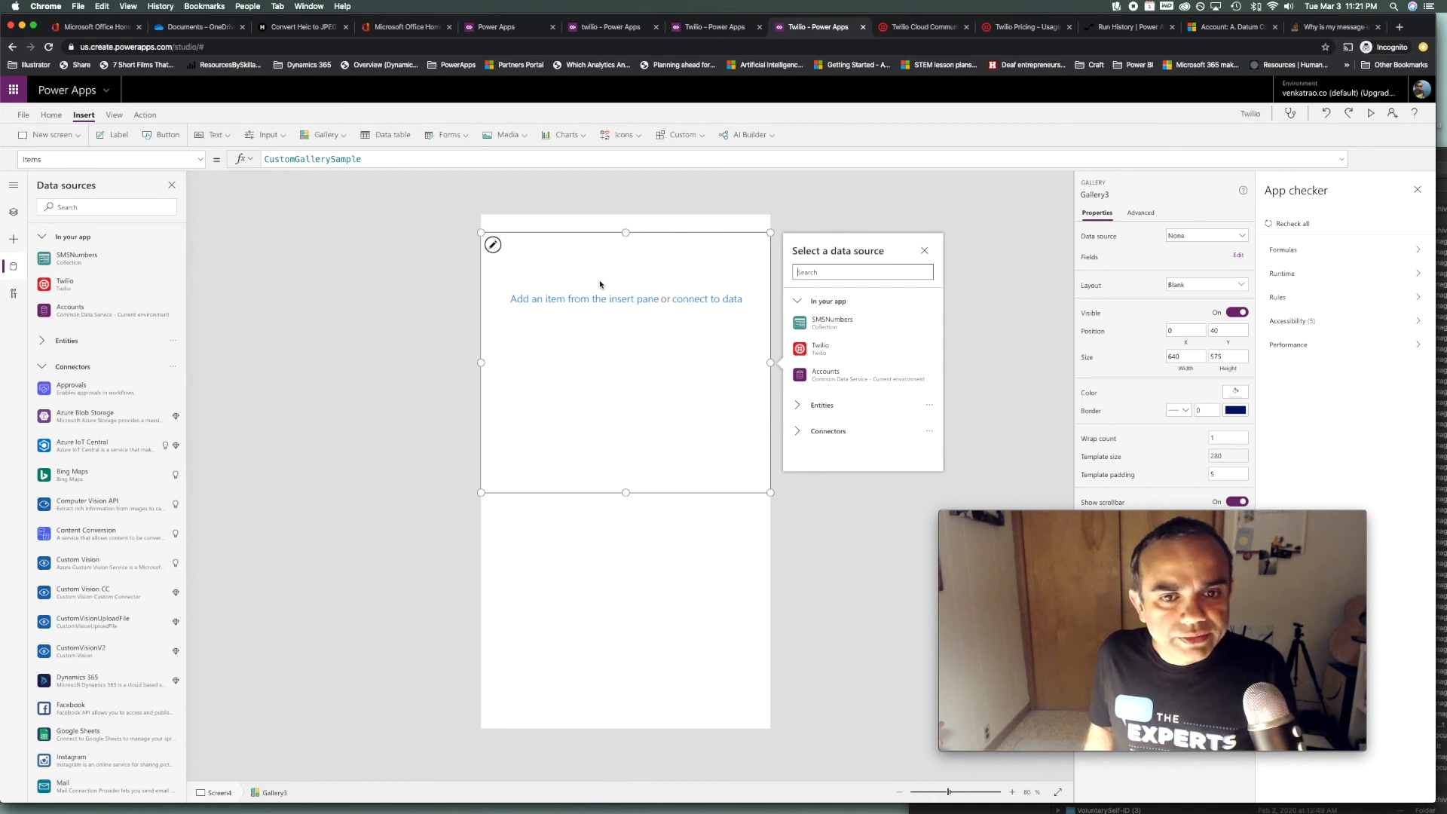
{"action": "left_click", "coordinate": [873, 380]}
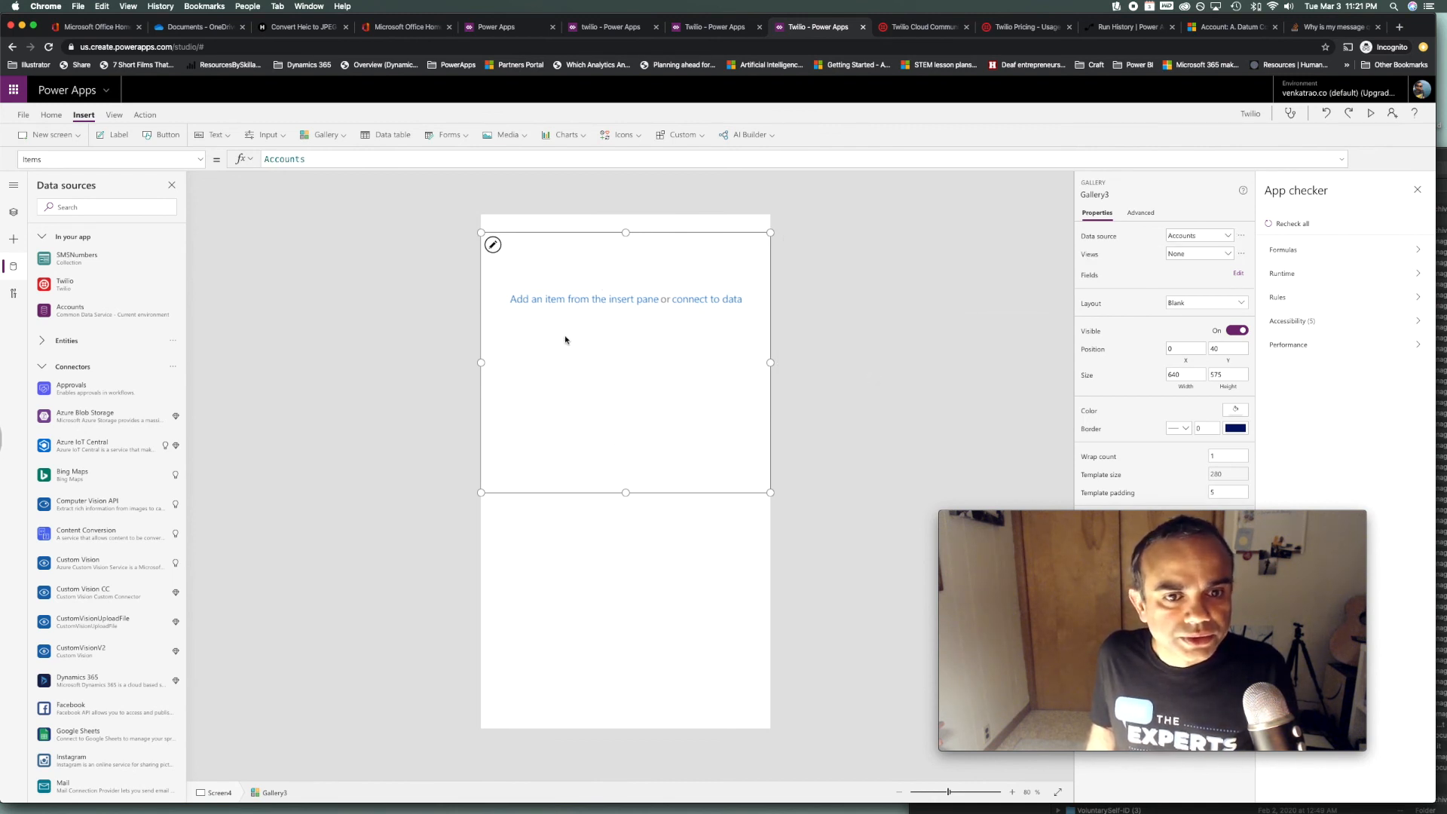
{"action": "left_click", "coordinate": [559, 302]}
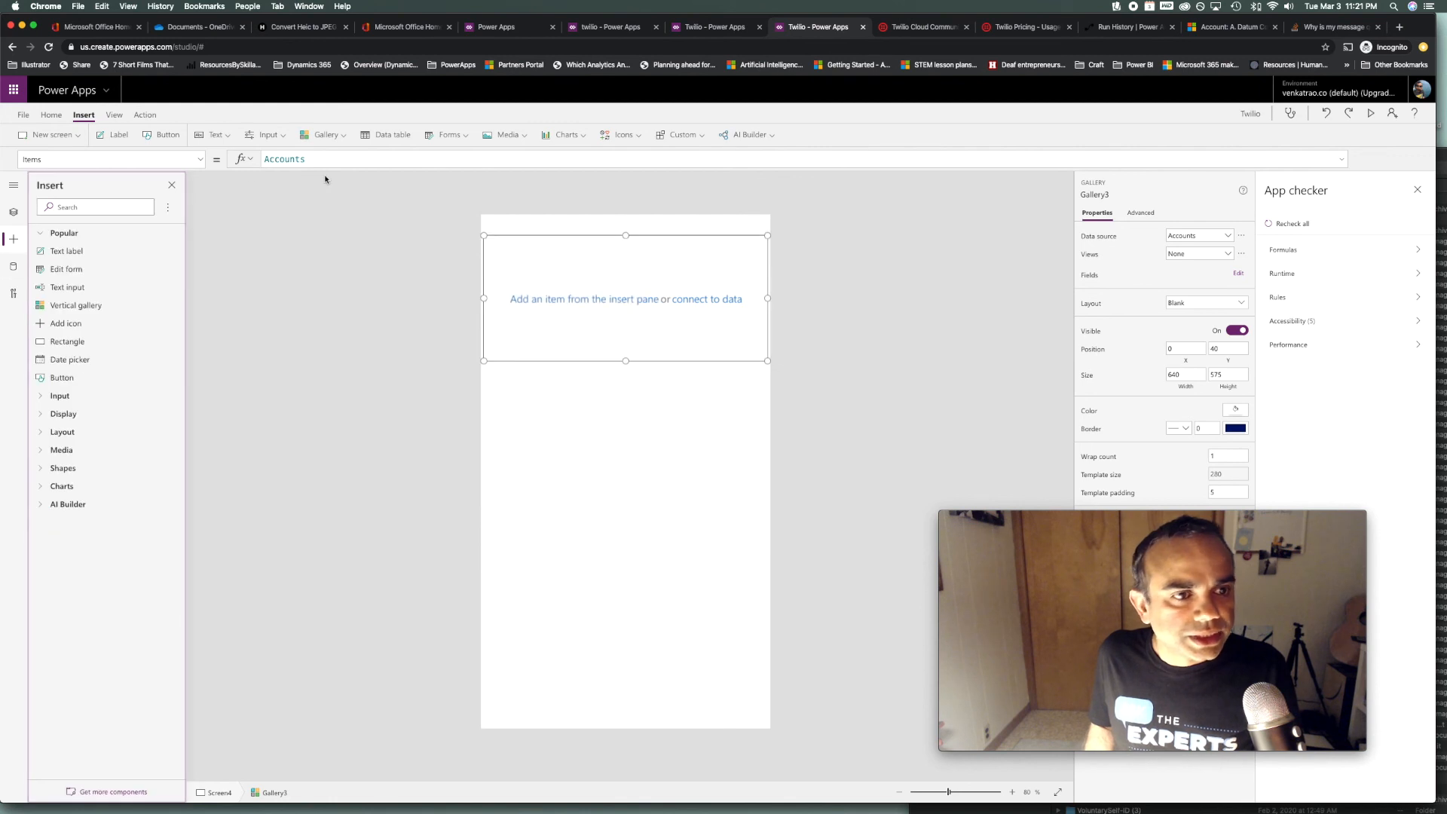
{"action": "left_click", "coordinate": [118, 140]}
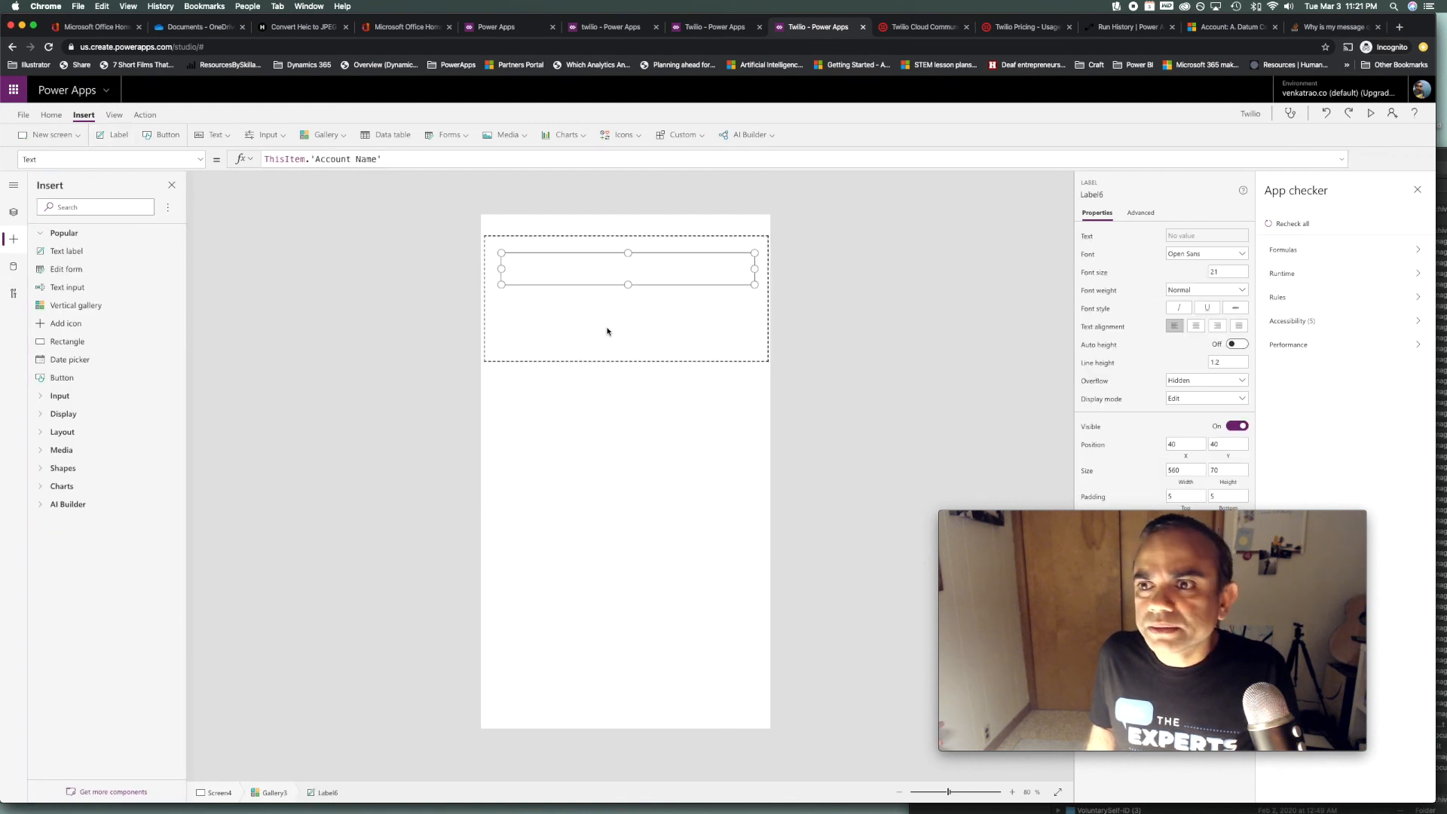
{"action": "left_click", "coordinate": [697, 30]}
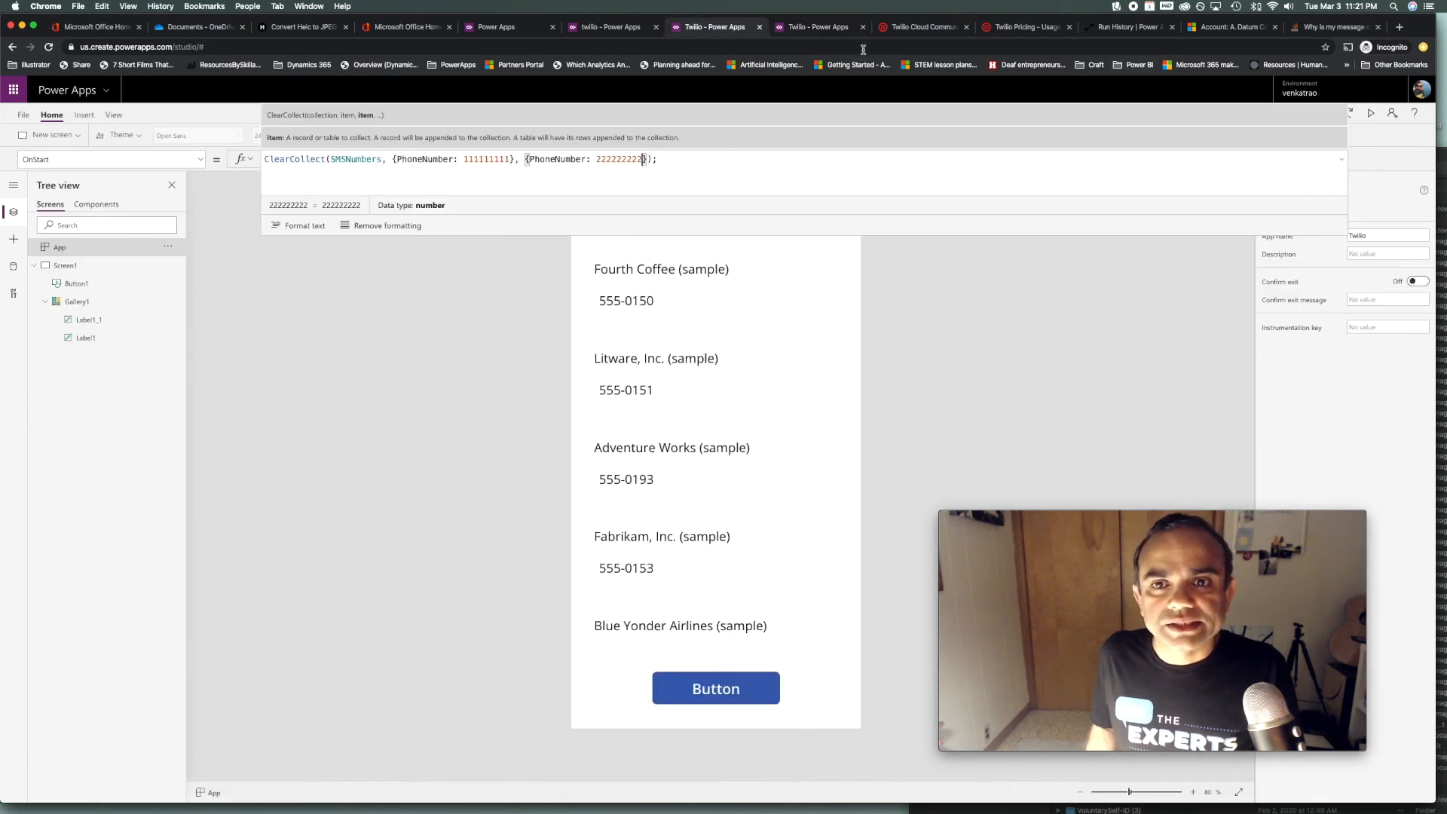
{"action": "left_click", "coordinate": [841, 35]}
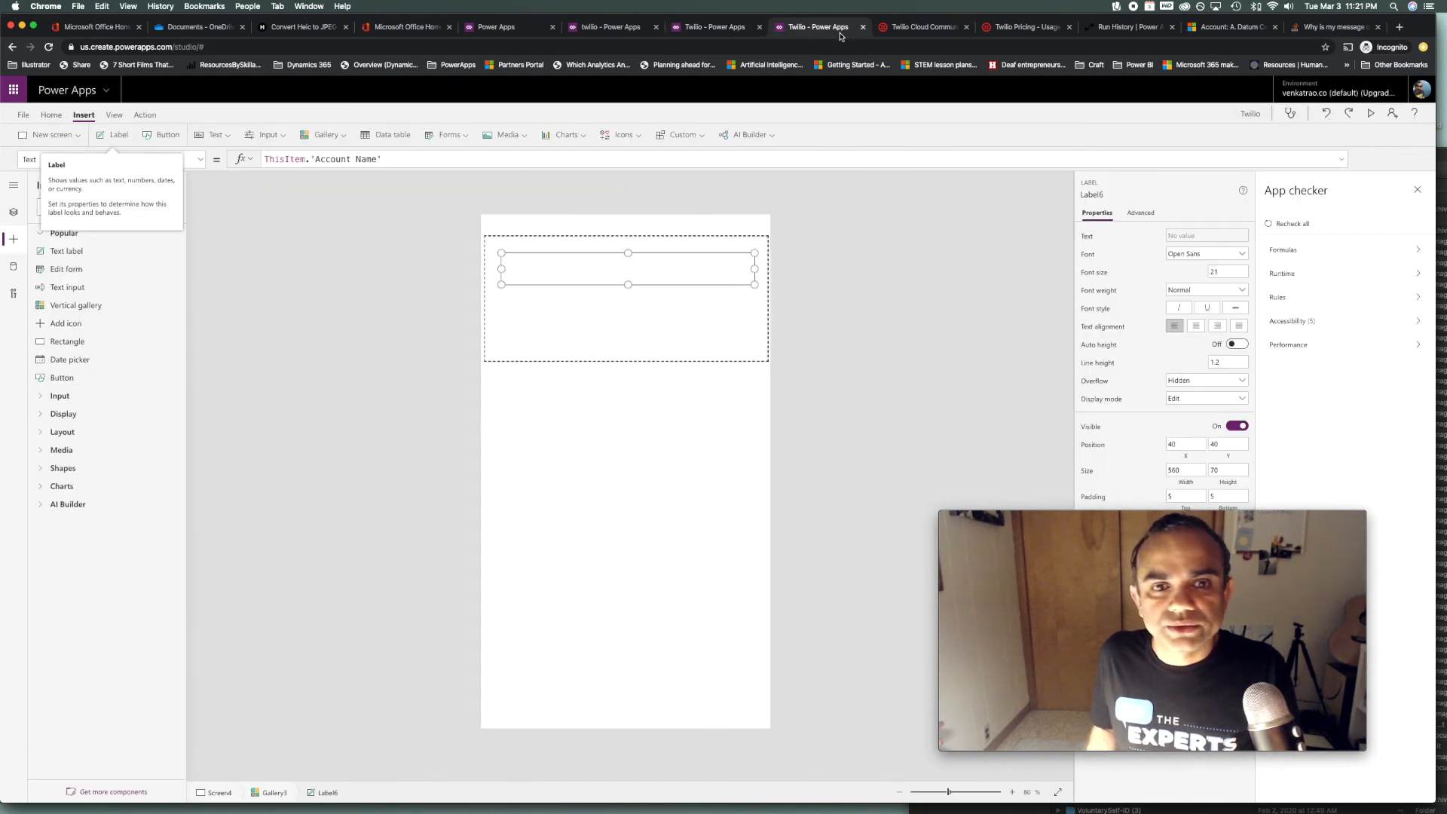
{"action": "left_click", "coordinate": [704, 34]}
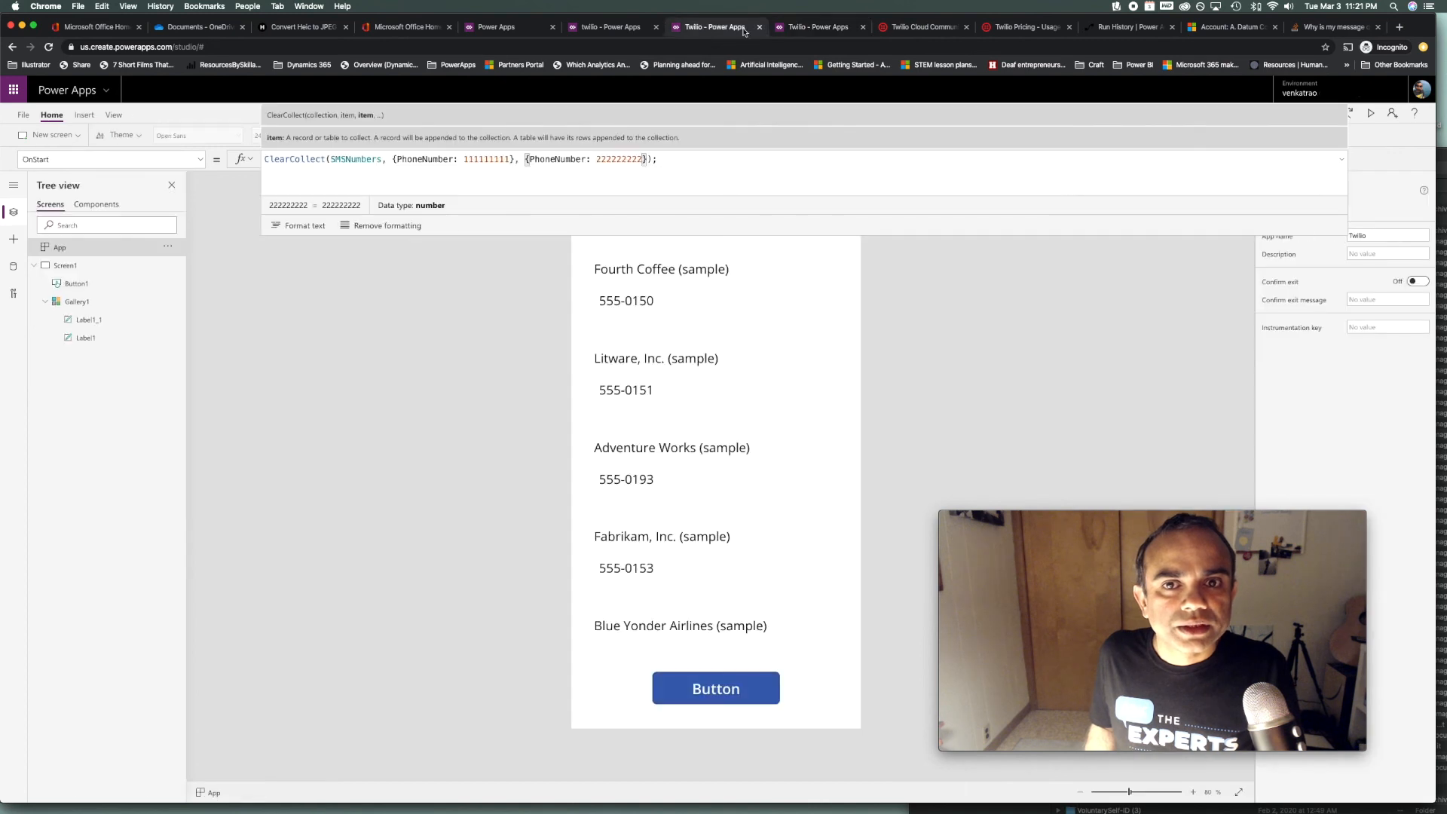
{"action": "left_click", "coordinate": [814, 34]}
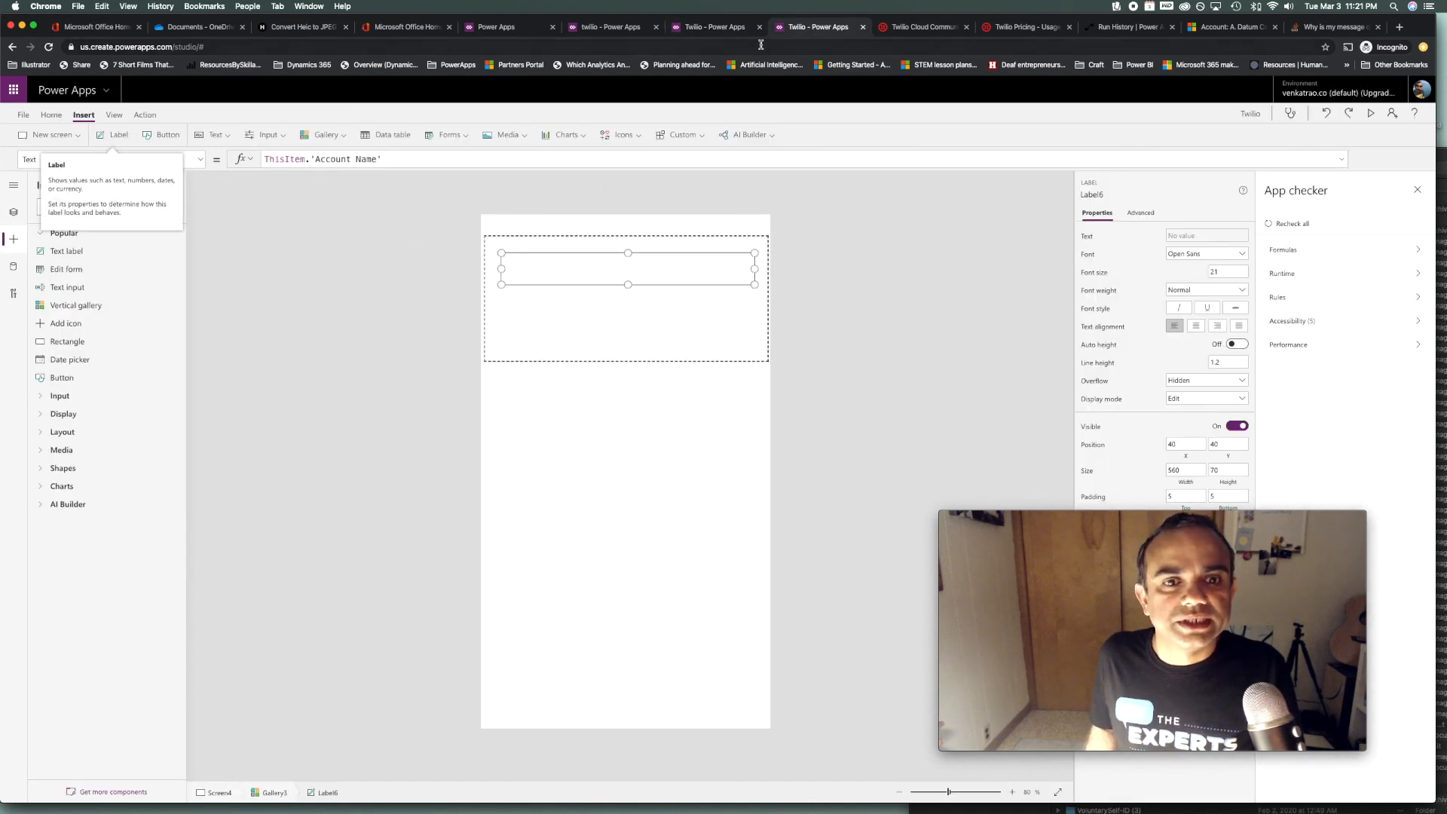
{"action": "left_click", "coordinate": [709, 33]}
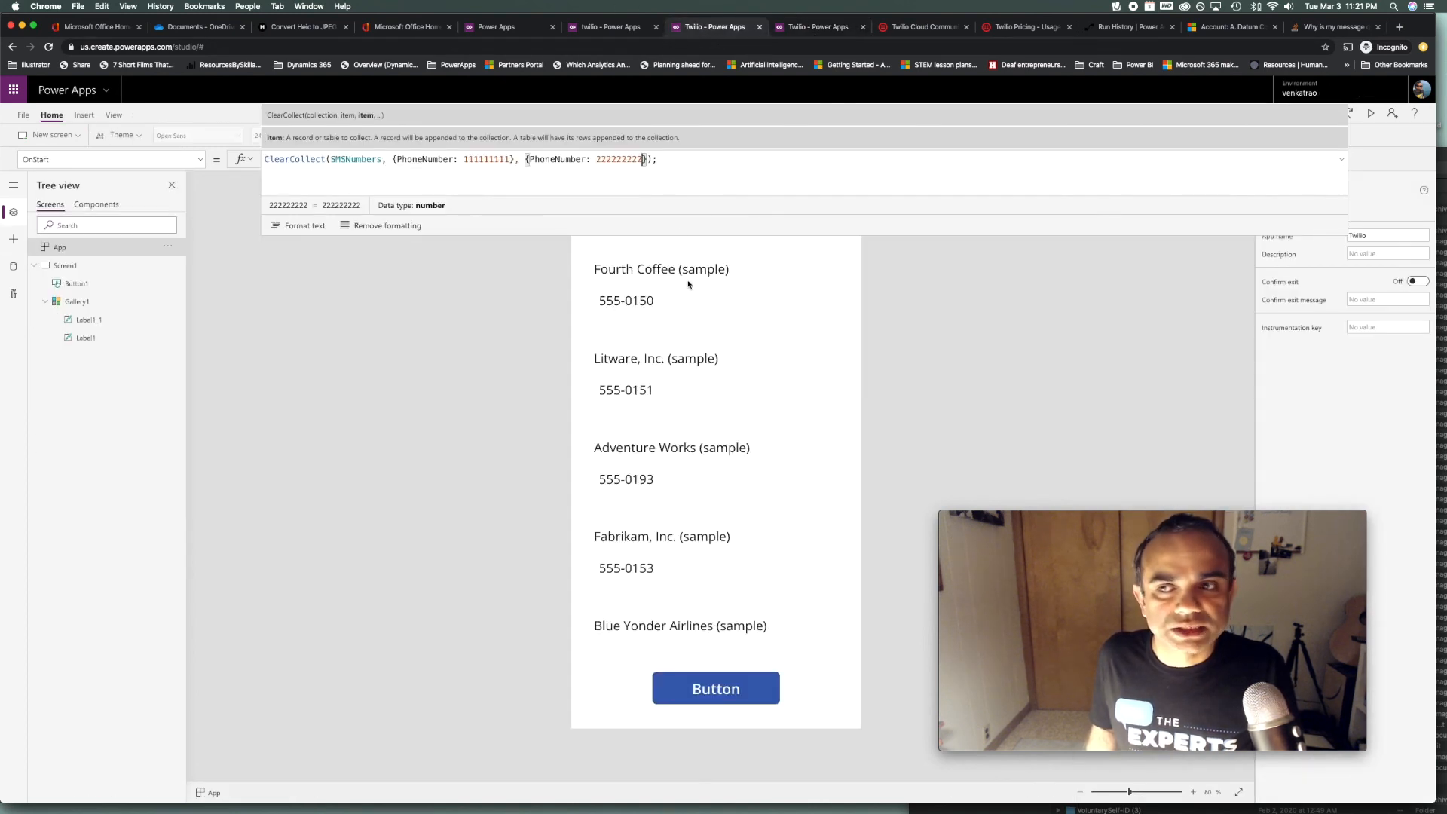
{"action": "left_click", "coordinate": [819, 443]}
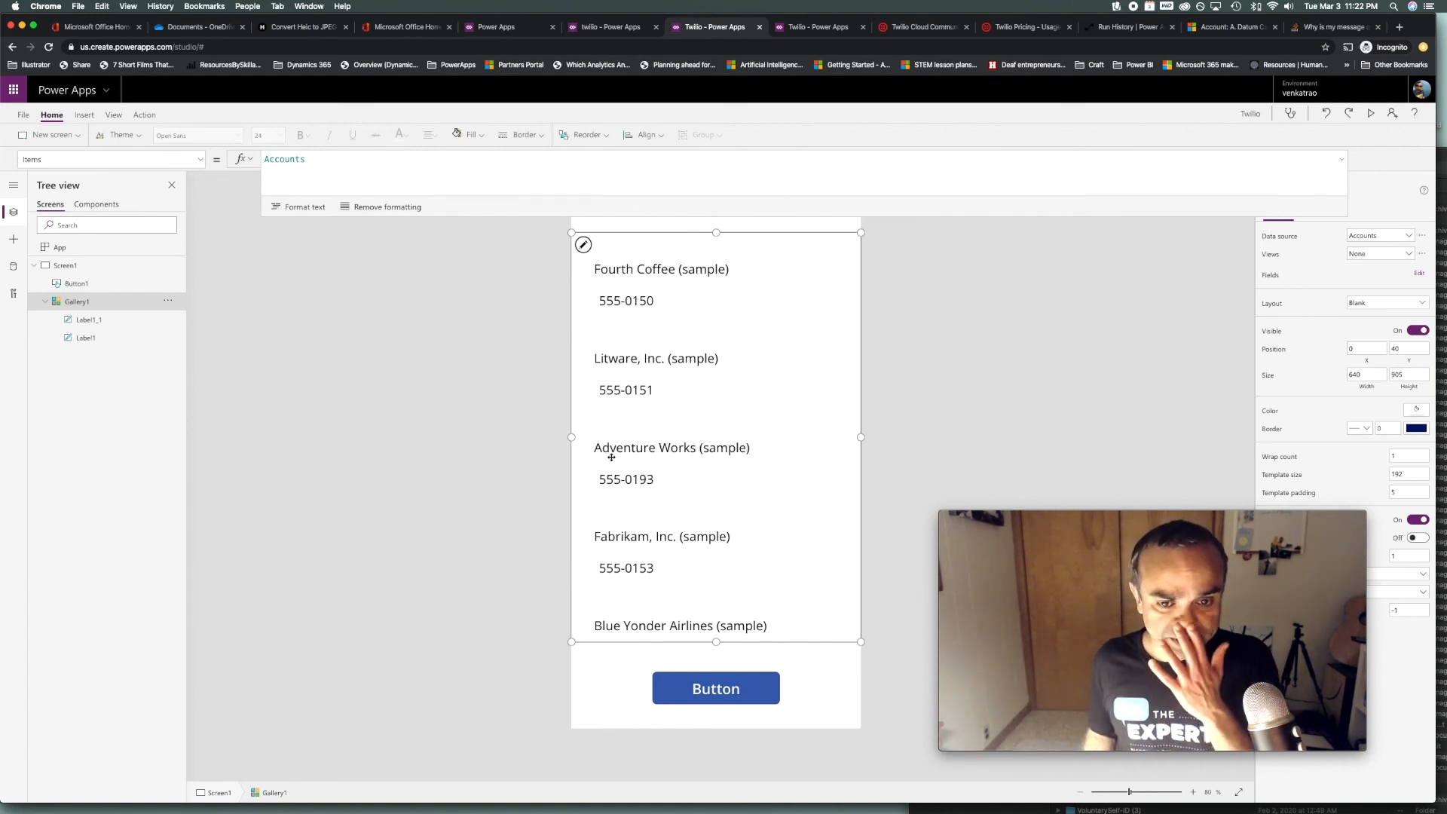
{"action": "left_click", "coordinate": [89, 250]}
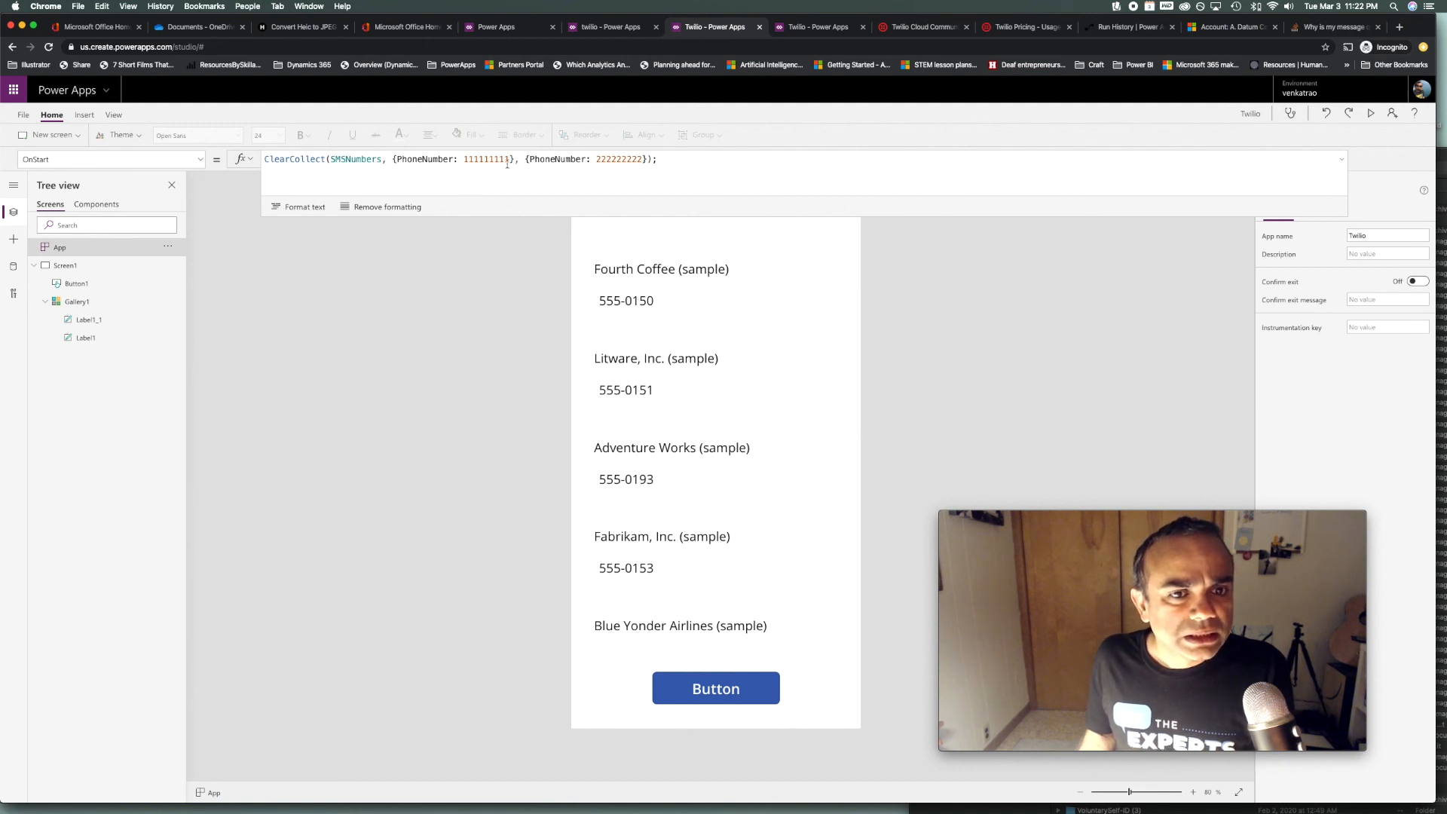
Replace the two placeholder numbers in the ClearCollect formula with the recipients' real phone numbers
{"action": "left_click_drag", "start_coordinate": [511, 159], "coordinate": [465, 160]}
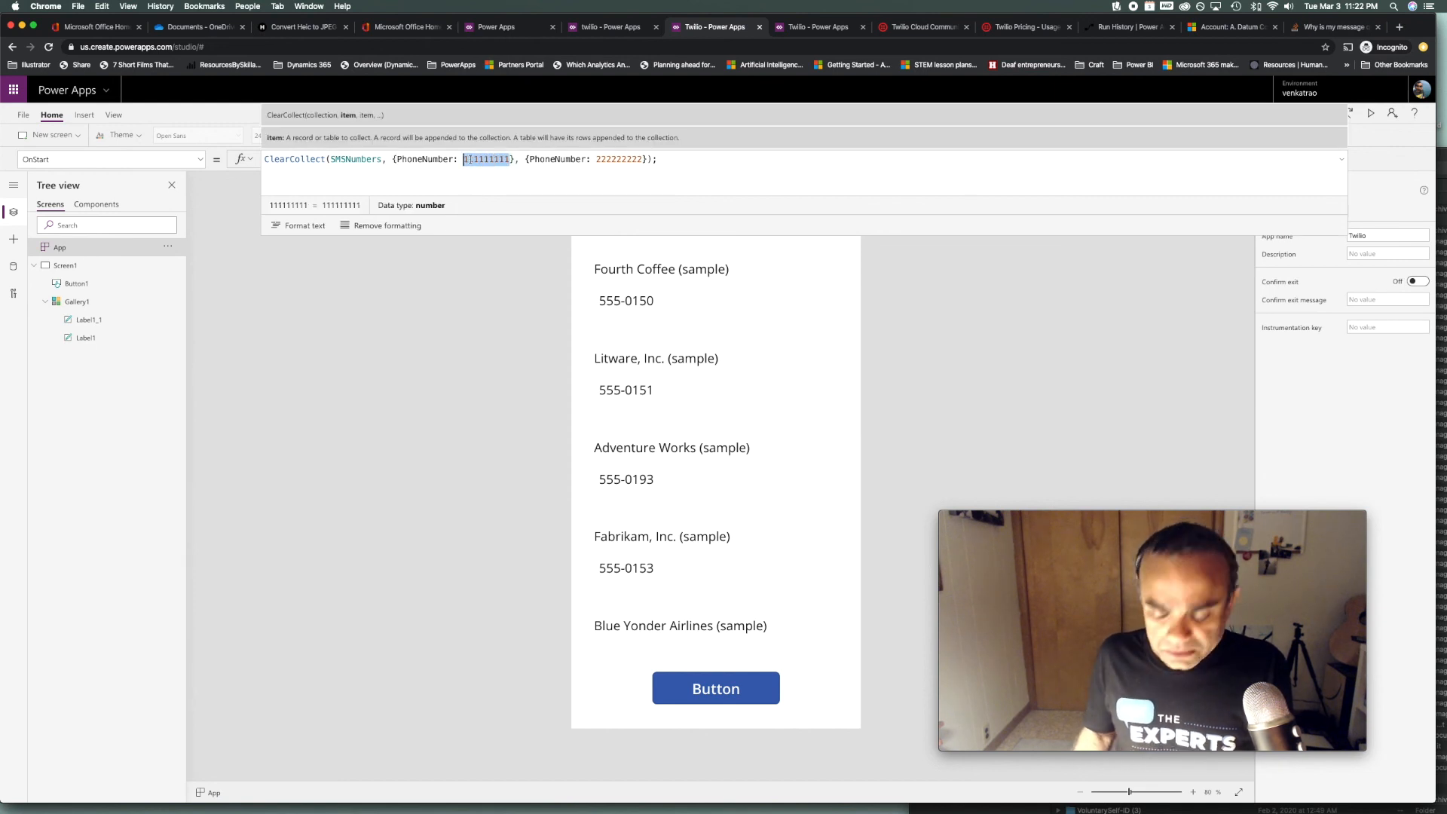
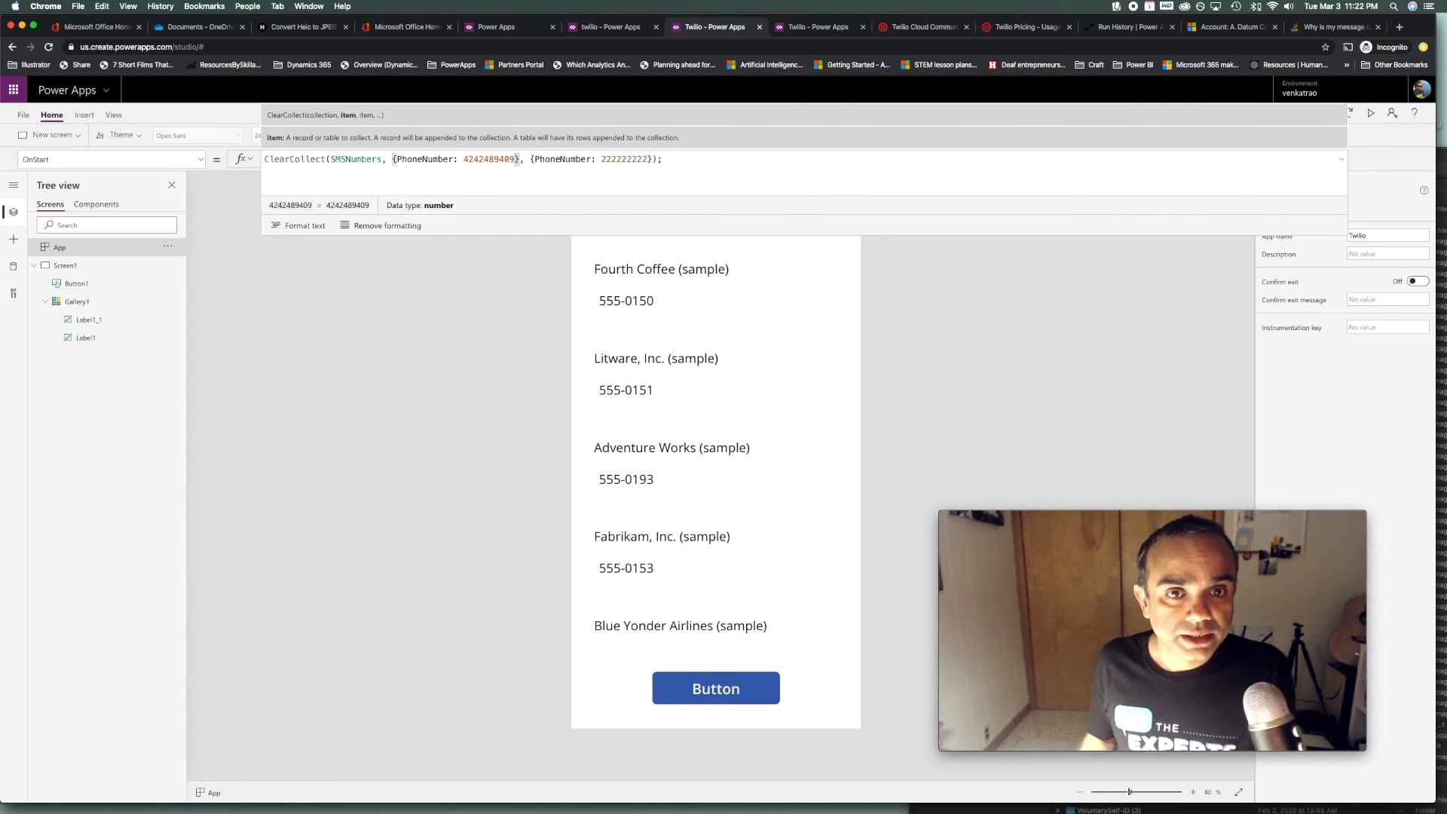
{"action": "left_click_drag", "start_coordinate": [649, 159], "coordinate": [602, 159]}
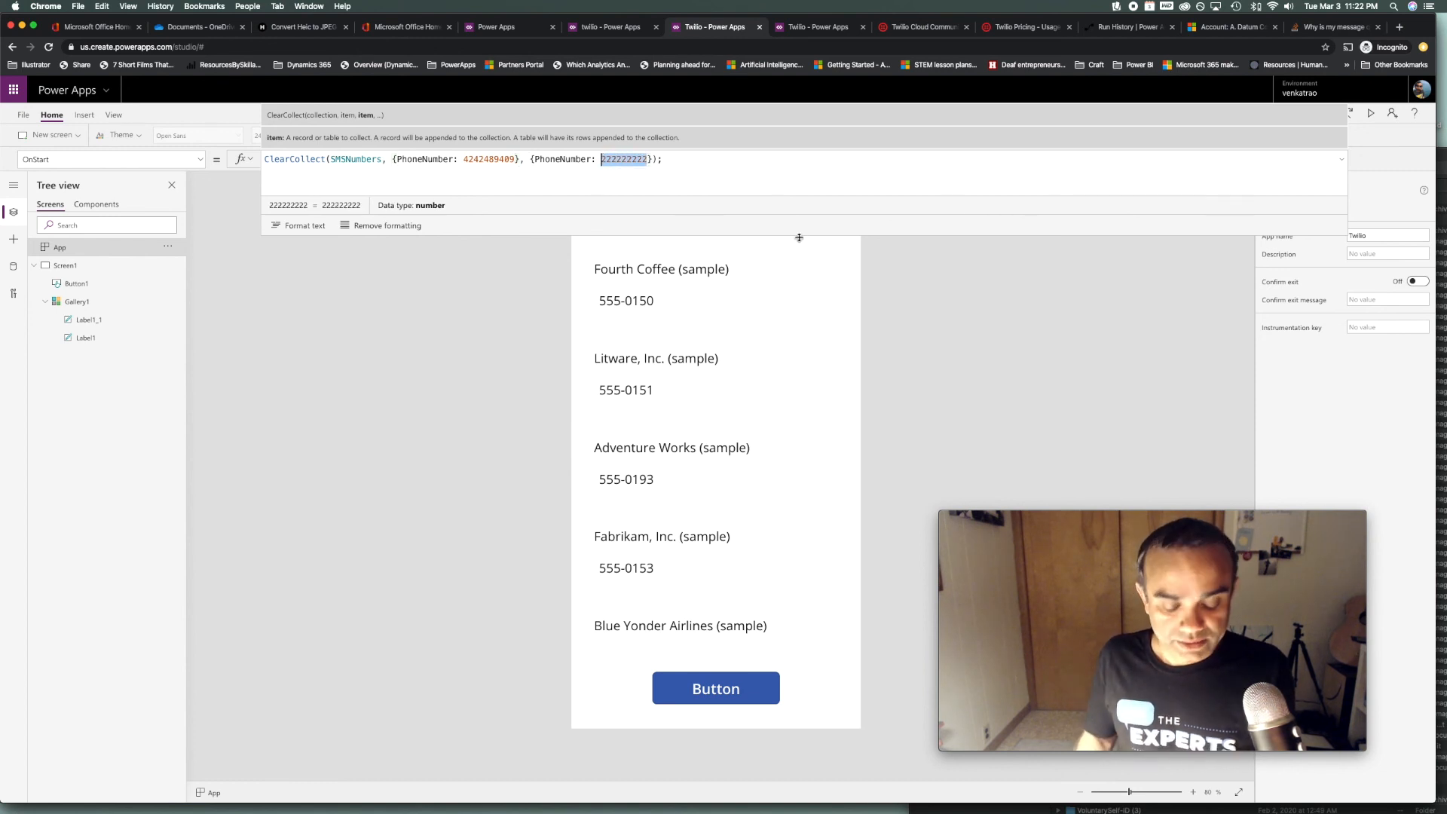
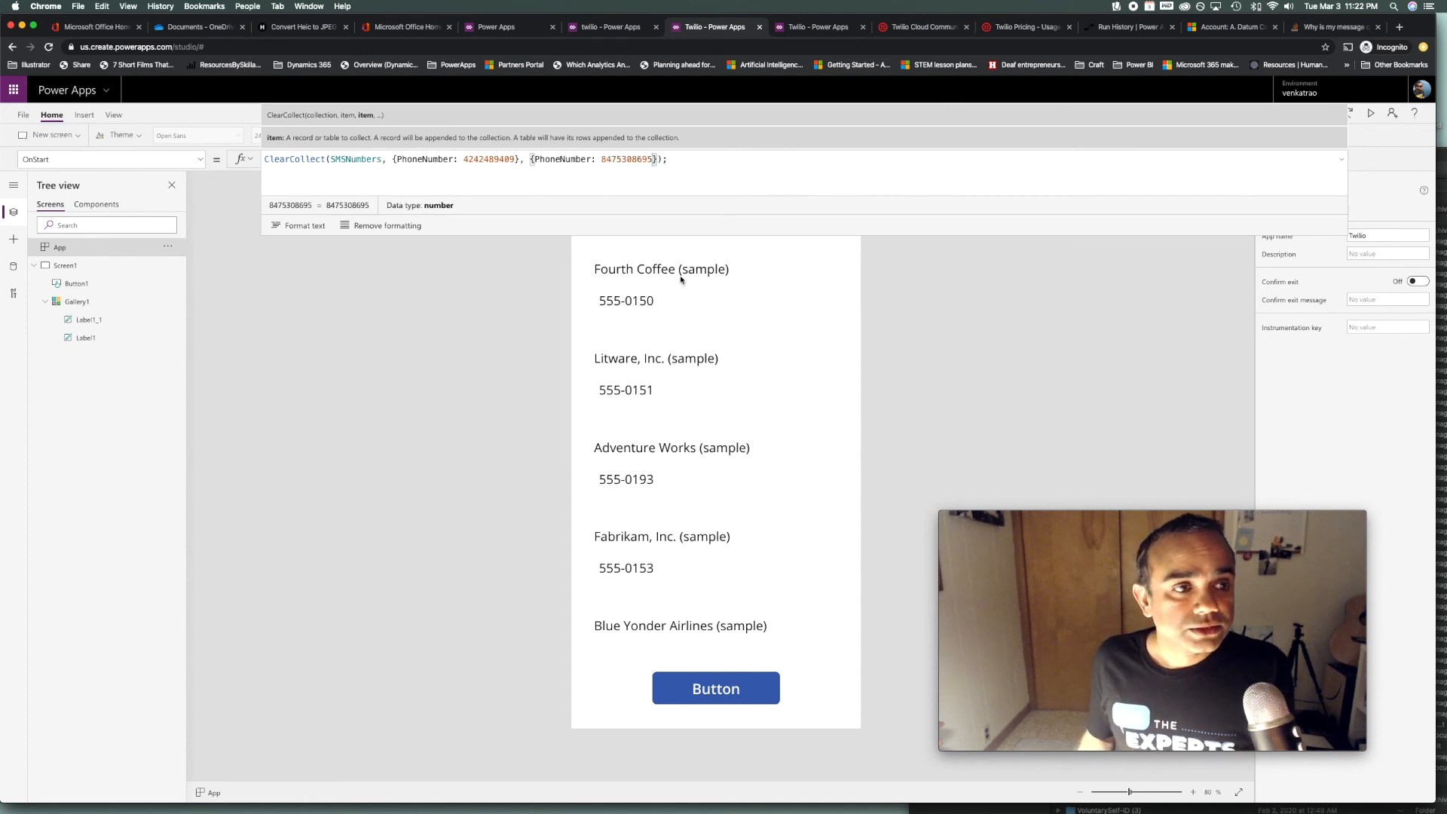
Run the App's OnStart formula to fill the SMSNumbers collection and check it under File
{"action": "left_click", "coordinate": [168, 249]}
{"action": "left_click", "coordinate": [209, 269]}
{"action": "left_click", "coordinate": [1342, 163]}
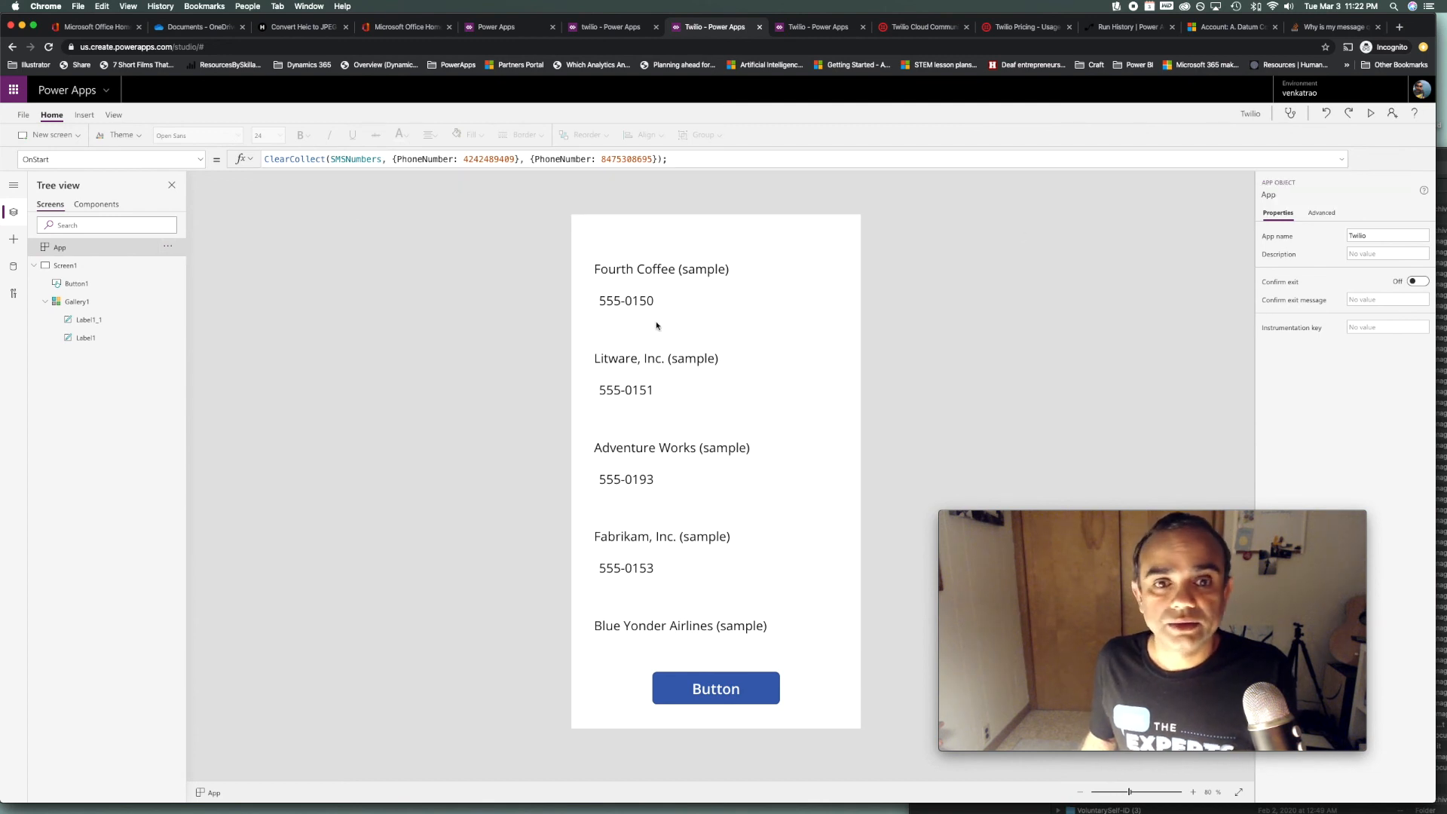
{"action": "left_click", "coordinate": [68, 267]}
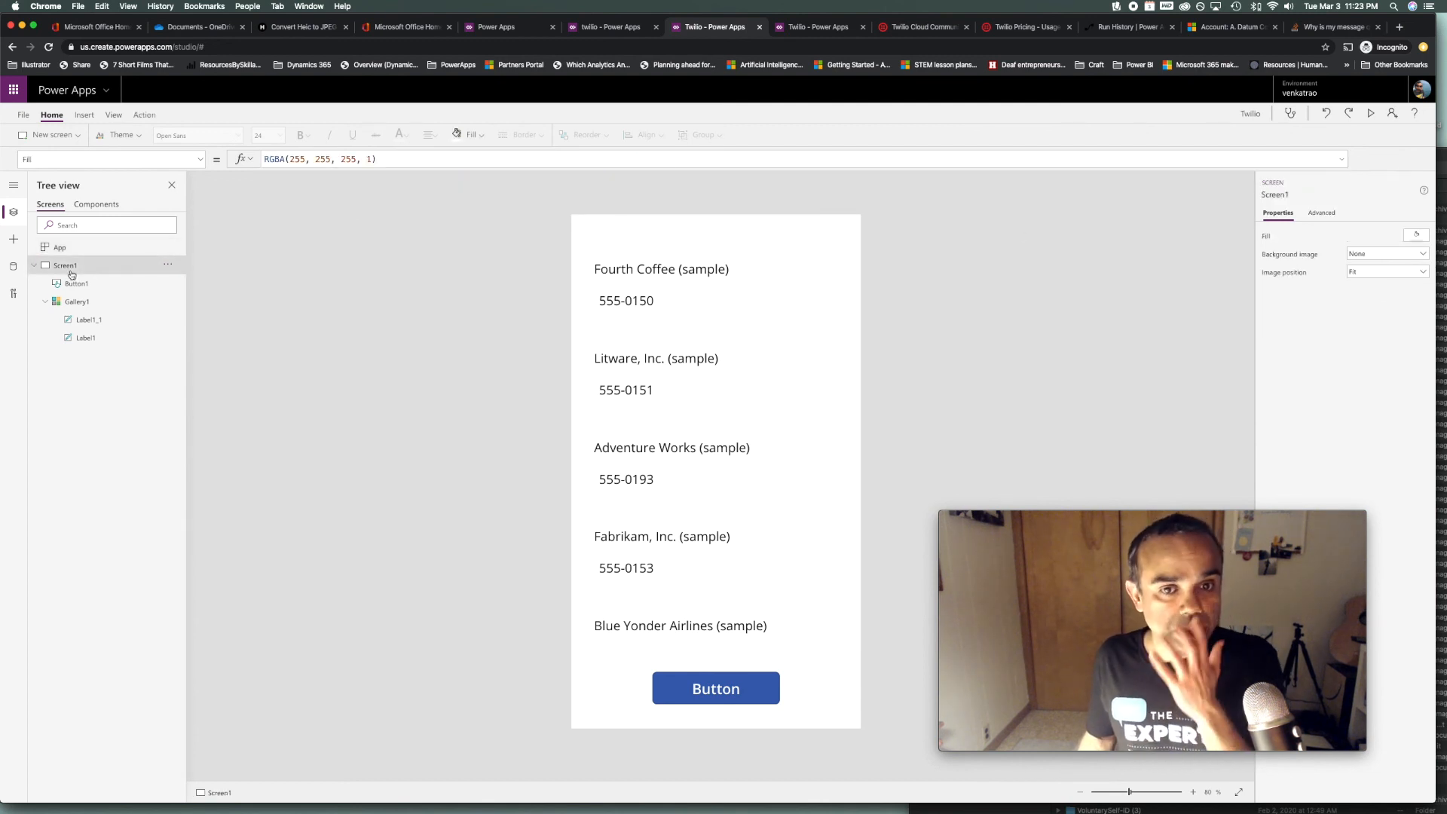
{"action": "left_click", "coordinate": [121, 249]}
{"action": "left_click", "coordinate": [168, 247]}
{"action": "left_click", "coordinate": [184, 268]}
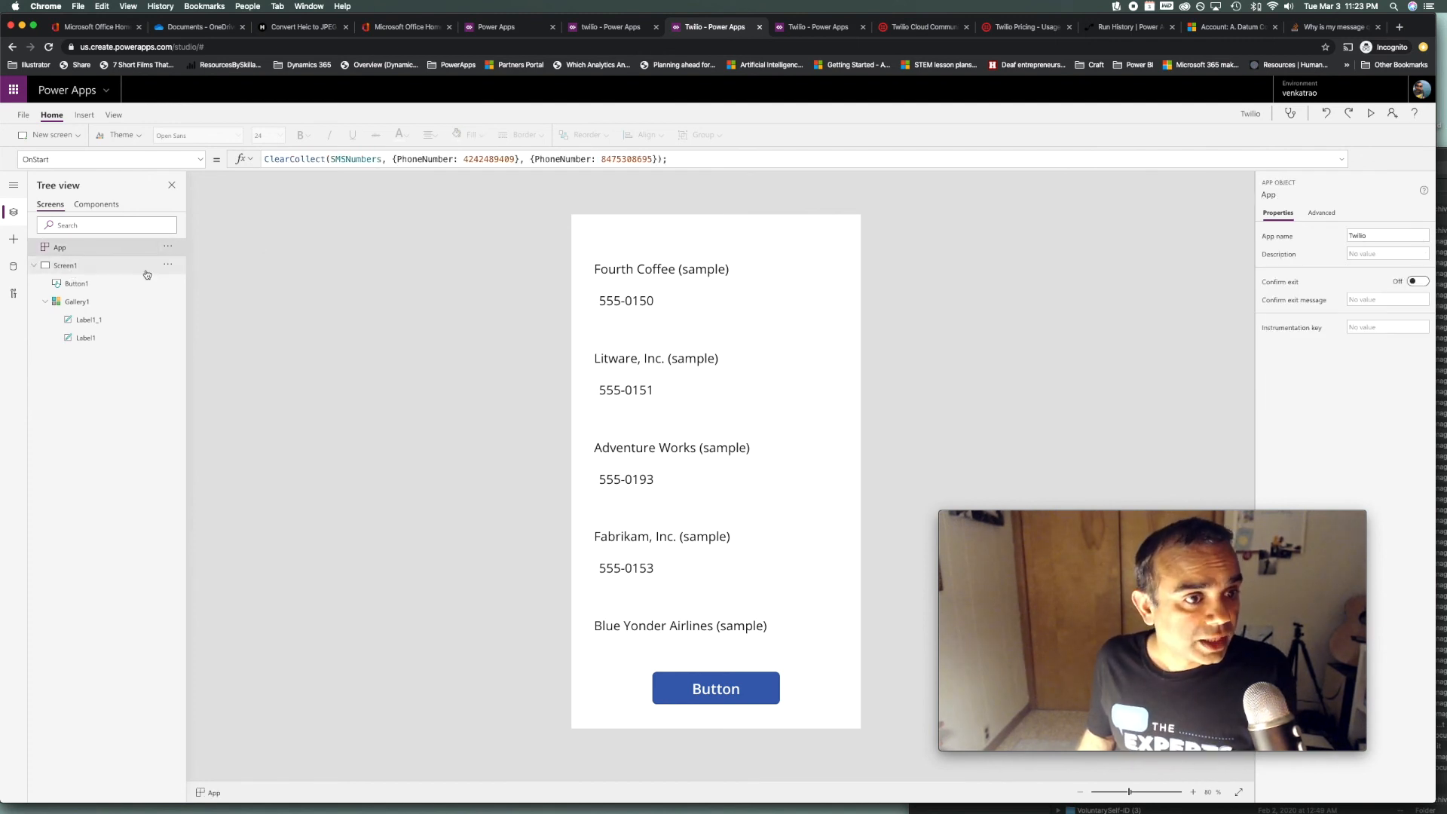
{"action": "left_click", "coordinate": [23, 117]}
{"action": "left_click", "coordinate": [36, 410]}
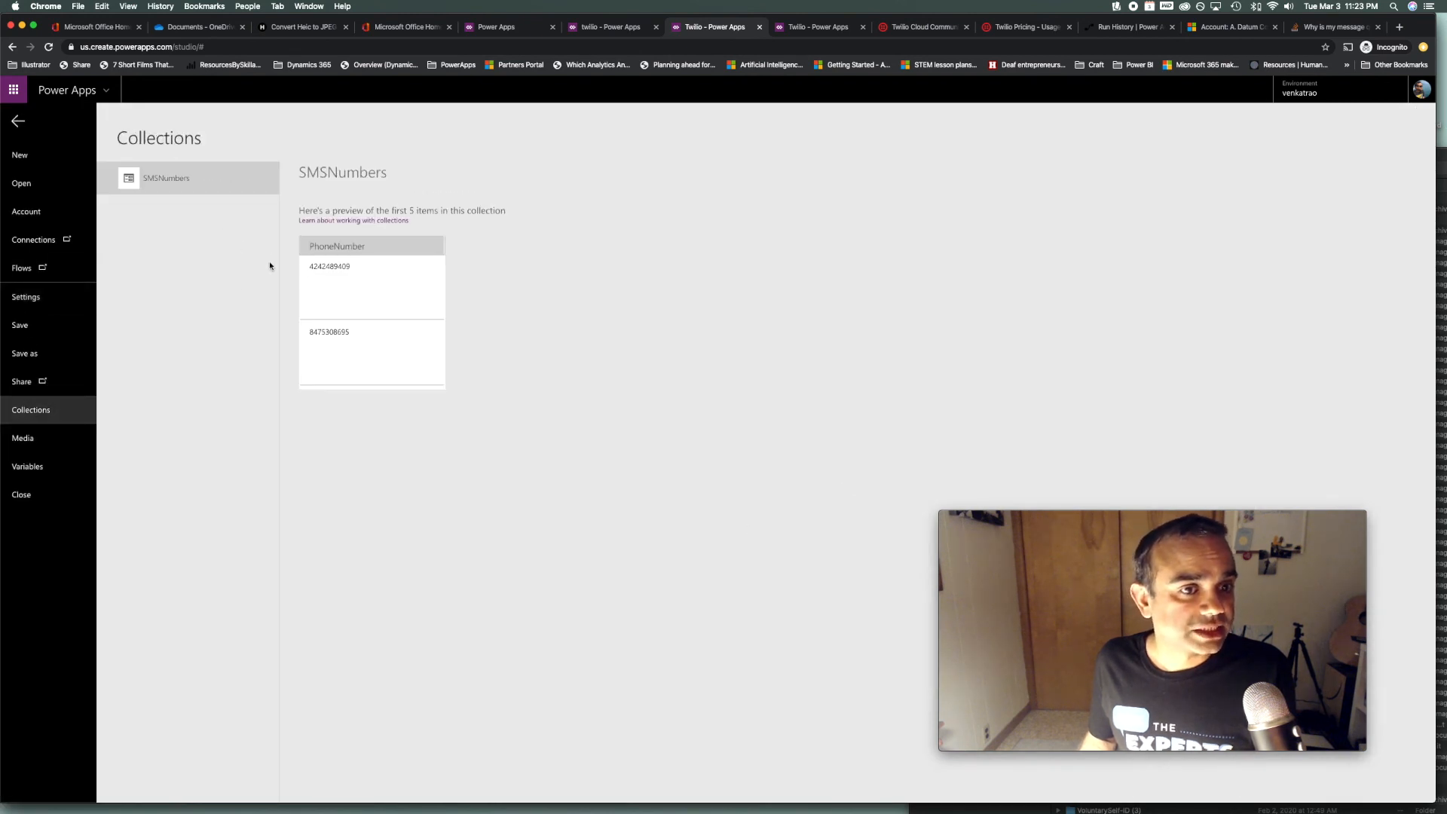
{"action": "left_click", "coordinate": [18, 121]}
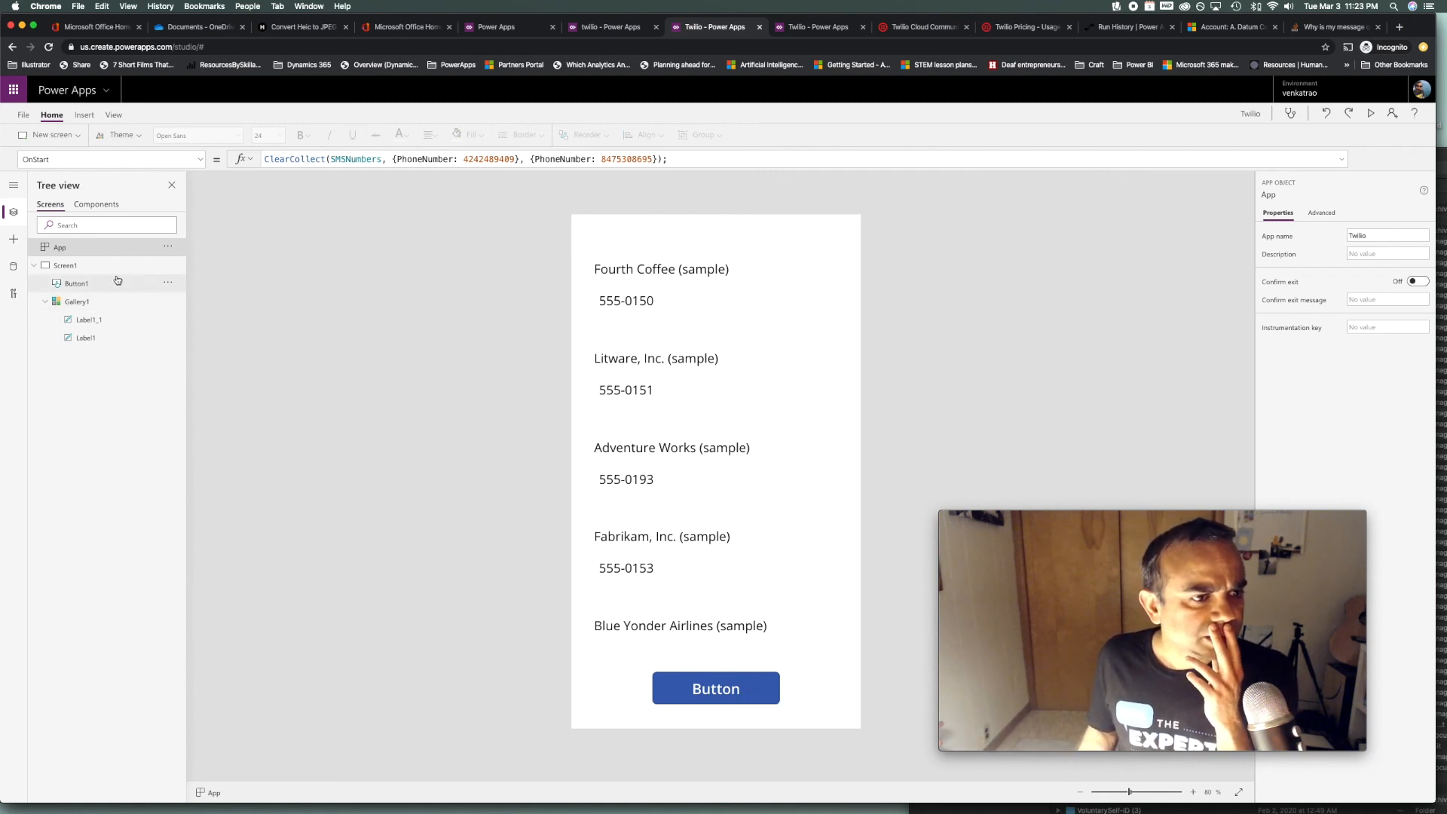
Add blank Screen2 with a vertical gallery bound to Accounts and a button beneath it
{"action": "left_click", "coordinate": [76, 137]}
{"action": "left_click", "coordinate": [66, 196]}
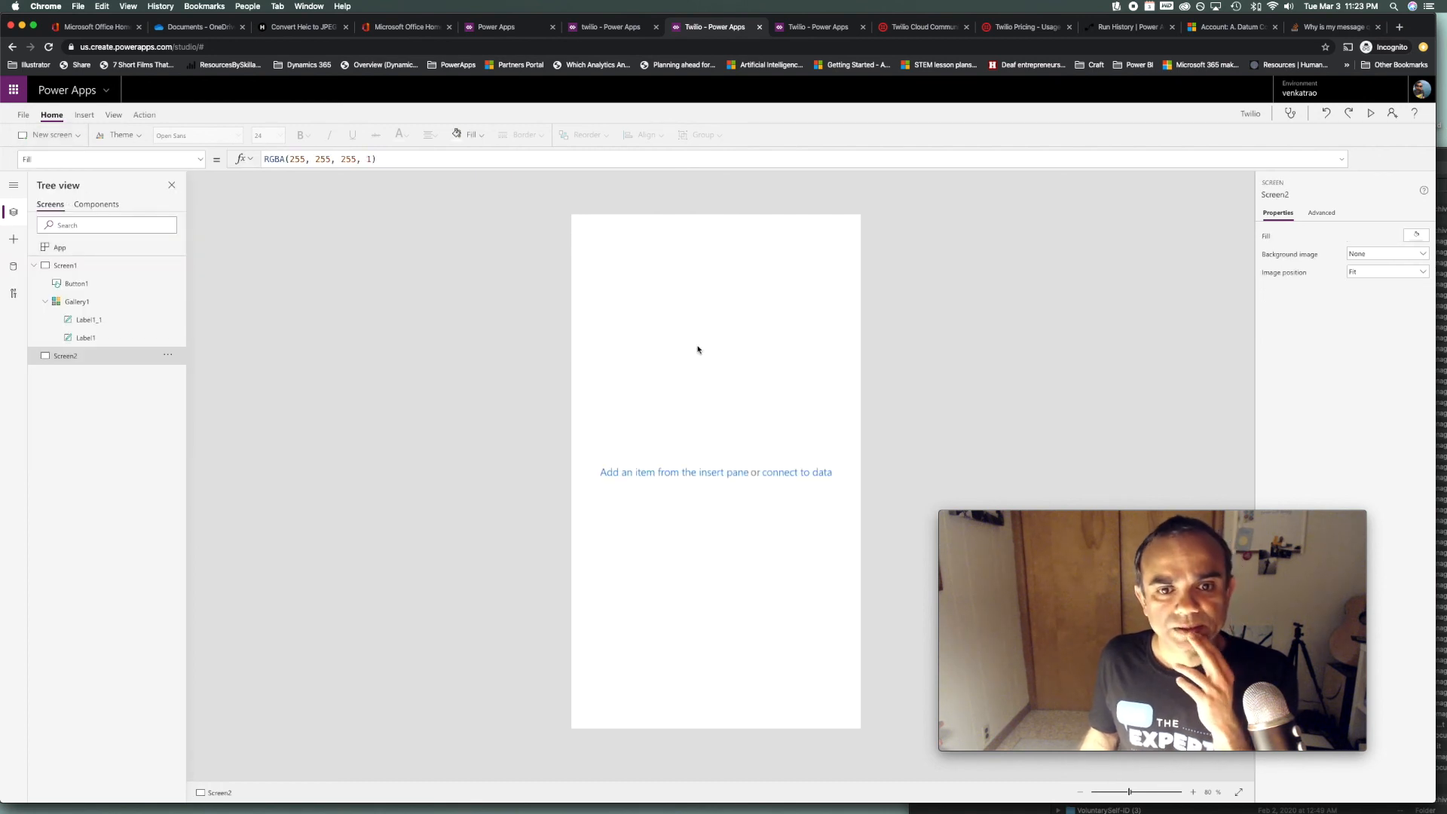
{"action": "left_click", "coordinate": [688, 472]}
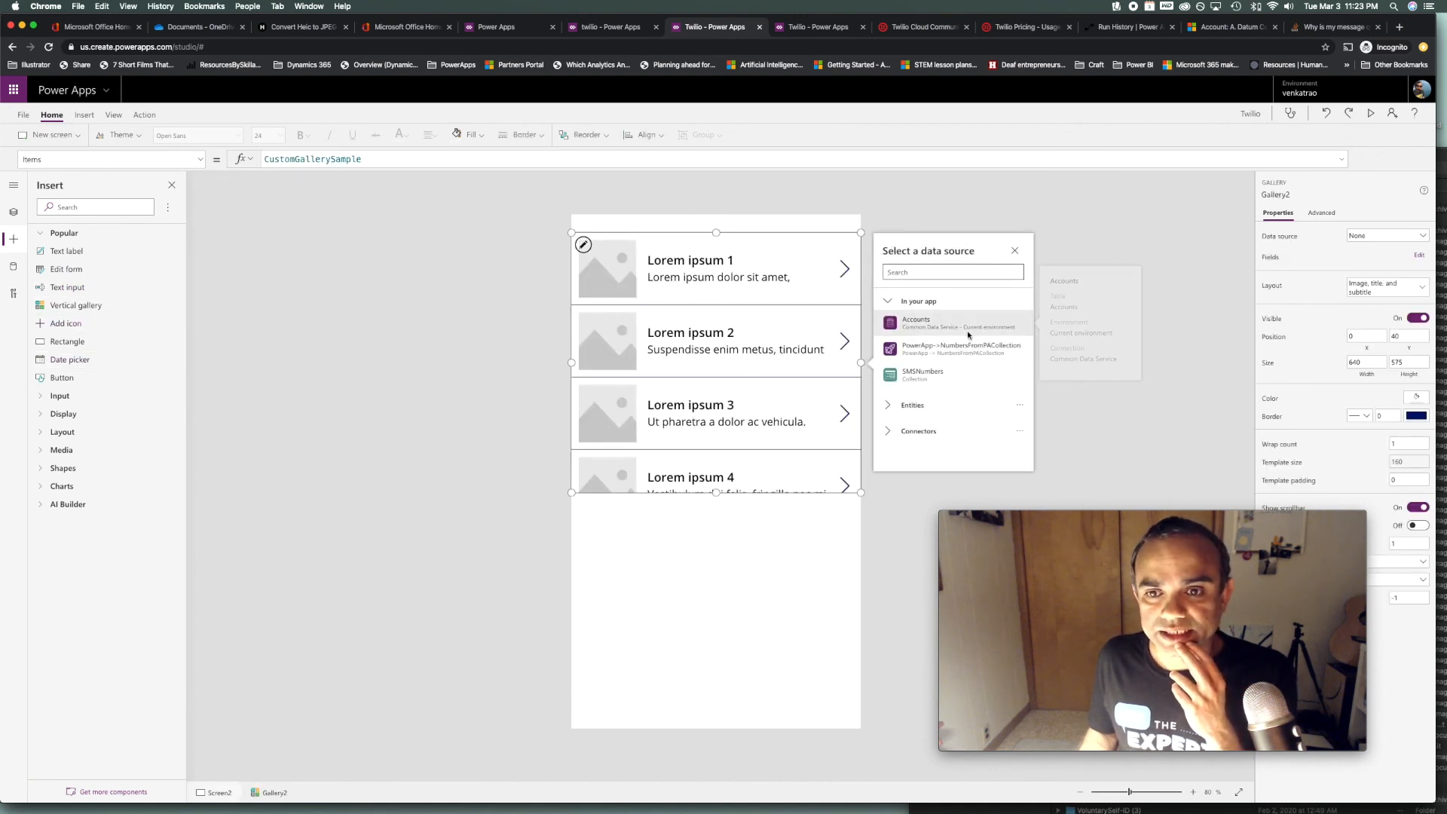
{"action": "left_click", "coordinate": [968, 335]}
{"action": "left_click_drag", "start_coordinate": [716, 493], "coordinate": [741, 596]}
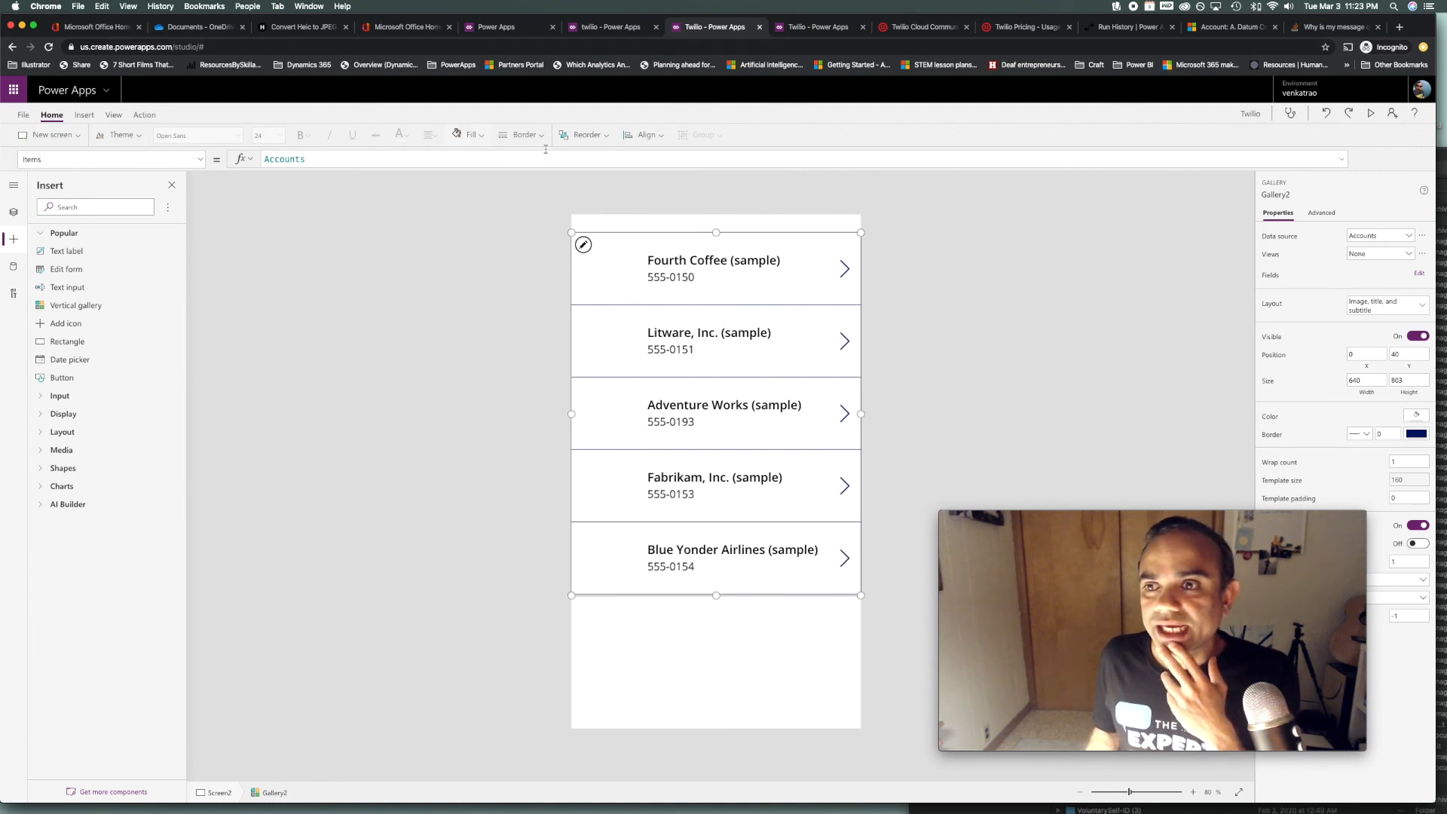
{"action": "left_click", "coordinate": [84, 115]}
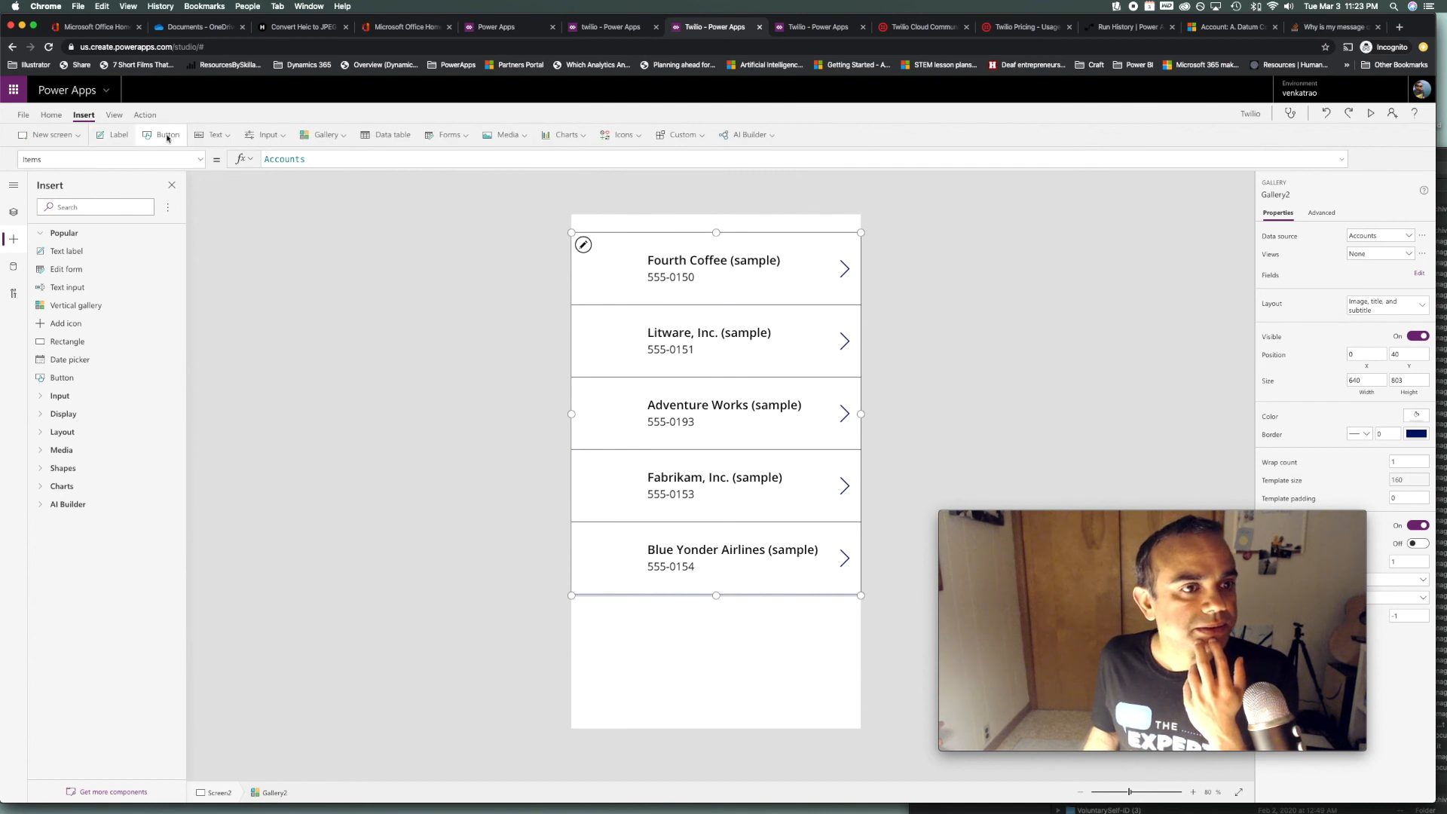
{"action": "left_click", "coordinate": [167, 138]}
{"action": "left_click_drag", "start_coordinate": [646, 264], "coordinate": [702, 641]}
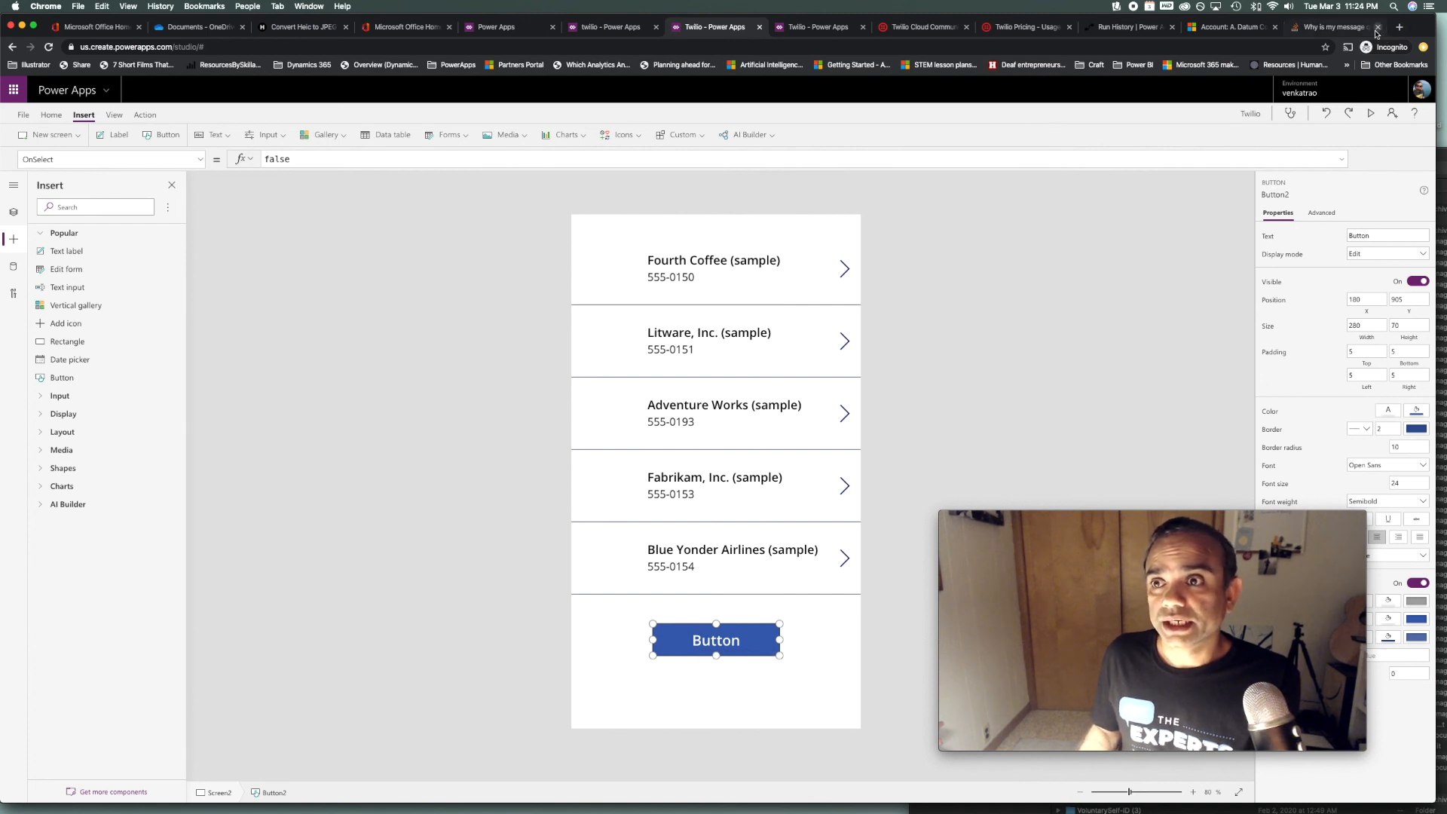
Open the Power Automate site, flow.microsoft.com, in a new browser tab
{"action": "left_click", "coordinate": [1400, 26]}
{"action": "type", "text": "flow"}
{"action": "key", "text": "Return"}
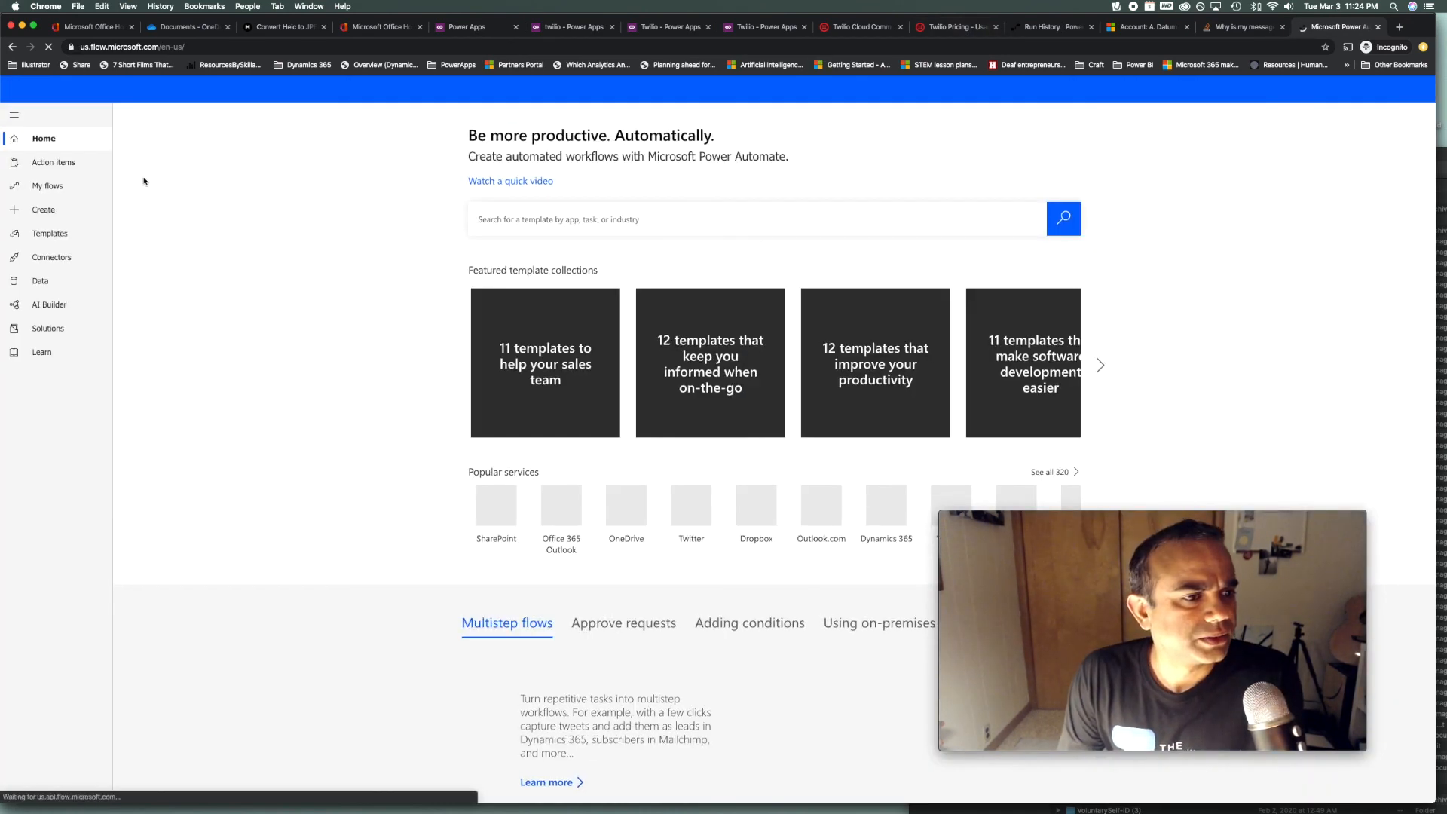
Start a new automated flow from blank, skipping the trigger selection
{"action": "left_click", "coordinate": [44, 213]}
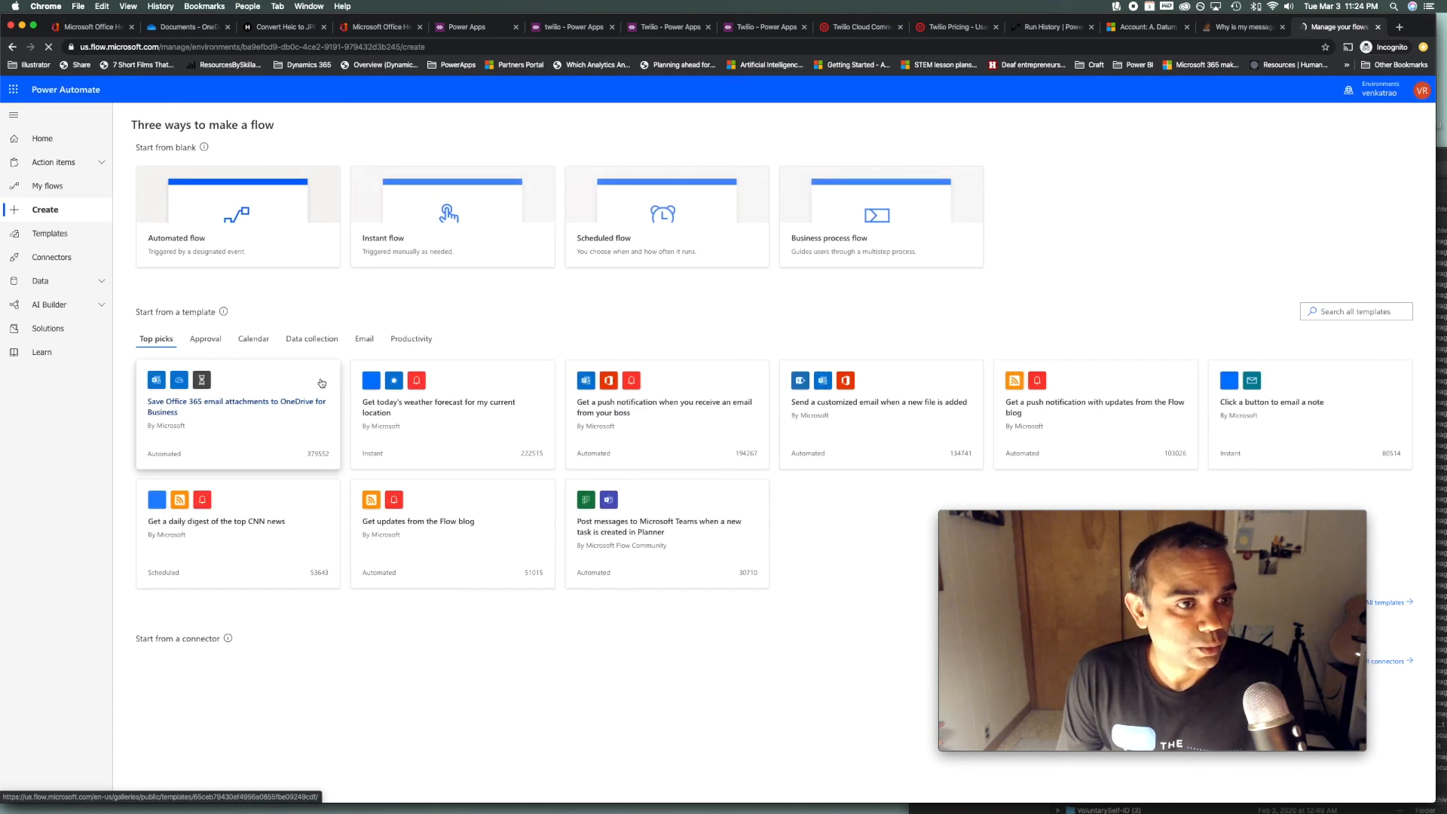
{"action": "left_click", "coordinate": [223, 219]}
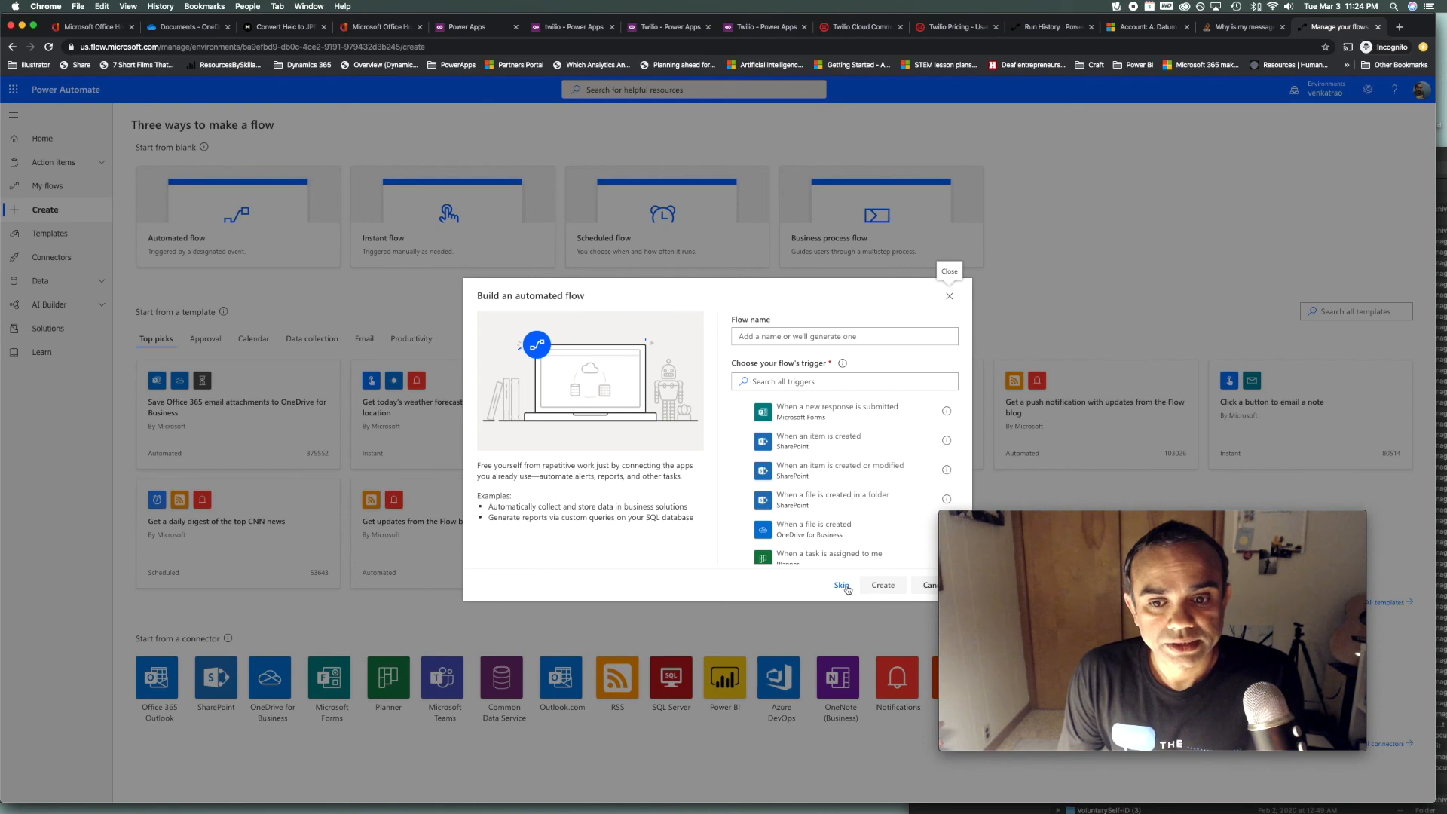
{"action": "left_click", "coordinate": [841, 586]}
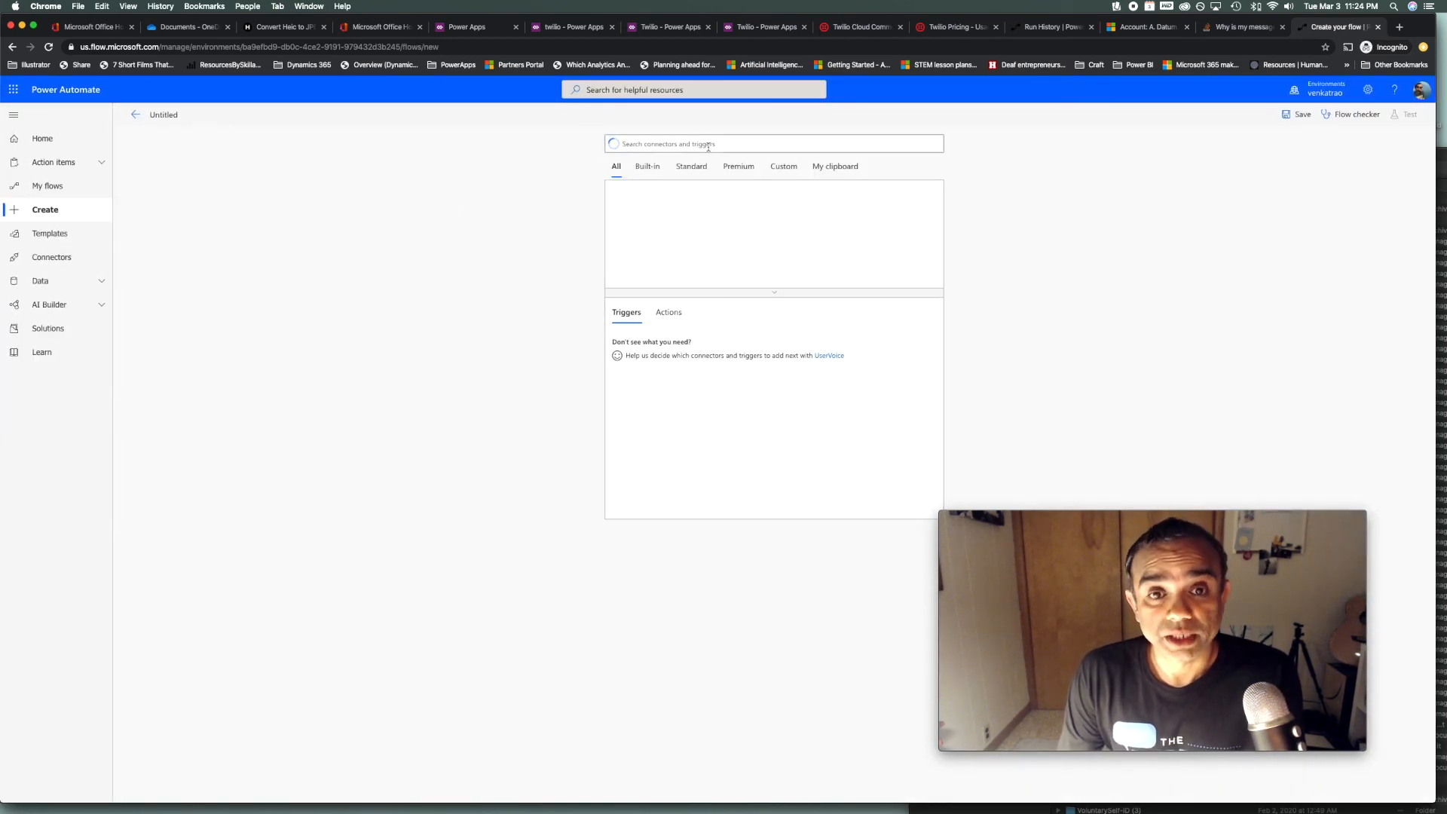
Set PowerApps as the flow's trigger and search 'initia' for the next action
{"action": "type", "text": "powerapps"}
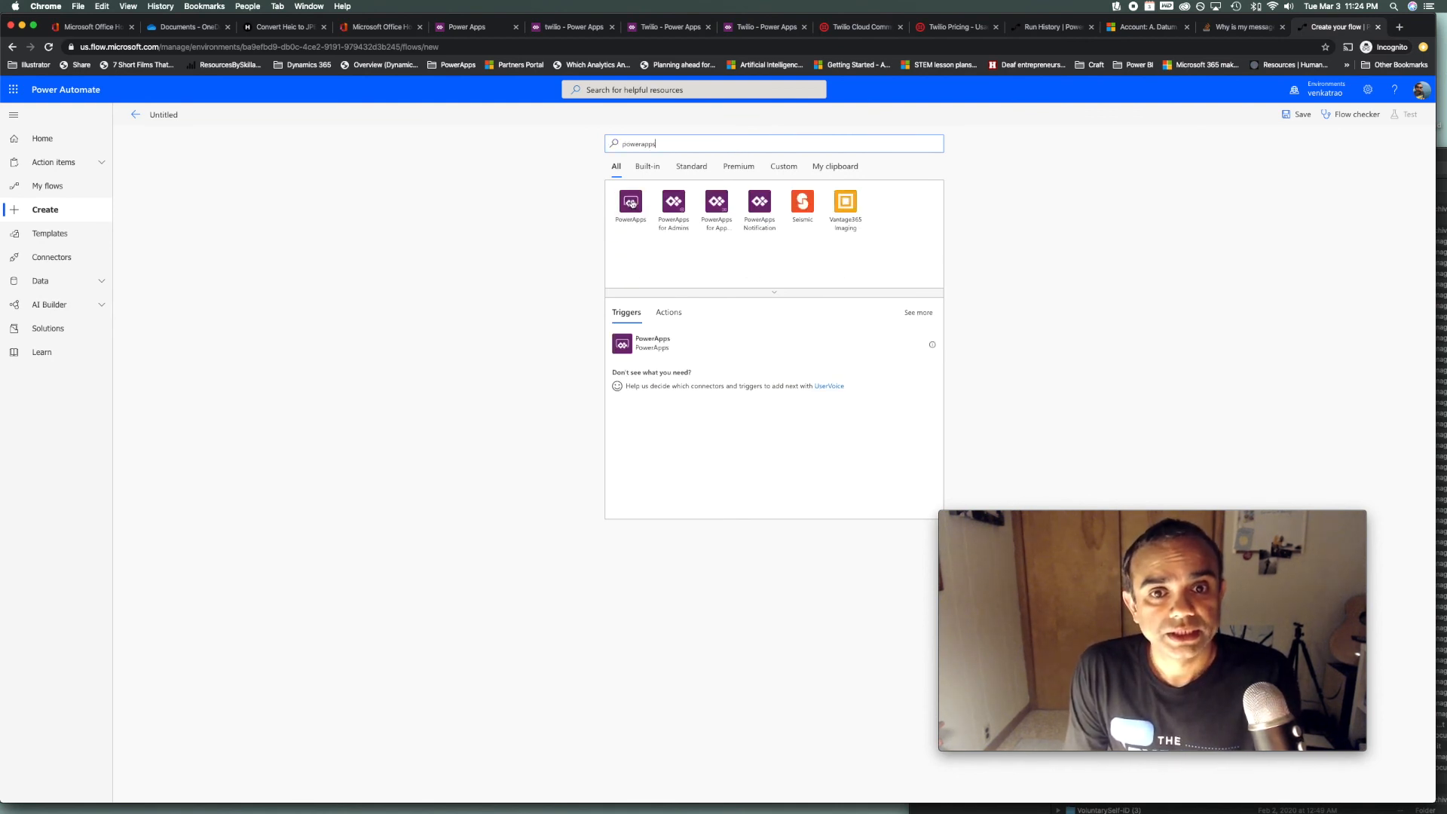
{"action": "left_click", "coordinate": [632, 203]}
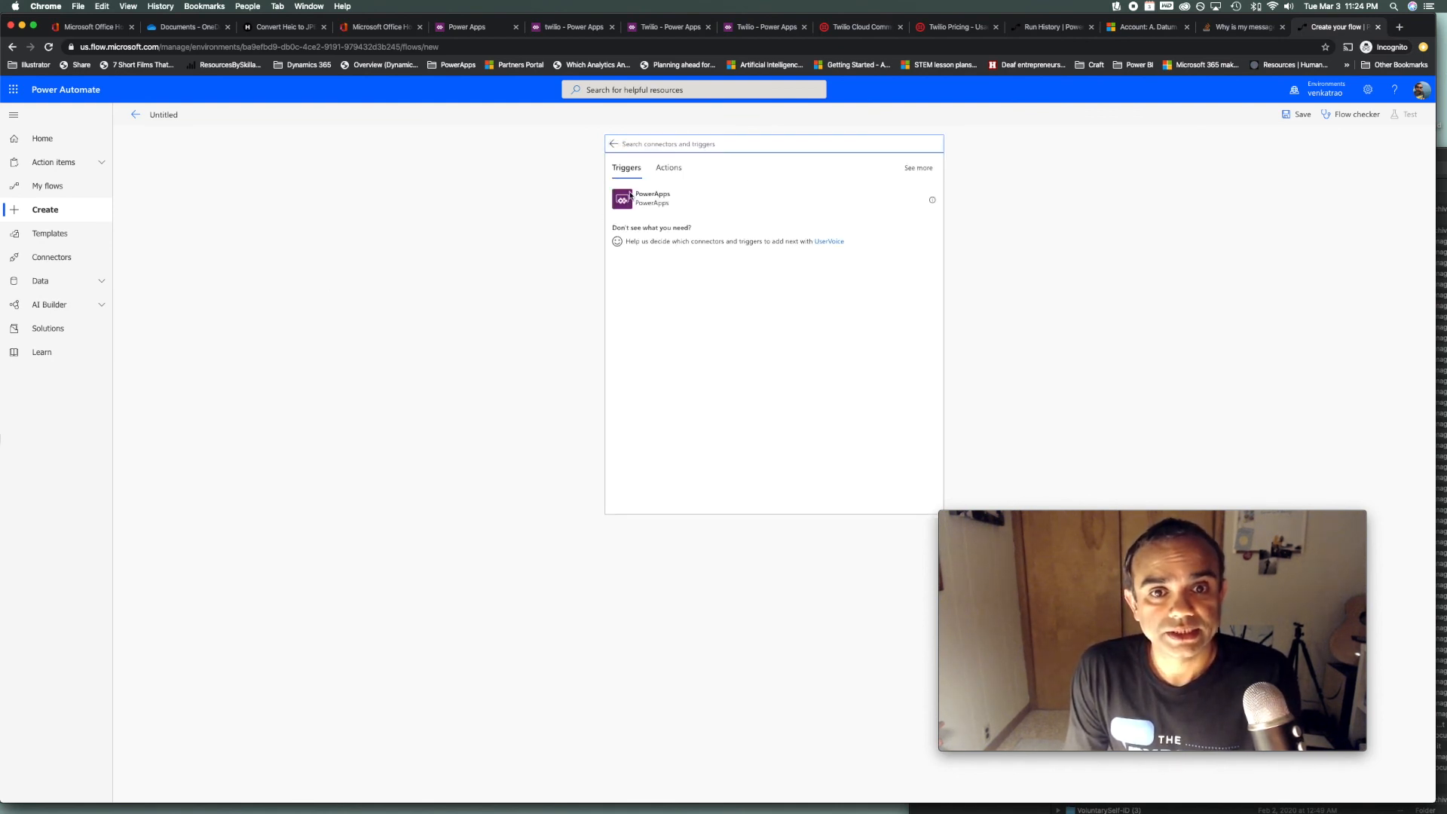
{"action": "left_click", "coordinate": [759, 215]}
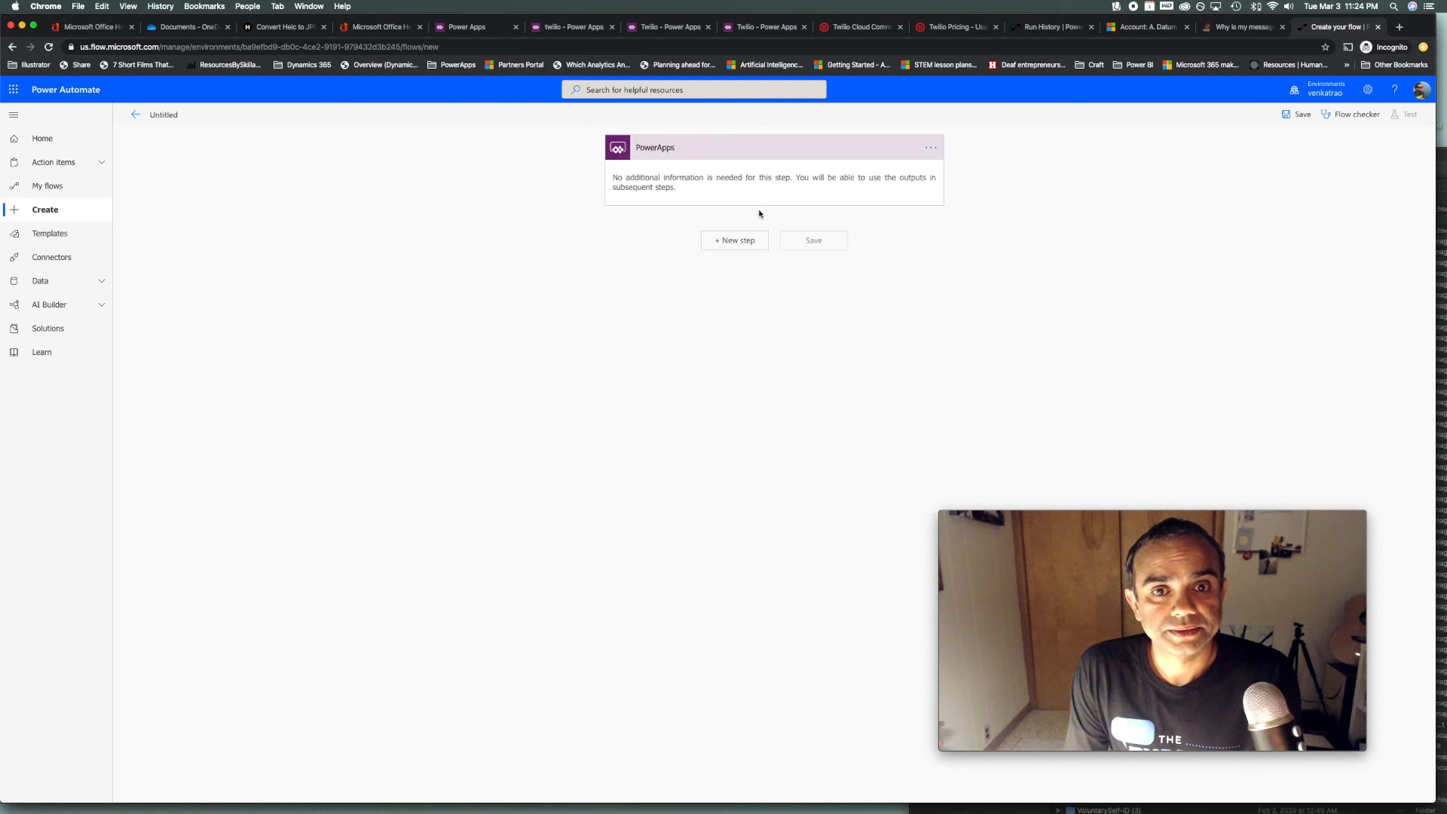
{"action": "left_click", "coordinate": [723, 242]}
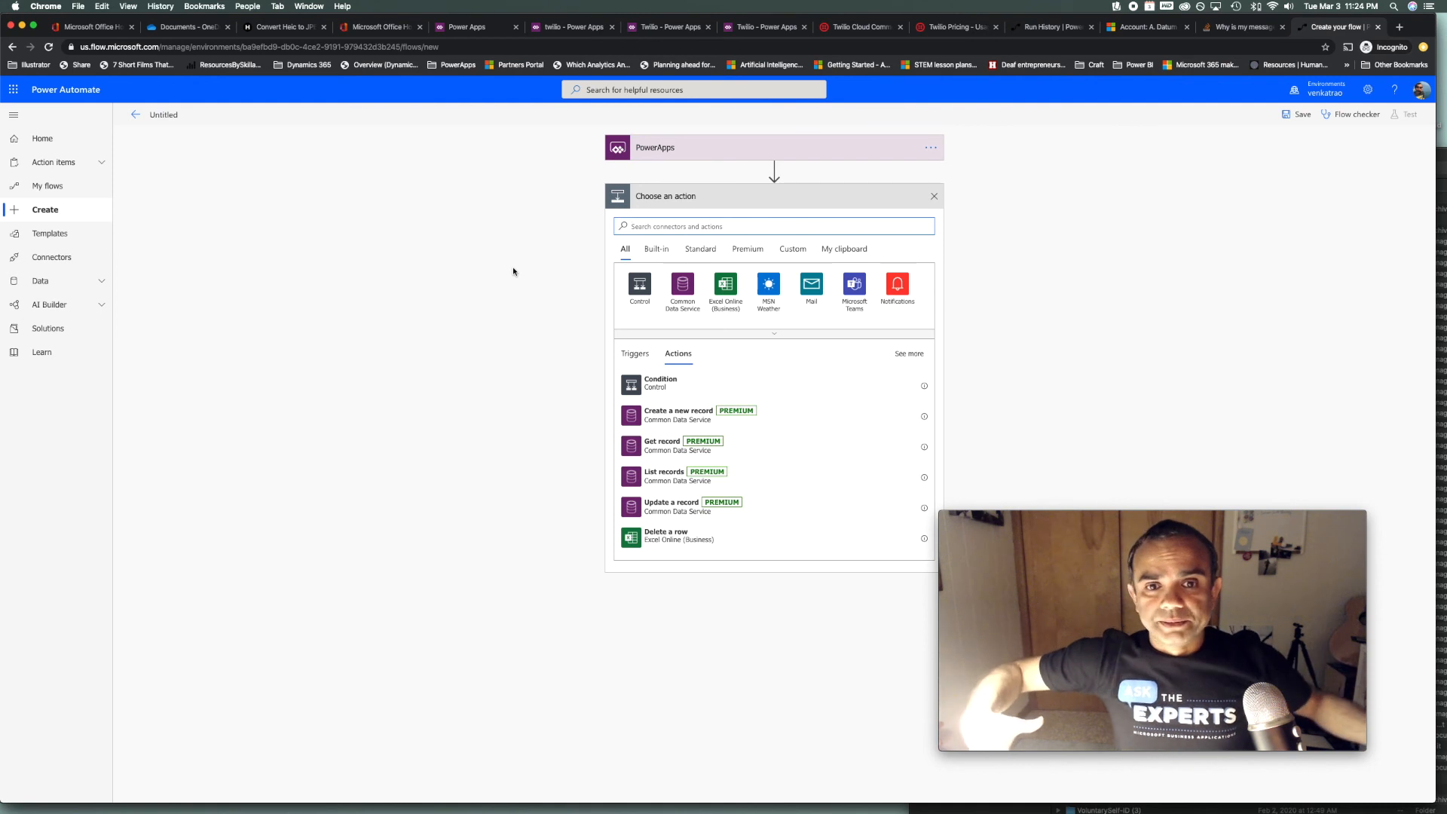
{"action": "type", "text": "initia"}
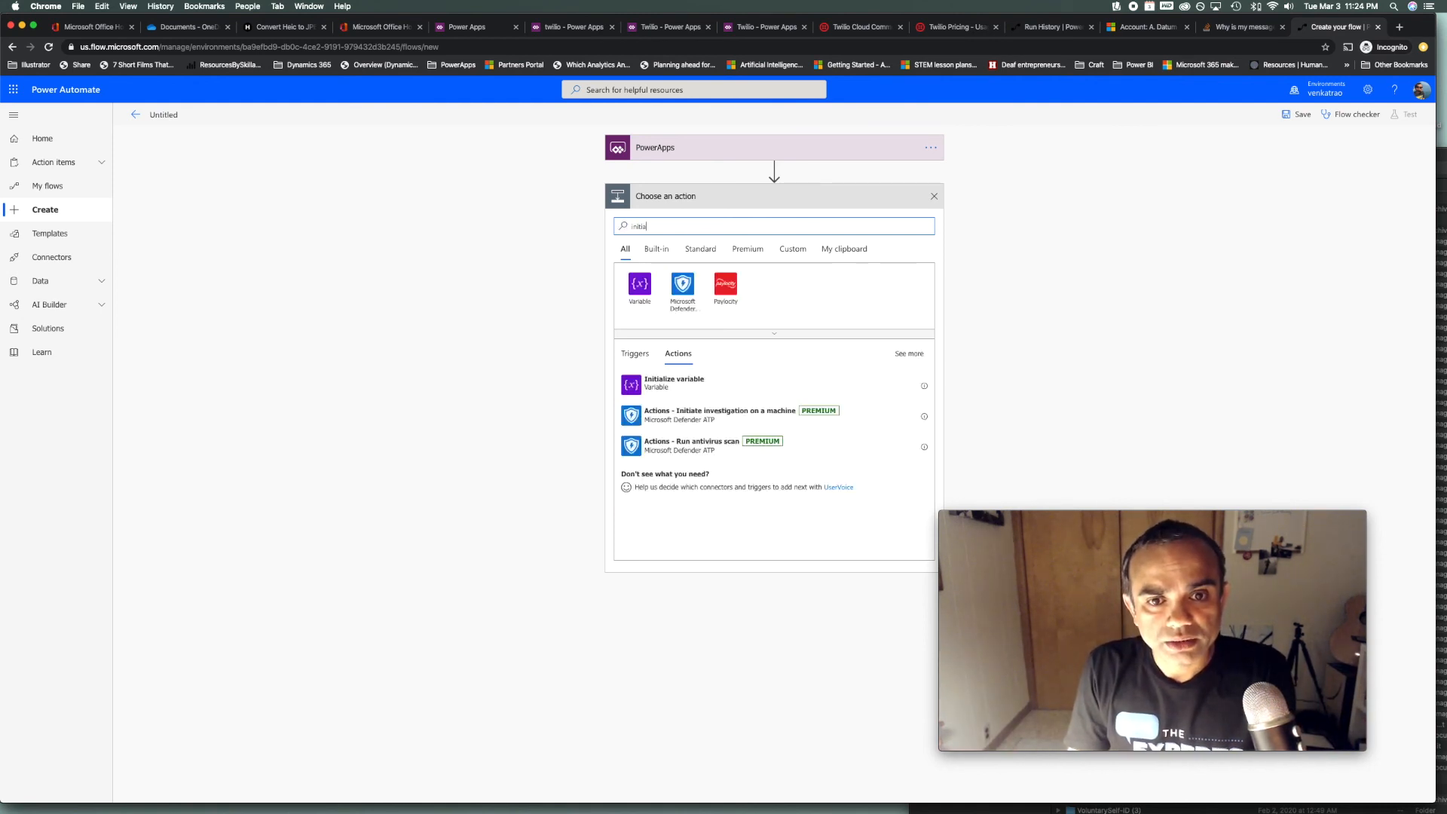
Add an Initialize variable action declaring String variable SendSMSToTheseNumbers
{"action": "left_click", "coordinate": [827, 390]}
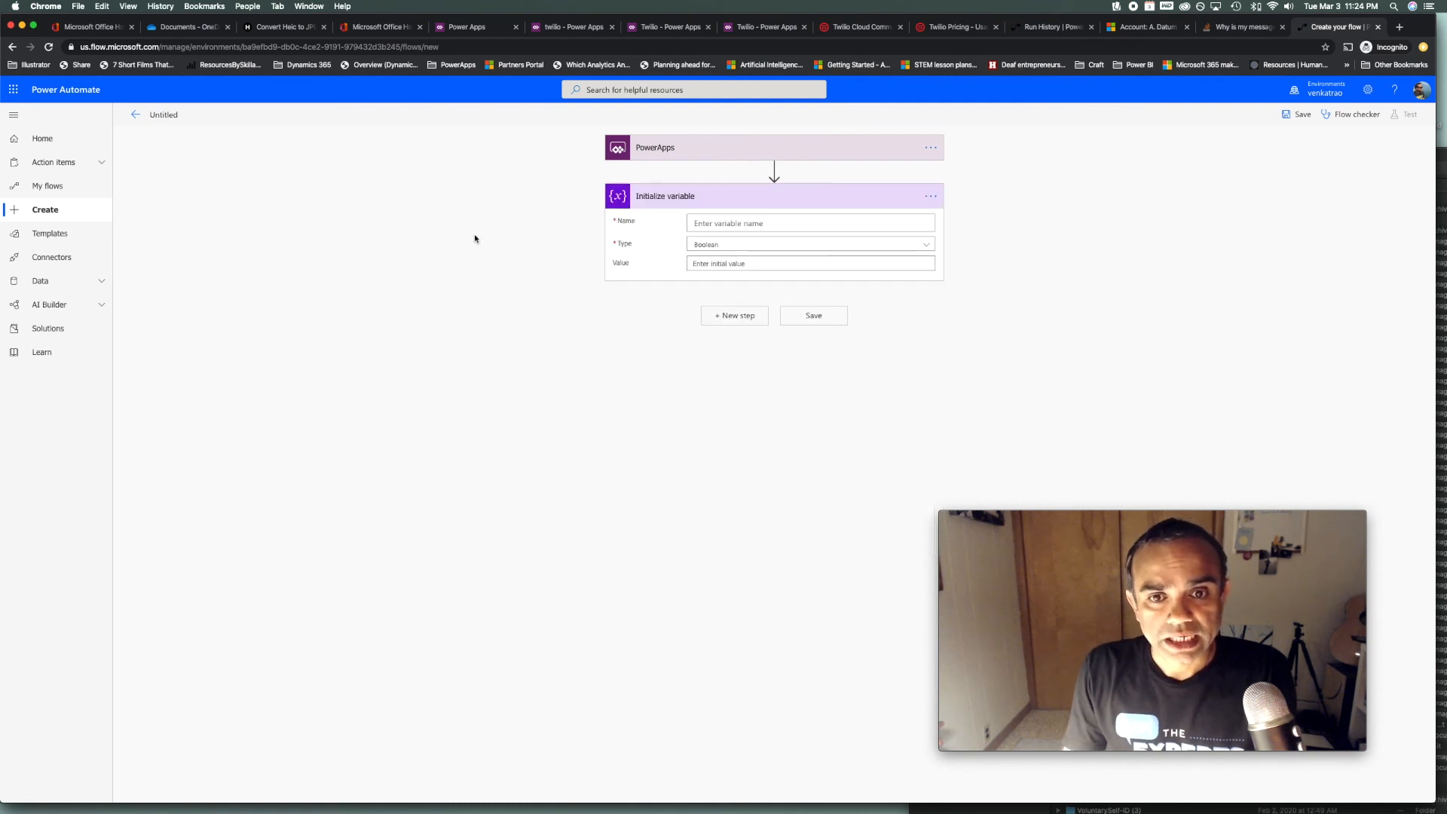
{"action": "left_click", "coordinate": [861, 248]}
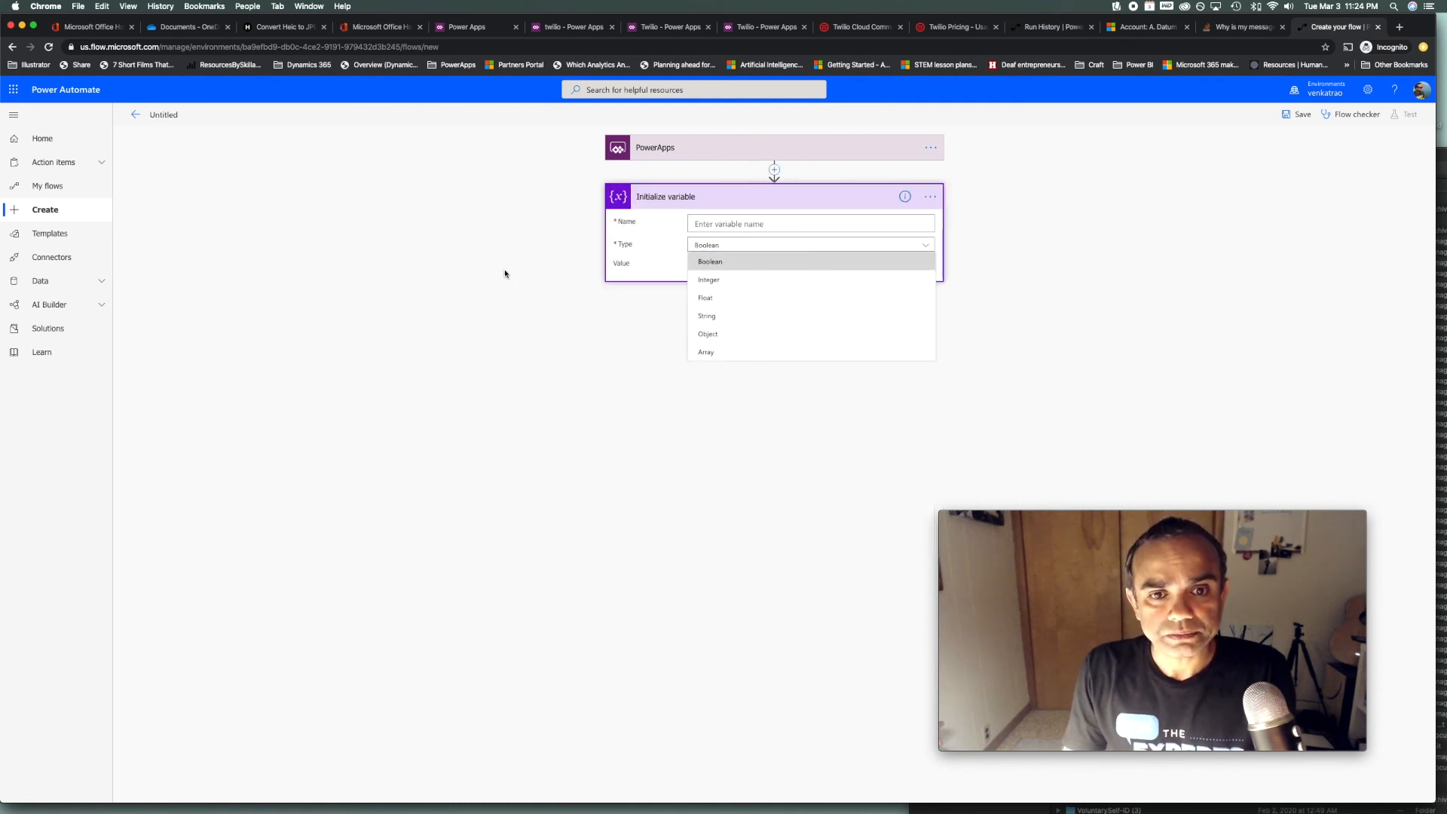
{"action": "left_click", "coordinate": [504, 271]}
{"action": "left_click", "coordinate": [886, 252]}
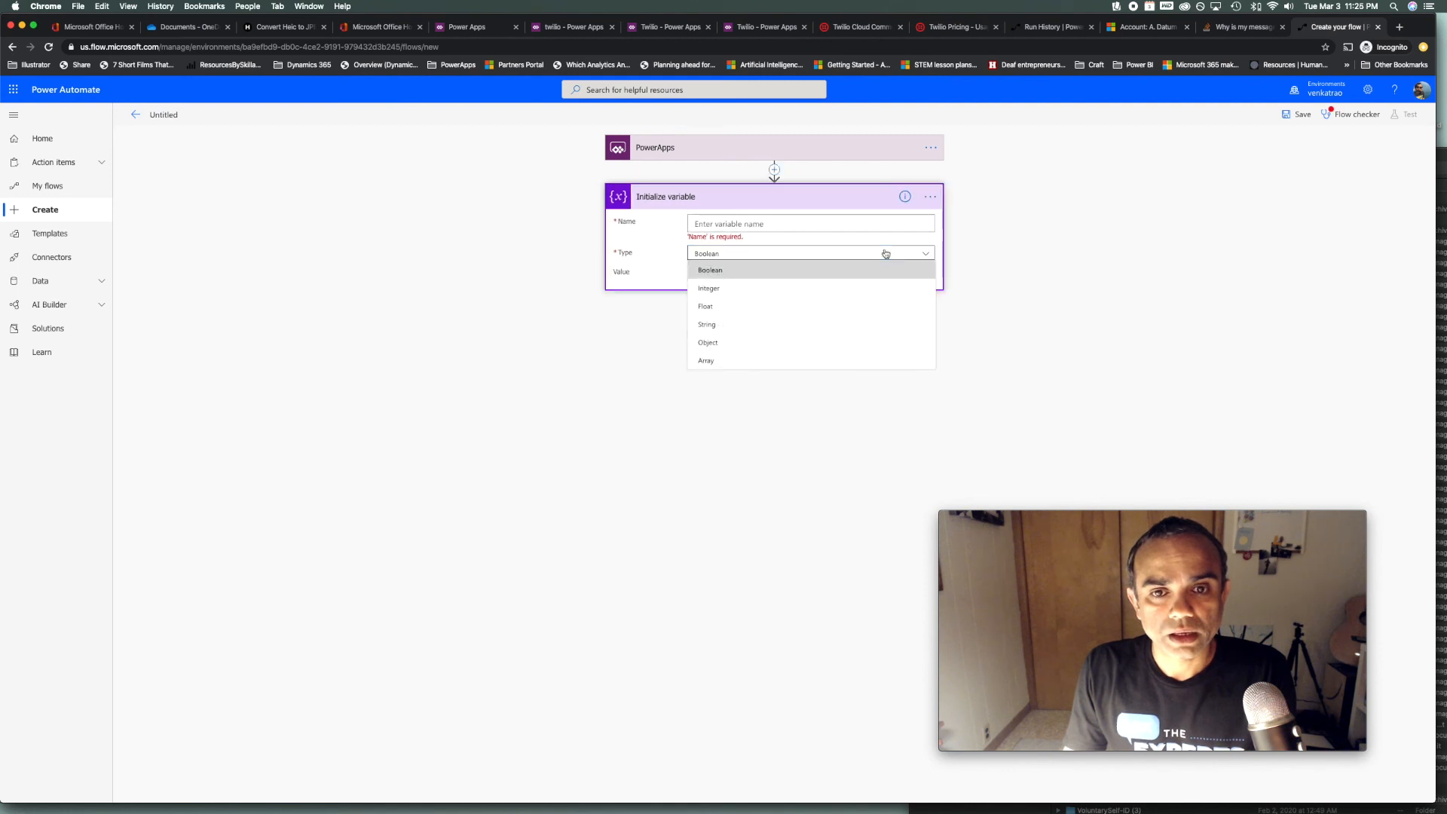
{"action": "left_click", "coordinate": [741, 331]}
{"action": "left_click", "coordinate": [745, 224]}
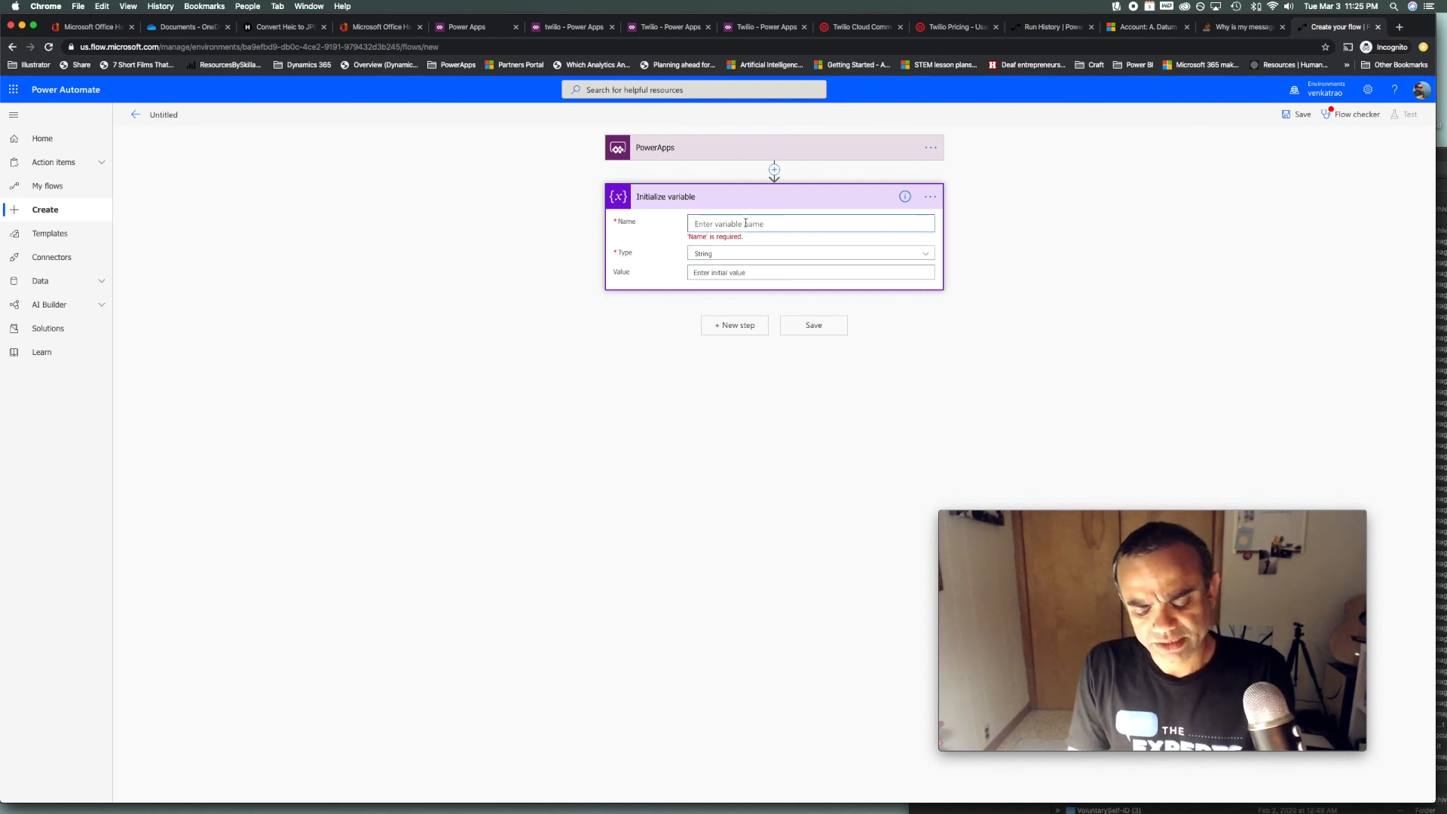
{"action": "type", "text": "SendSMSToTheseNumbers"}
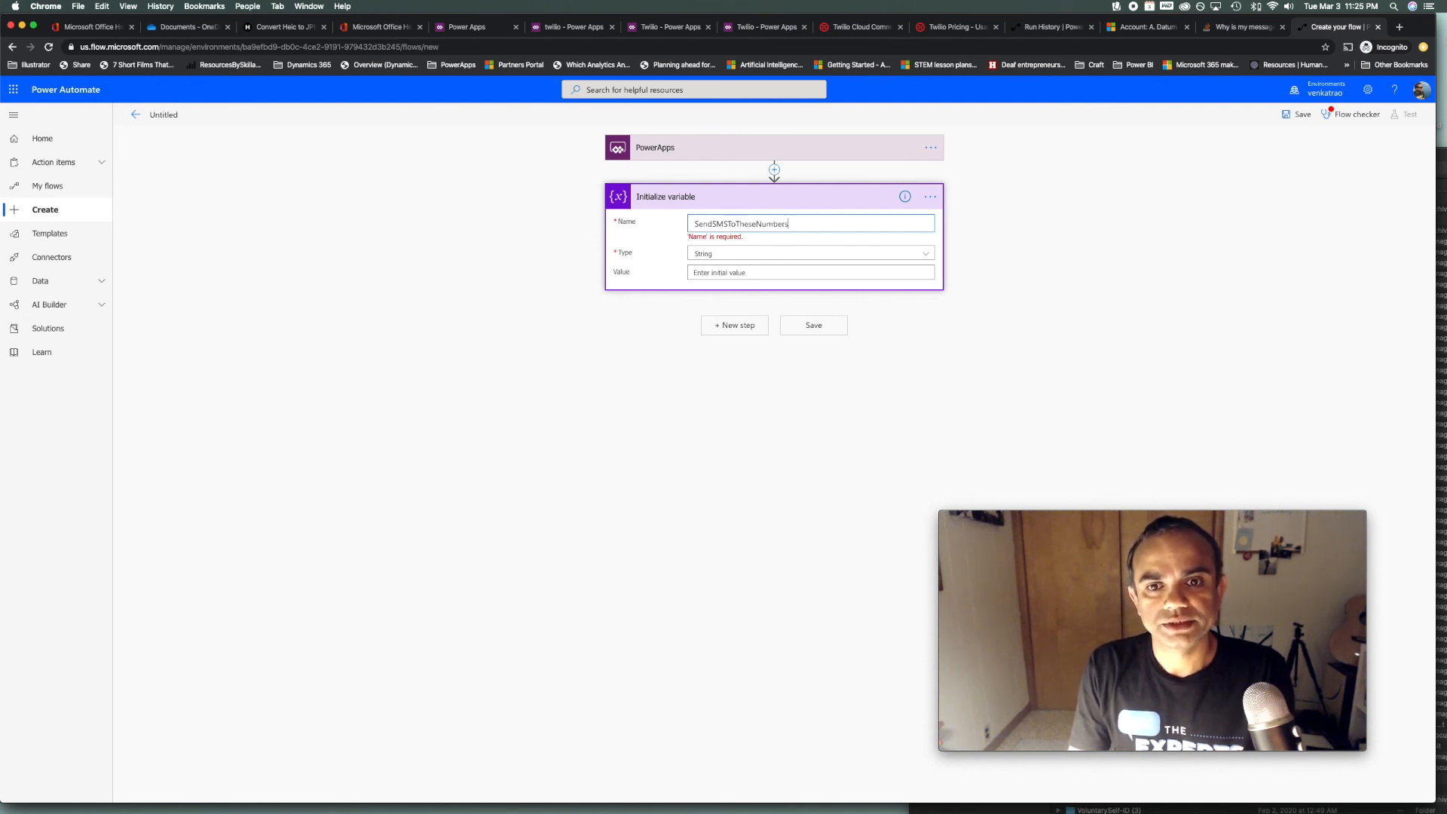
Retitle the Initialize variable action to SMSCollectionFromPA
{"action": "left_click", "coordinate": [930, 196]}
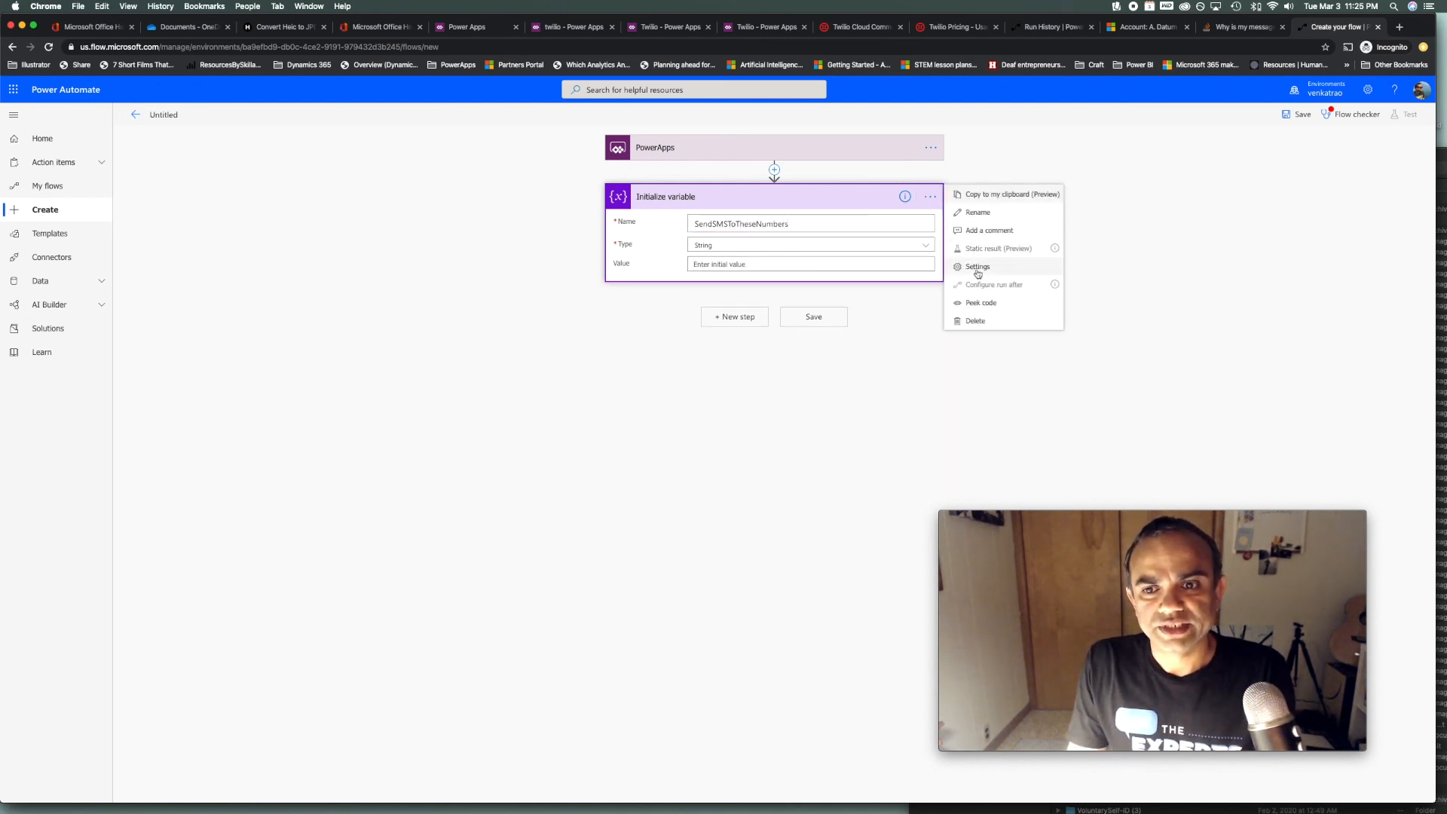
{"action": "left_click", "coordinate": [977, 213]}
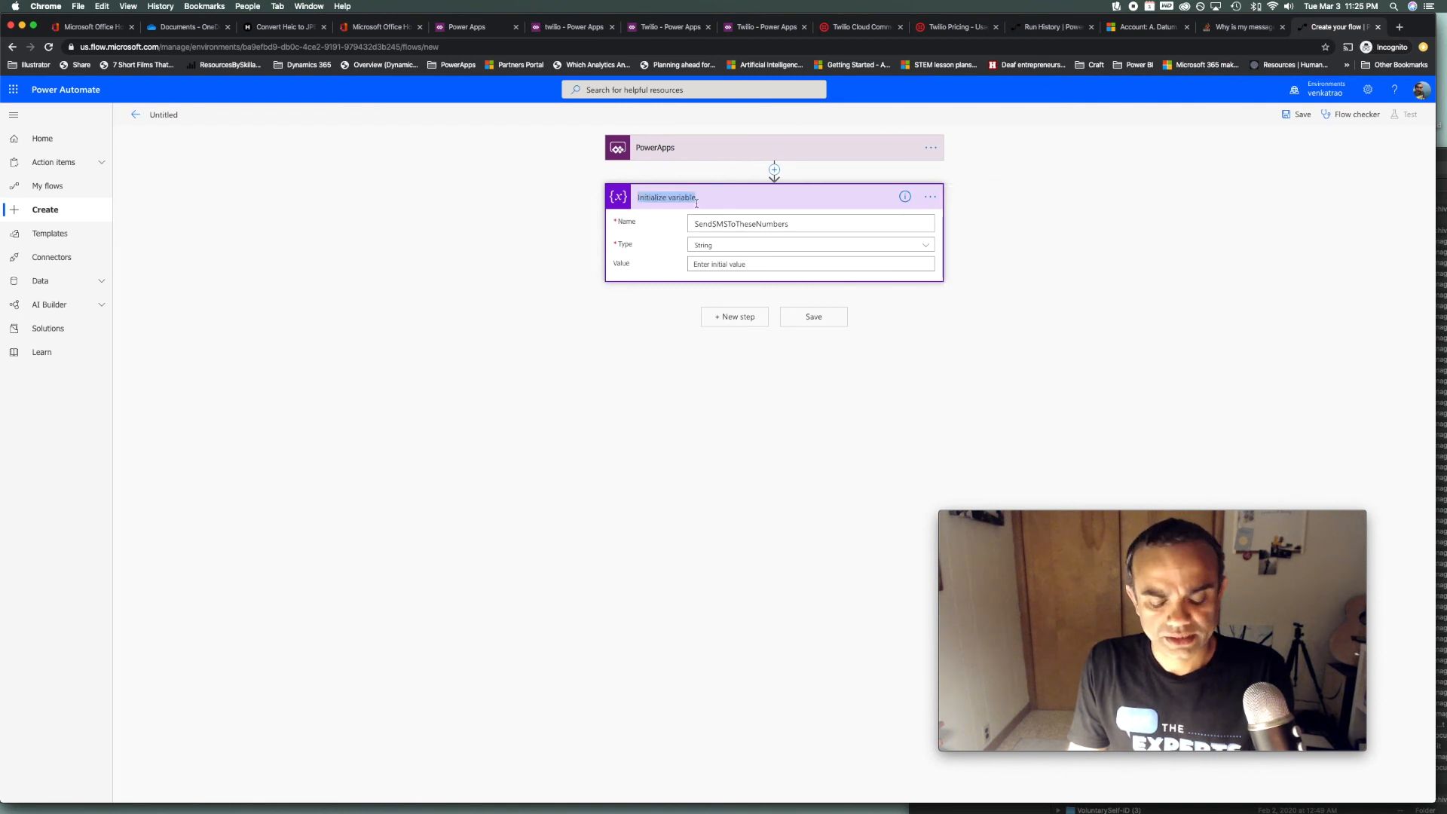
{"action": "type", "text": "SMSCollectionFromPA"}
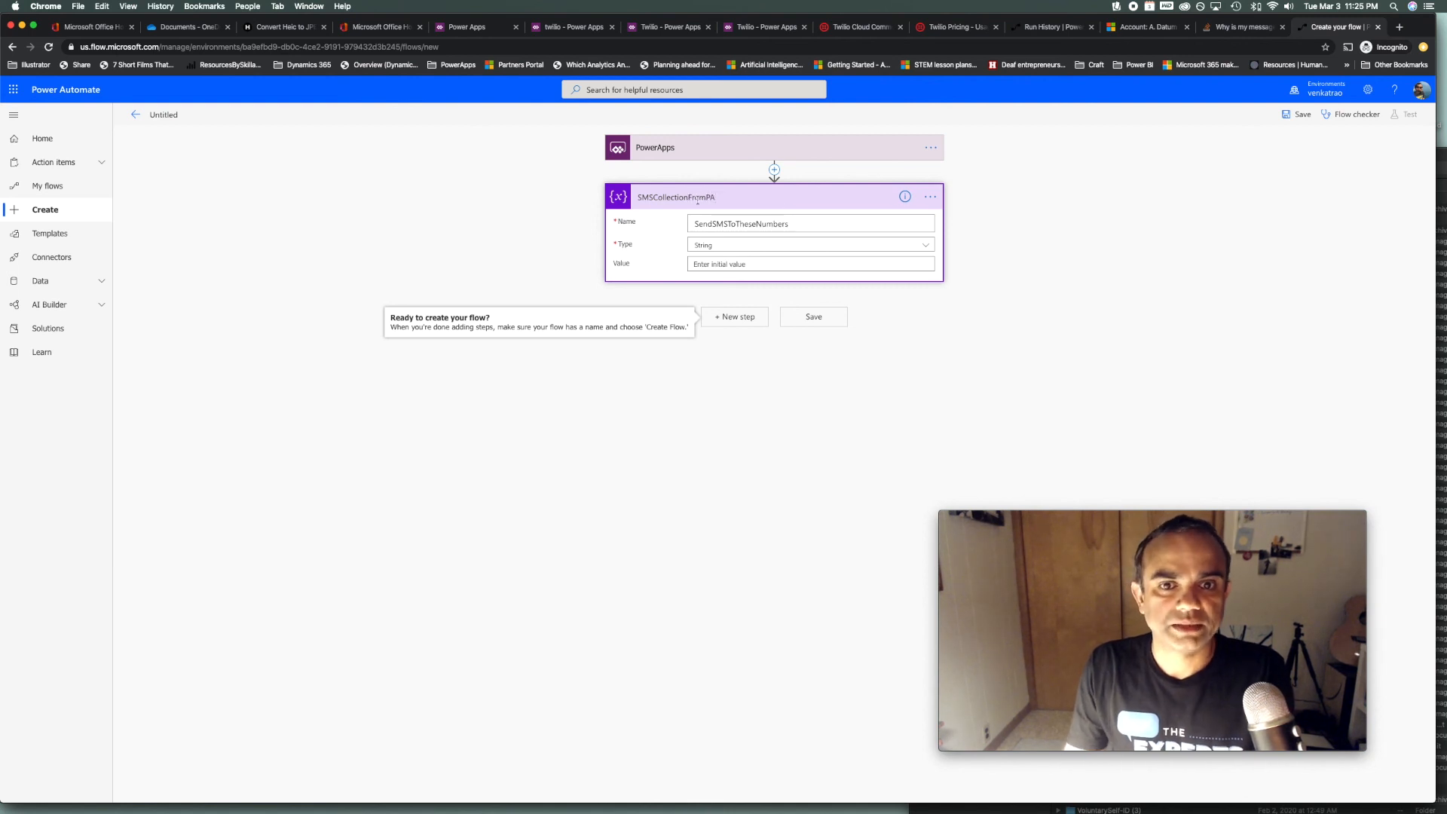
{"action": "left_click", "coordinate": [1162, 297]}
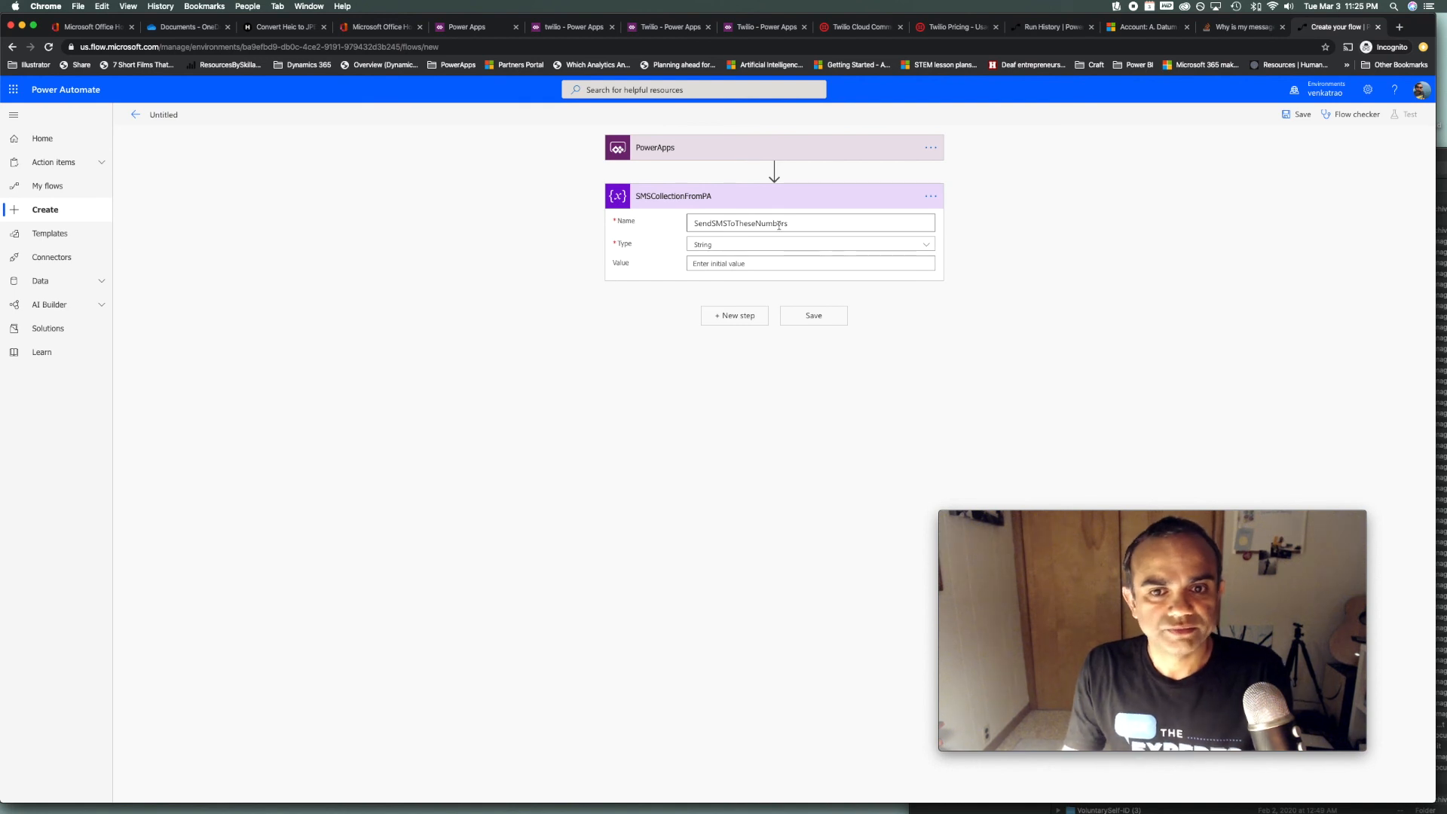
Fill the variable's value with the Ask in PowerApps token, removing the duplicate token
{"action": "left_click", "coordinate": [807, 265]}
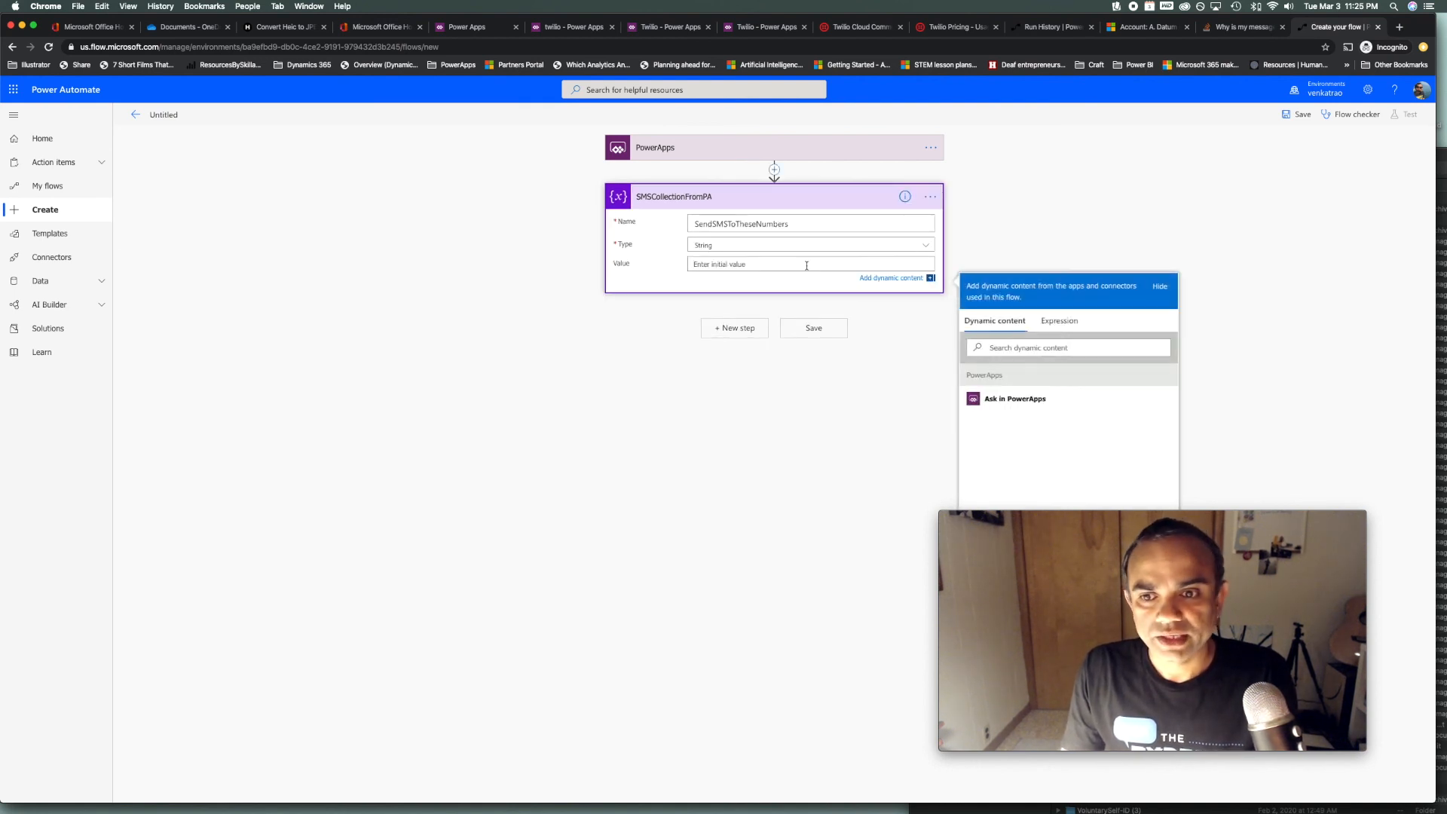
{"action": "left_click", "coordinate": [1046, 407]}
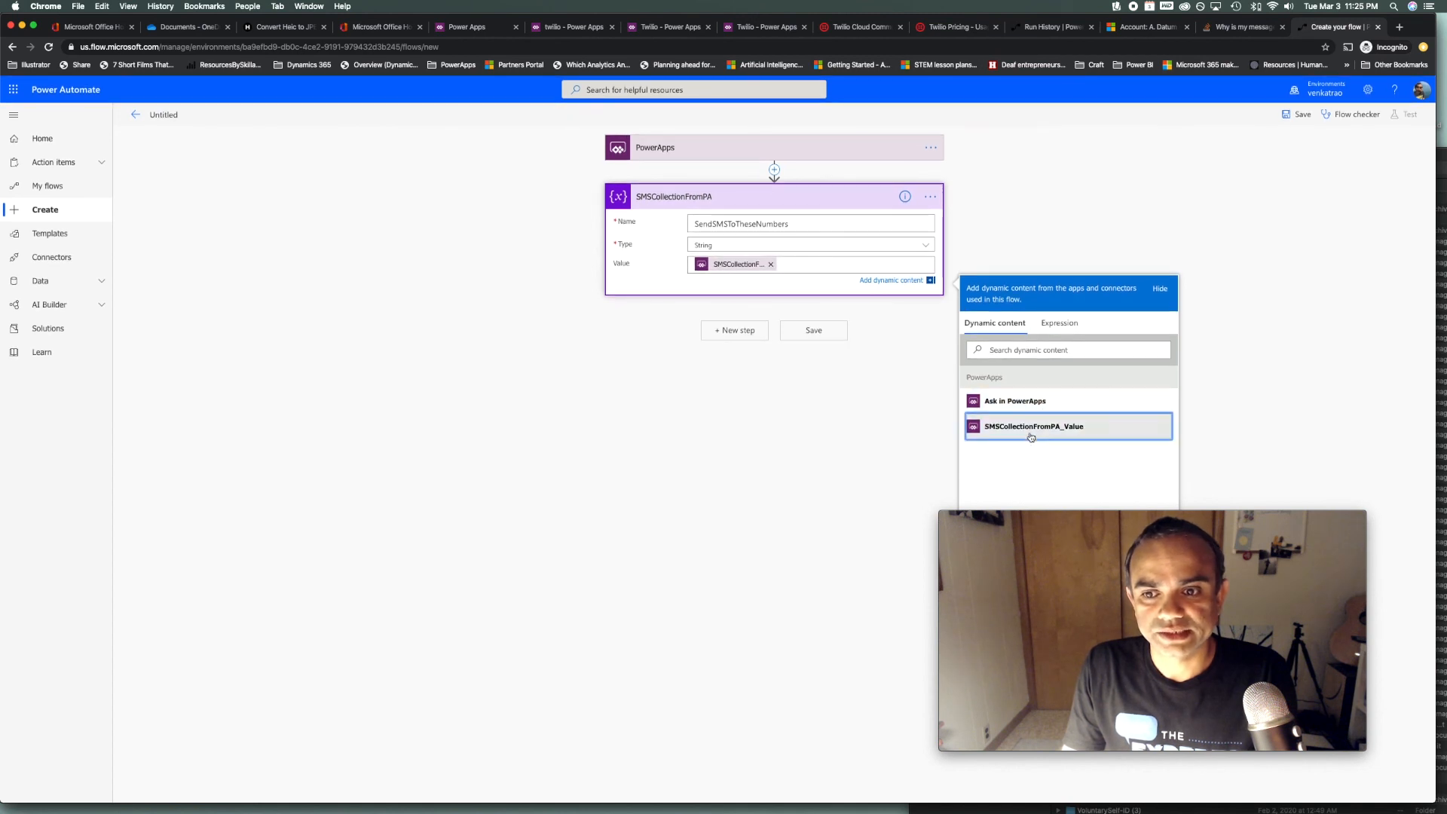
{"action": "left_click", "coordinate": [1027, 427]}
{"action": "left_click", "coordinate": [855, 263]}
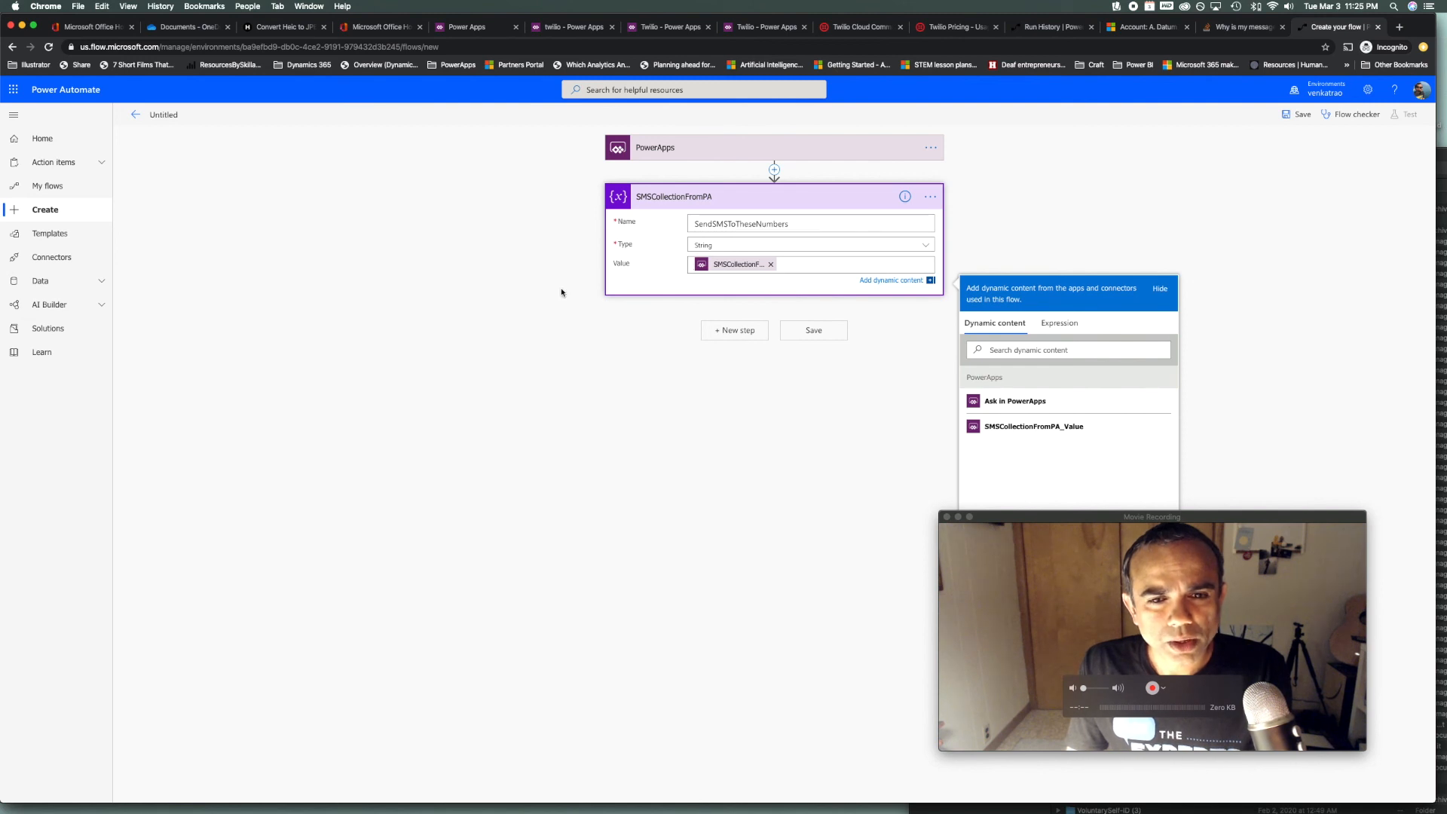
Save the flow as PowerApp -> SMSCollectionFromPA and return to Power Apps studio
{"action": "left_click", "coordinate": [1212, 300]}
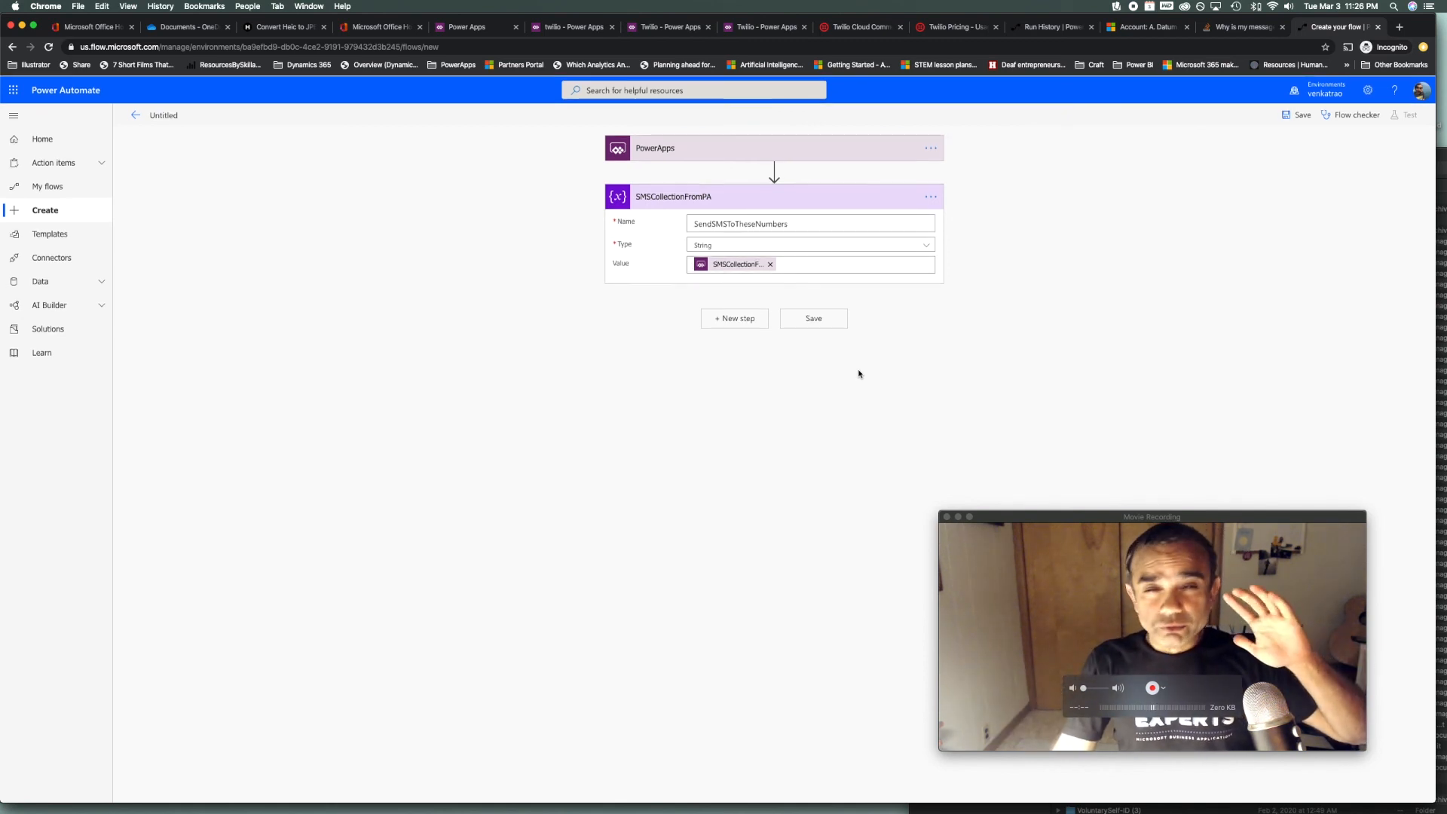
{"action": "left_click", "coordinate": [815, 321]}
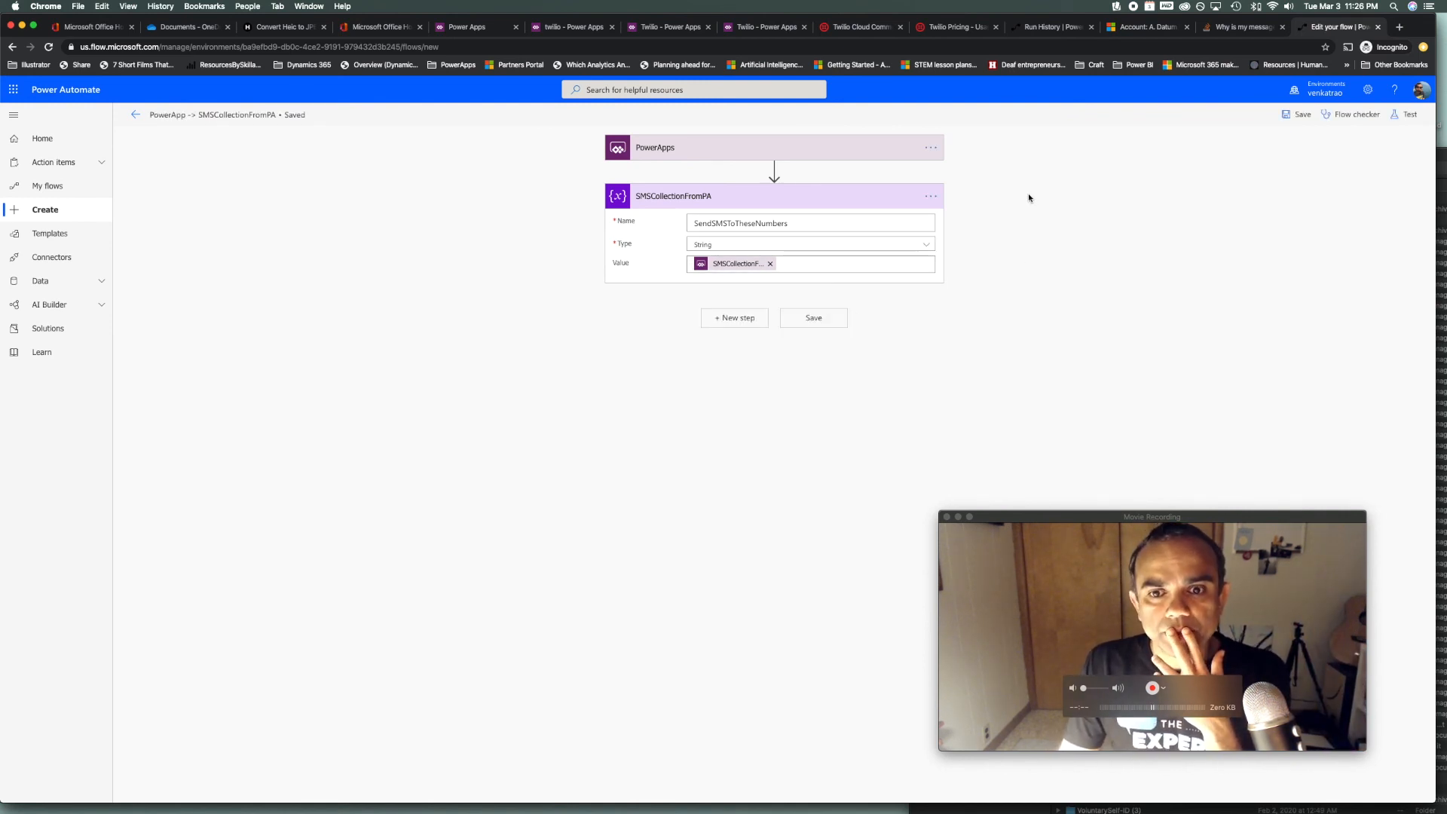
{"action": "left_click", "coordinate": [667, 29]}
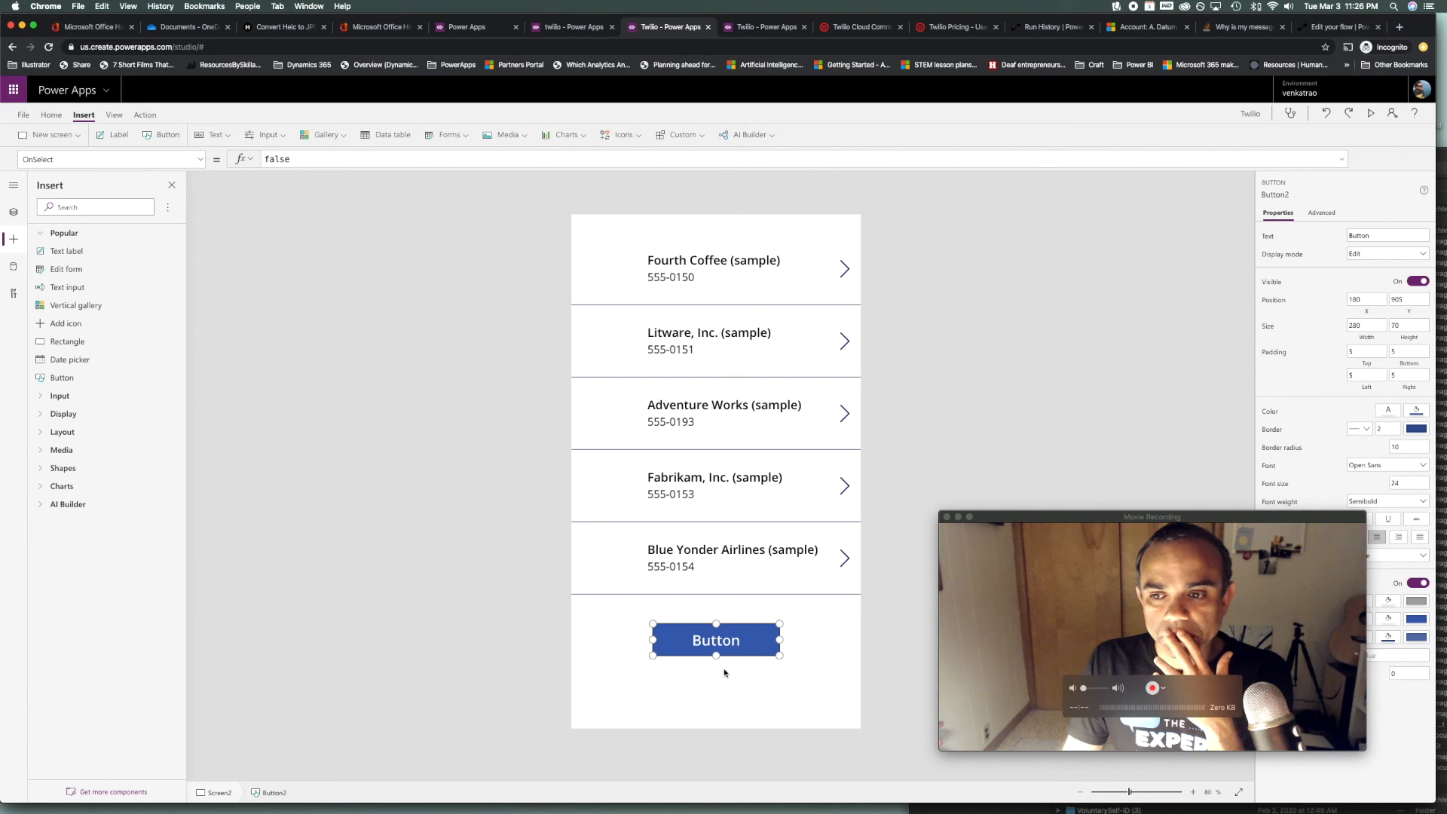
Attach the SMSCollectionFromPA flow to the button from the Power Automate action list
{"action": "left_click", "coordinate": [145, 117]}
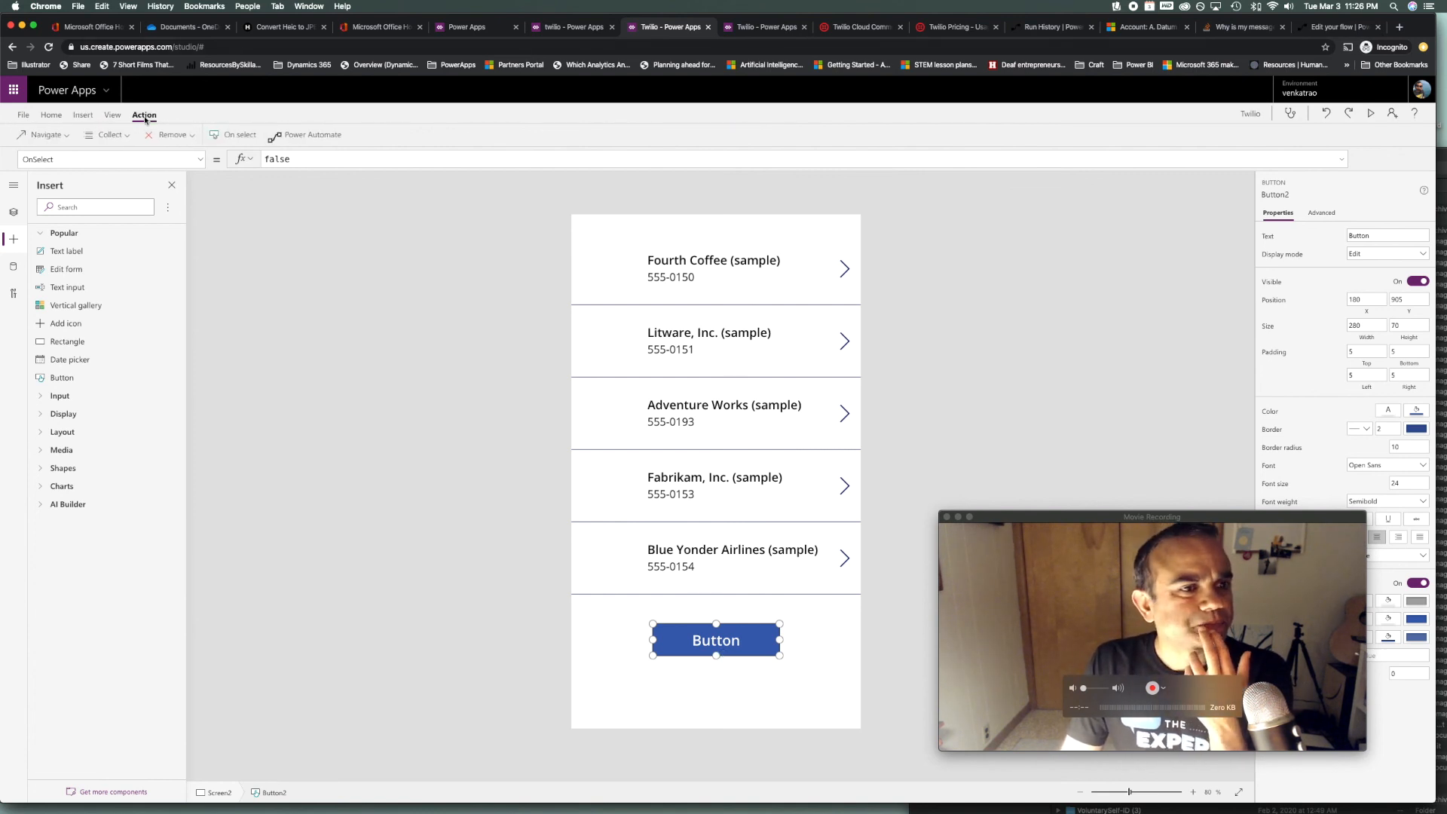
{"action": "left_click", "coordinate": [324, 138]}
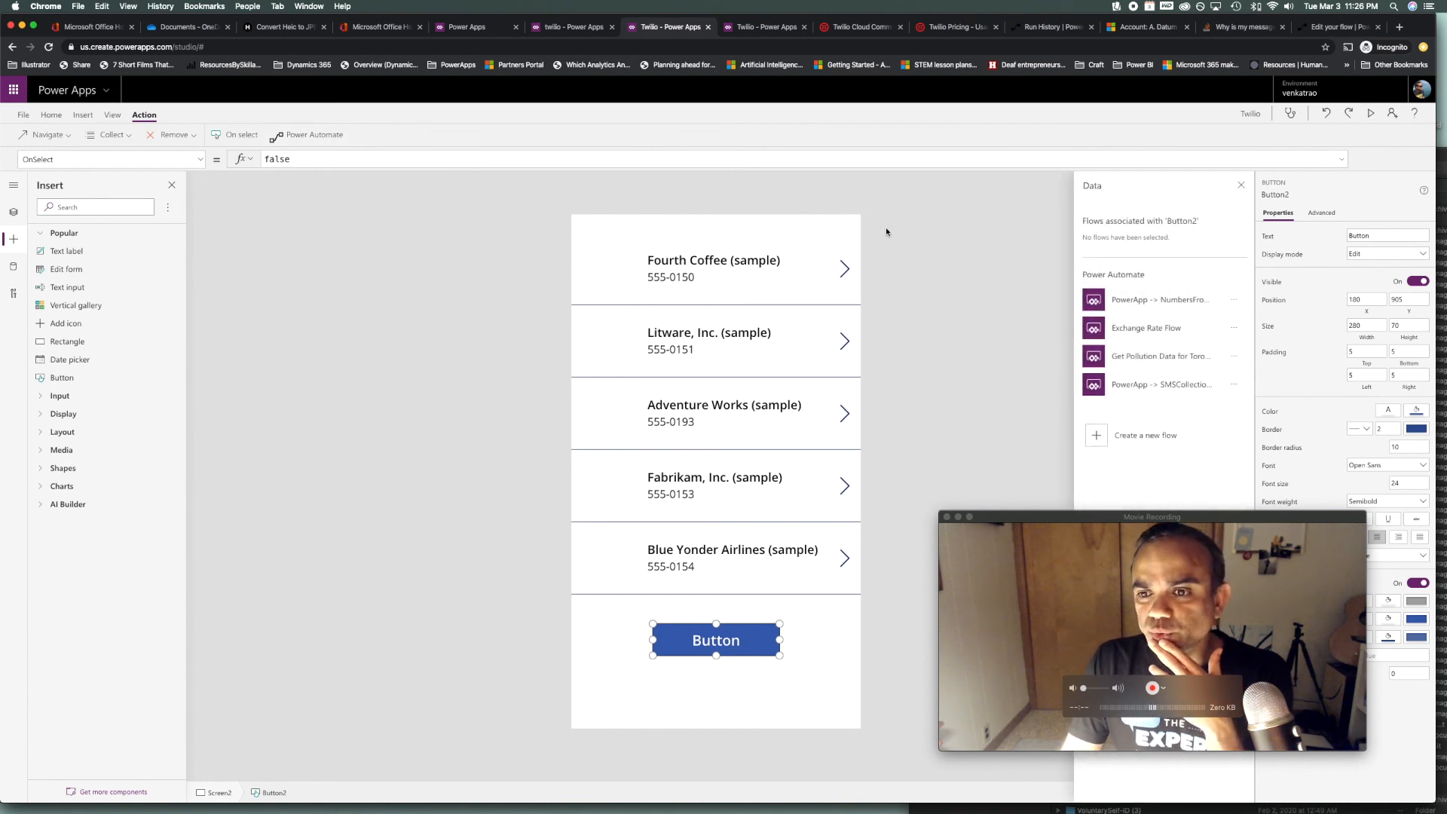
{"action": "left_click", "coordinate": [1195, 391]}
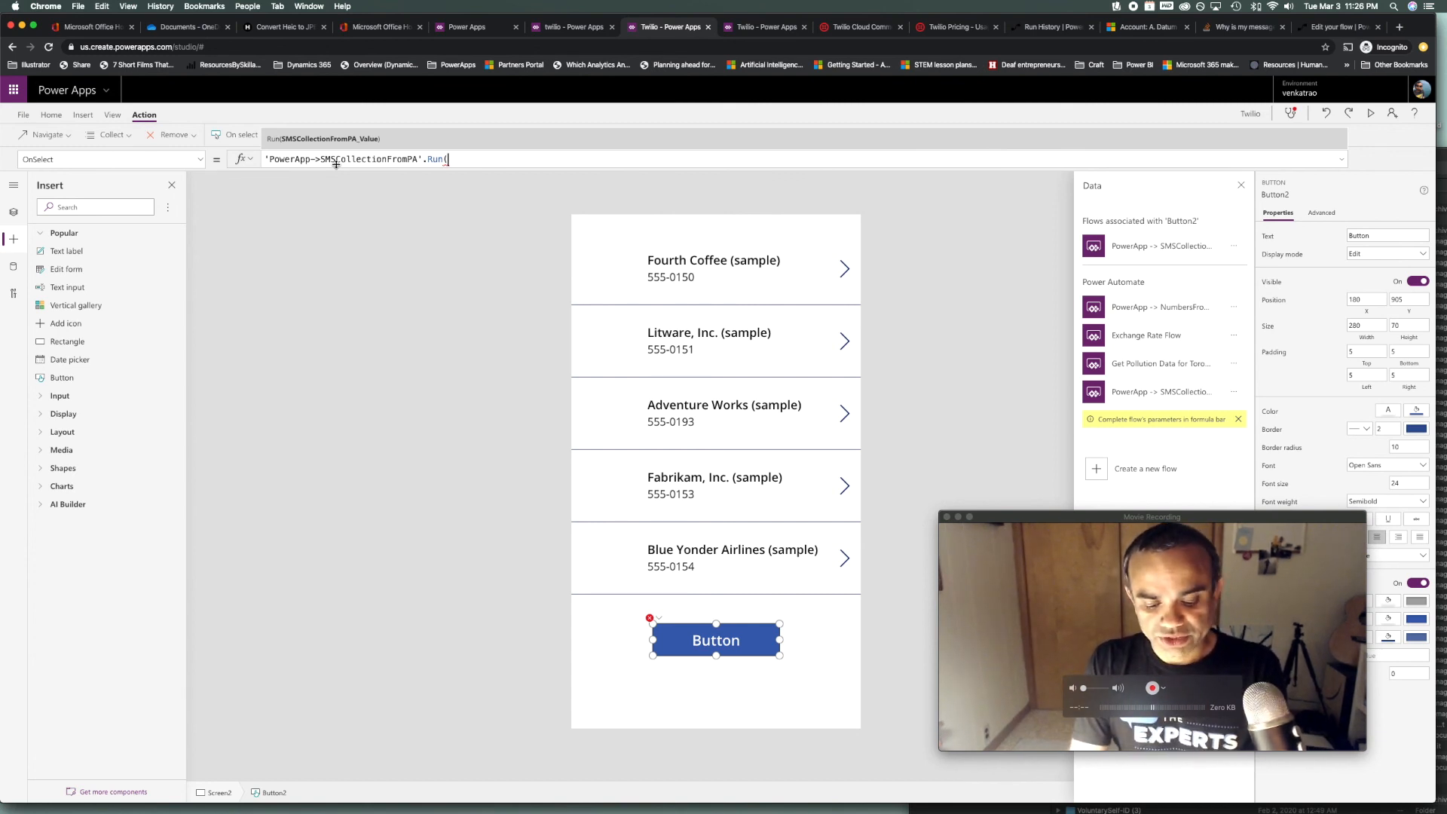
Complete OnSelect as .Run(JSON(SMSNumbers)) and test the button once
{"action": "type", "text": "JSO"}
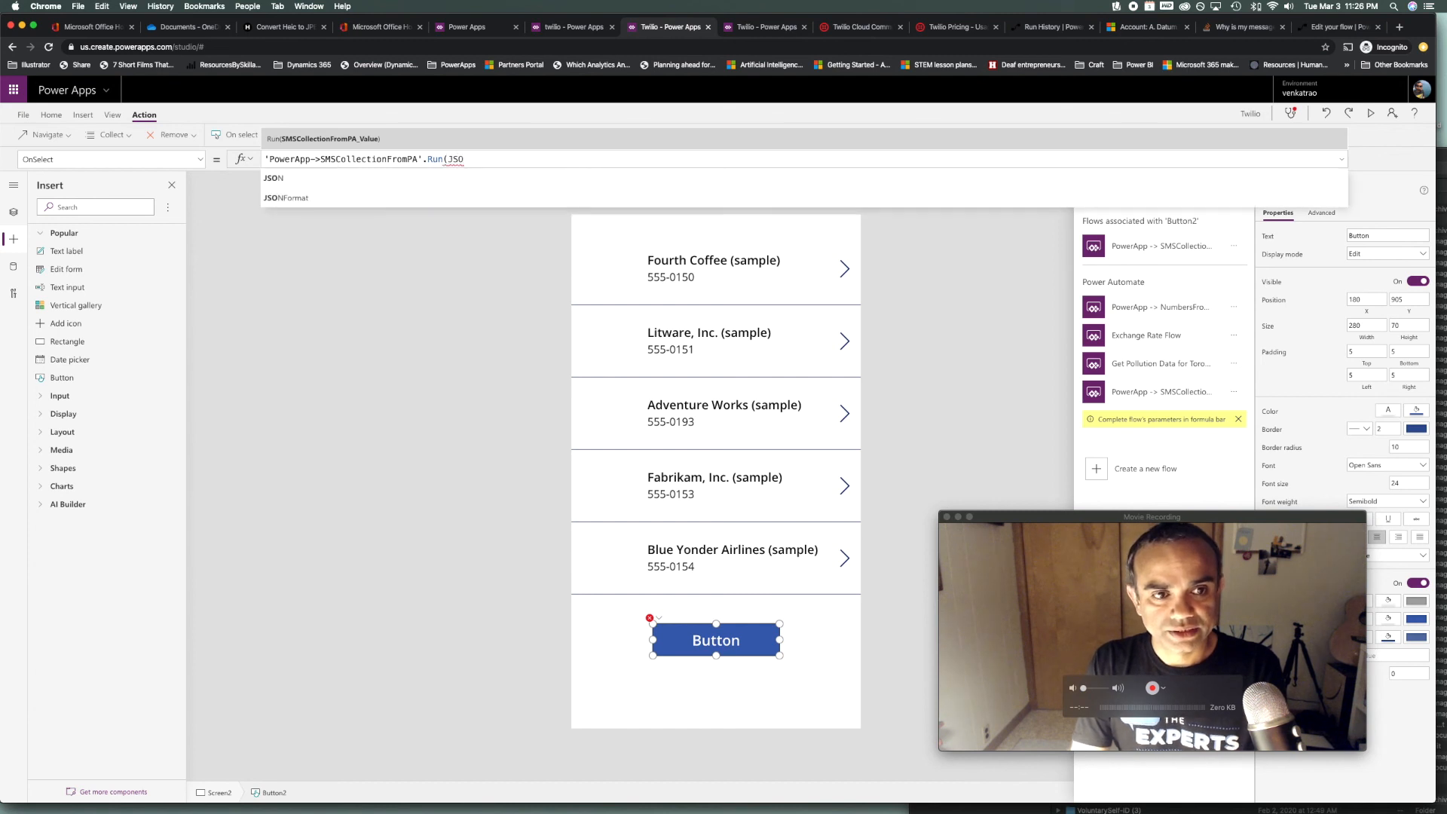
{"action": "type", "text": "N("}
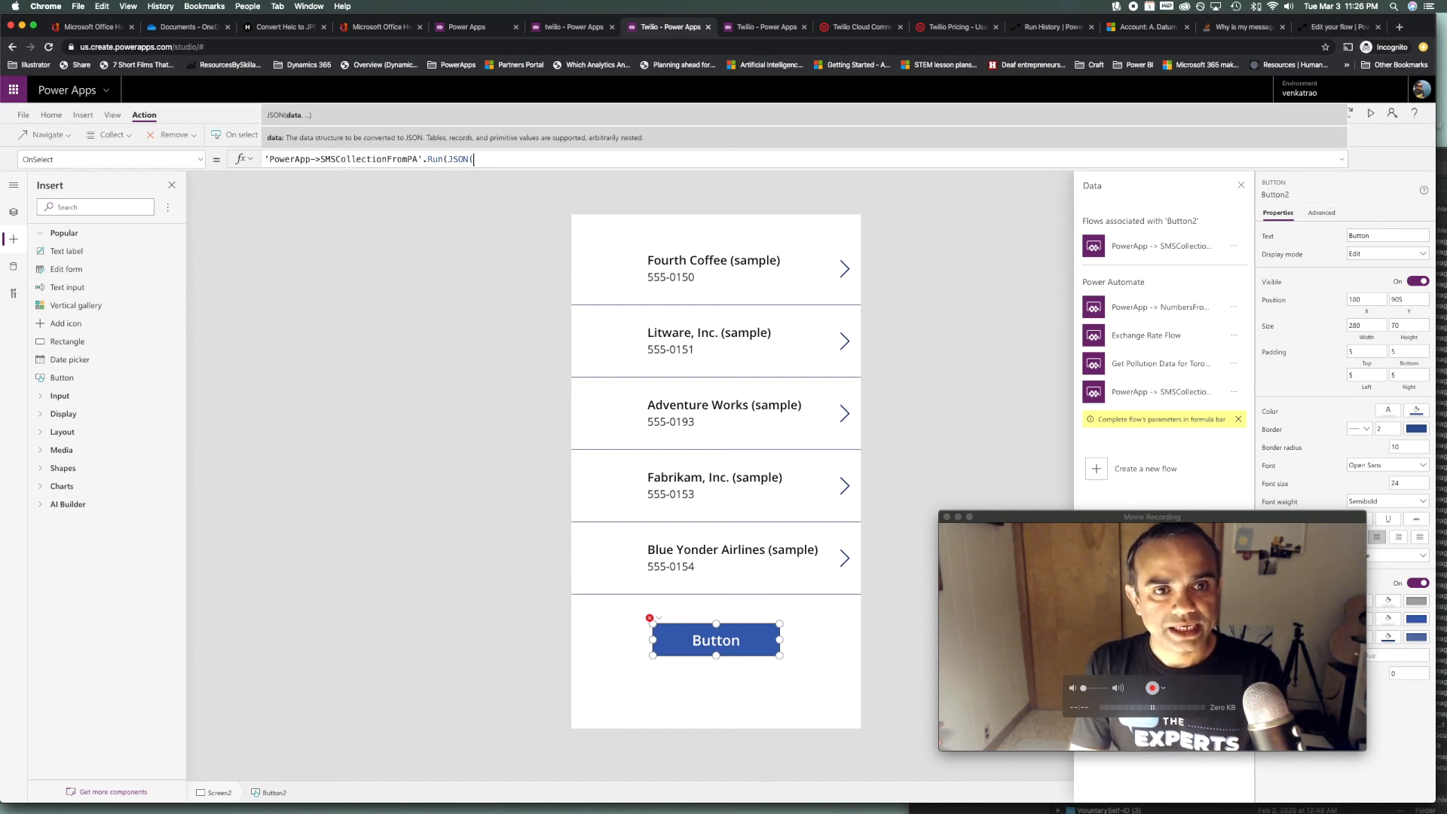
{"action": "type", "text": "smsc"}
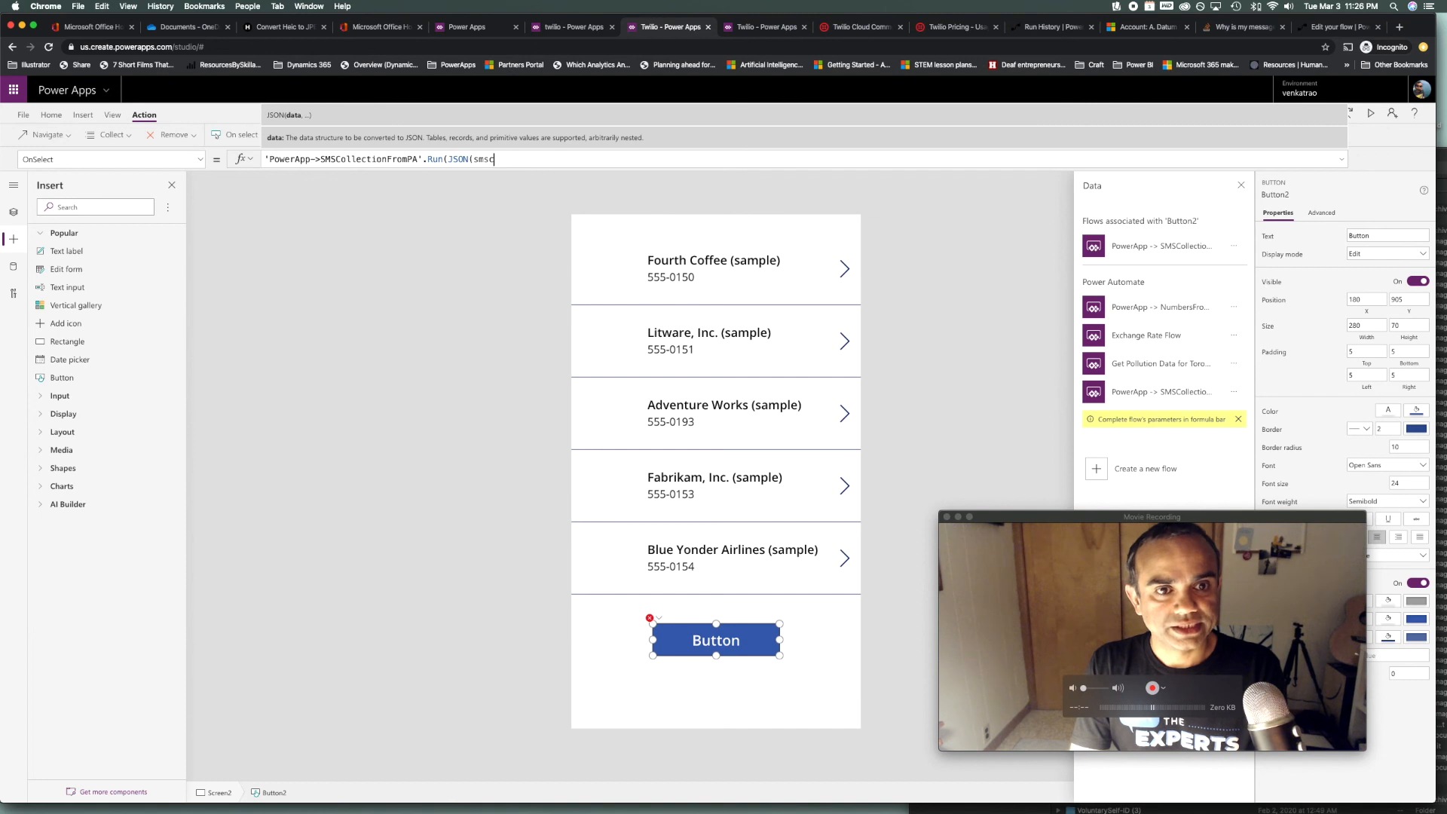
{"action": "type", "text": "oll"}
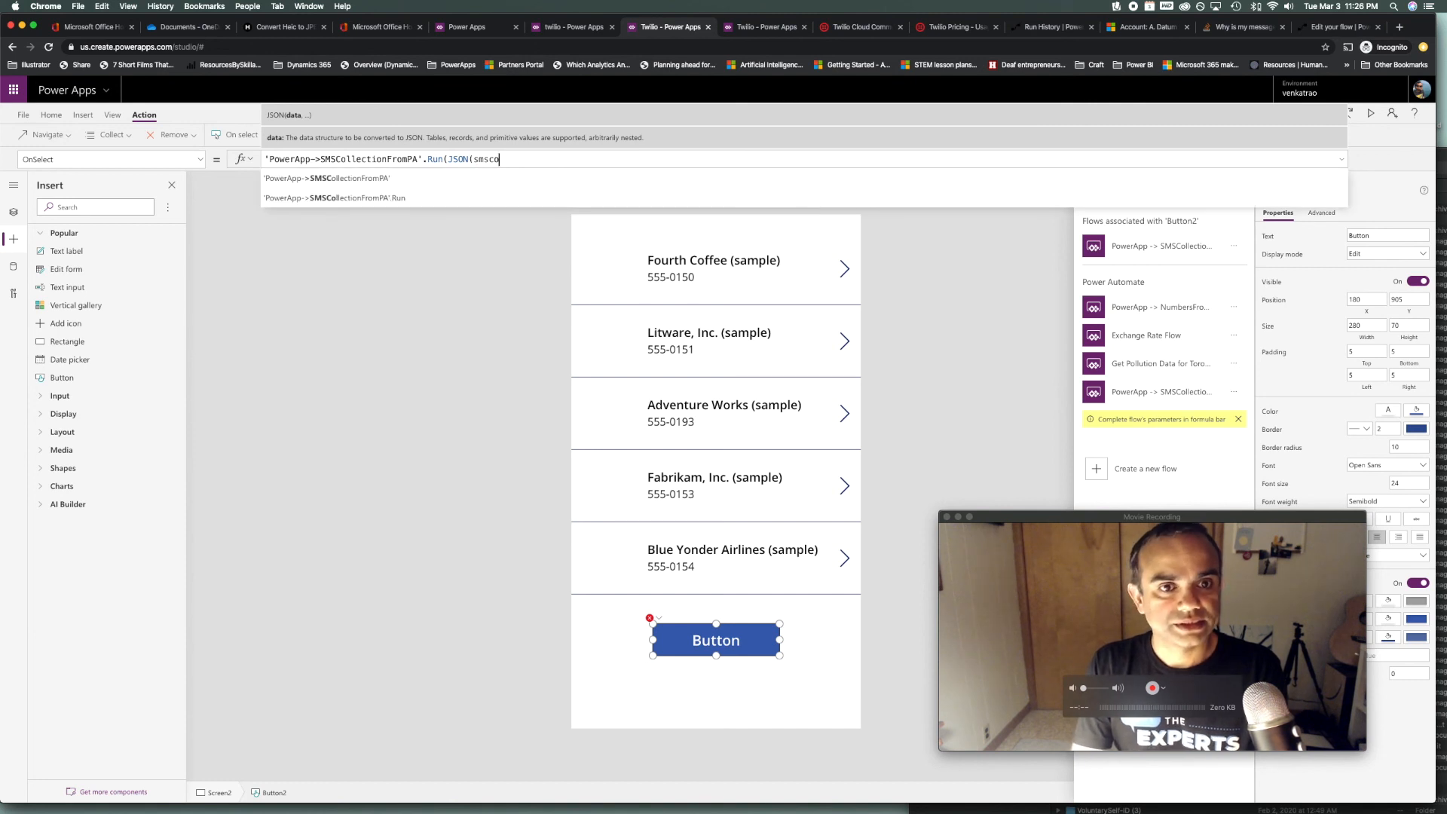
{"action": "key", "text": "BackSpace"}
{"action": "key", "text": "BackSpace"}
{"action": "key", "text": "BackSpace"}
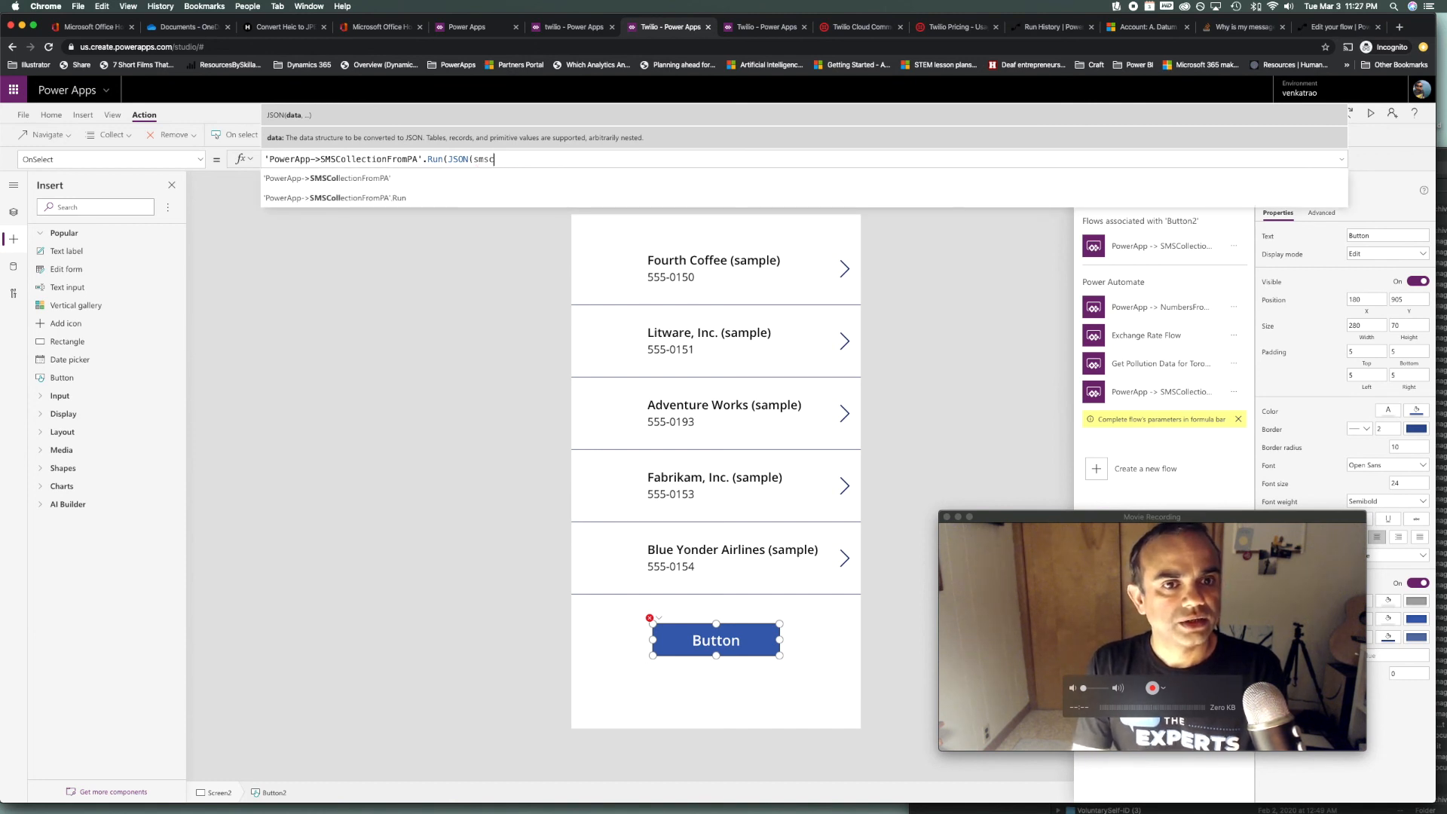
{"action": "type", "text": "n"}
{"action": "key", "text": "Tab"}
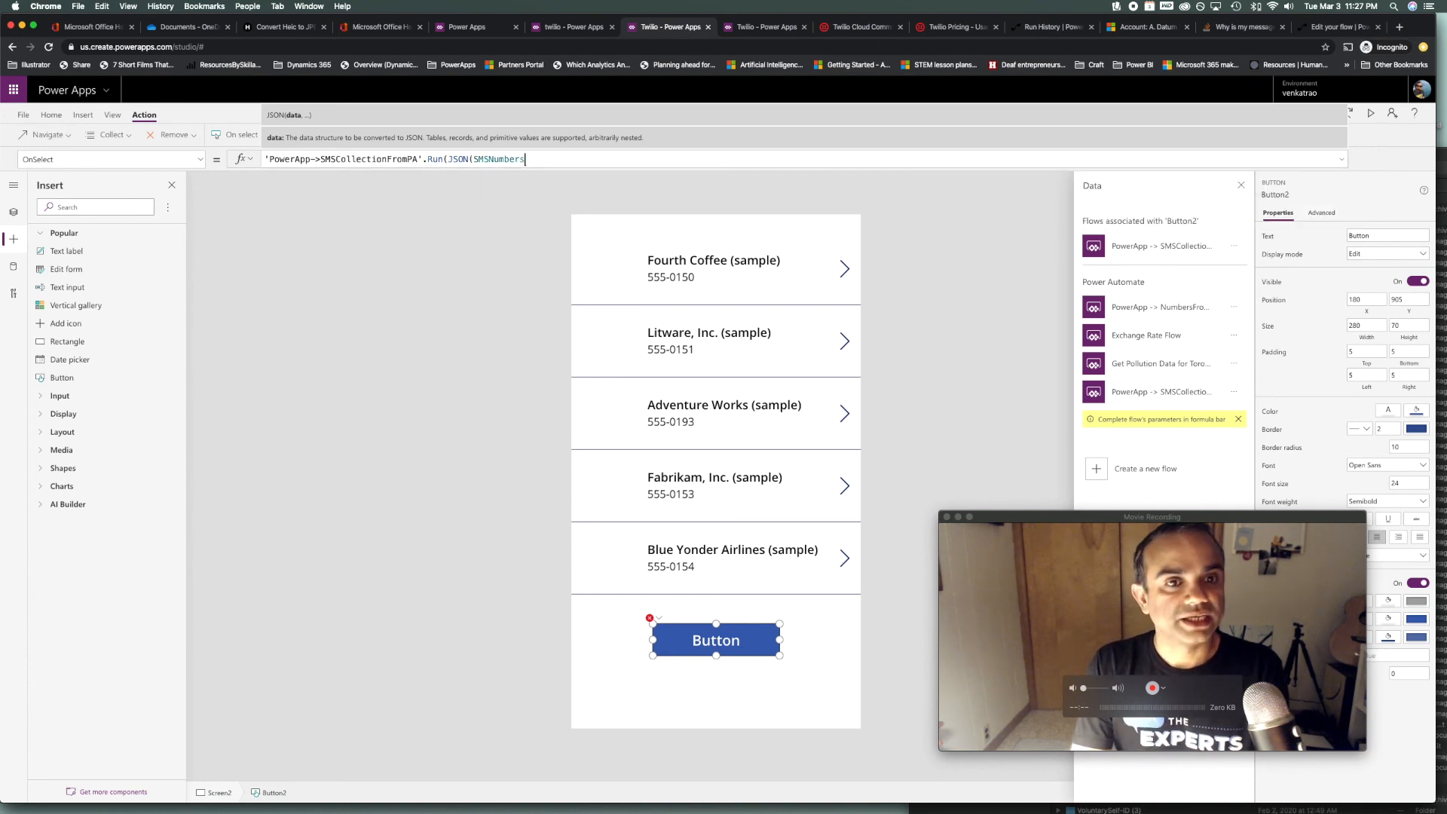
{"action": "type", "text": "))"}
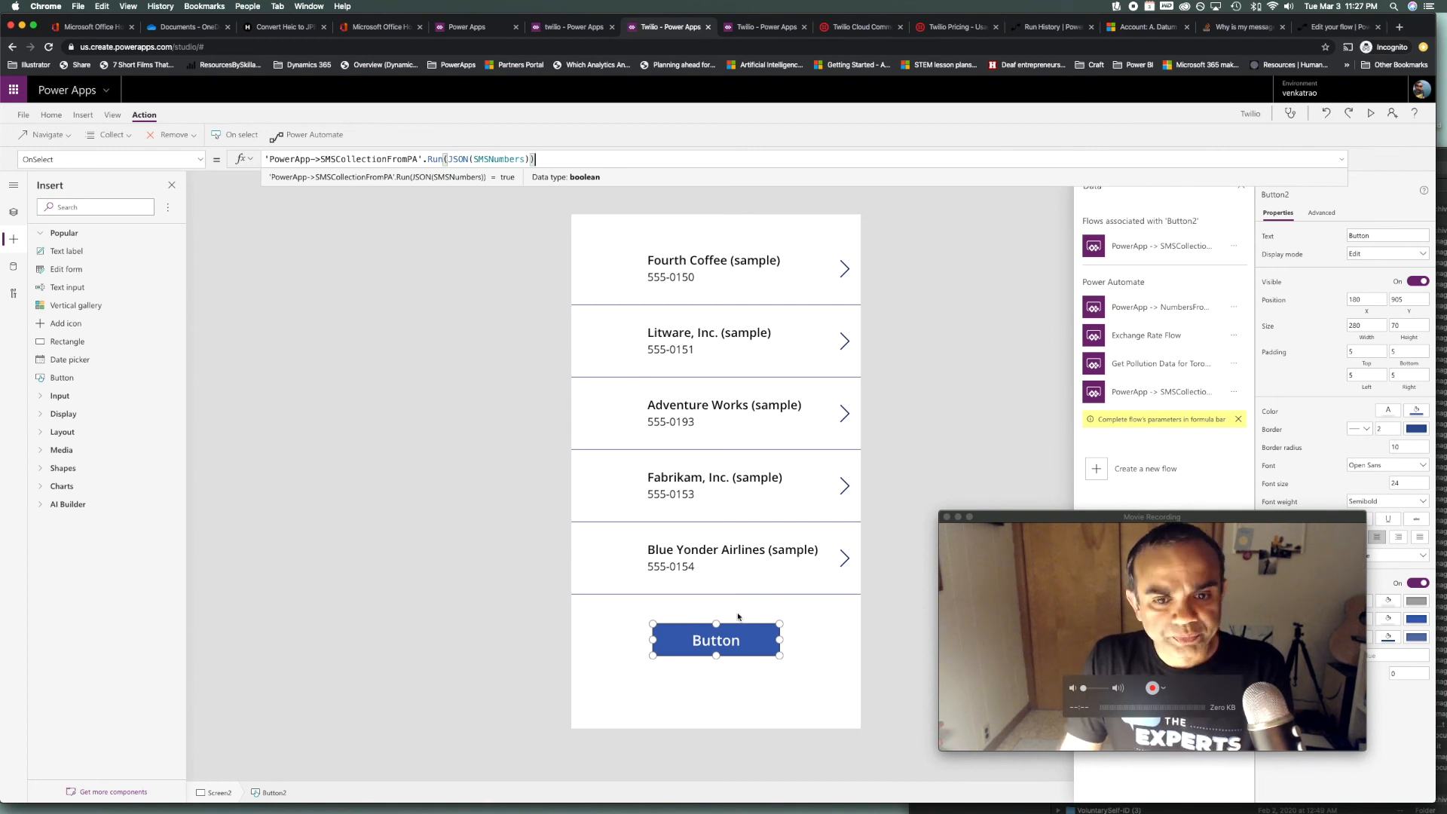
{"action": "left_click", "coordinate": [728, 640], "text": "alt"}
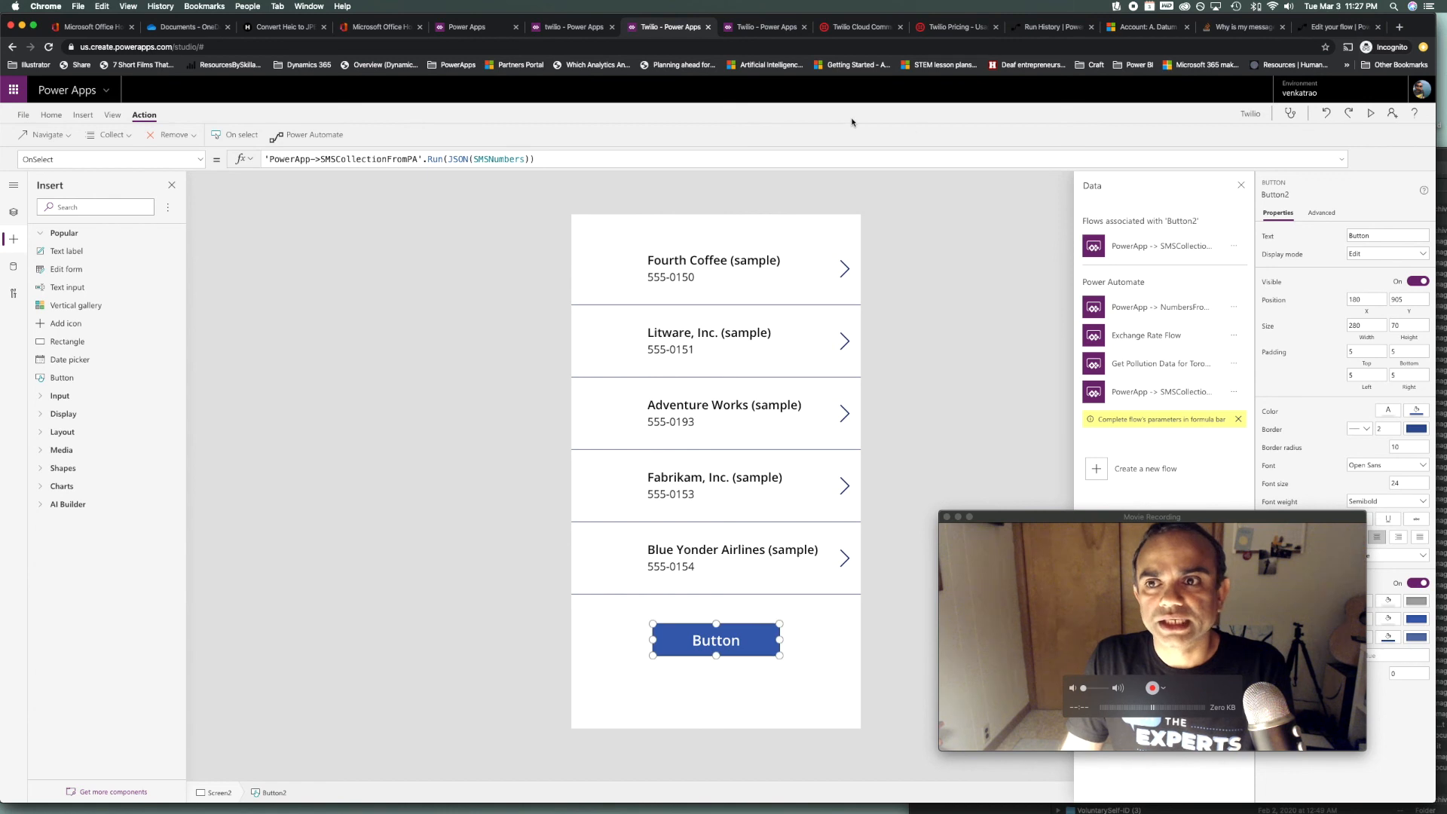
Confirm the latest run received the phone-number JSON, select that value, and open the flow for editing
{"action": "left_click", "coordinate": [1340, 27]}
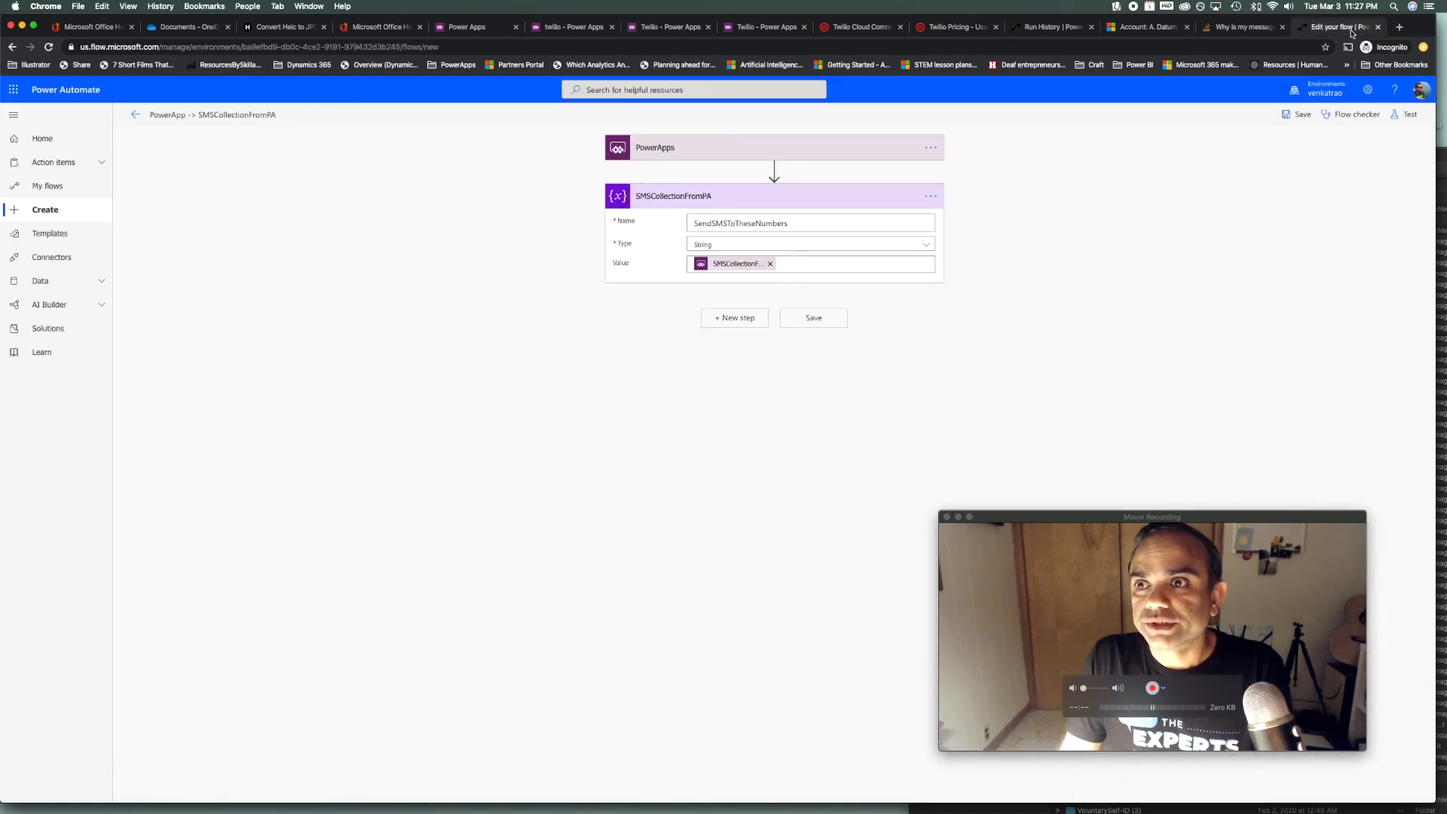
{"action": "left_click", "coordinate": [136, 114]}
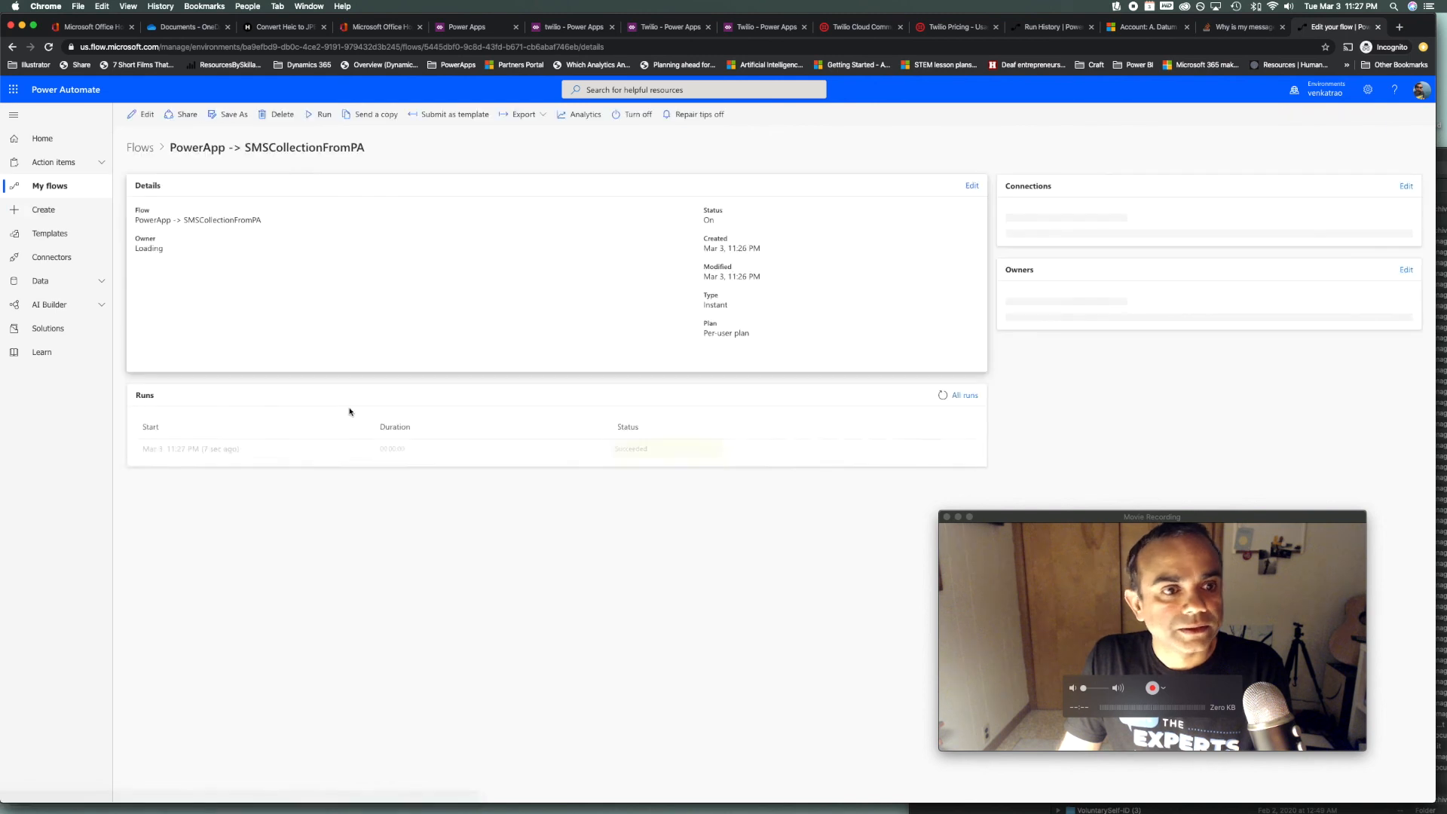
{"action": "left_click", "coordinate": [190, 452]}
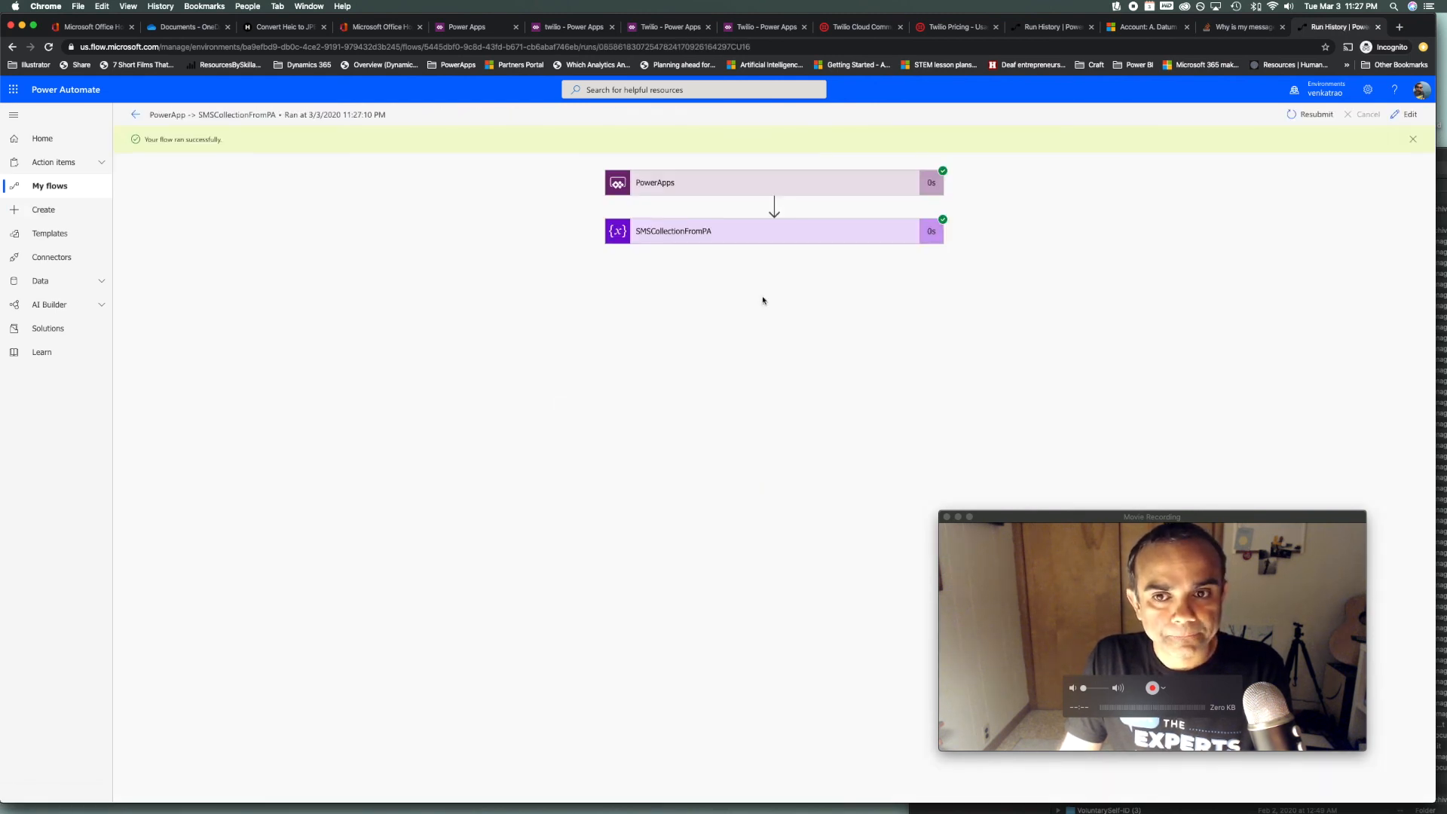
{"action": "left_click", "coordinate": [907, 240]}
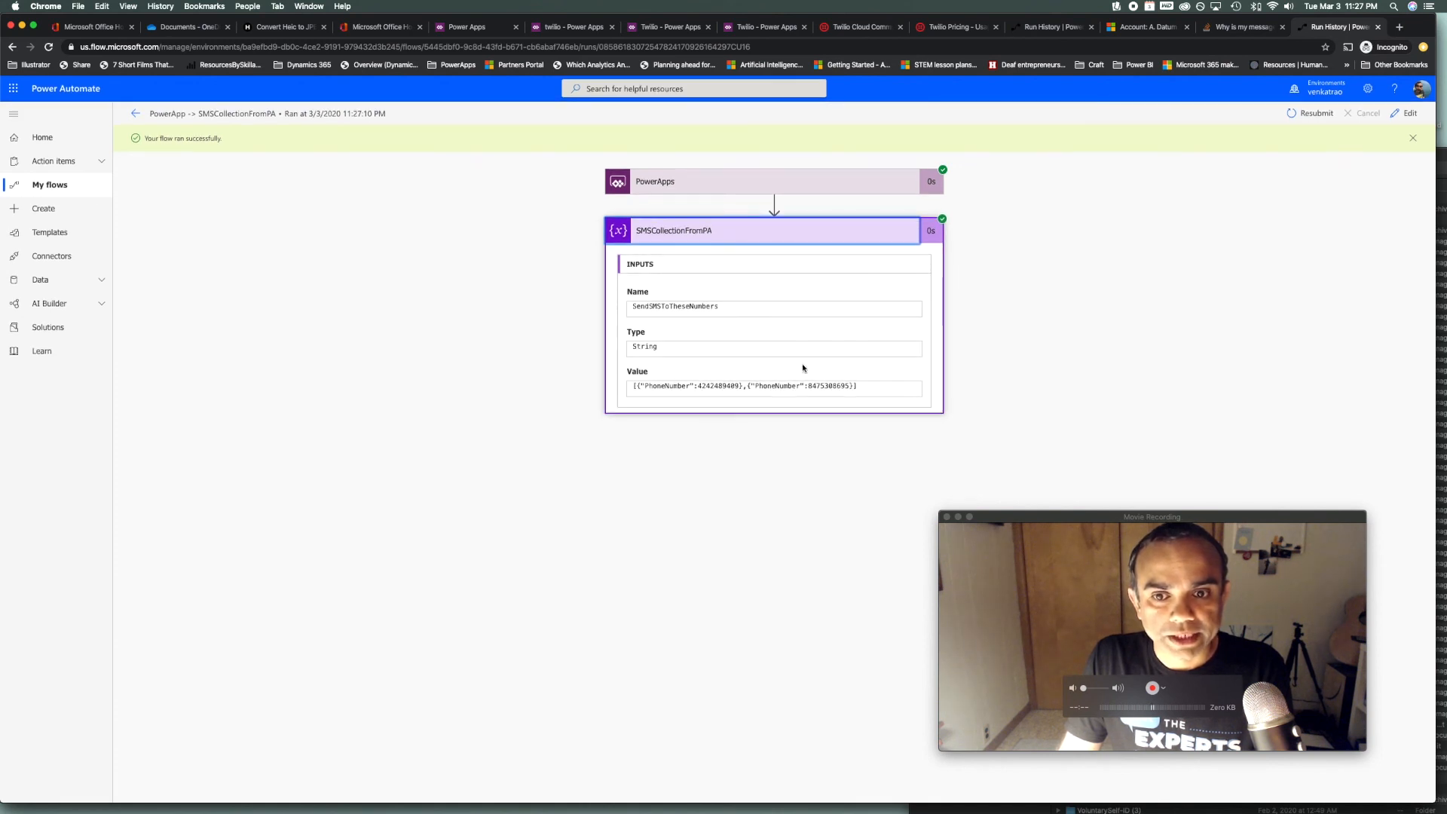
{"action": "left_click_drag", "start_coordinate": [871, 390], "coordinate": [632, 391]}
{"action": "key", "text": "super+c"}
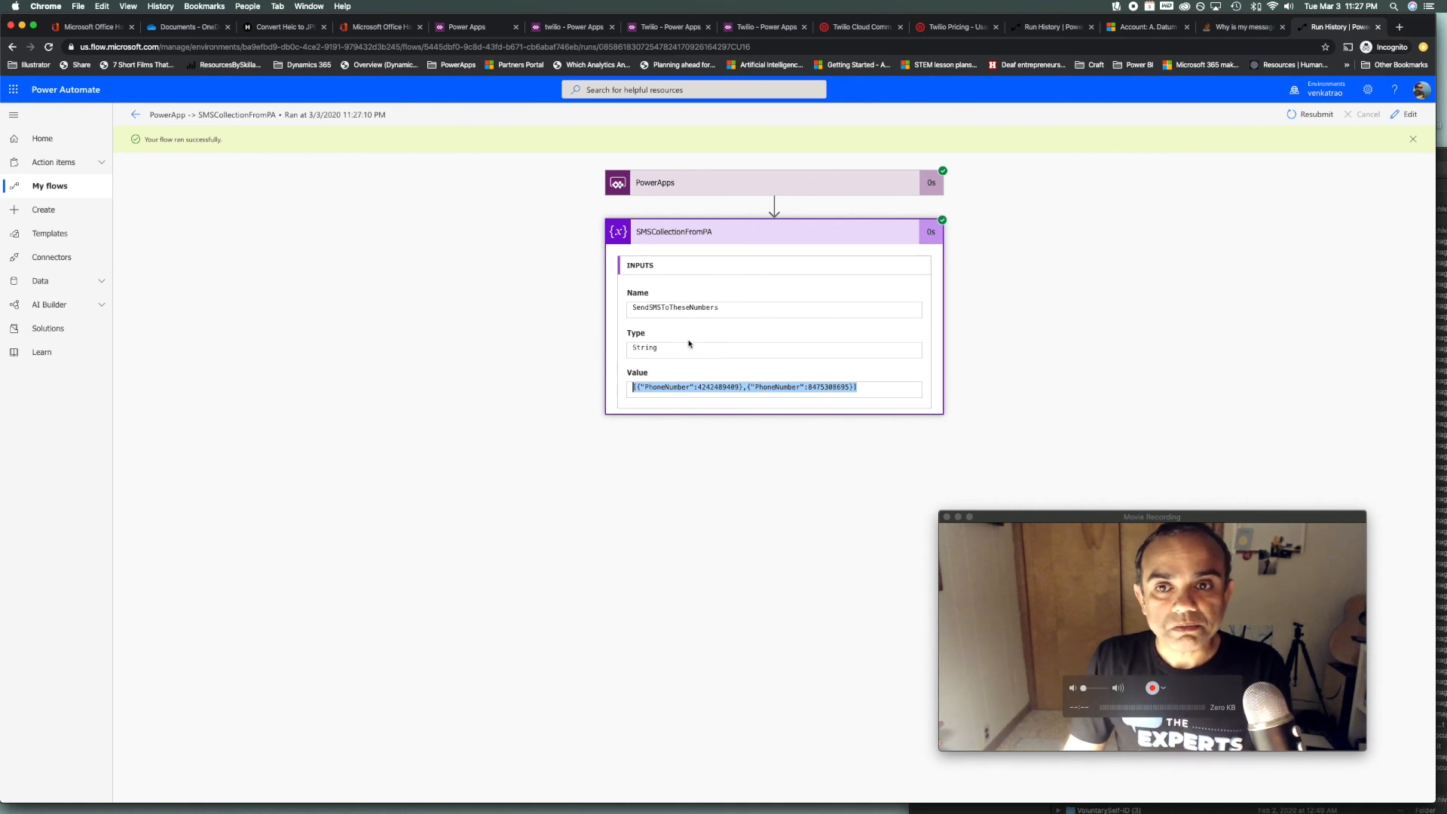
{"action": "left_click", "coordinate": [1406, 114]}
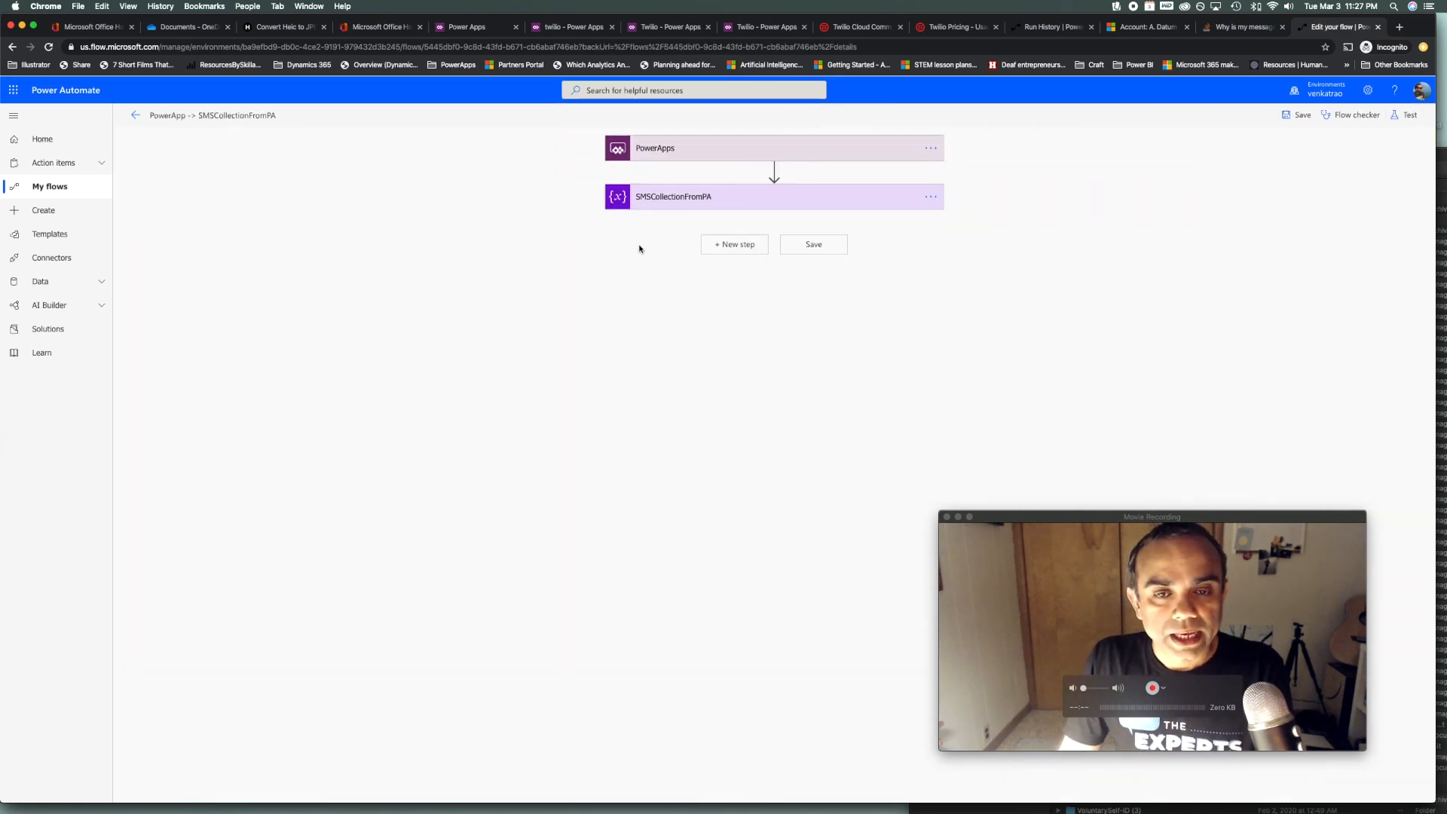
Add a Parse JSON action after SMSCollectionFromPA
{"action": "left_click", "coordinate": [746, 247]}
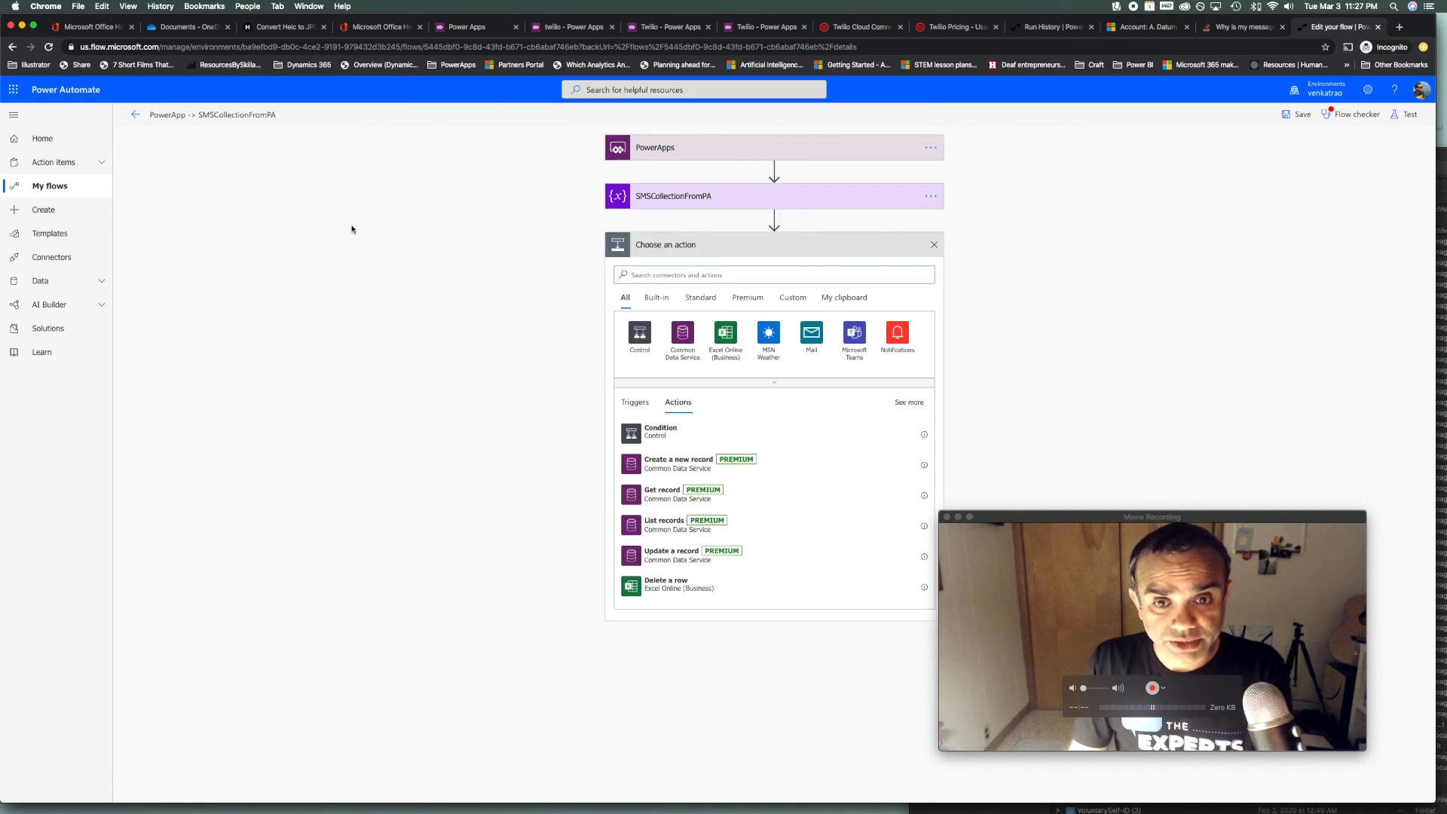
{"action": "type", "text": "parse"}
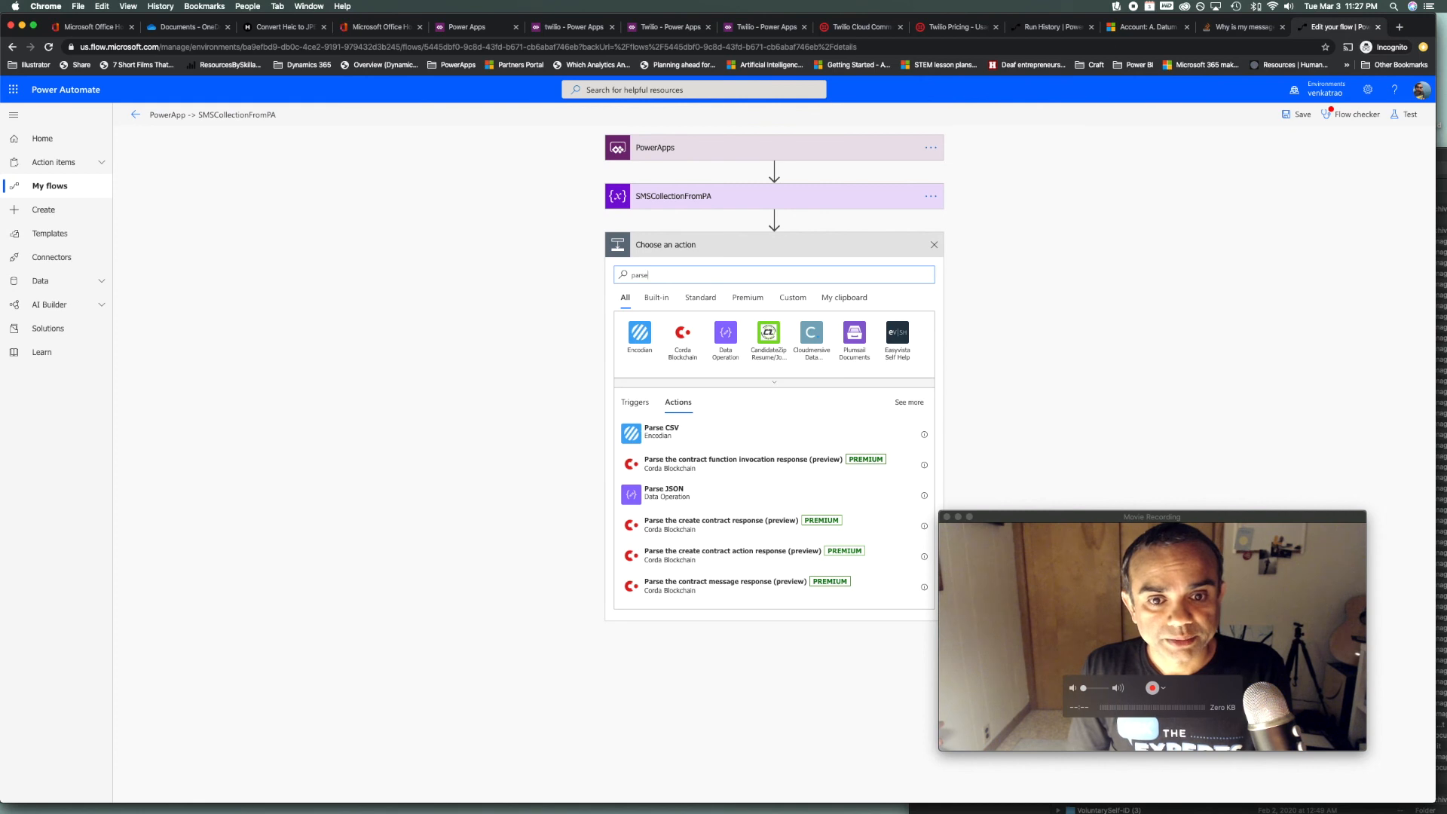
{"action": "type", "text": "js"}
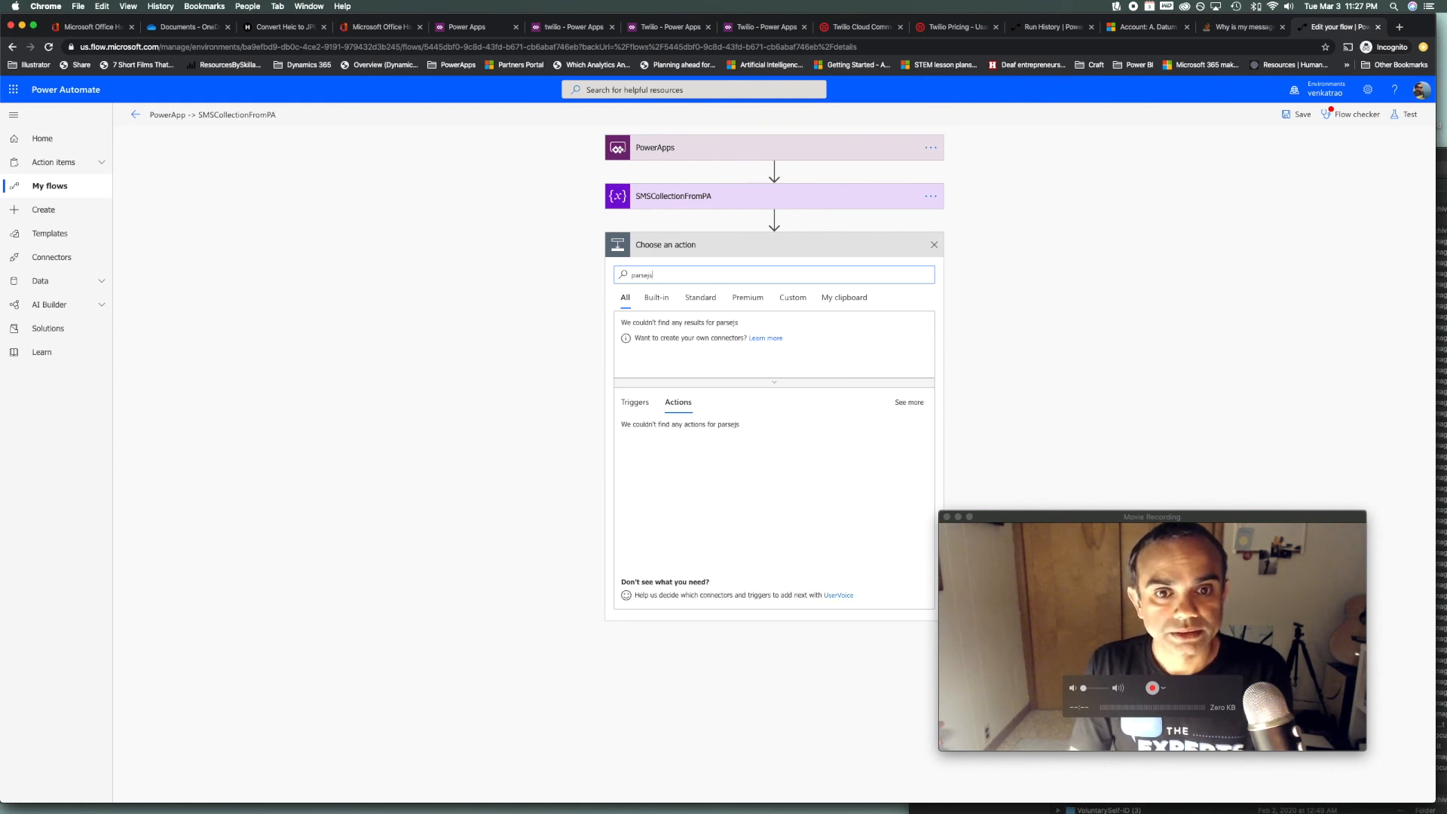
{"action": "key", "text": "BackSpace"}
{"action": "key", "text": "BackSpace"}
{"action": "type", "text": "json"}
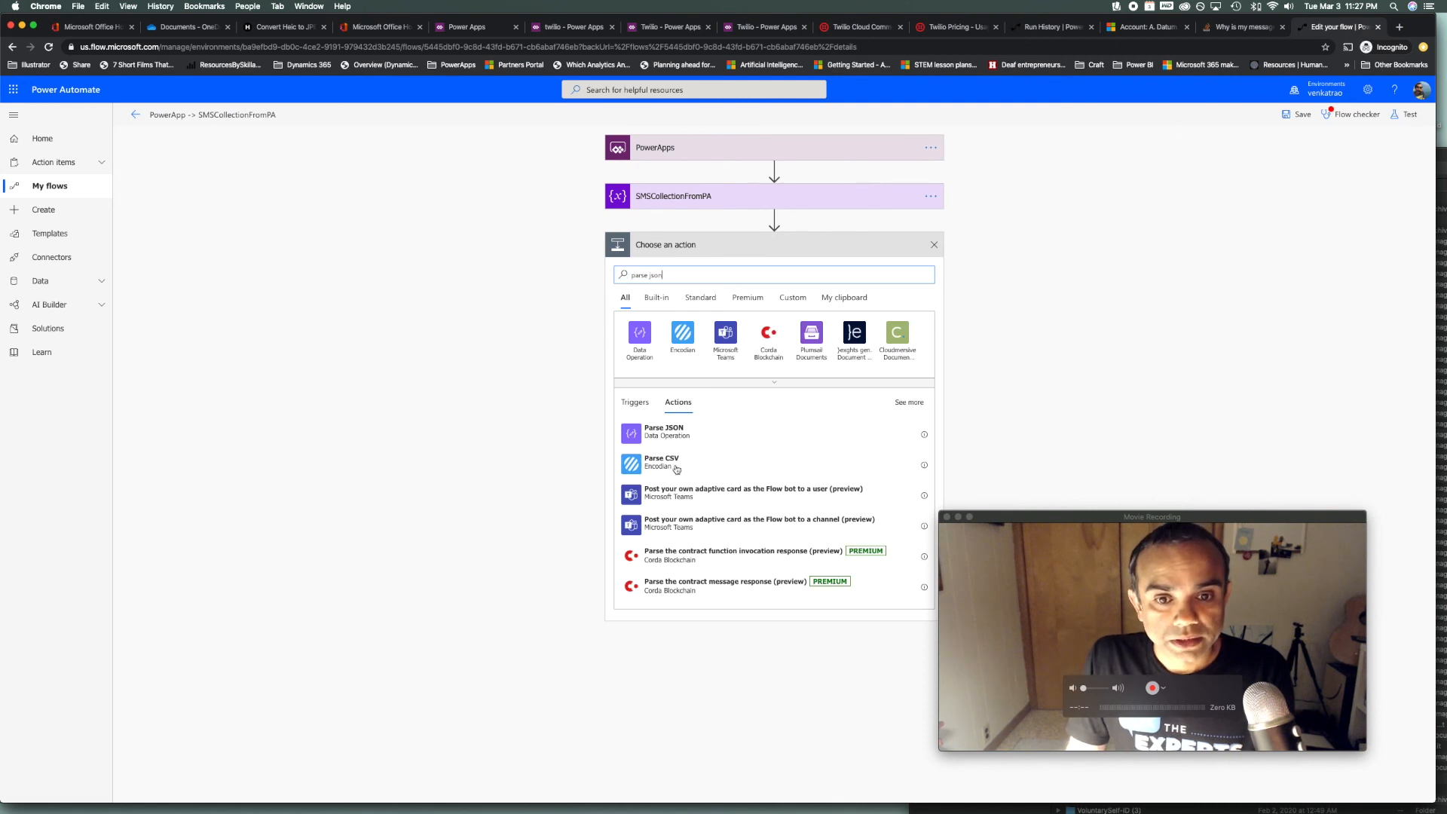
{"action": "left_click", "coordinate": [679, 433]}
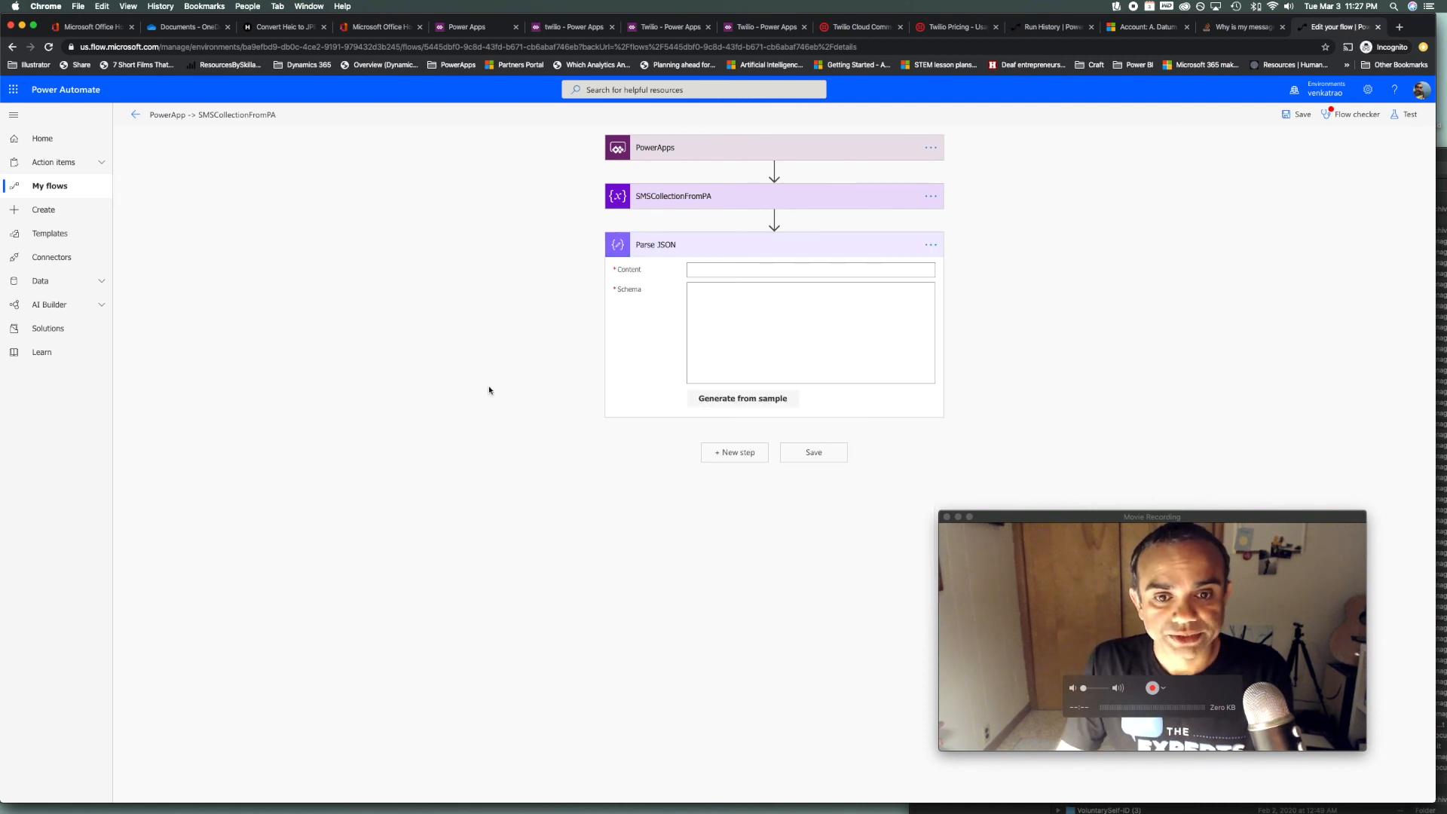
Set the Parse JSON Content to the SendSMSToTheseNumbers variable
{"action": "left_click", "coordinate": [750, 267]}
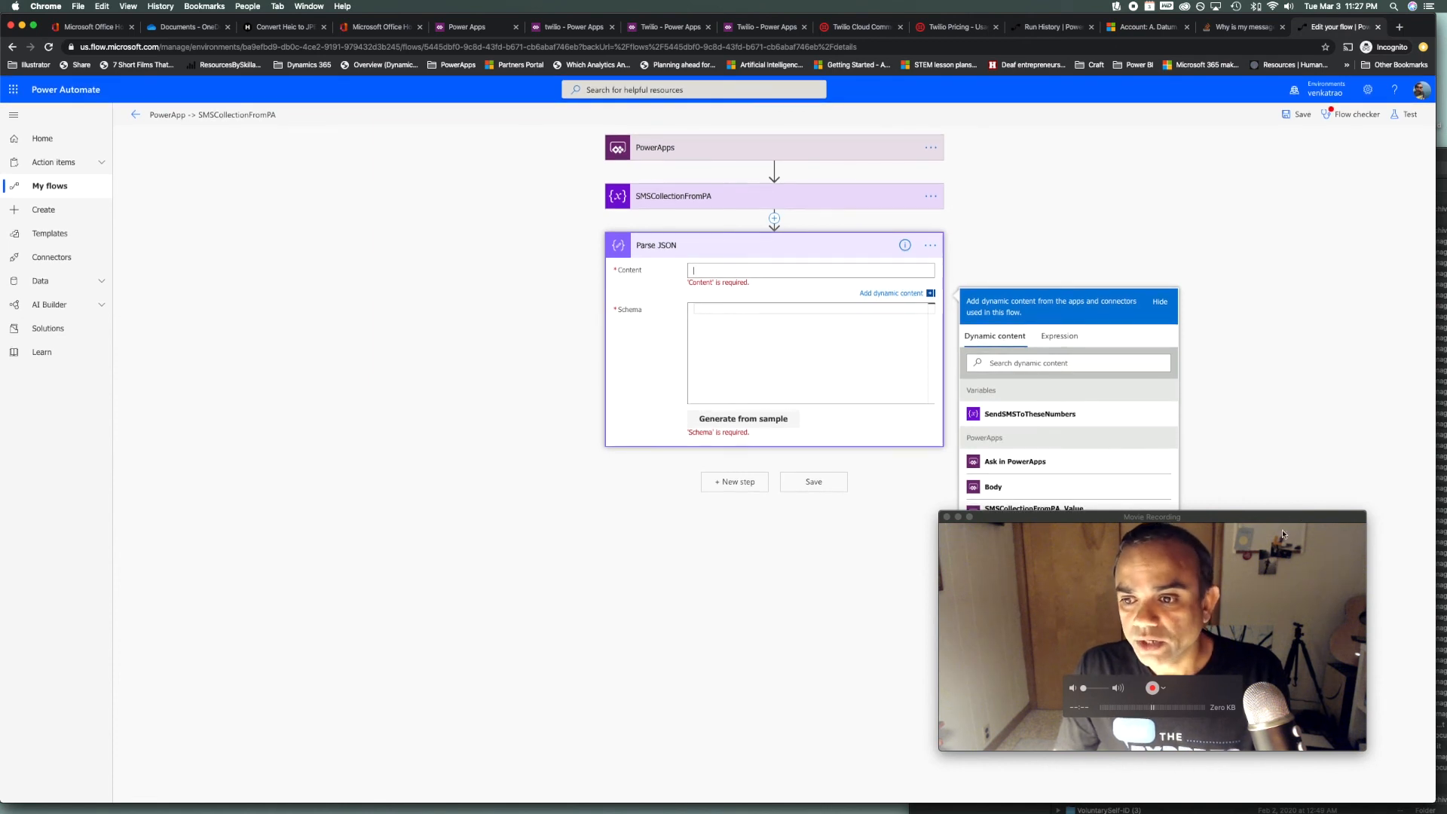
{"action": "left_click_drag", "start_coordinate": [1277, 518], "coordinate": [1315, 557]}
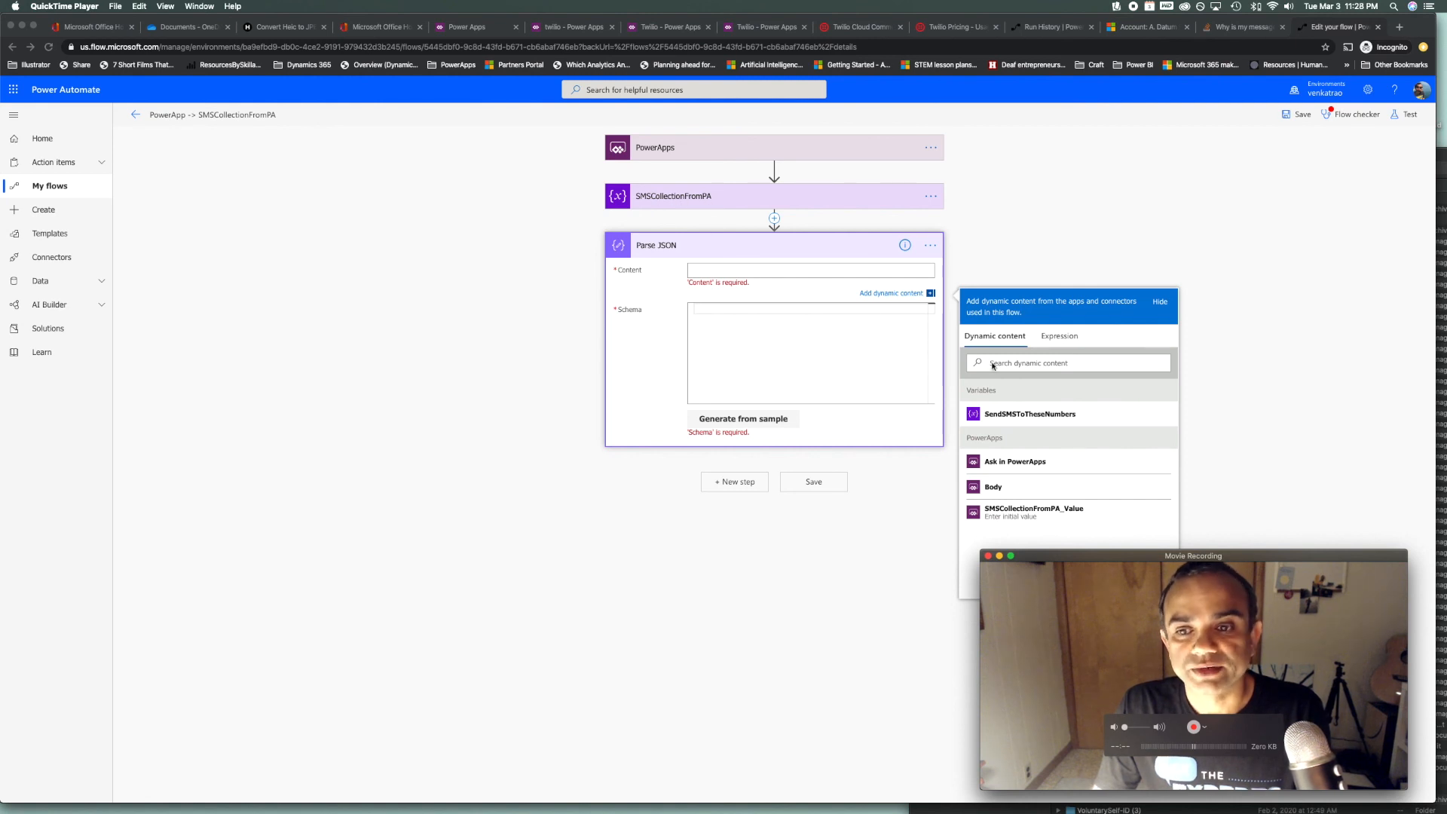
{"action": "left_click", "coordinate": [1038, 421]}
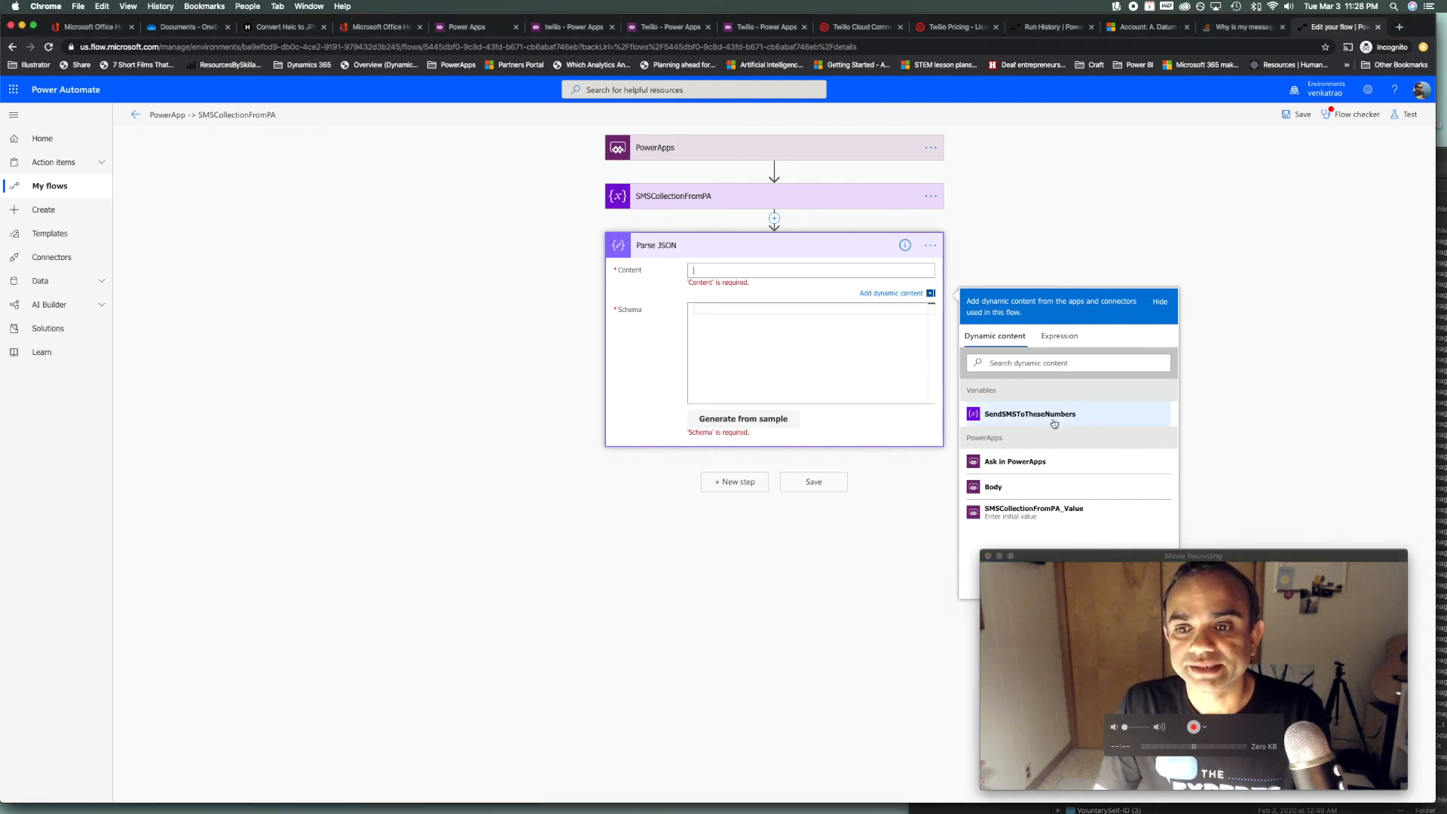
{"action": "left_click", "coordinate": [1052, 414]}
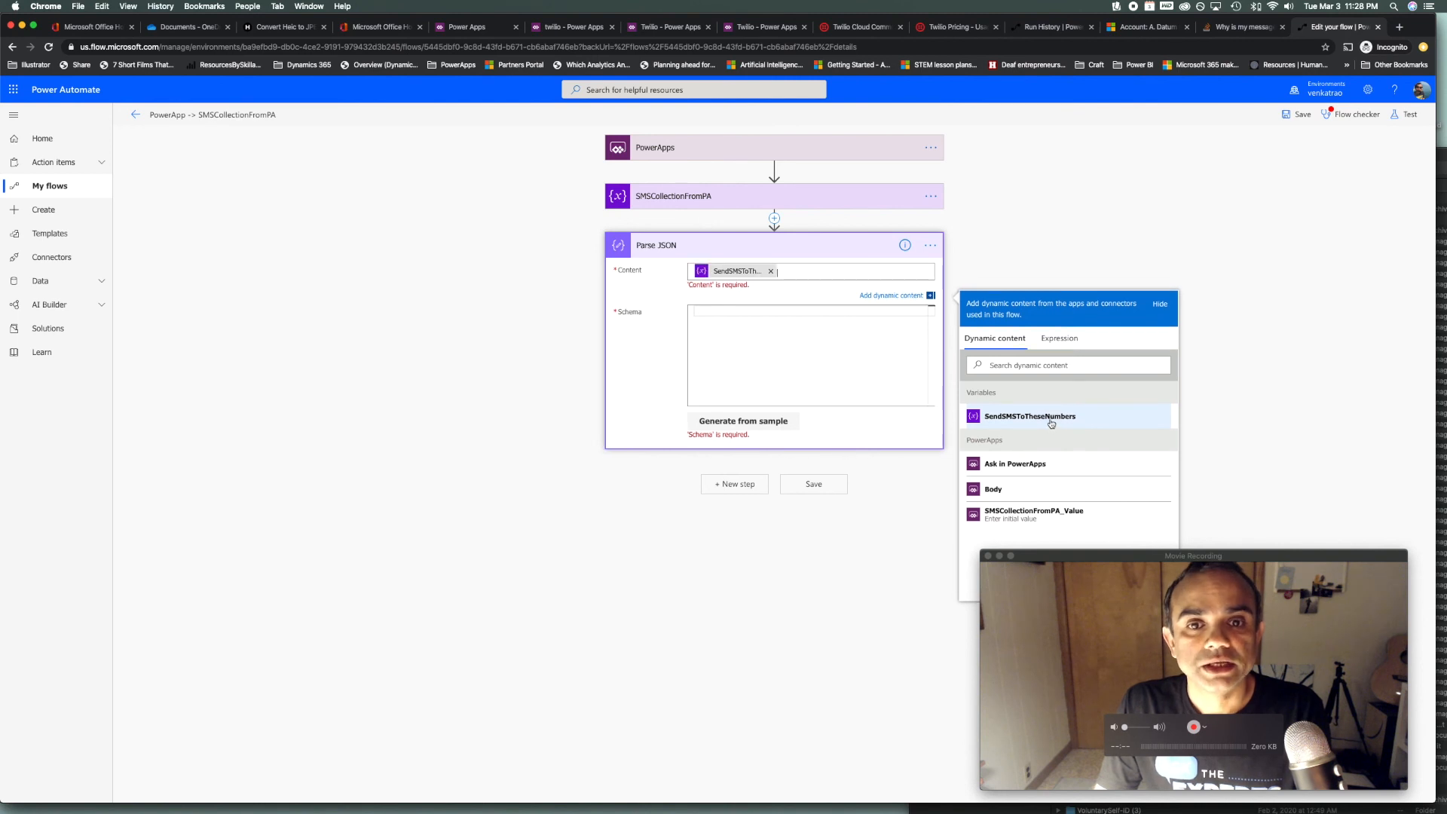
{"action": "left_click", "coordinate": [720, 305]}
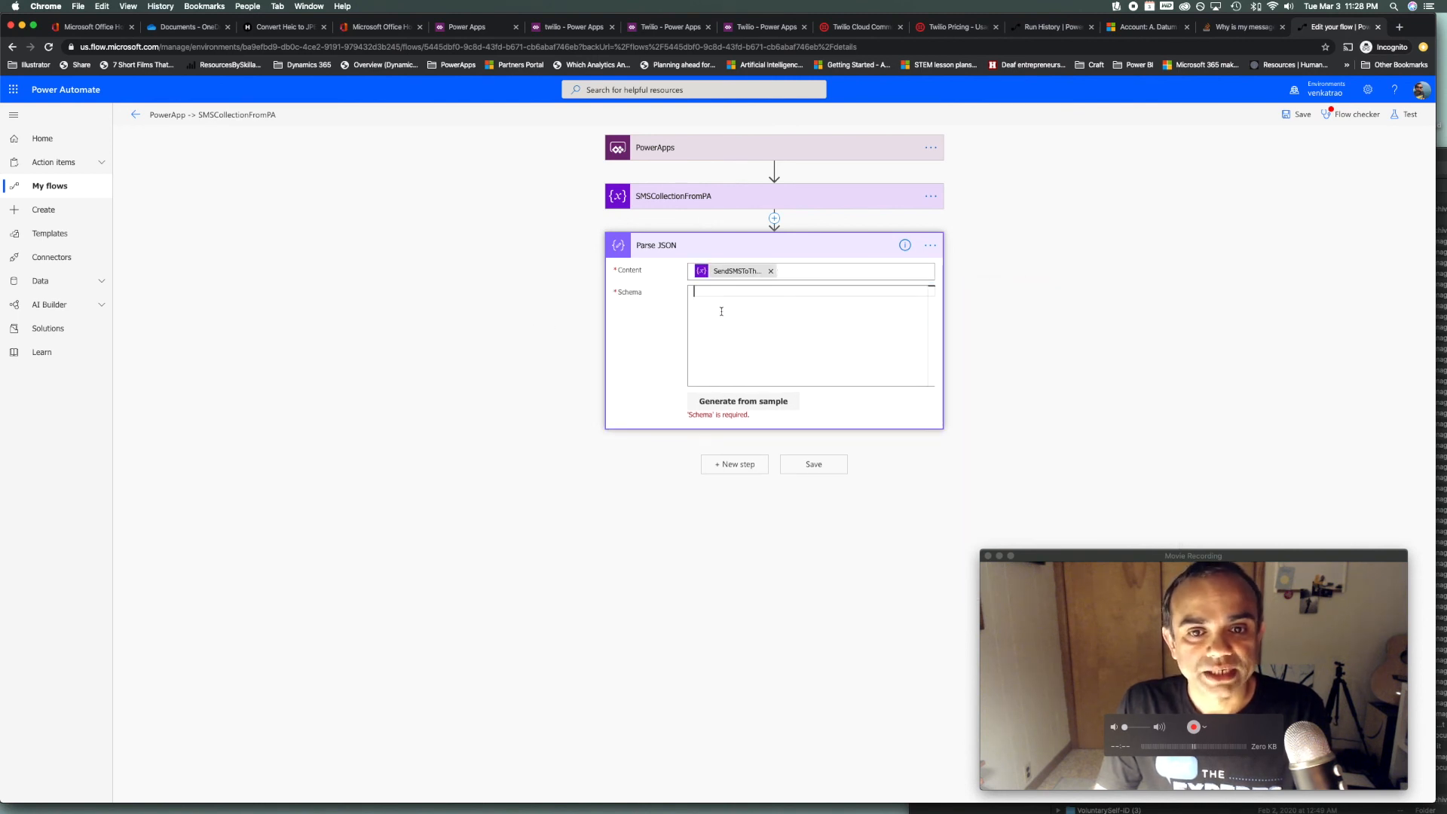
Generate the Parse JSON schema from the pasted phone-number sample, defining an integer PhoneNumber
{"action": "left_click", "coordinate": [746, 401]}
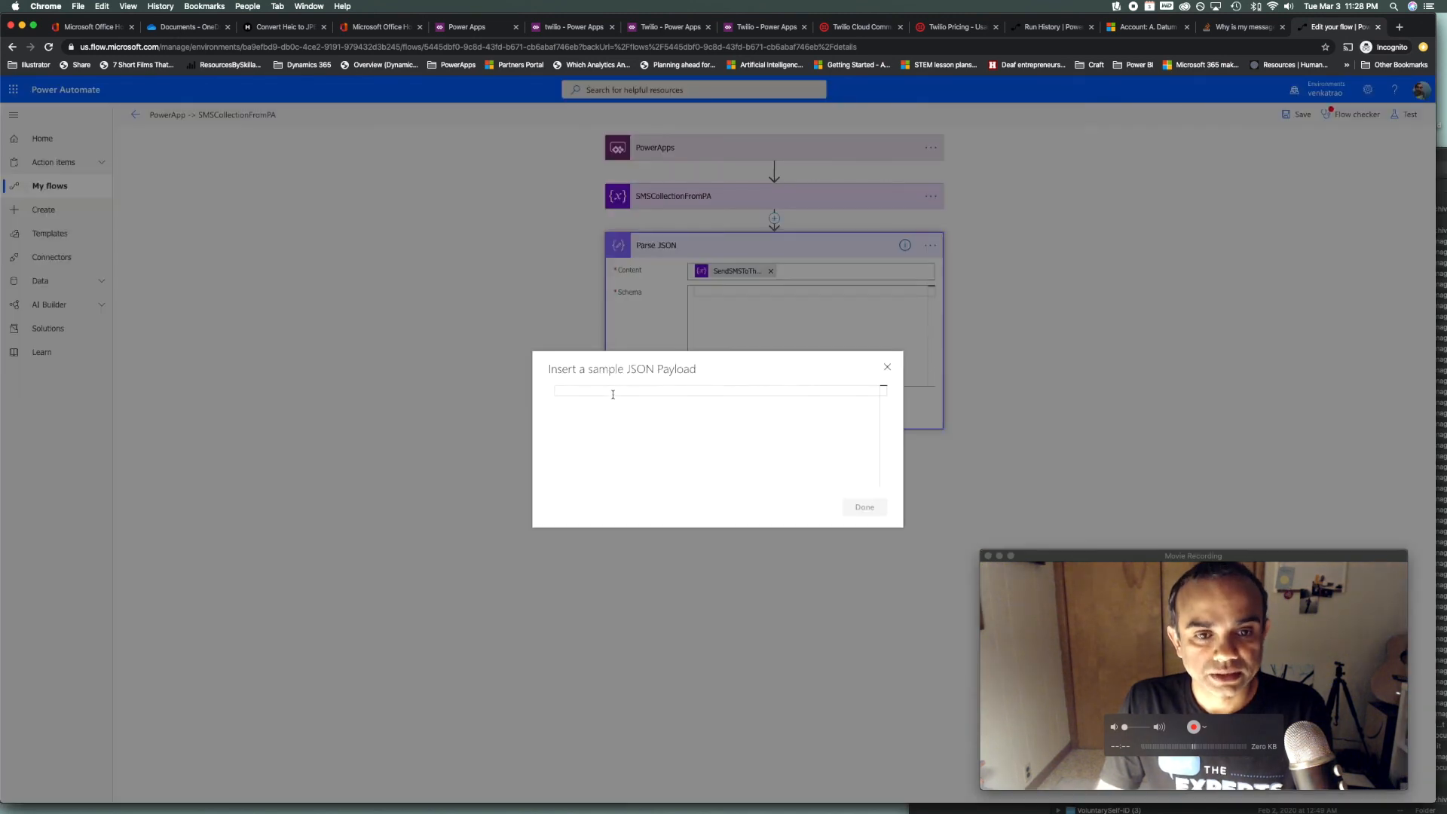
{"action": "key", "text": "super+v"}
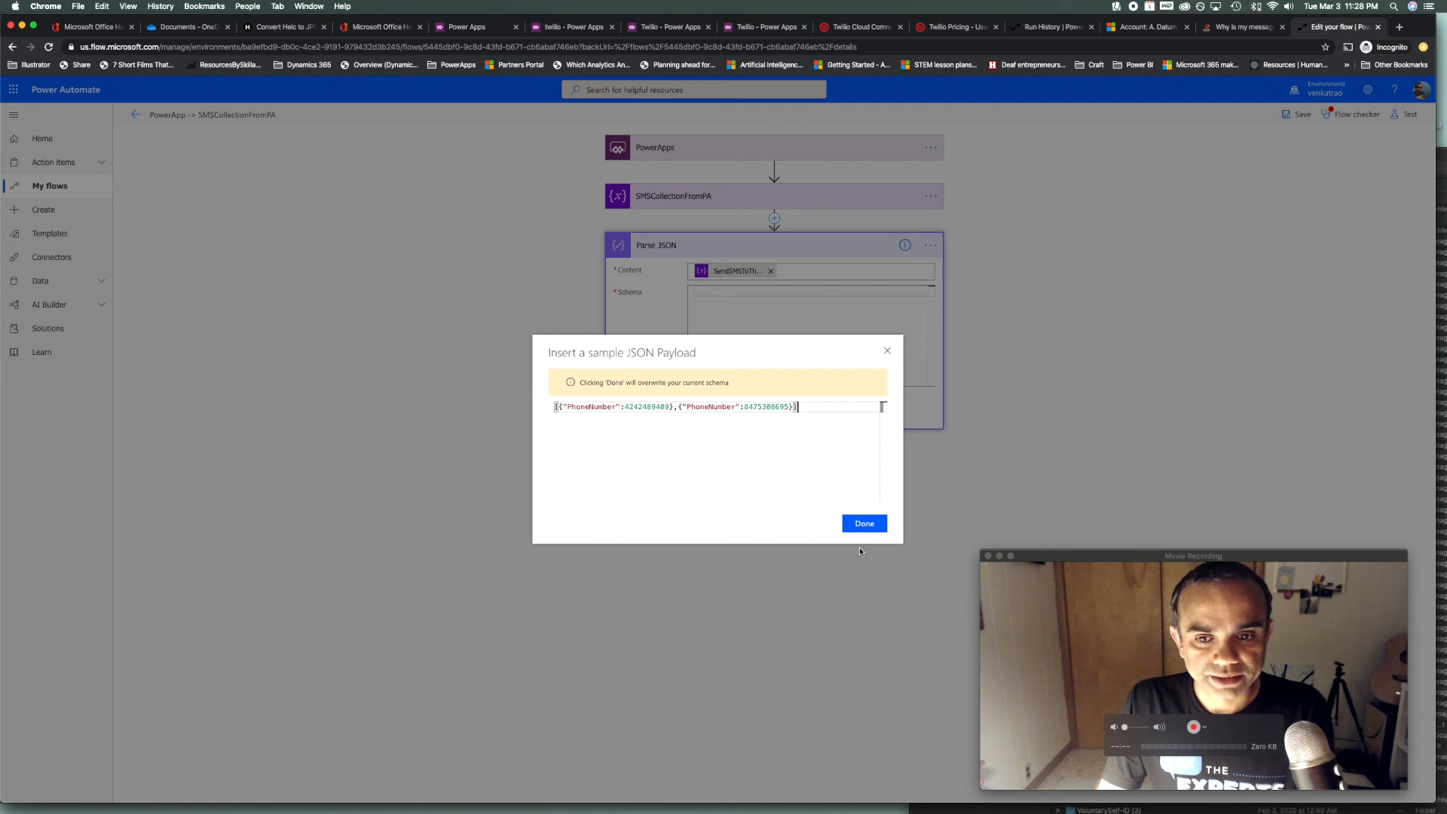
{"action": "left_click", "coordinate": [865, 529]}
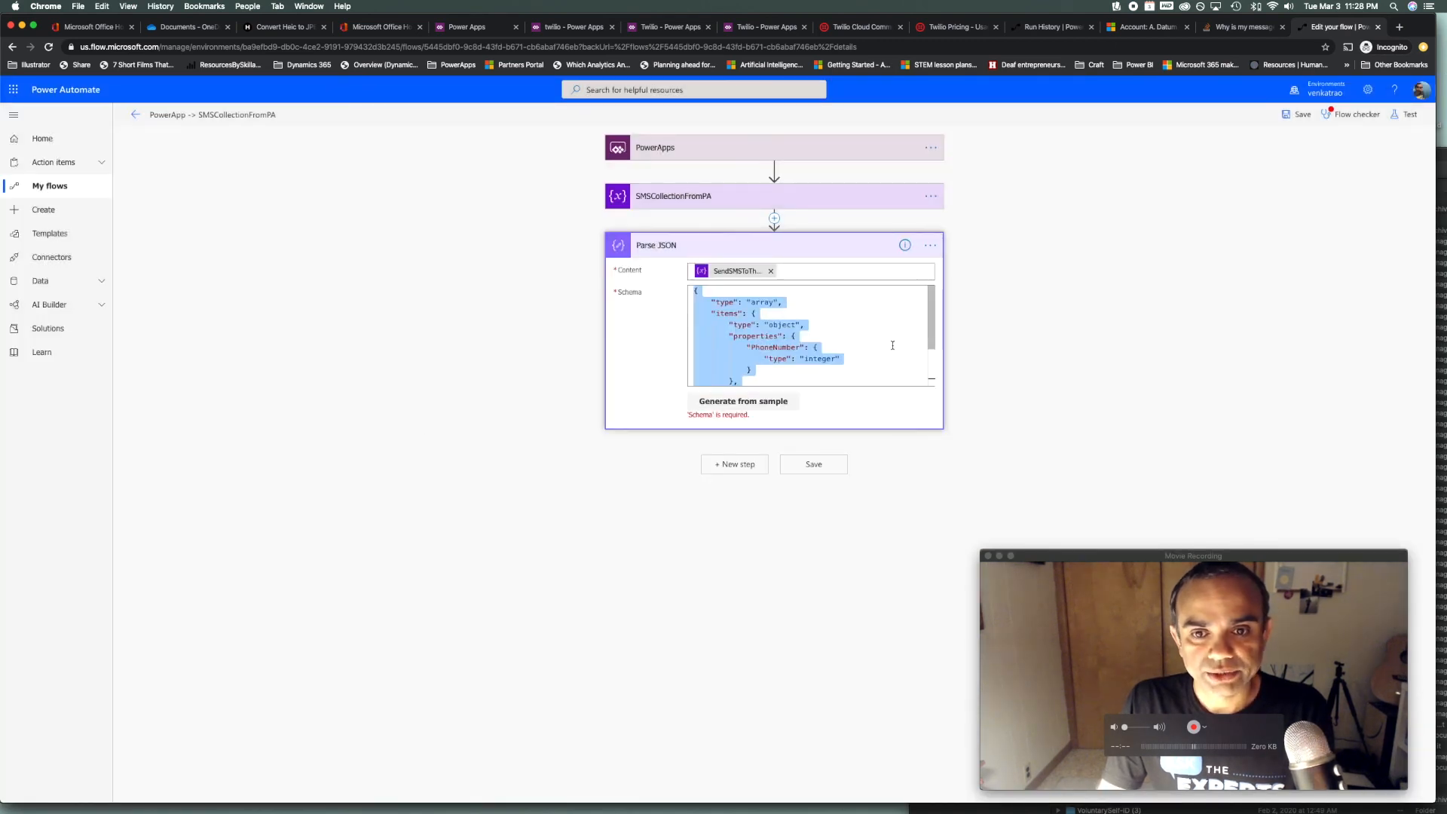
{"action": "scroll", "coordinate": [921, 331], "scroll_direction": "down", "scroll_amount": 3}
{"action": "scroll", "coordinate": [918, 347], "scroll_direction": "up", "scroll_amount": 3}
{"action": "scroll", "coordinate": [913, 366], "scroll_direction": "down", "scroll_amount": 3}
{"action": "scroll", "coordinate": [914, 340], "scroll_direction": "up", "scroll_amount": 3}
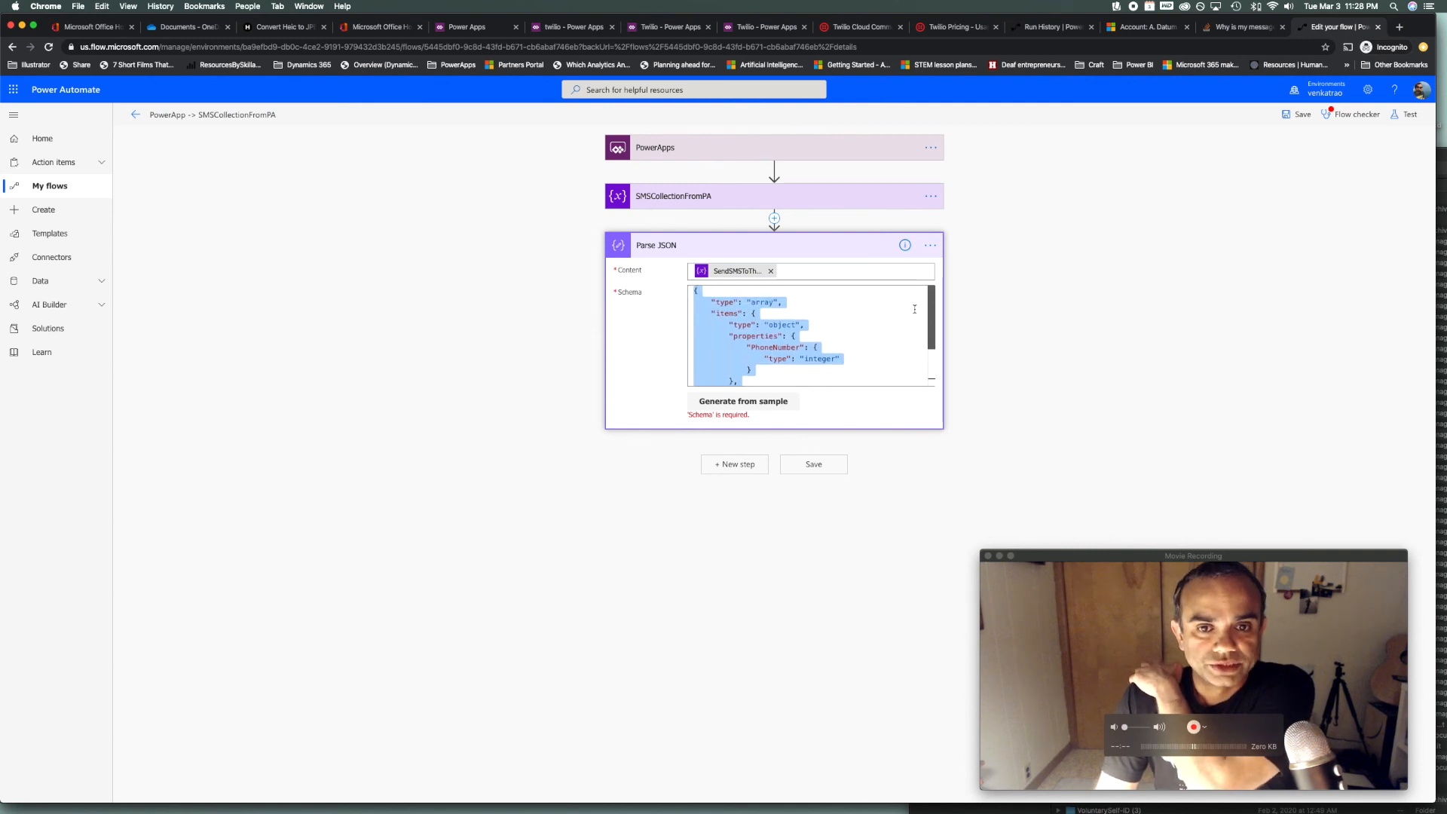
{"action": "scroll", "coordinate": [914, 324], "scroll_direction": "down", "scroll_amount": 3}
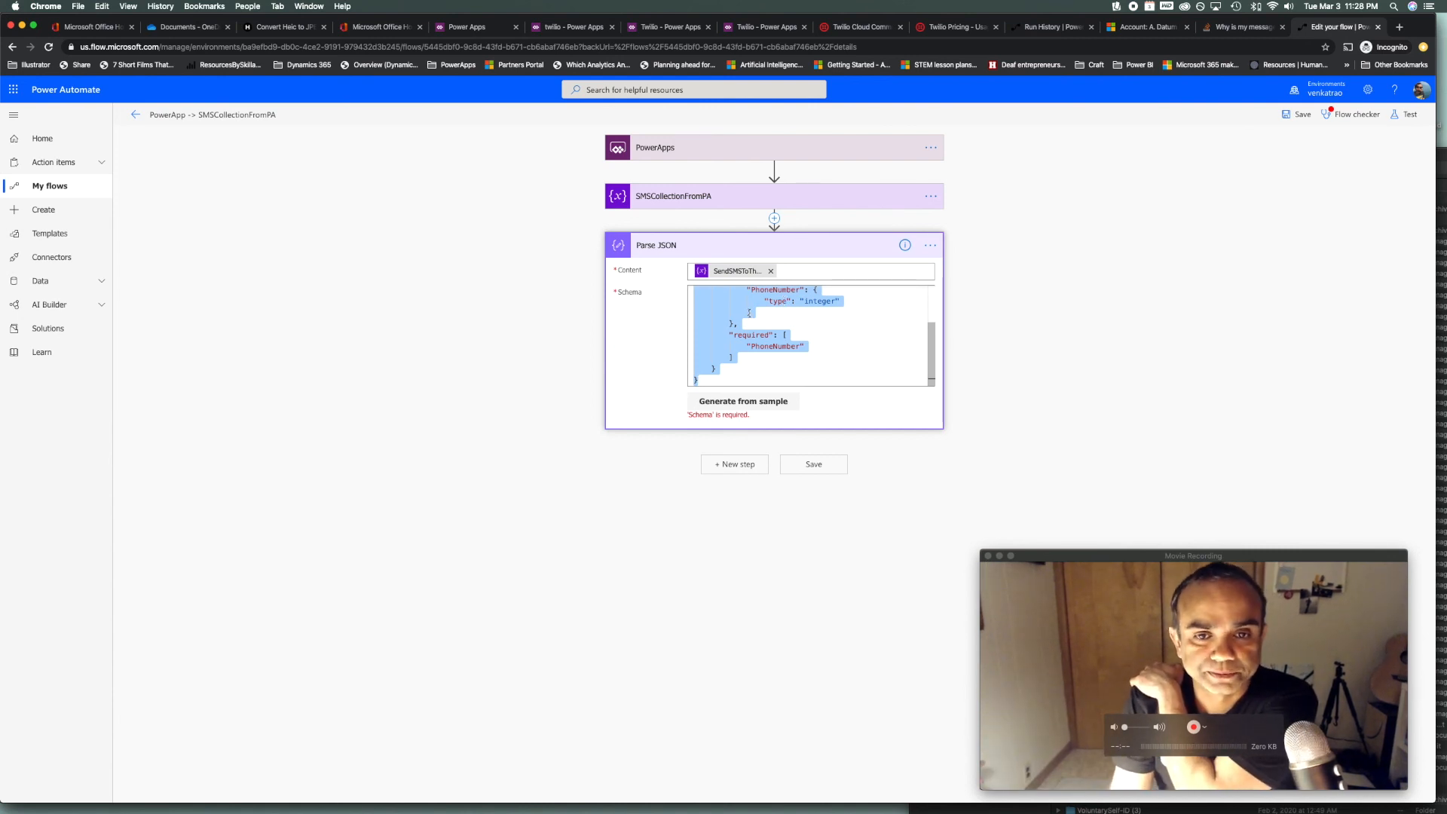
{"action": "left_click", "coordinate": [565, 399]}
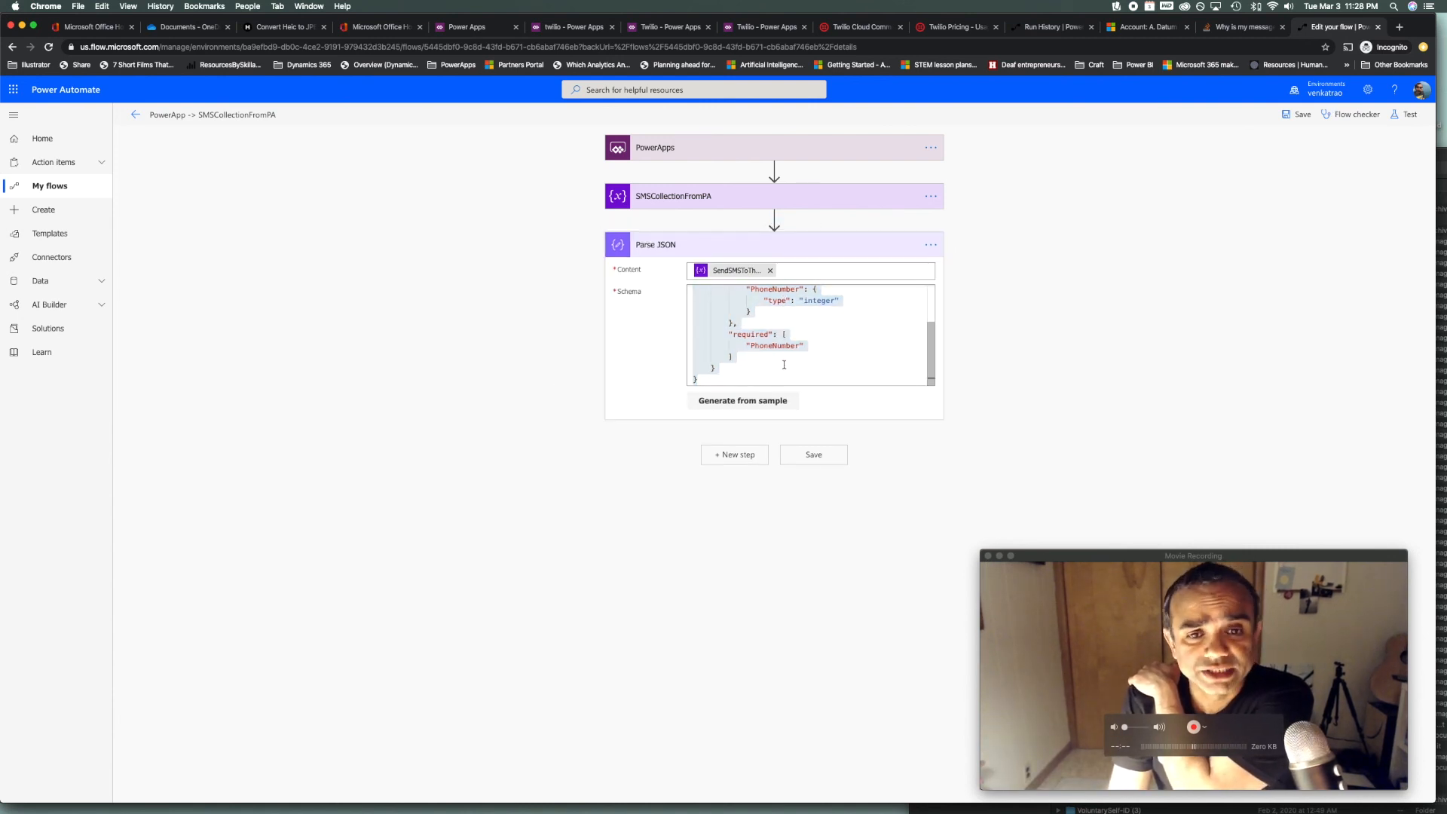
{"action": "left_click", "coordinate": [733, 455]}
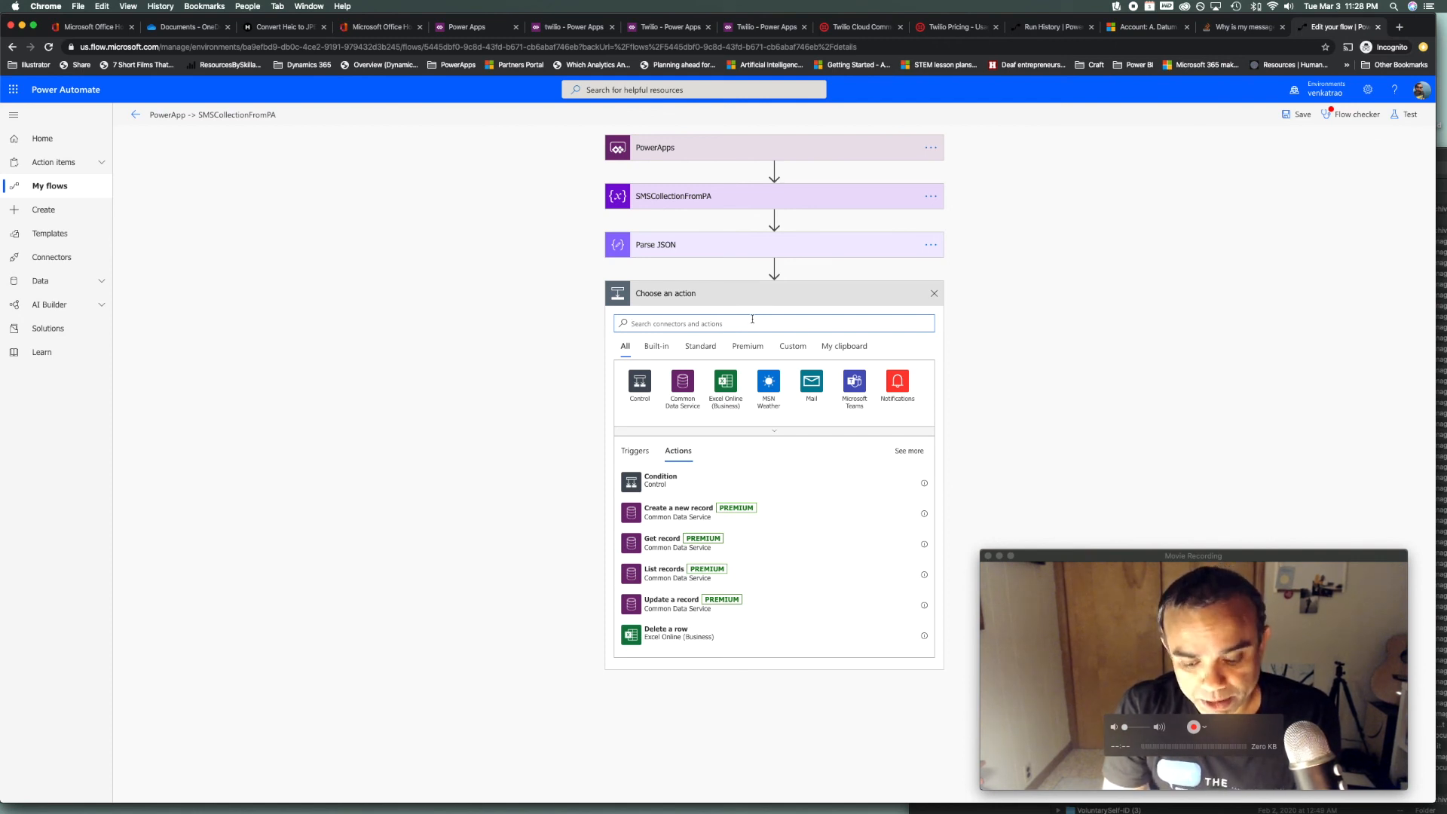
Add Twilio's Send Text Message (SMS) action after Parse JSON
{"action": "type", "text": "twilio"}
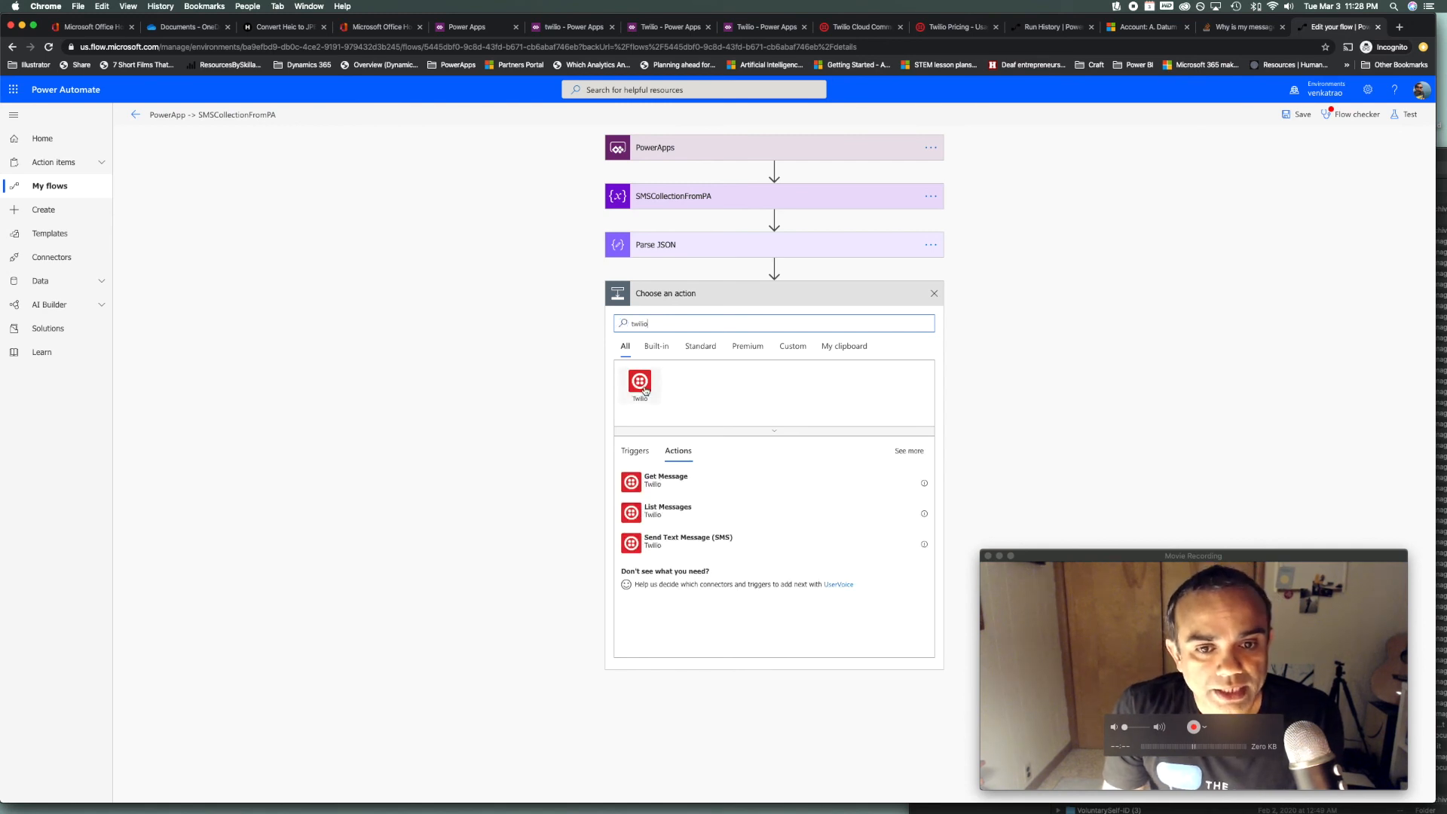
{"action": "left_click", "coordinate": [671, 551]}
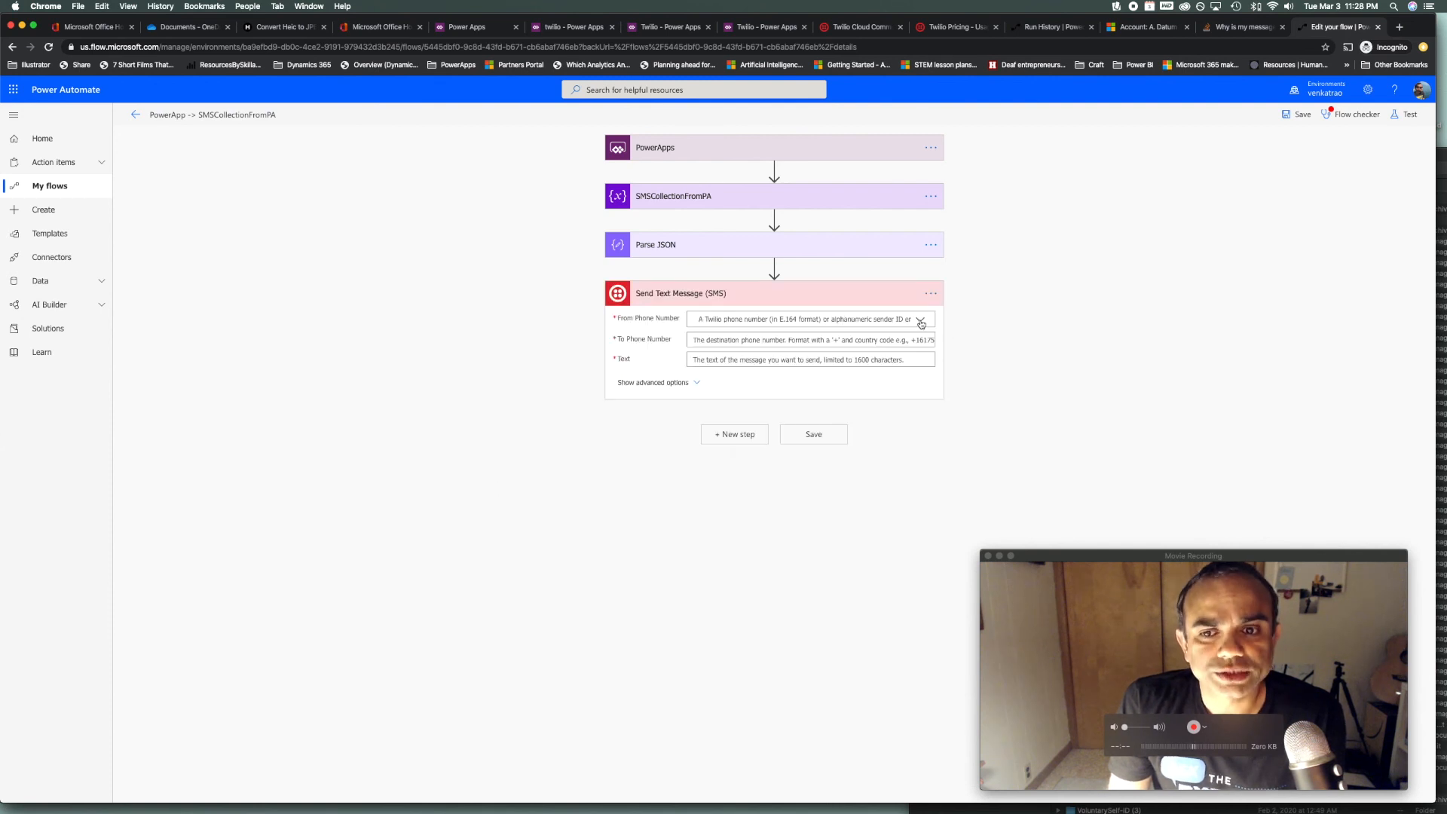
{"action": "left_click", "coordinate": [920, 319]}
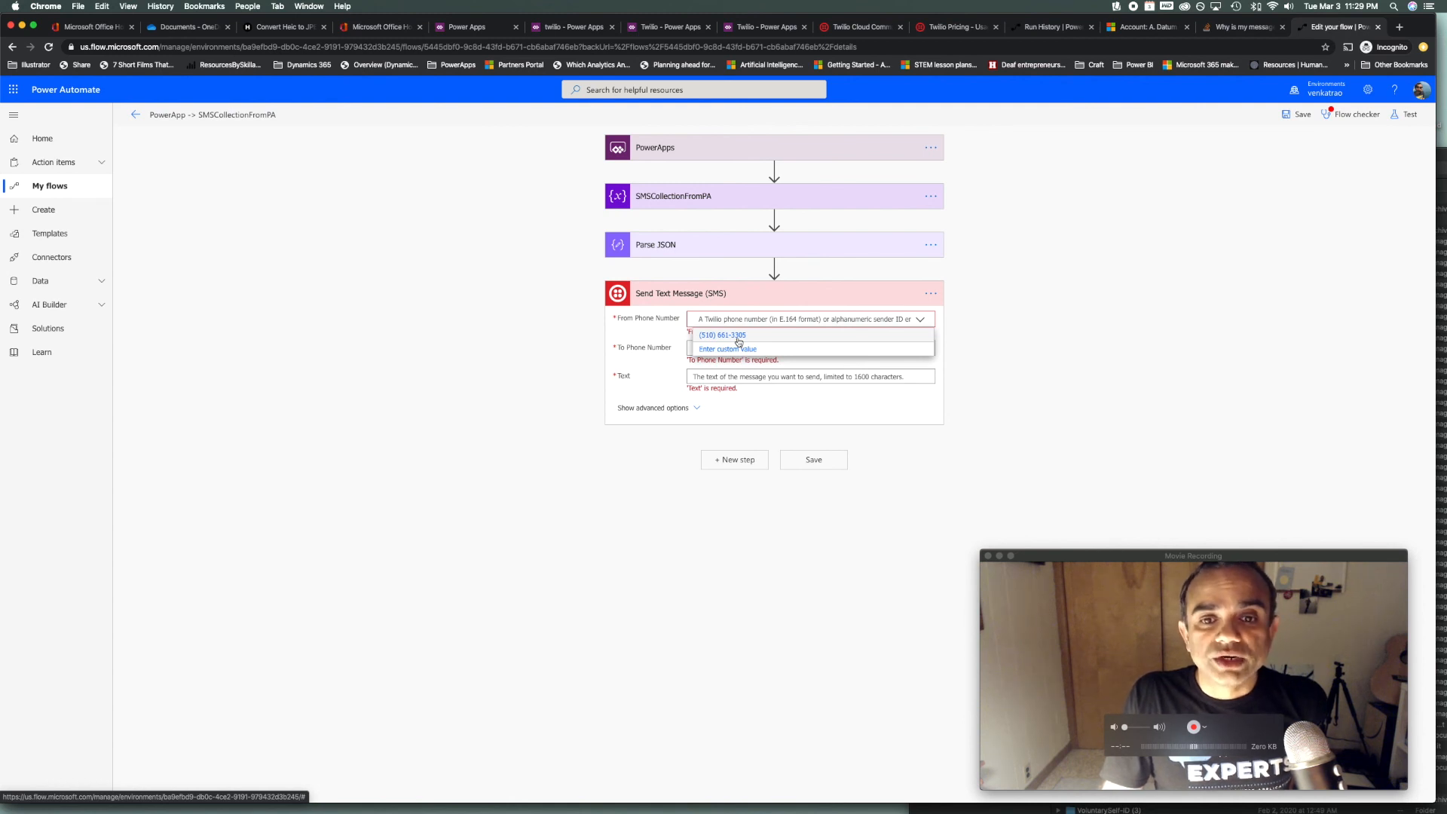
Send from the Twilio number to each parsed PhoneNumber with a 50%-off promotion message
{"action": "left_click", "coordinate": [738, 339]}
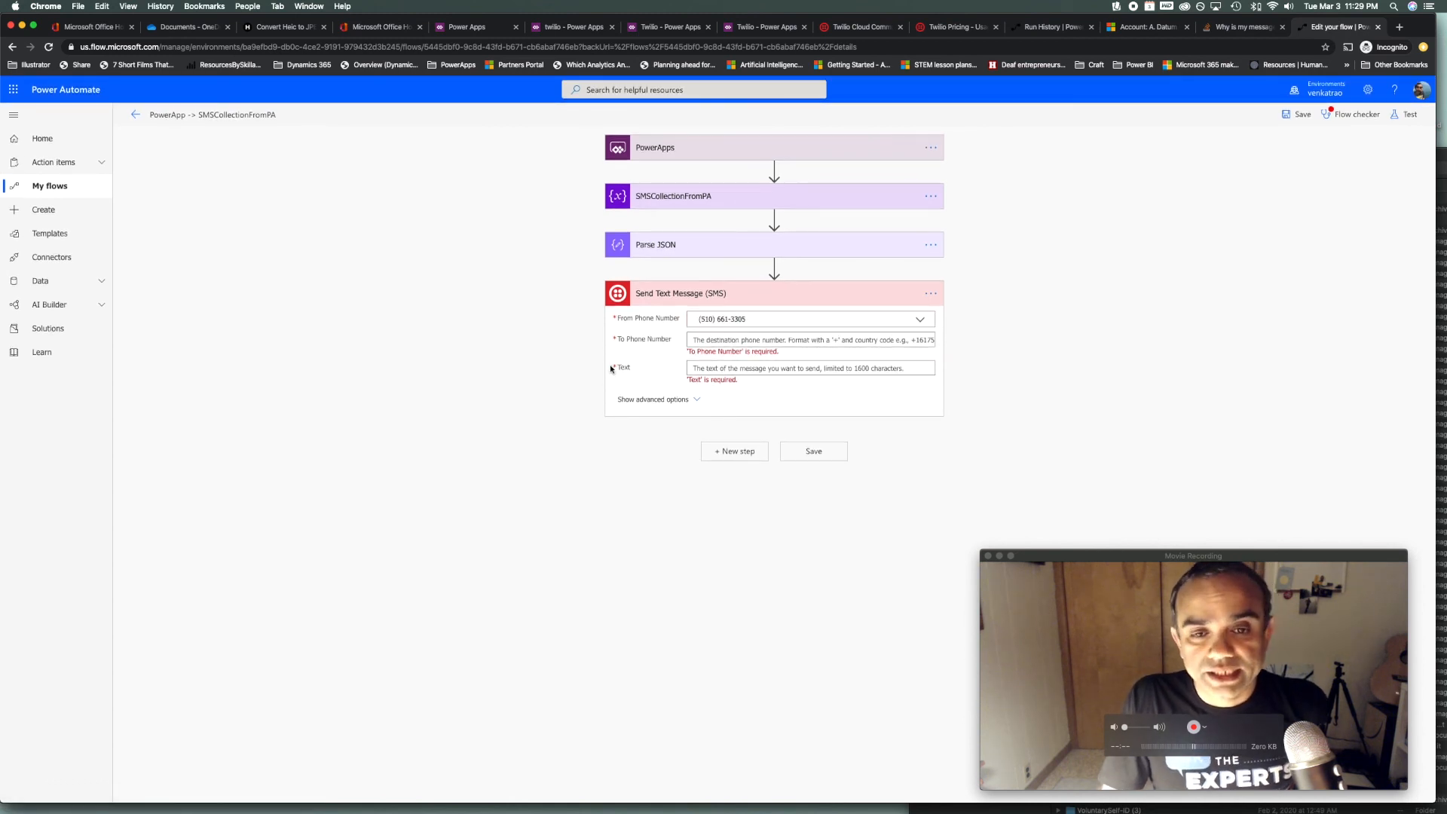
{"action": "left_click", "coordinate": [893, 340]}
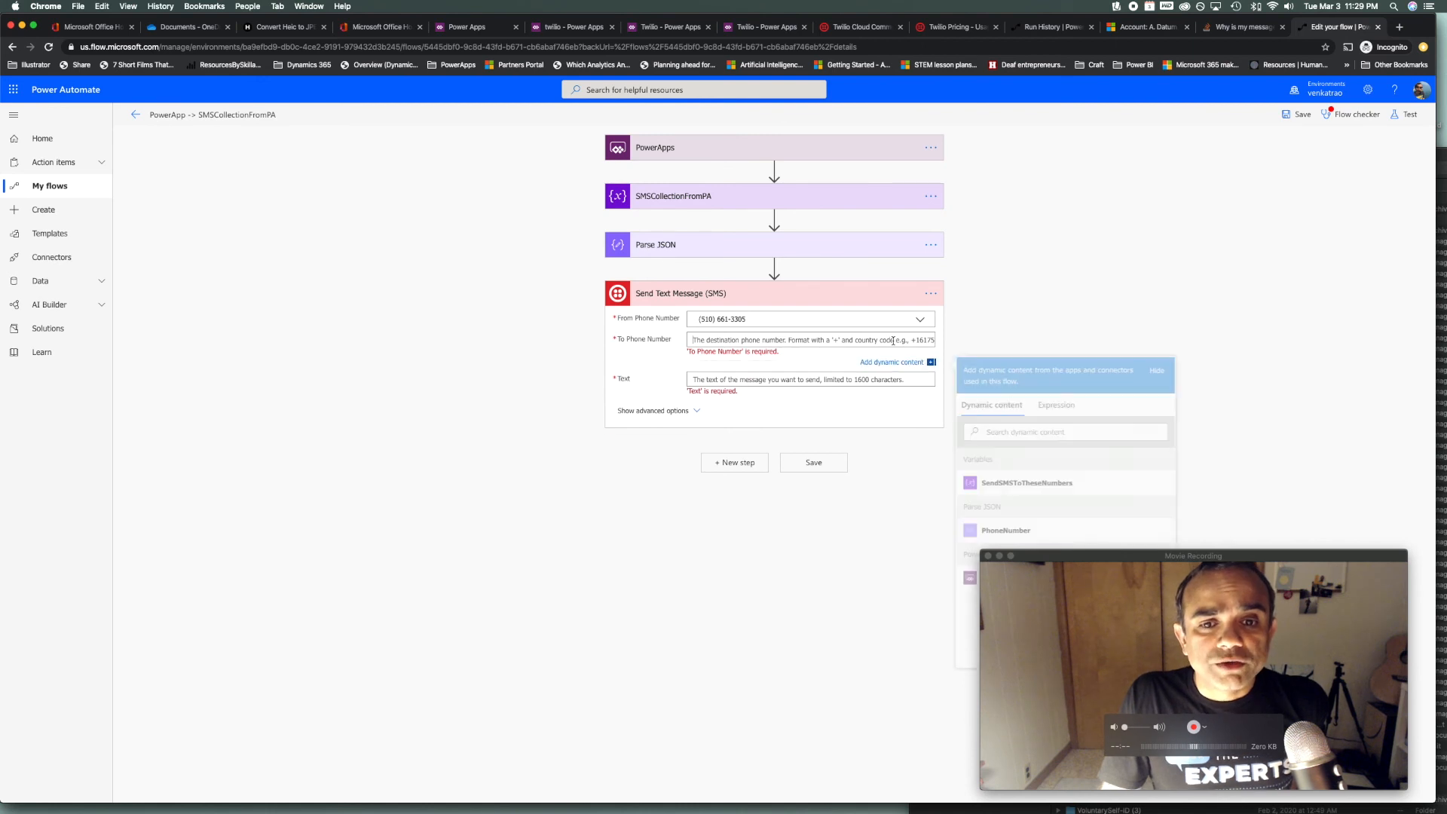
{"action": "left_click_drag", "start_coordinate": [1330, 558], "coordinate": [1364, 634]}
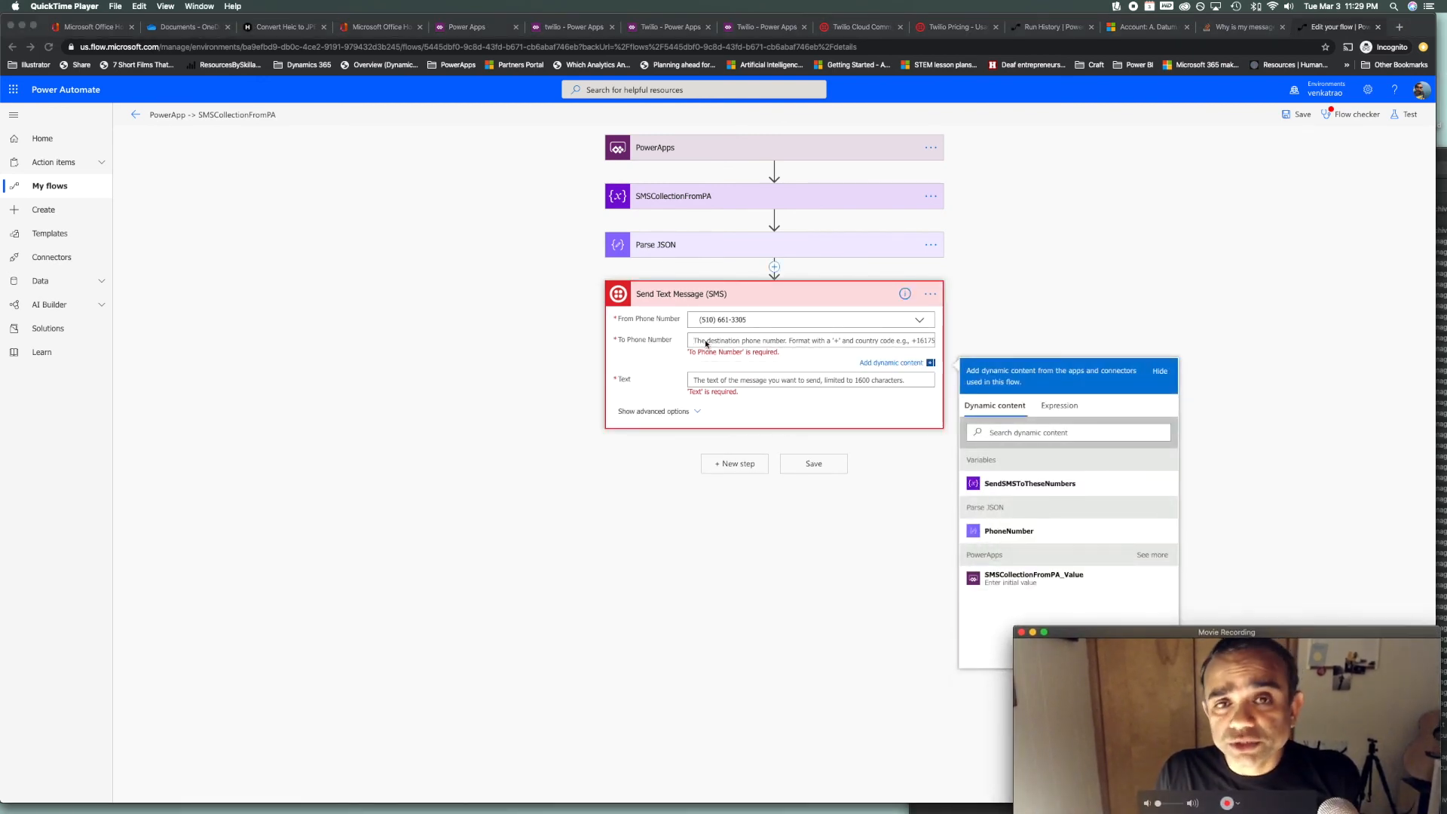
{"action": "left_click", "coordinate": [1029, 537]}
{"action": "left_click", "coordinate": [1029, 537]}
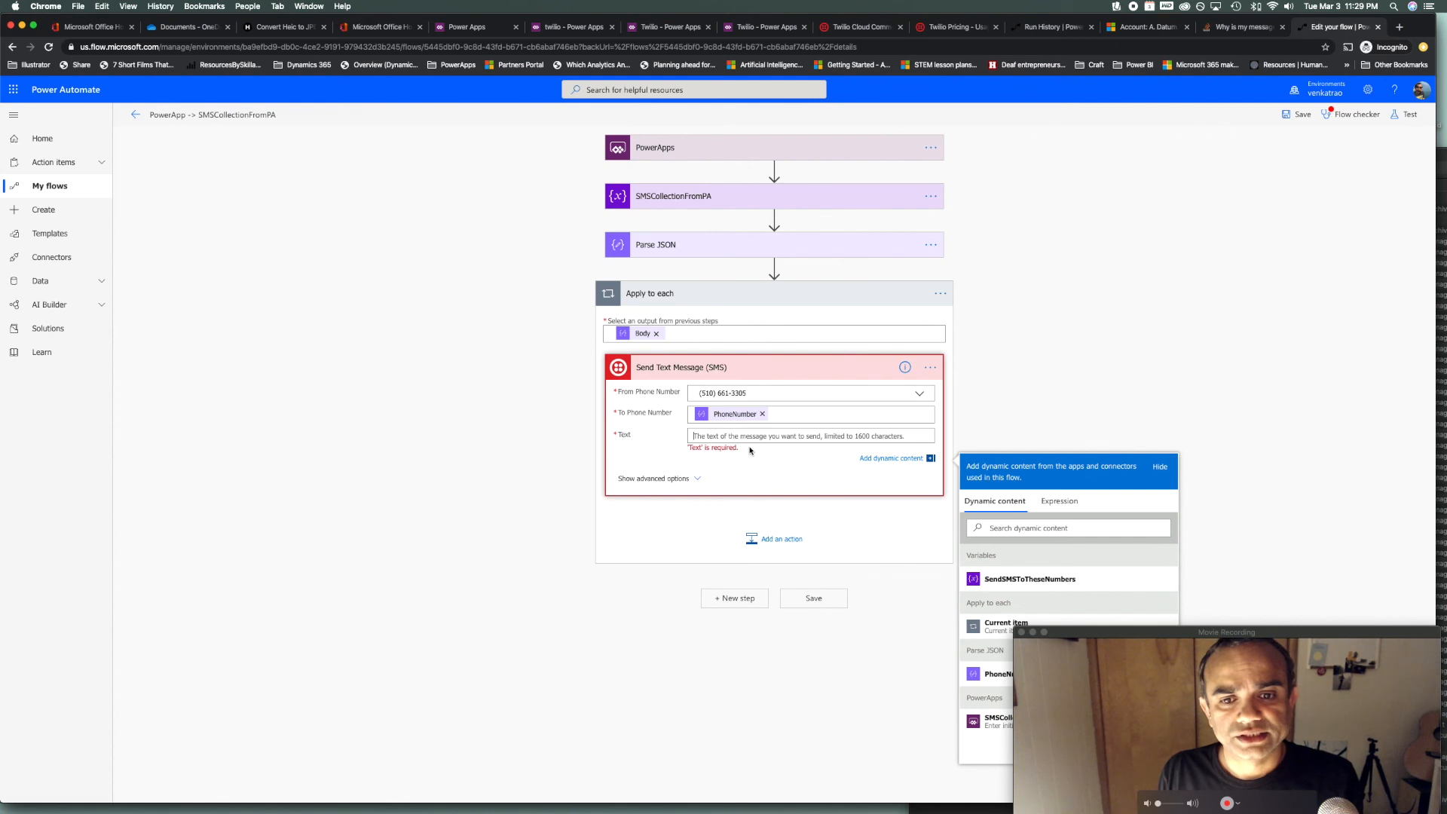
{"action": "type", "text": "Hel"}
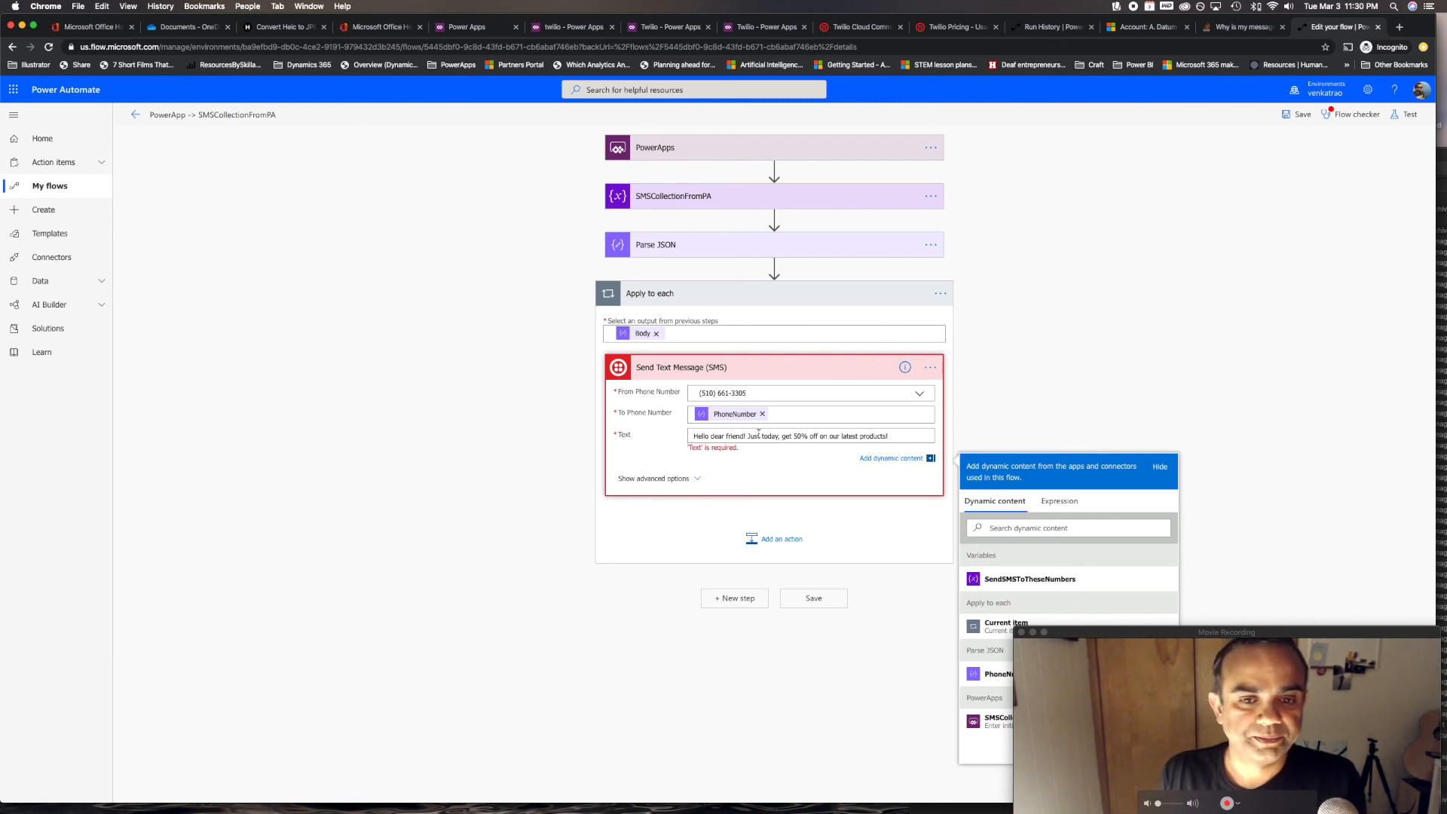
Save the flow and review the Flow checker warnings on the variable and PowerApps trigger steps
{"action": "left_click", "coordinate": [819, 601]}
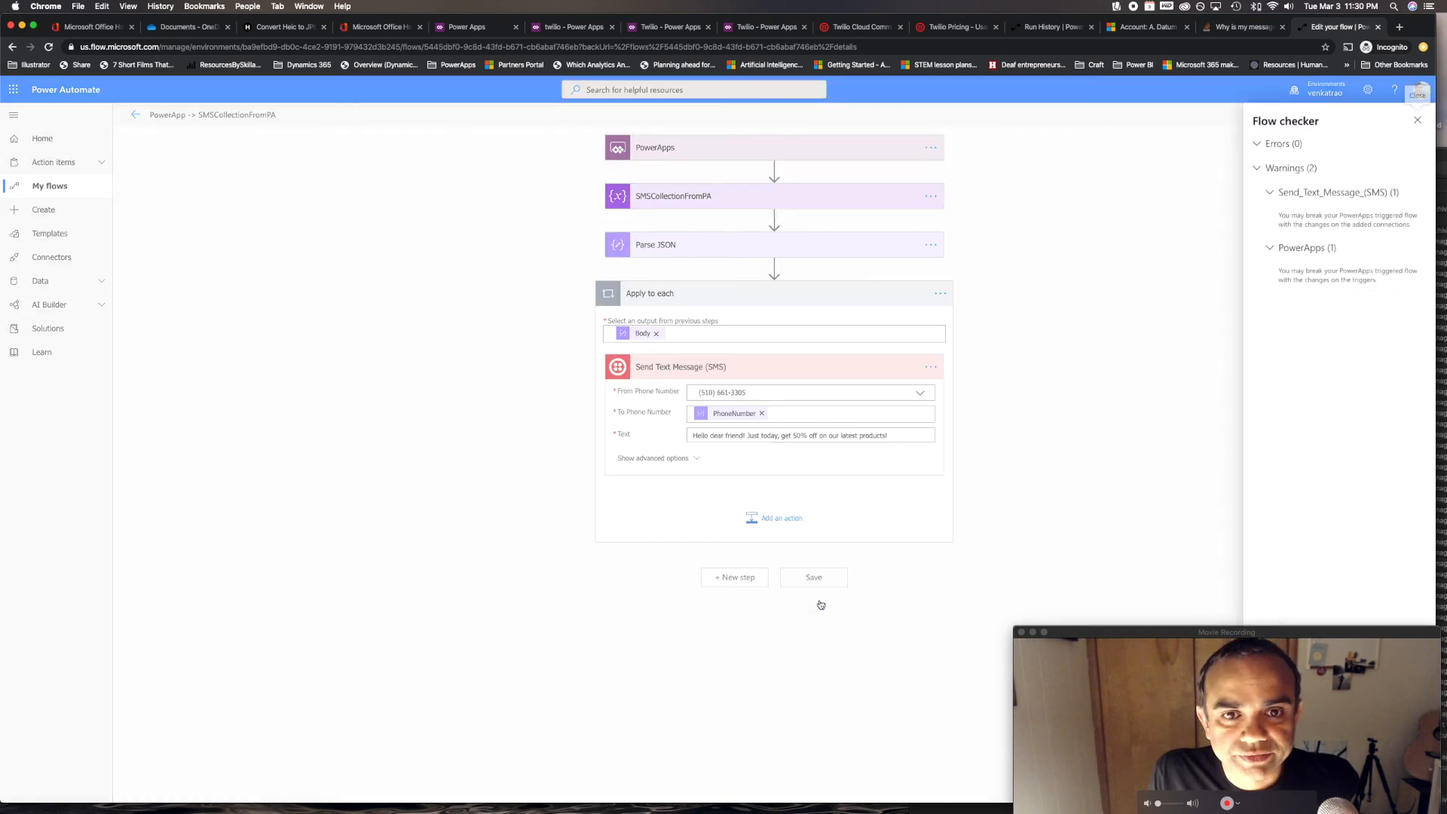
{"action": "left_click", "coordinate": [1307, 275]}
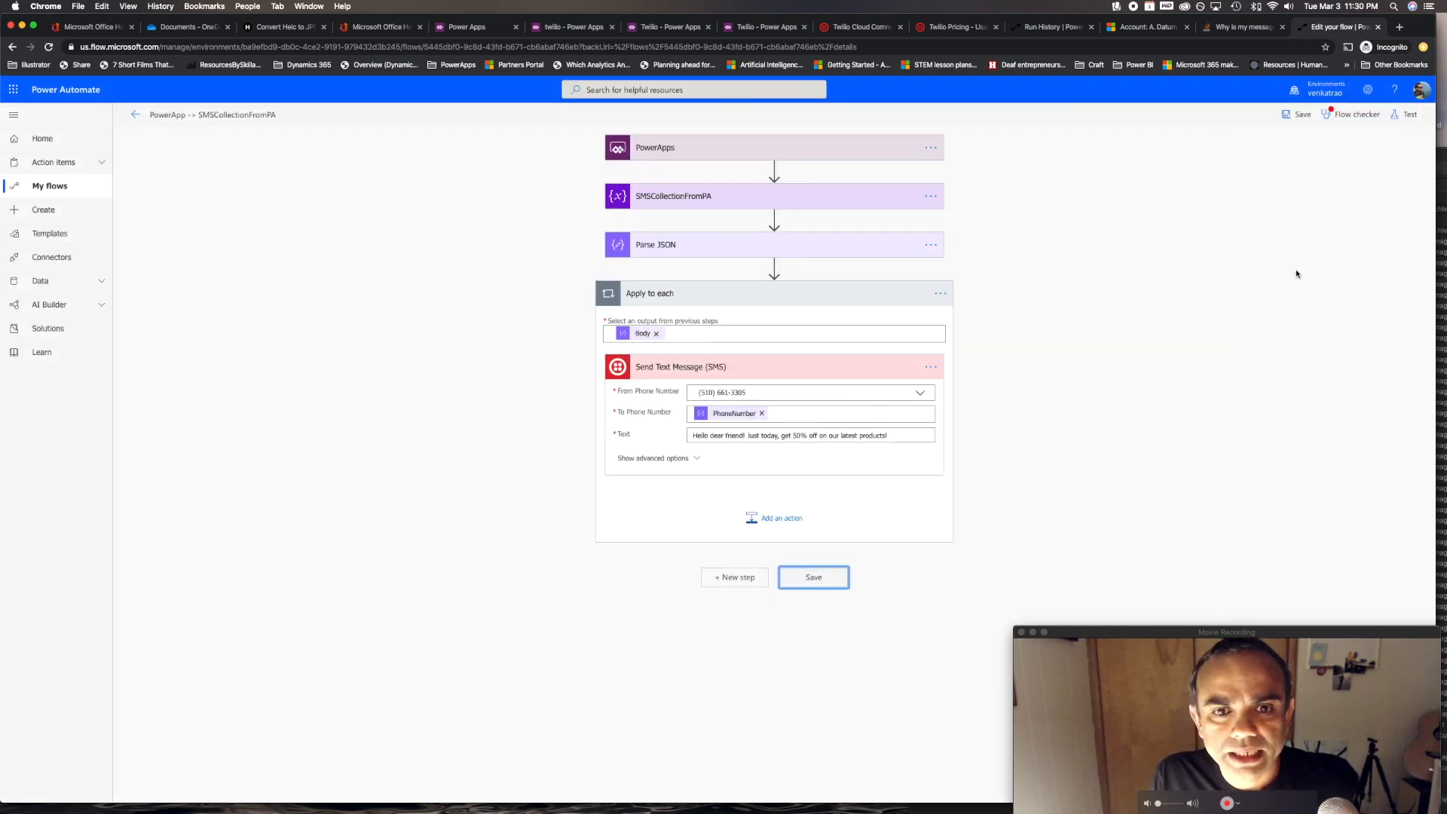
{"action": "left_click", "coordinate": [1369, 90]}
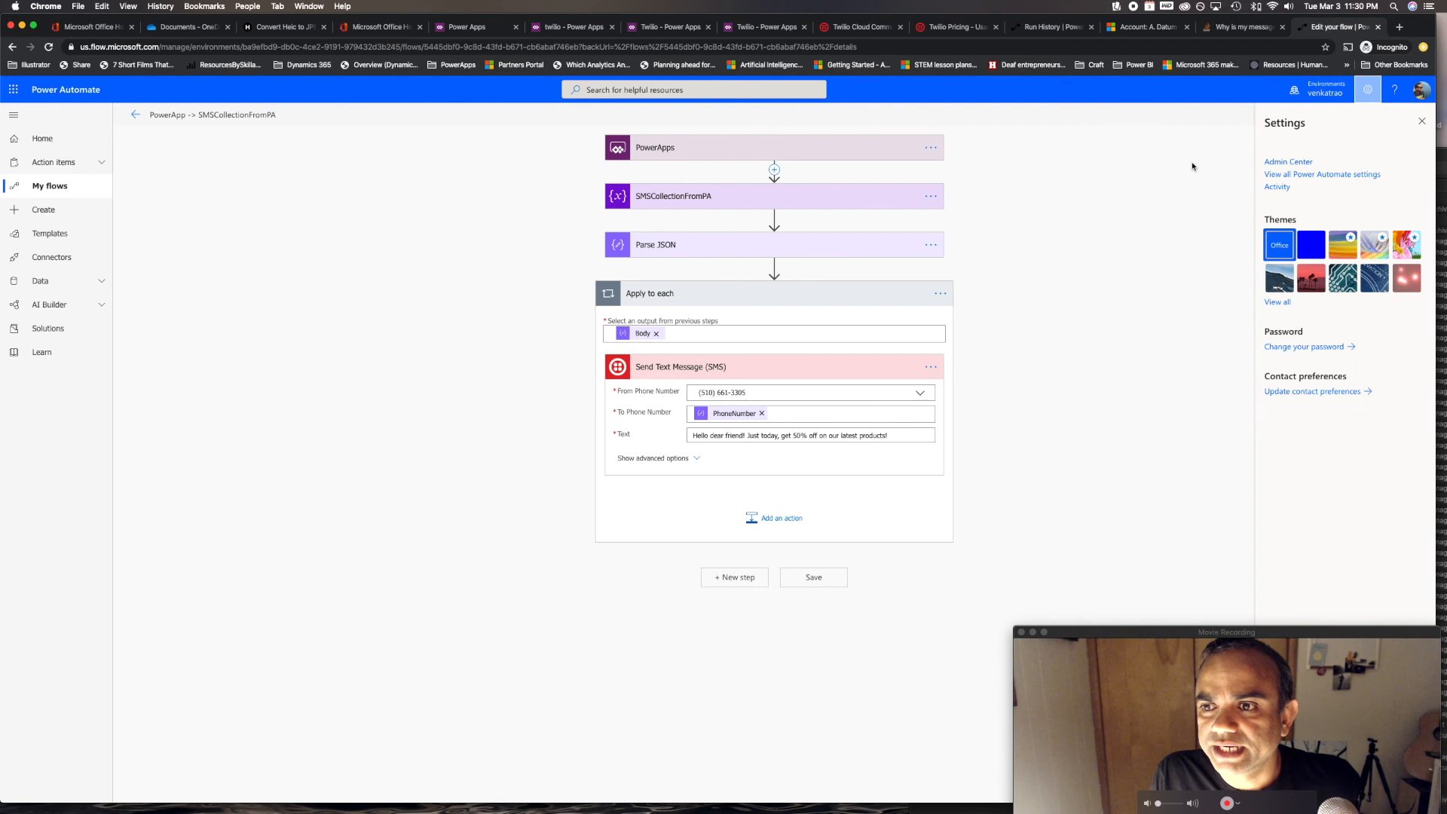
{"action": "left_click", "coordinate": [1422, 122]}
{"action": "left_click", "coordinate": [1353, 115]}
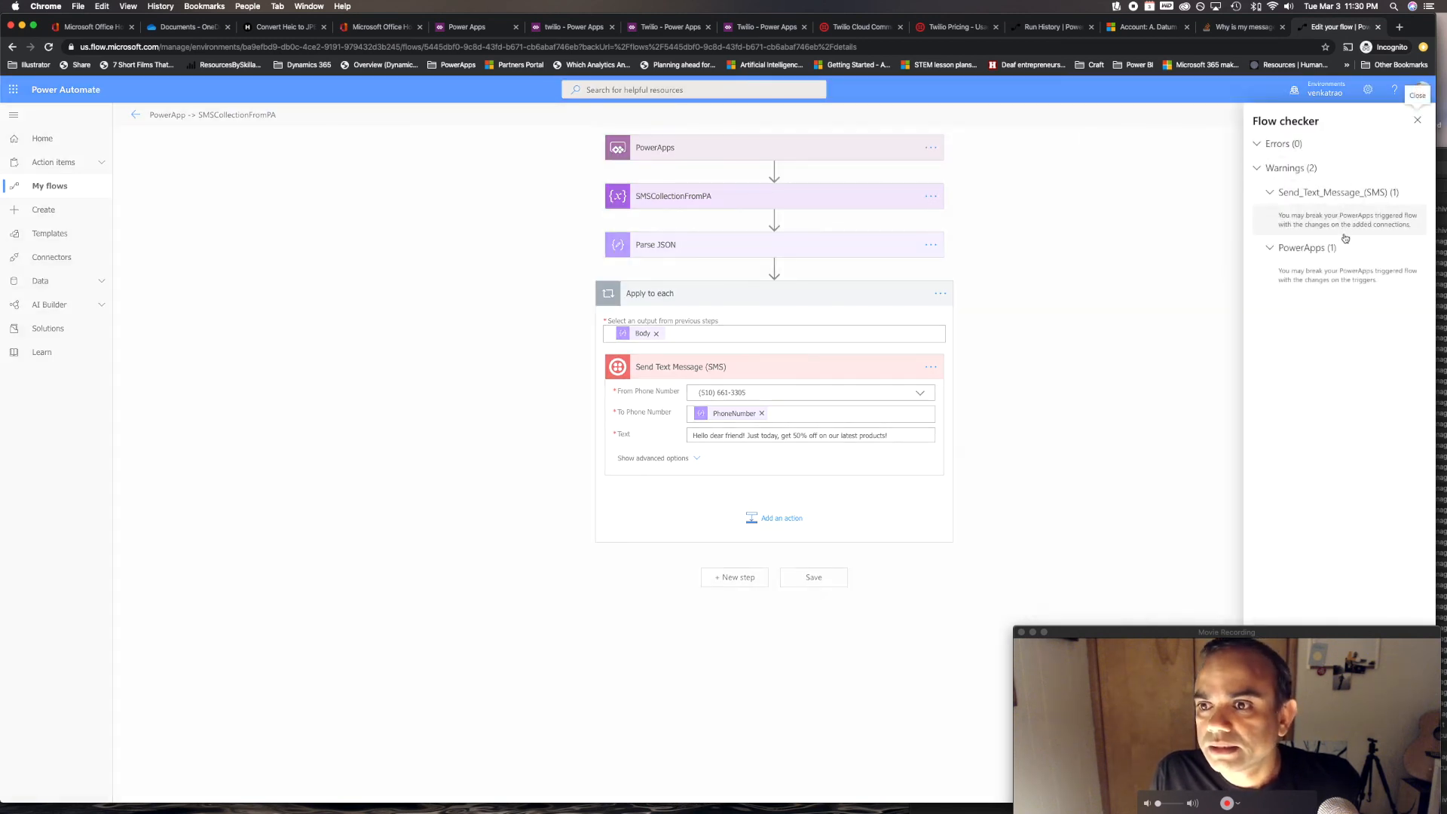
{"action": "left_click", "coordinate": [1346, 222]}
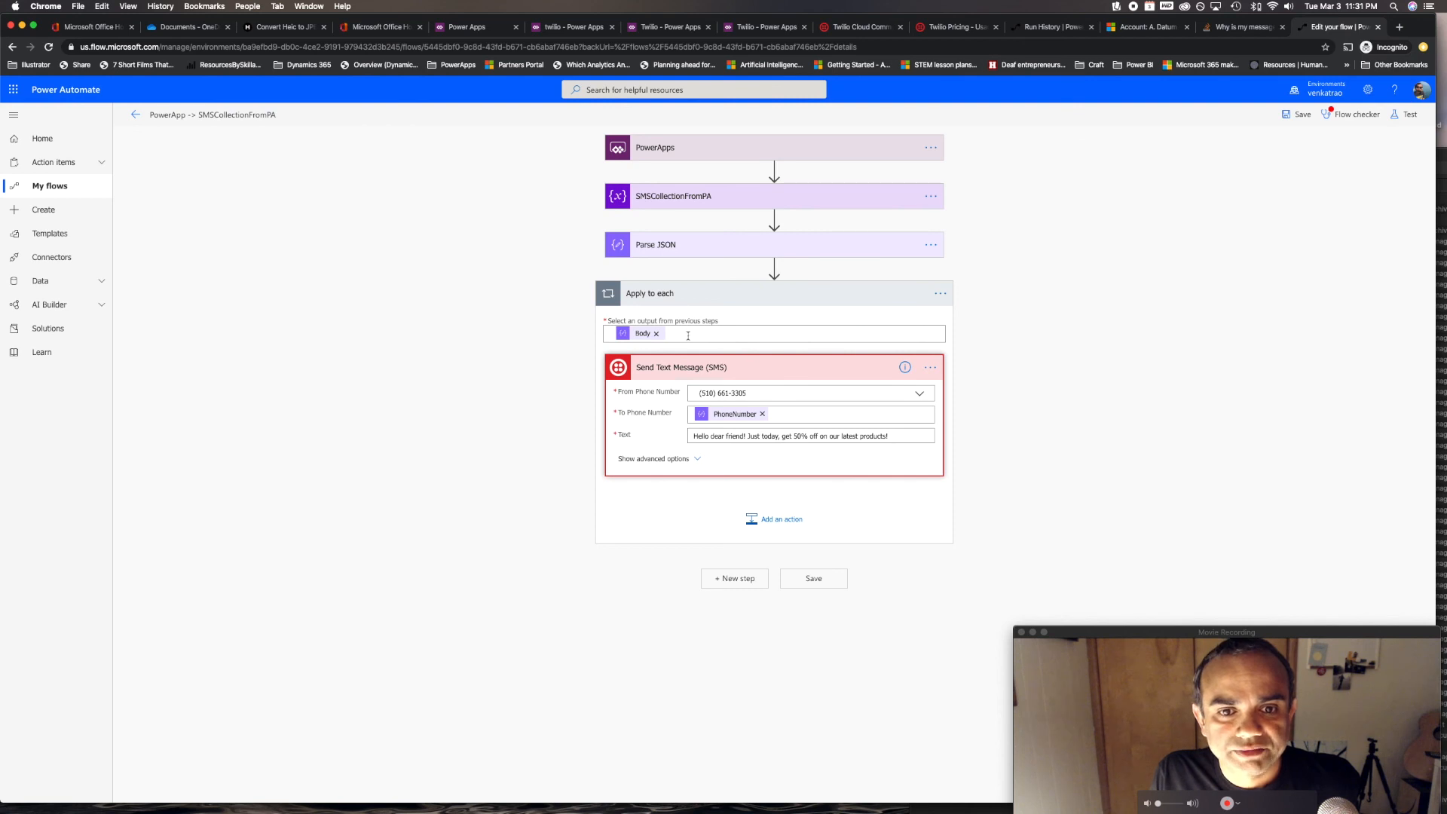
{"action": "left_click", "coordinate": [867, 198]}
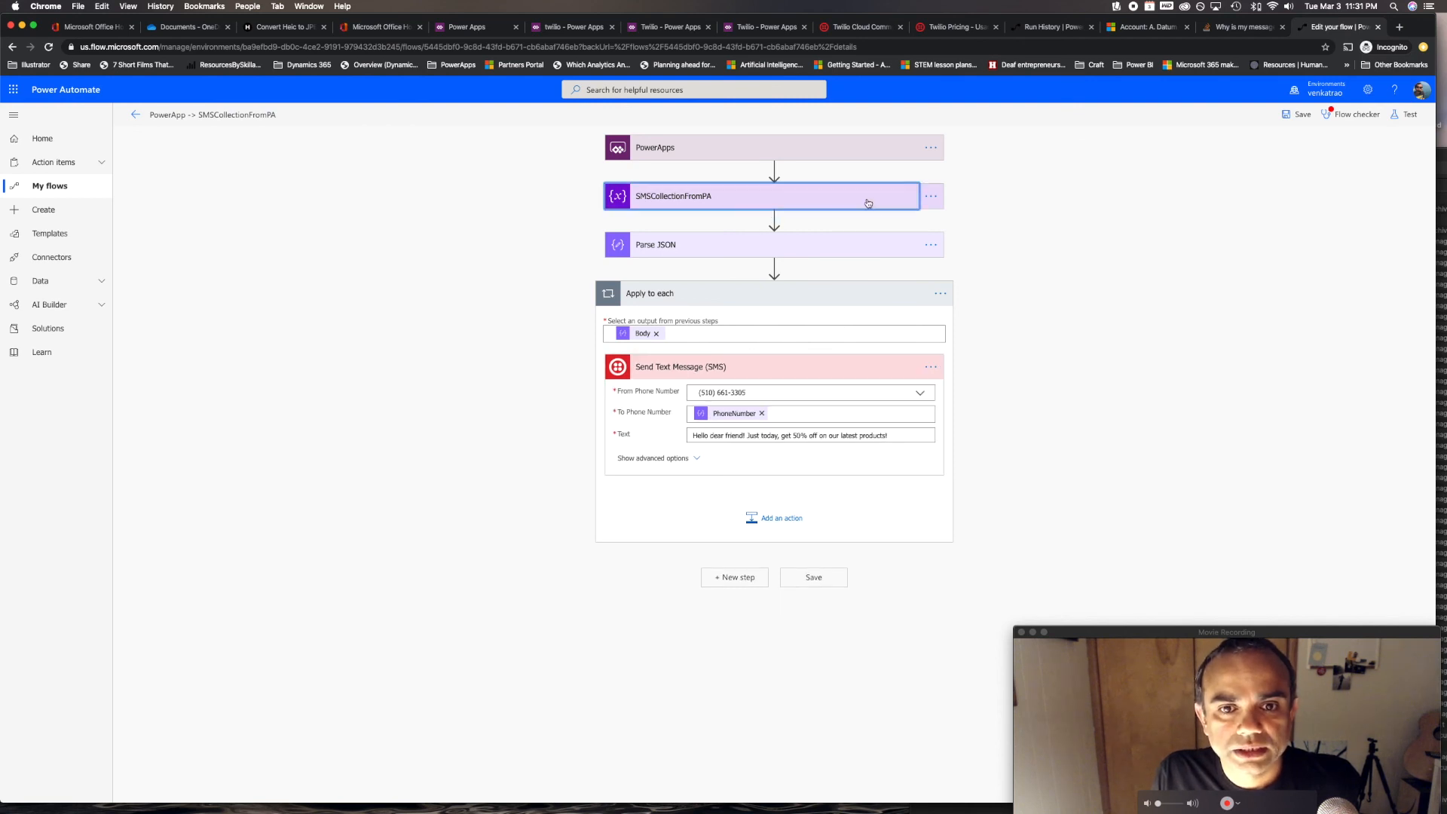
{"action": "left_click", "coordinate": [1350, 114]}
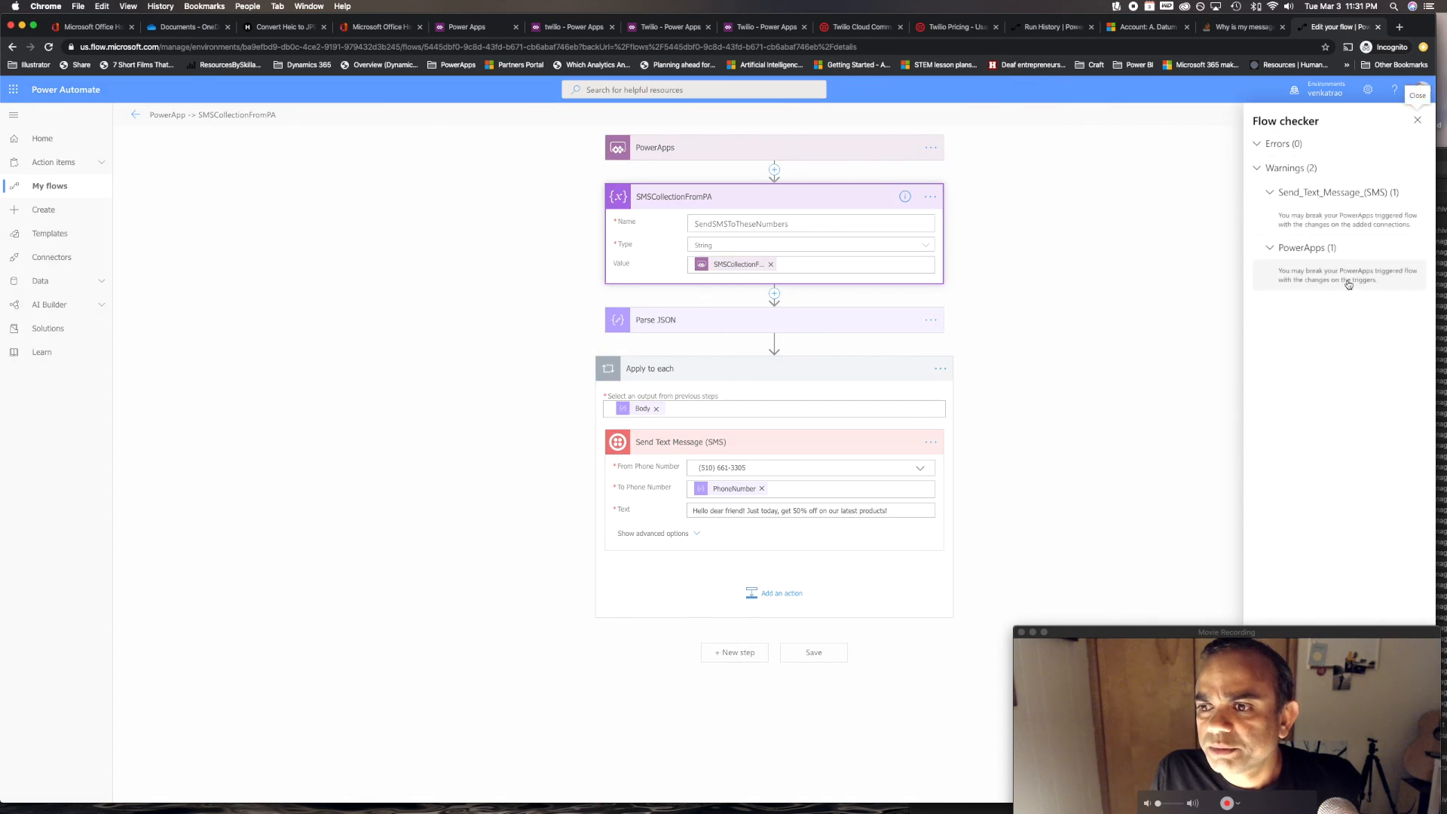
{"action": "left_click", "coordinate": [1353, 285]}
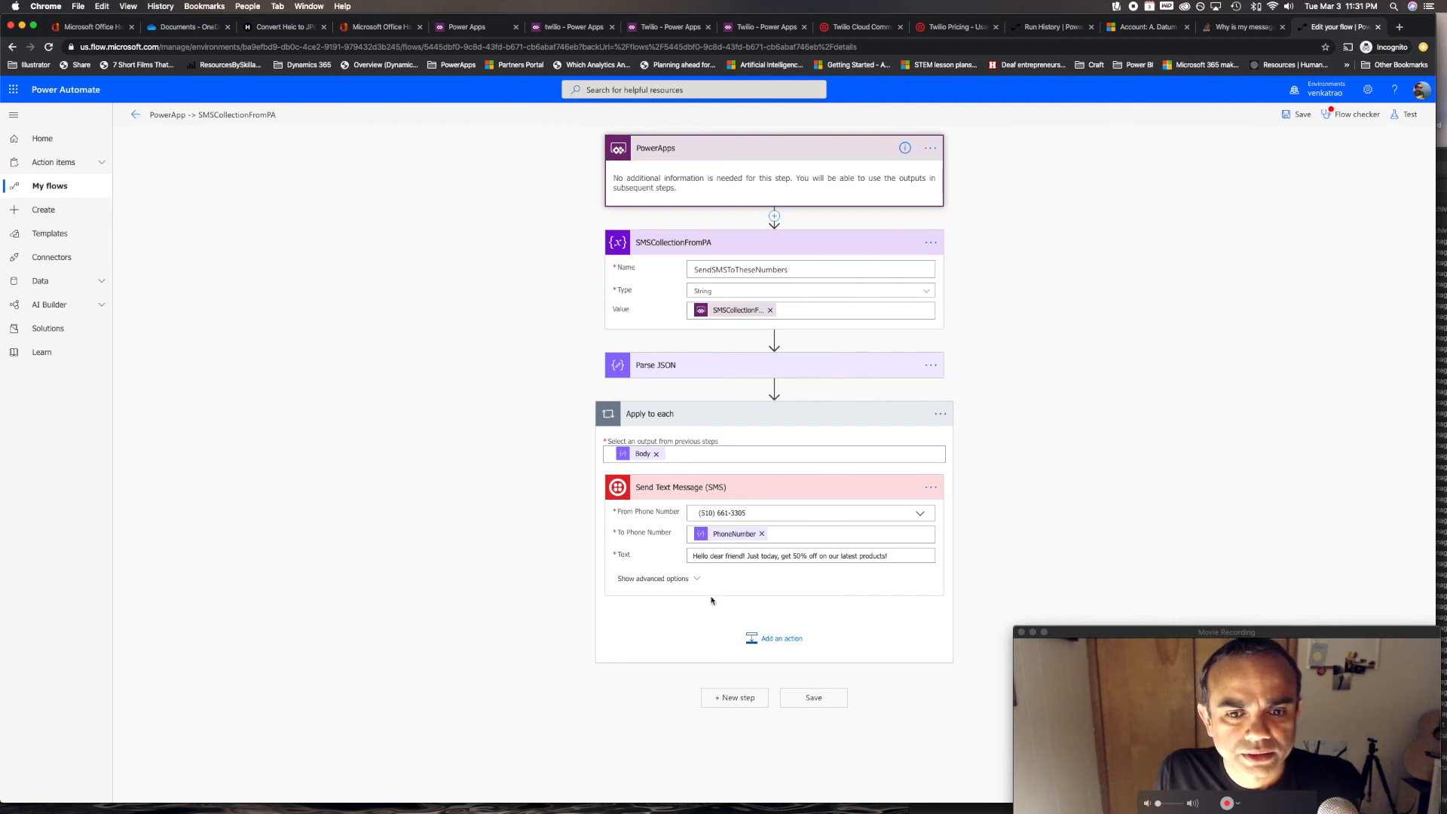
Expand the Send Text Message advanced options and save the flow again
{"action": "left_click", "coordinate": [689, 580]}
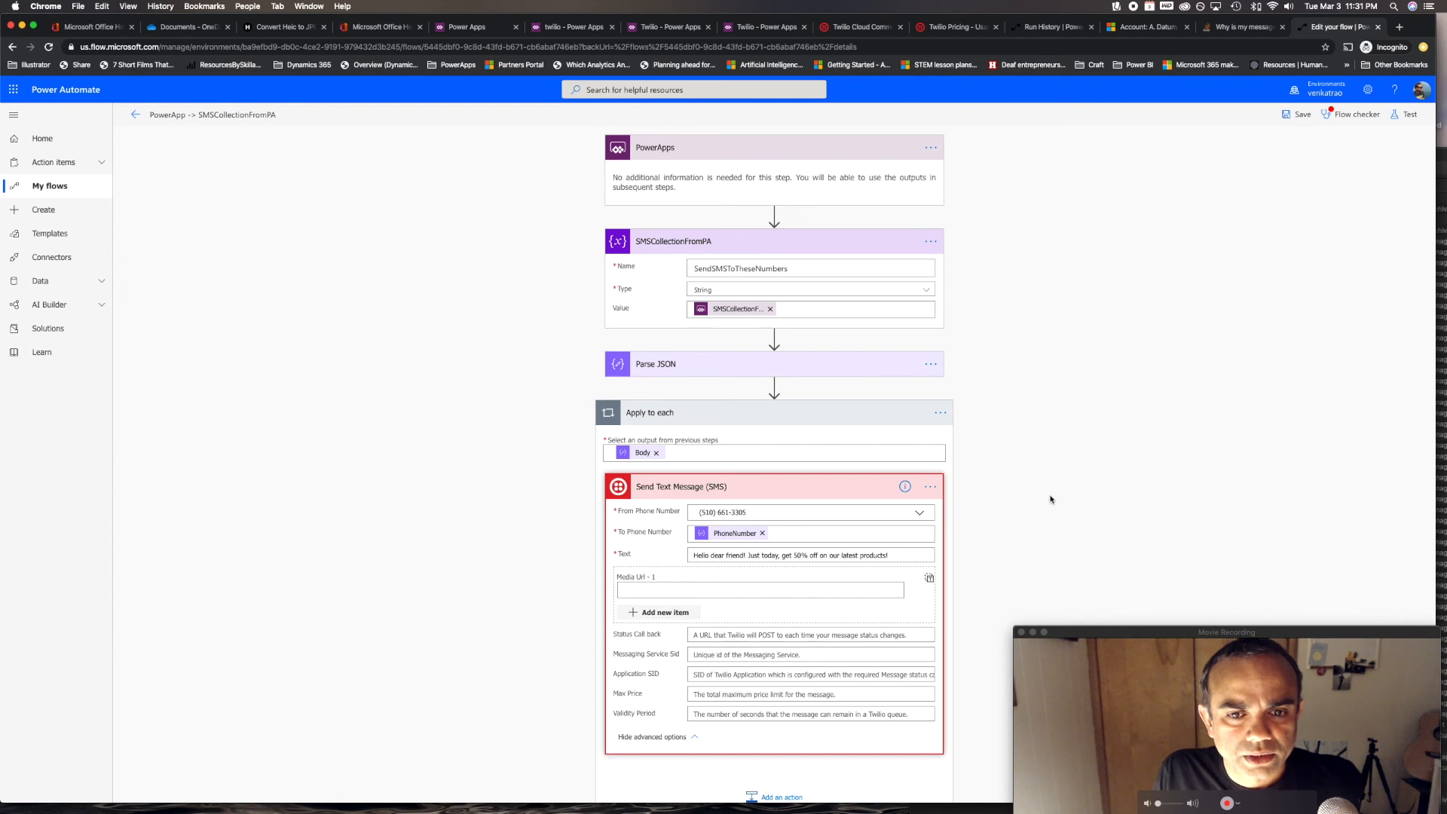
{"action": "scroll", "coordinate": [1040, 486], "scroll_direction": "down", "scroll_amount": 2}
{"action": "left_click", "coordinate": [823, 783]}
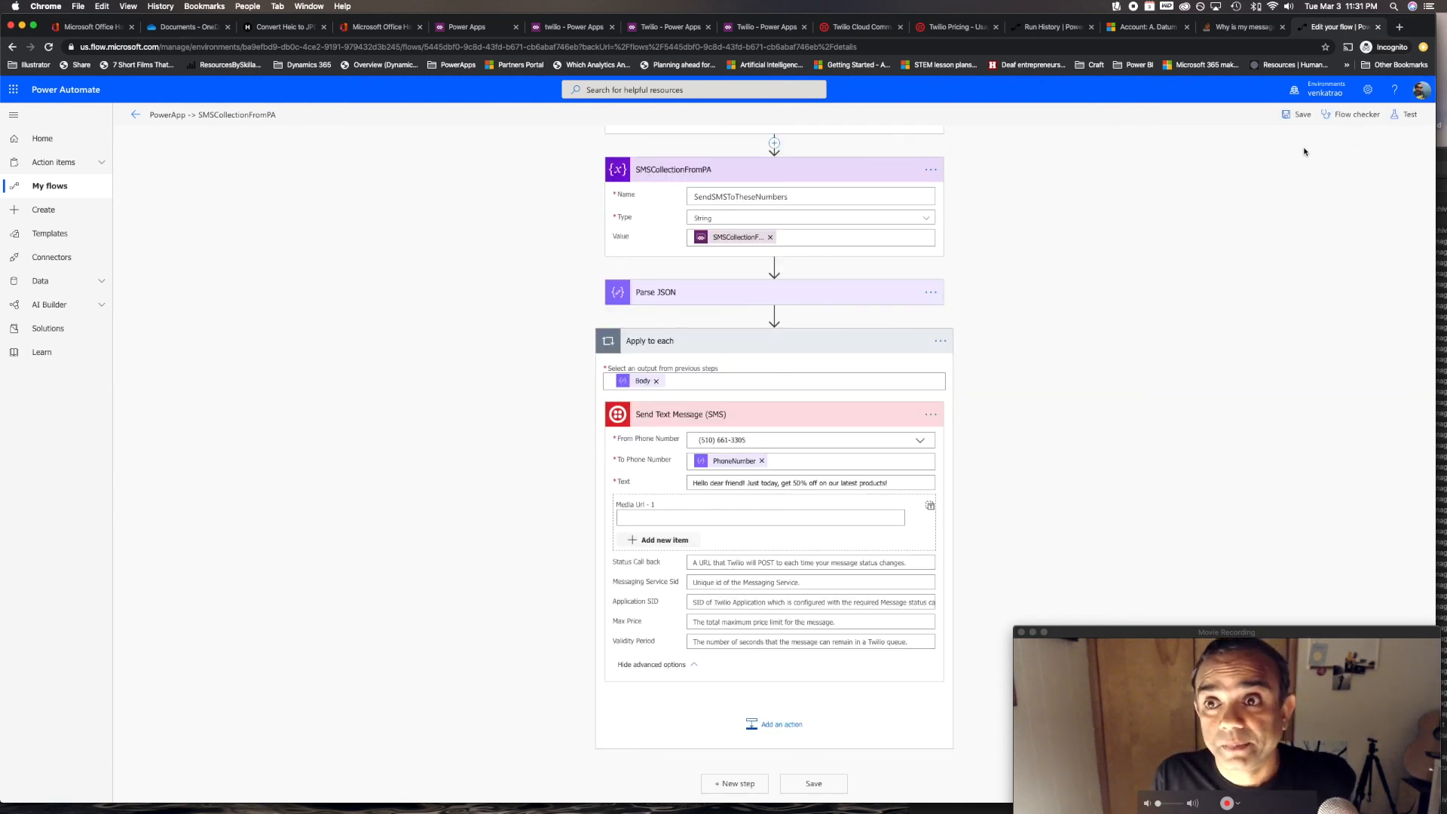
Return to the Power Apps studio and quit Reflector 3 from its menu
{"action": "left_click", "coordinate": [735, 30]}
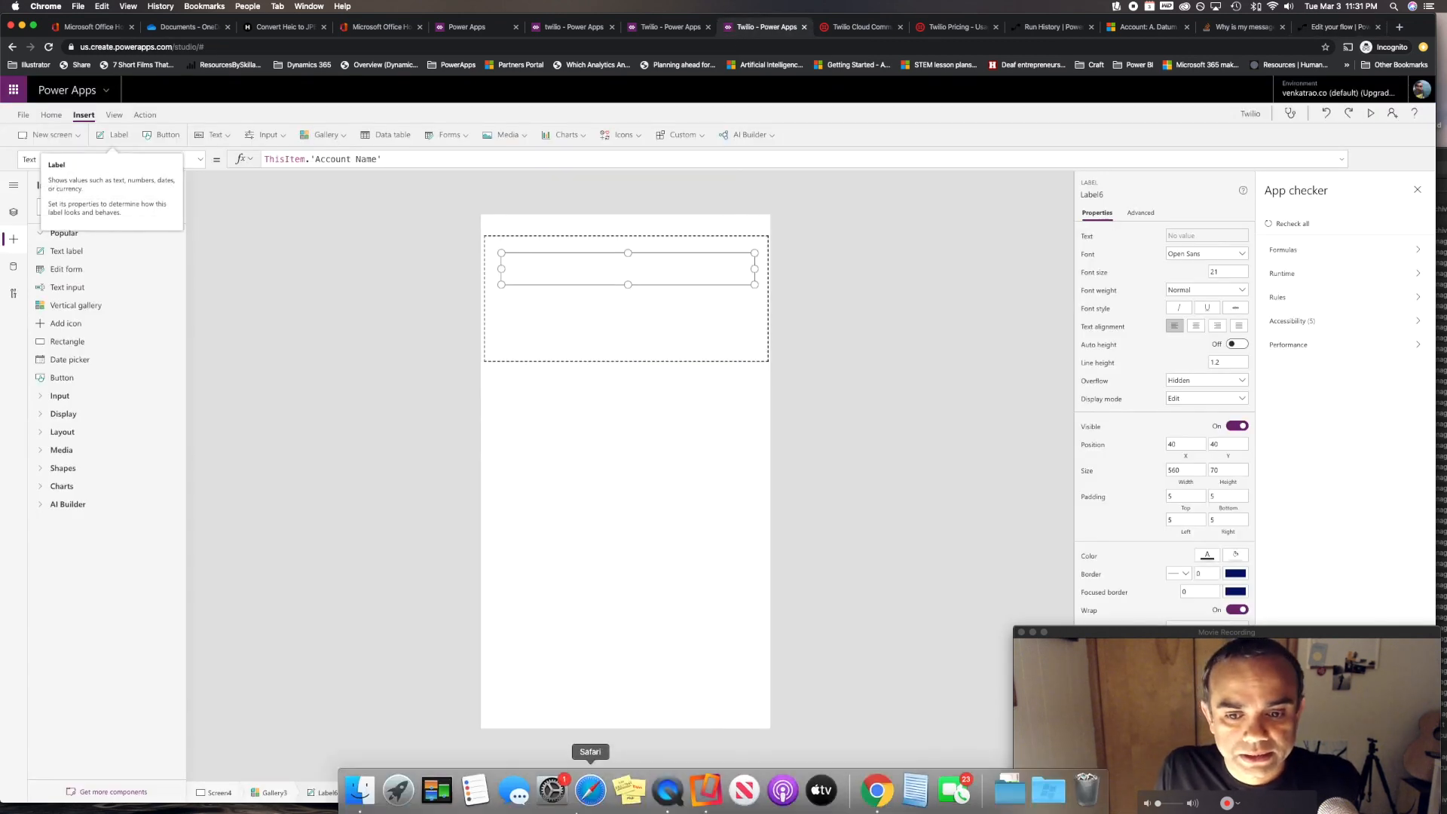
{"action": "left_click", "coordinate": [704, 791]}
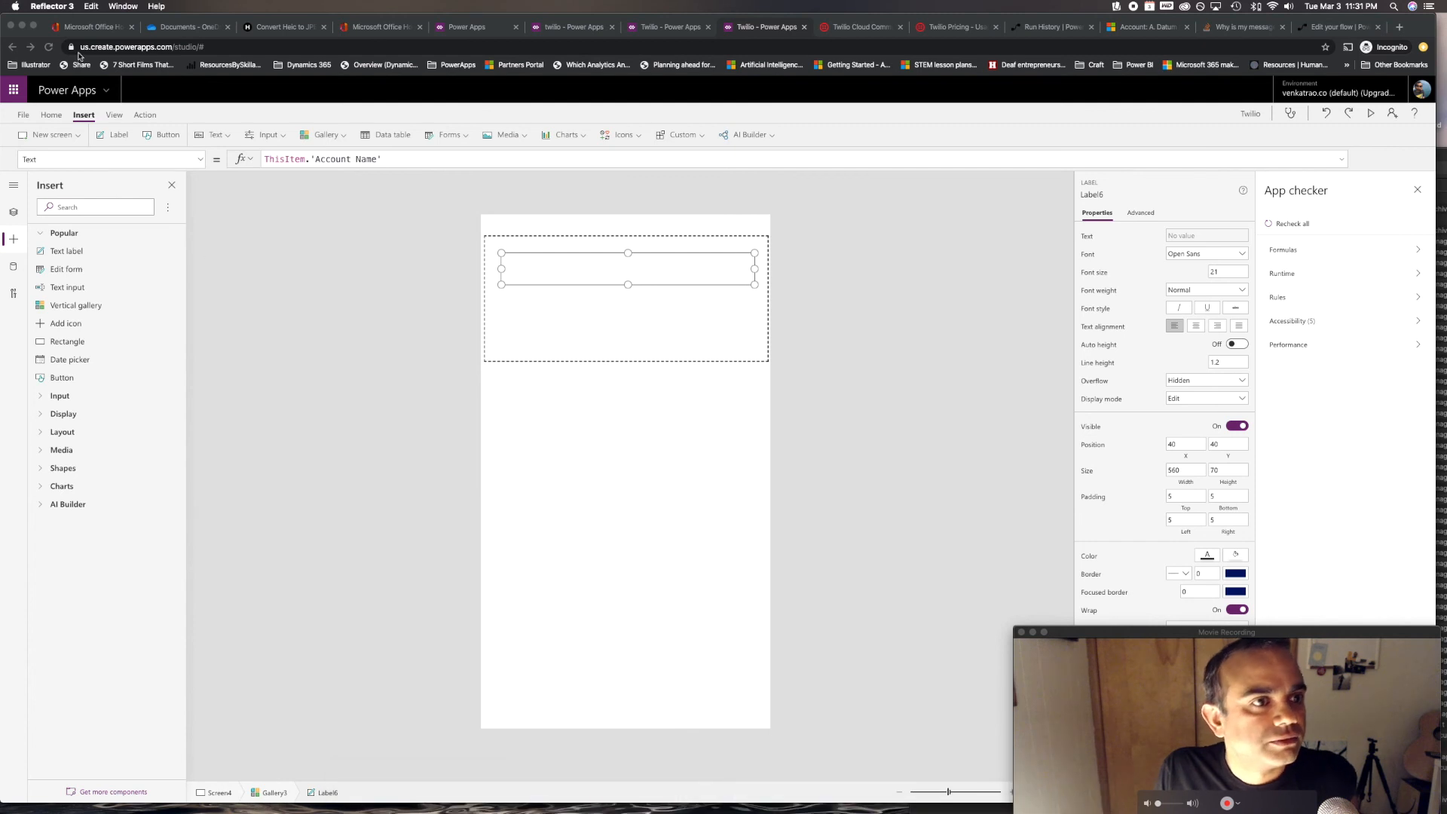
{"action": "left_click", "coordinate": [90, 6]}
{"action": "mouse_move", "coordinate": [52, 6]}
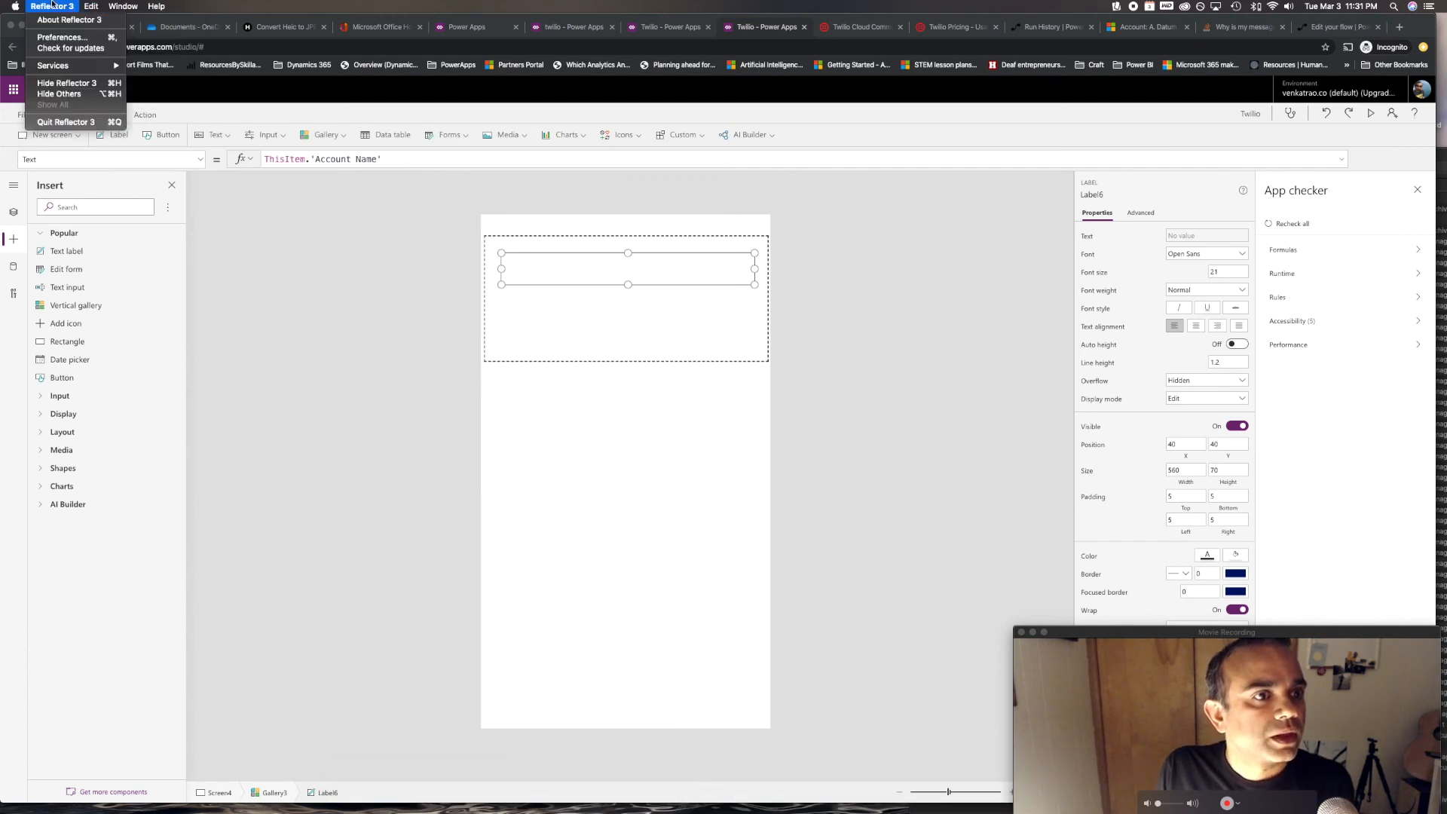
{"action": "left_click", "coordinate": [66, 122]}
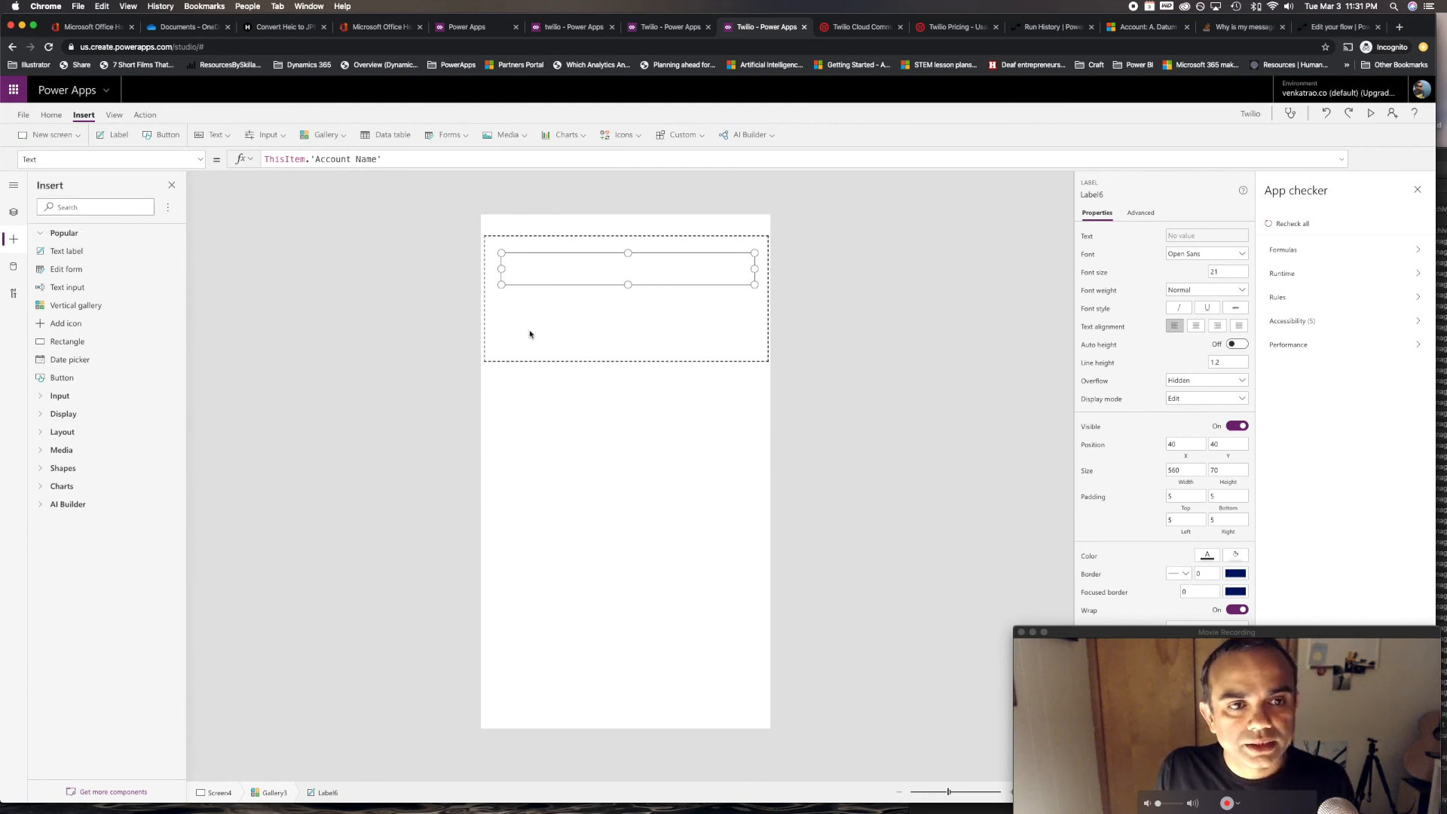
{"action": "mouse_move", "coordinate": [965, 810]}
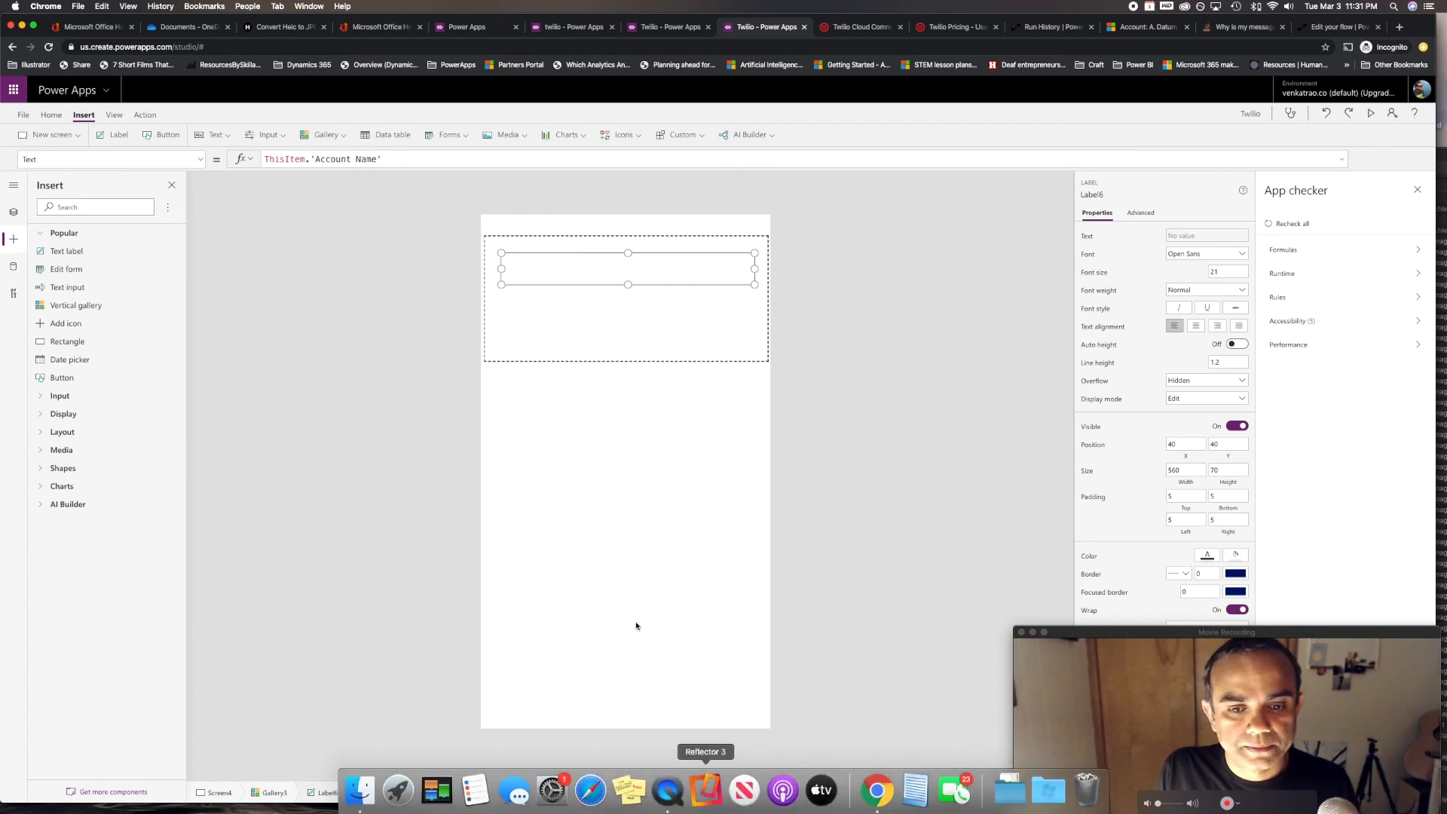
Relaunch Reflector 3 and place the iPhone mirror window on the left side
{"action": "left_click", "coordinate": [706, 790]}
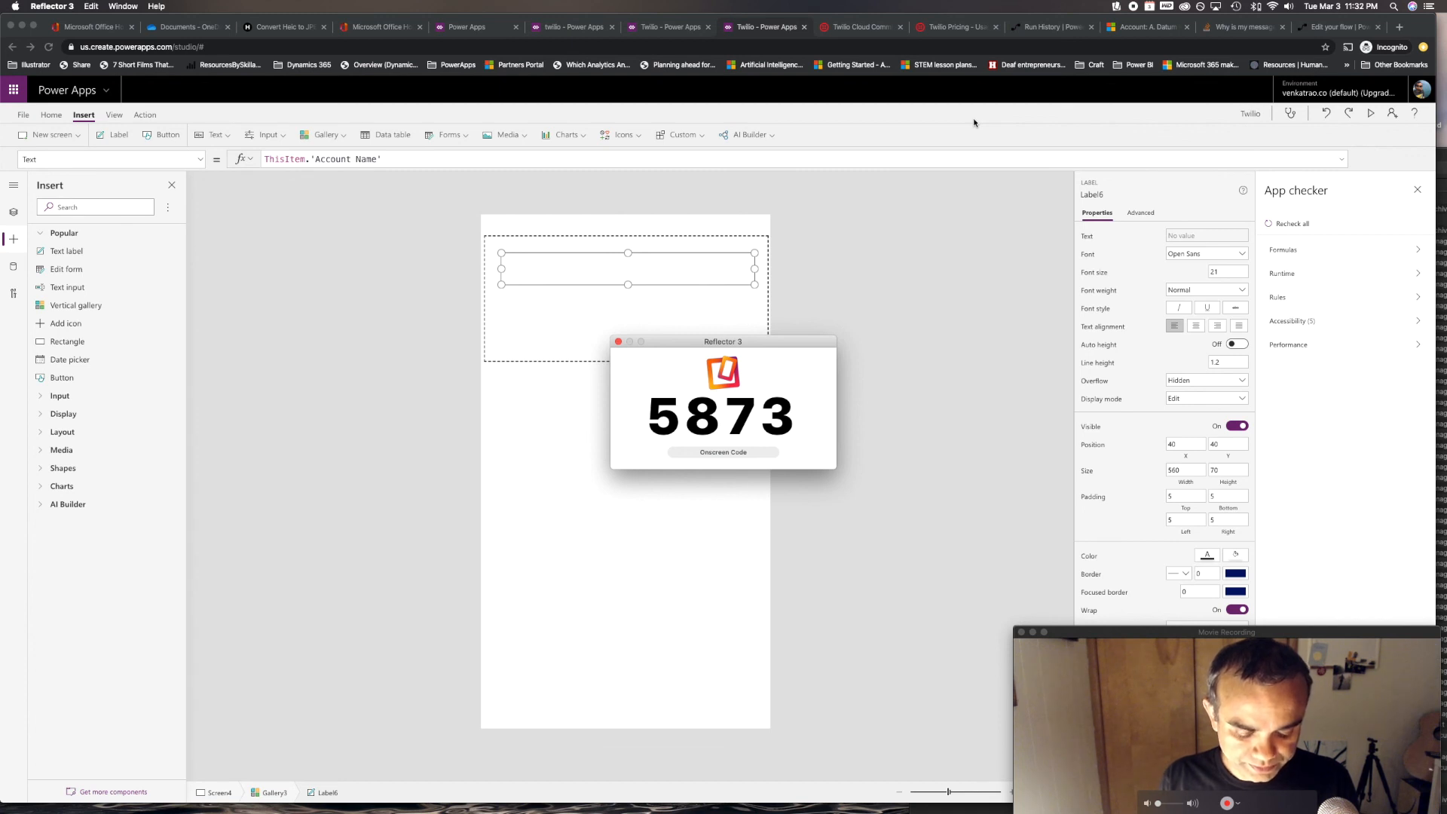
{"action": "left_click_drag", "start_coordinate": [780, 144], "coordinate": [295, 225]}
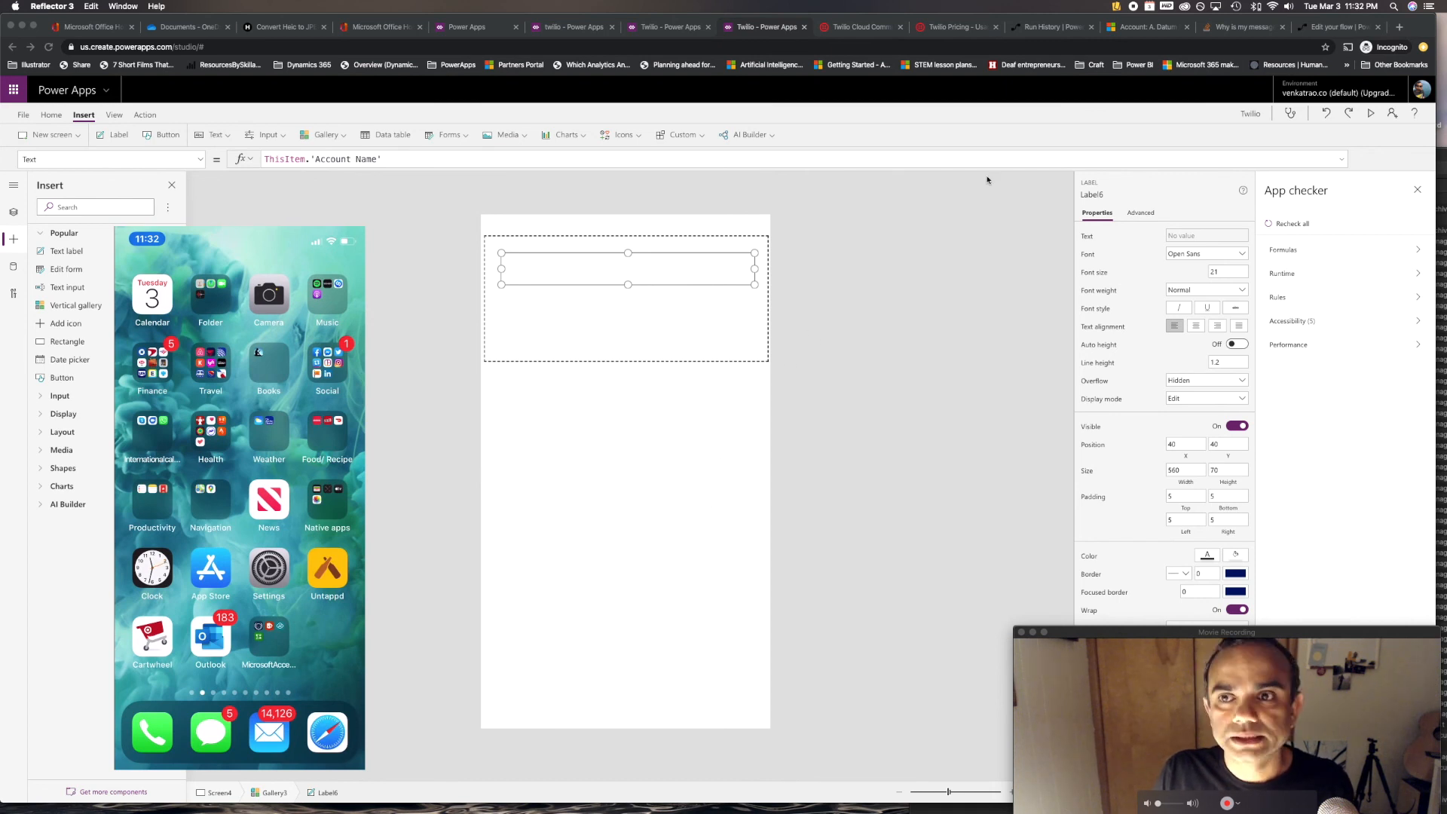
Alt-press the app's button to run the SMS flow, then return to the flow editor
{"action": "left_click", "coordinate": [669, 30]}
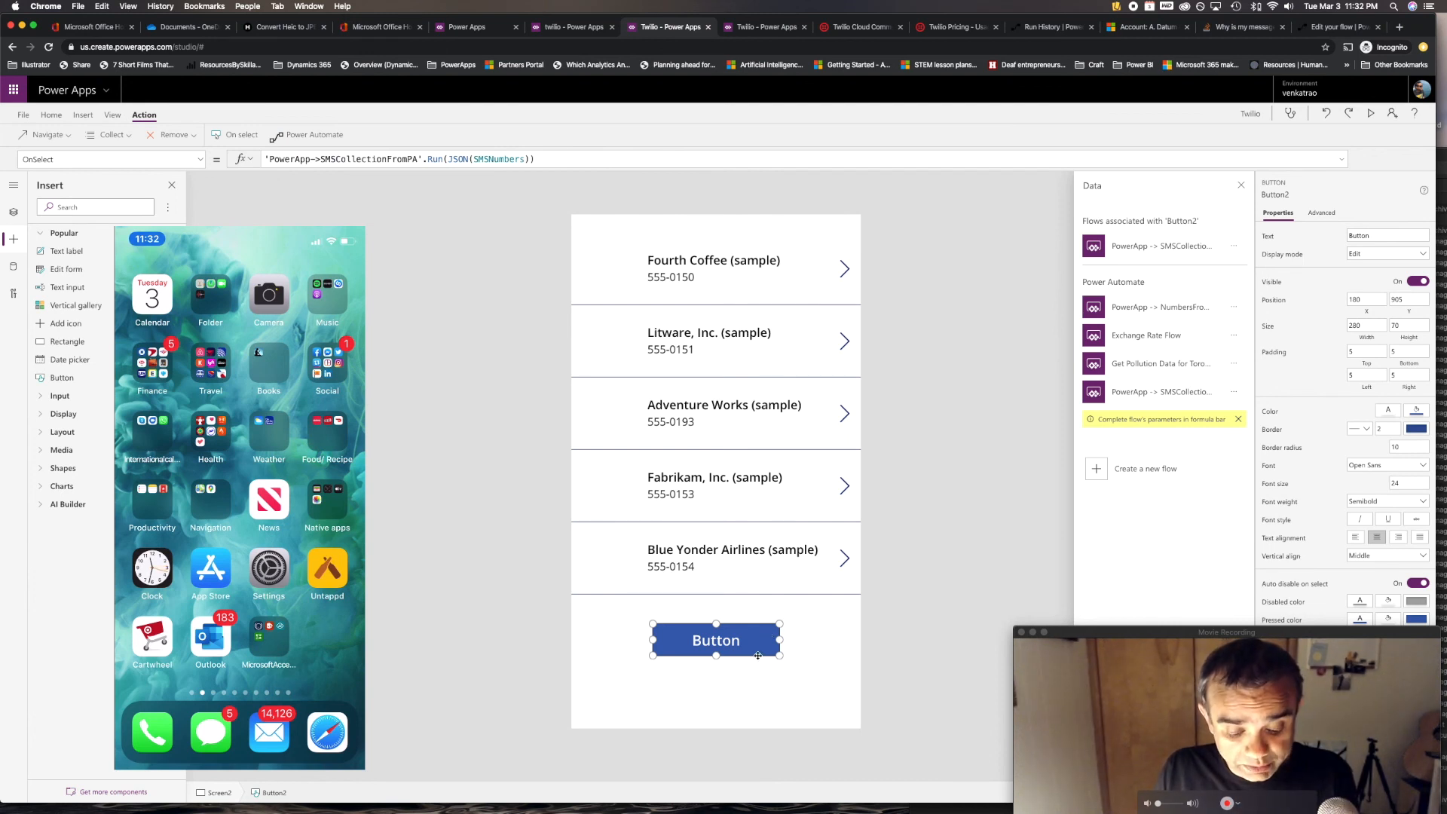
{"action": "key", "text": "alt"}
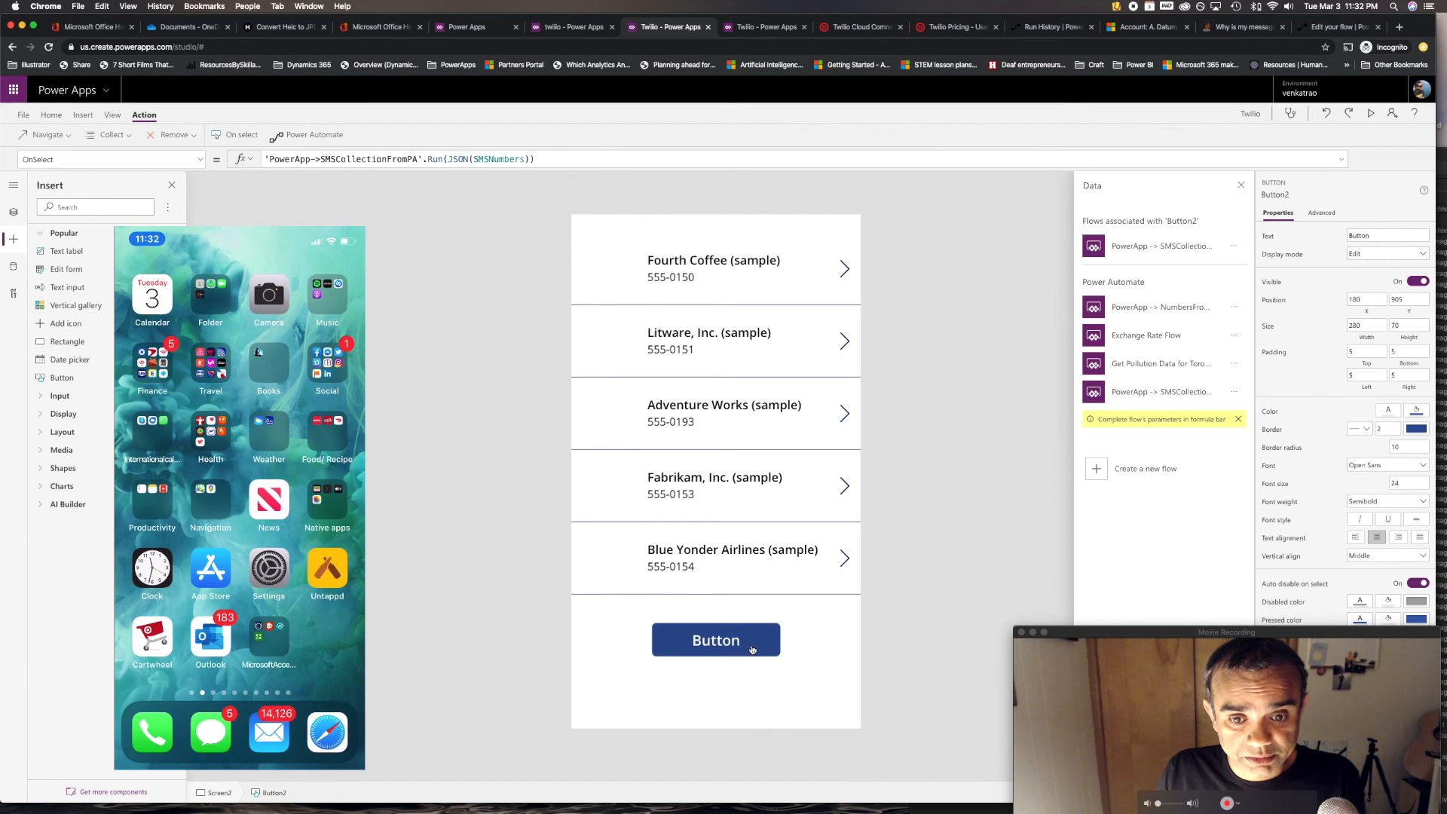
{"action": "left_click", "coordinate": [751, 650], "text": "alt"}
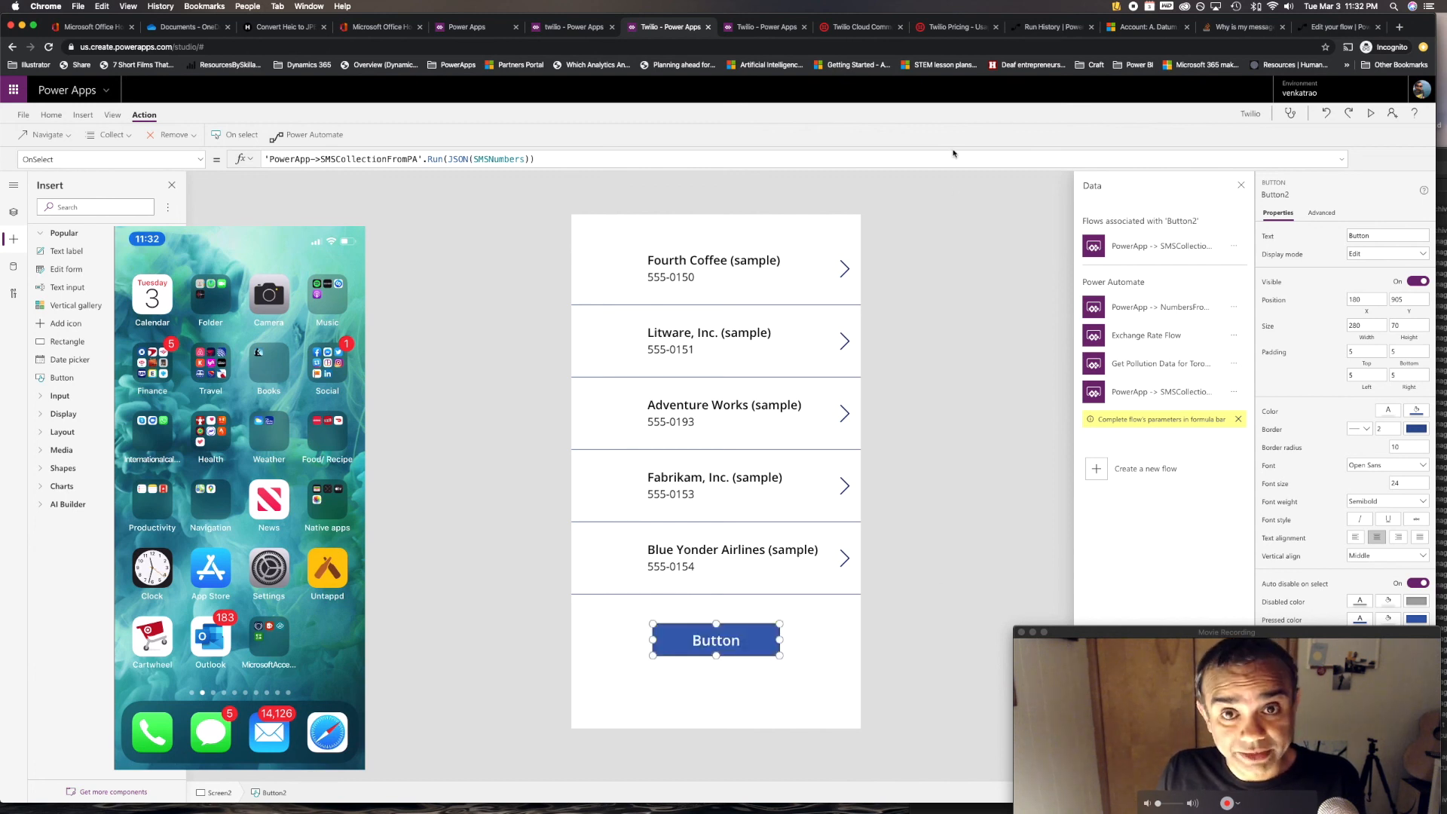
{"action": "left_click", "coordinate": [1328, 28]}
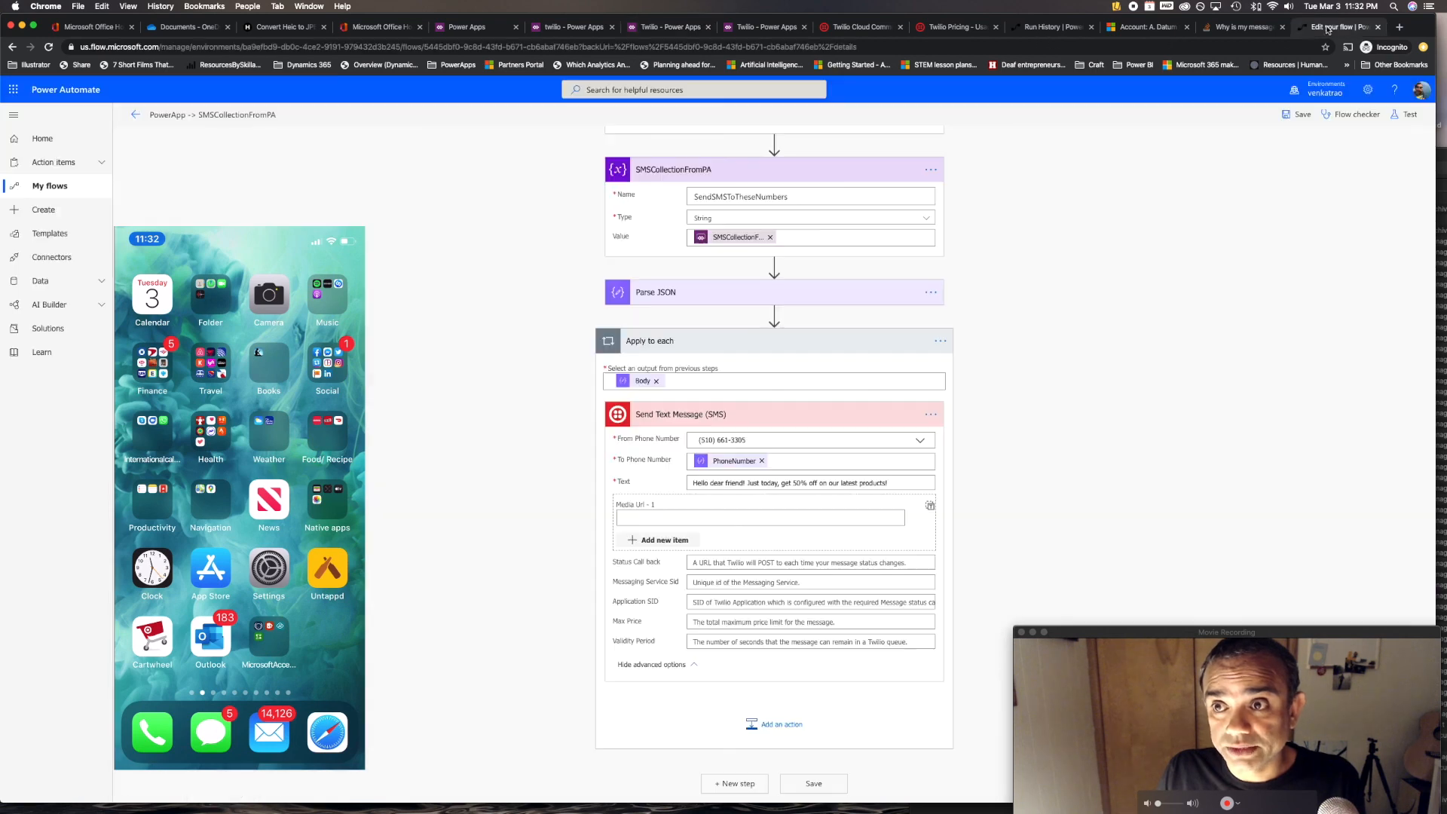
Save the flow changes and return to the flow's details page
{"action": "left_click", "coordinate": [134, 115]}
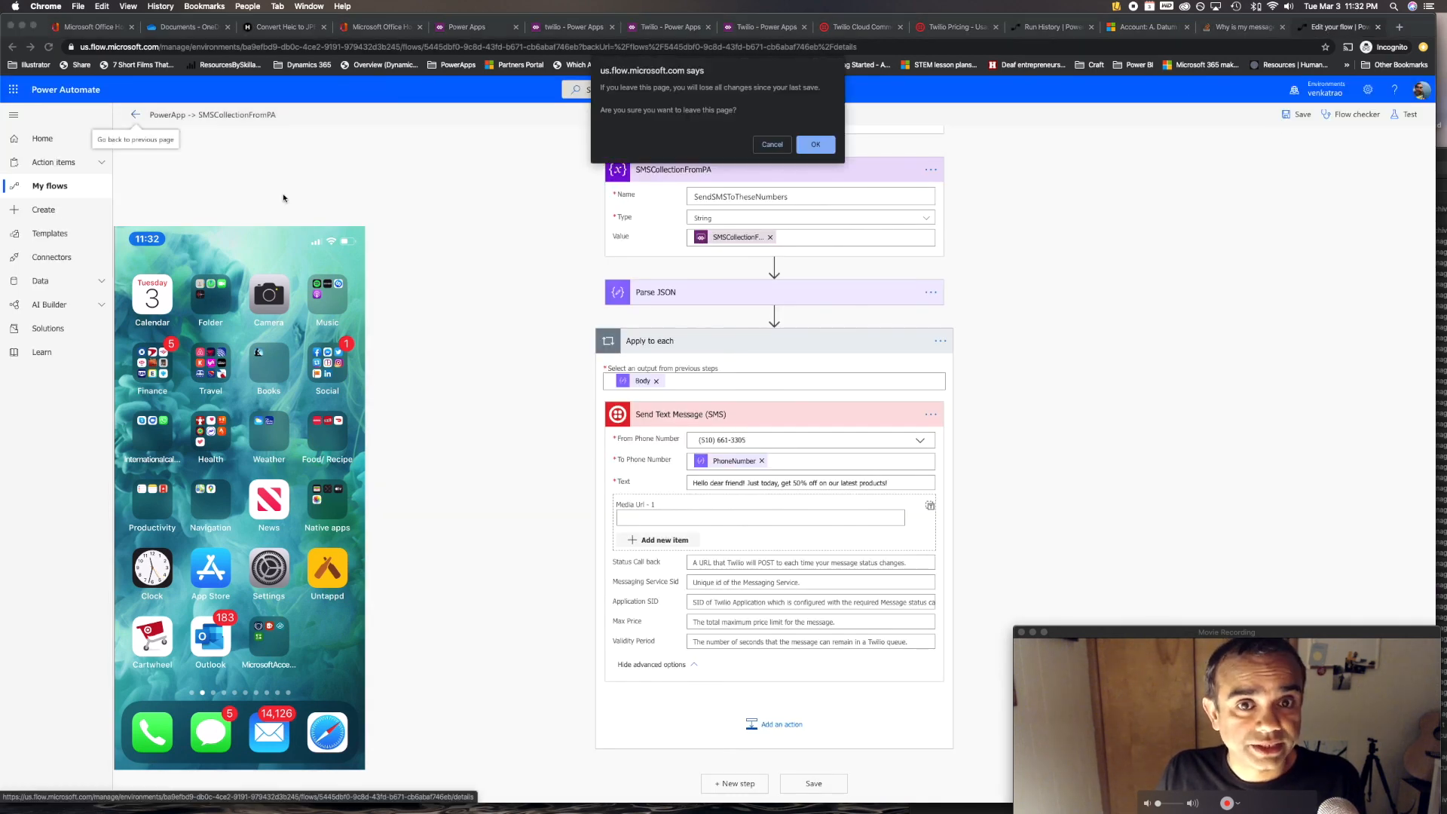
{"action": "left_click", "coordinate": [772, 145]}
{"action": "left_click", "coordinate": [1297, 113]}
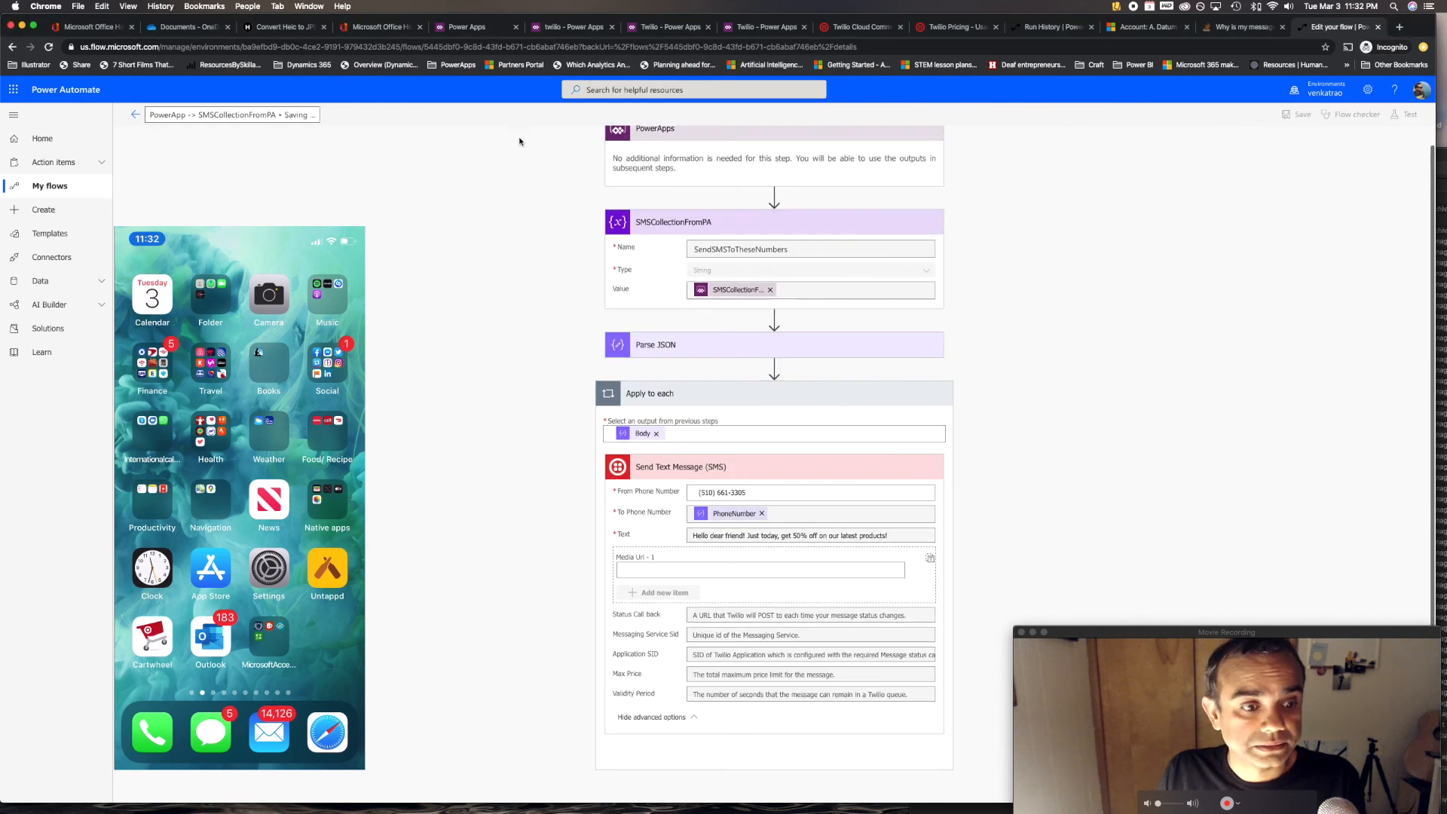
{"action": "left_click", "coordinate": [136, 115]}
{"action": "left_click", "coordinate": [813, 143]}
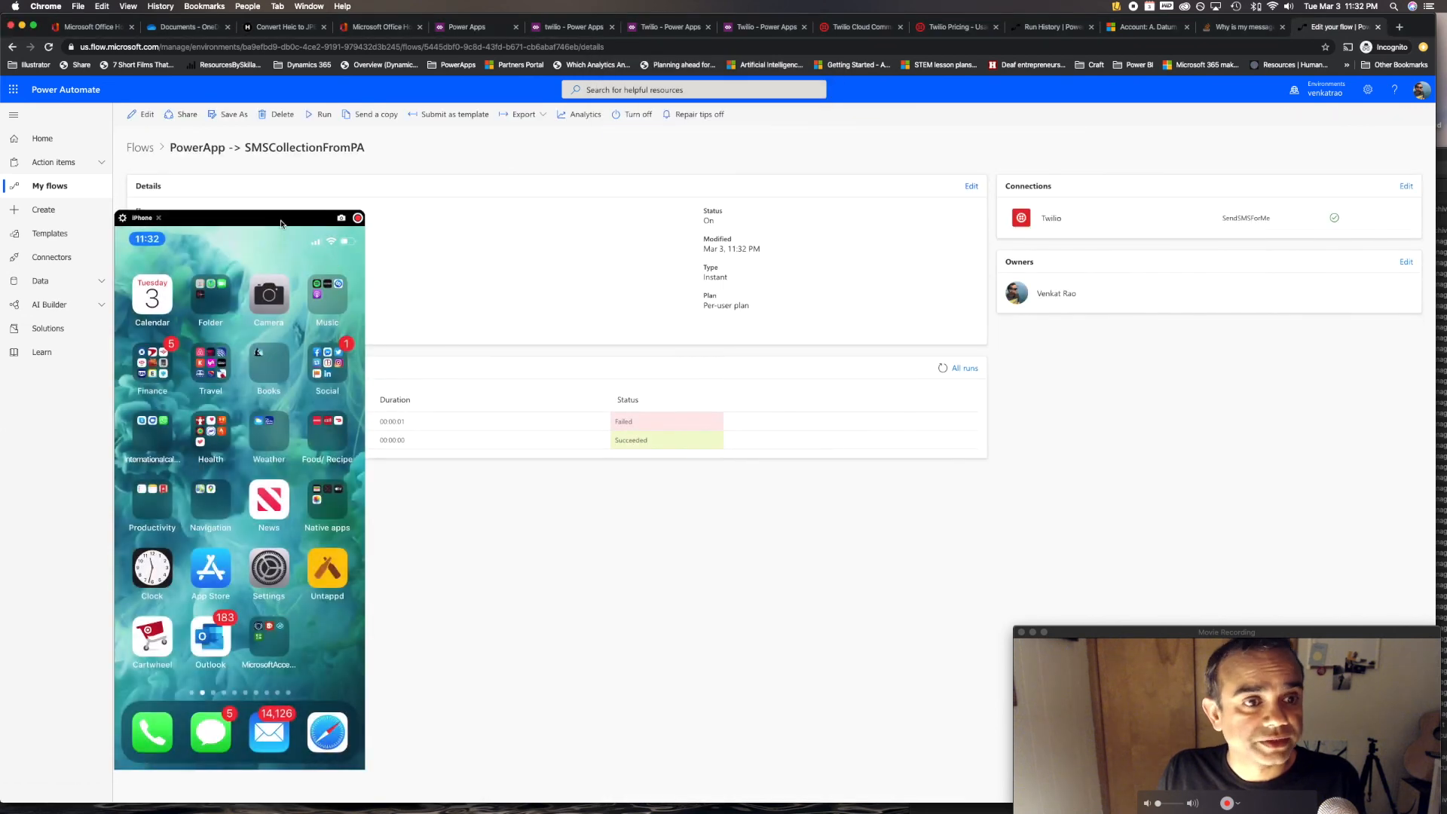
Move the iPhone mirror off the run list and open the failed 11:32 PM run
{"action": "double_click", "coordinate": [281, 223]}
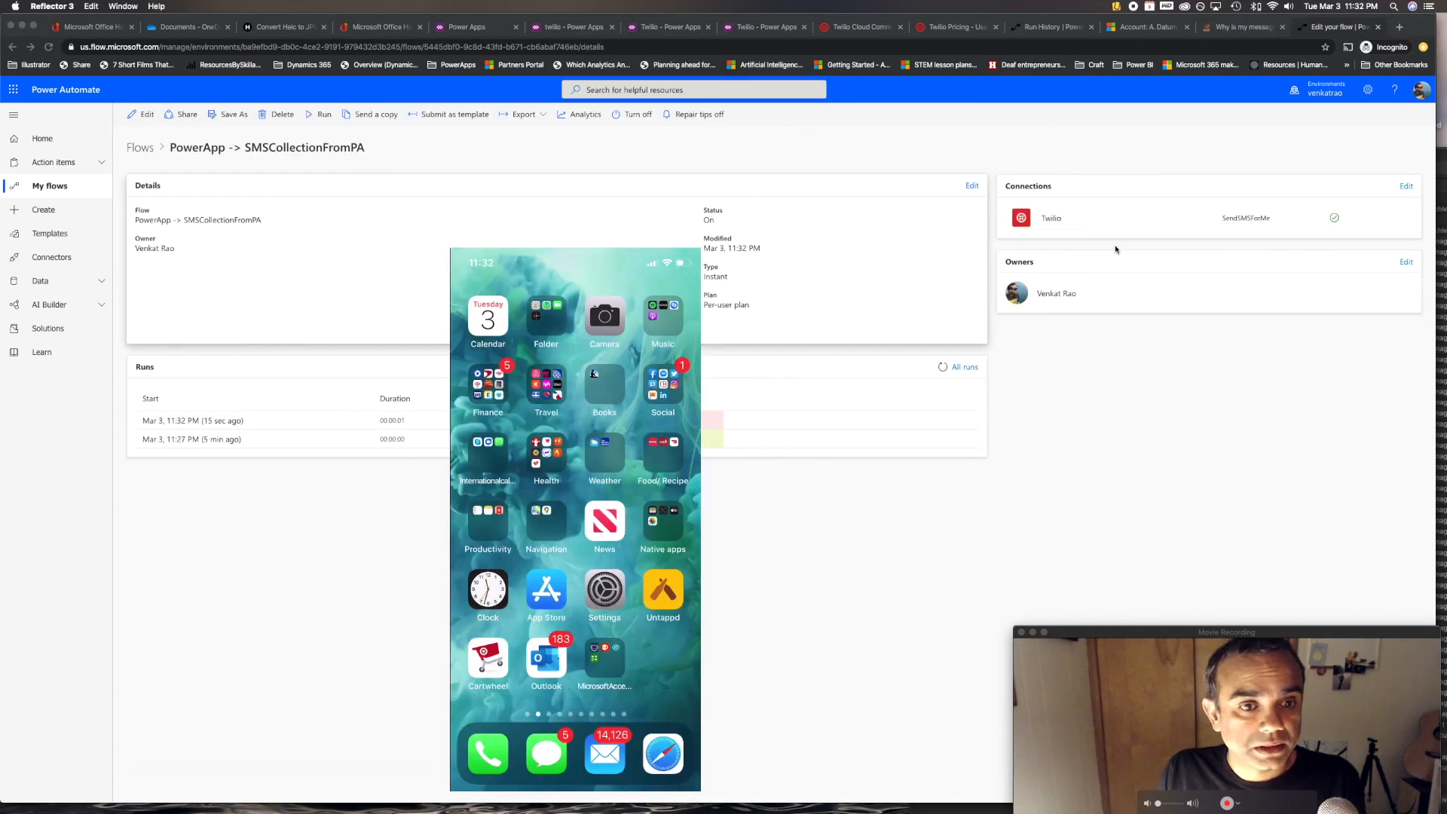
{"action": "left_click_drag", "start_coordinate": [595, 244], "coordinate": [1052, 206]}
{"action": "left_click", "coordinate": [221, 427]}
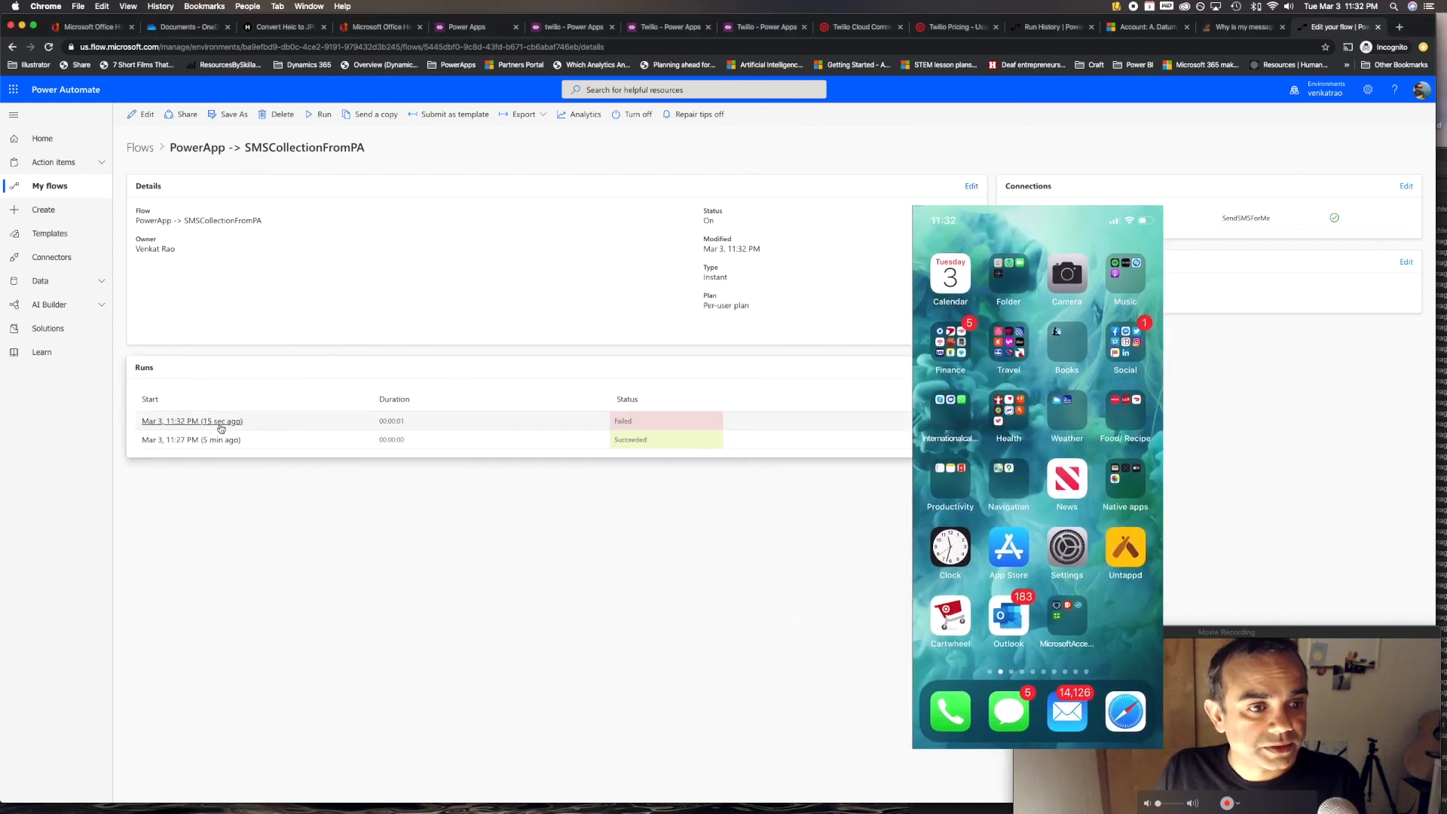
{"action": "left_click", "coordinate": [221, 426]}
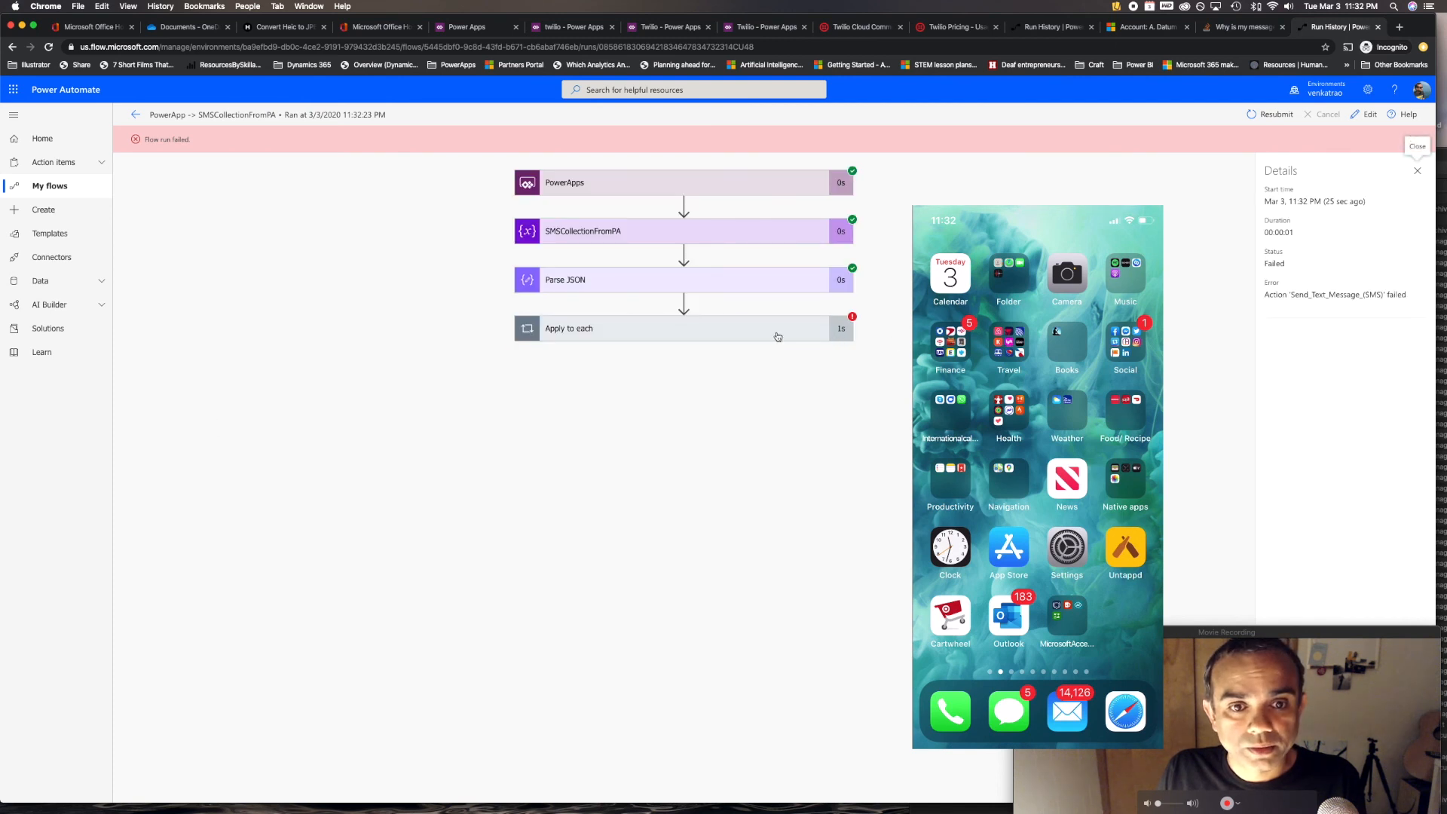
Inspect the InvalidTemplate error on Send Text Message (SMS) inside Apply to each
{"action": "left_click", "coordinate": [778, 337]}
{"action": "left_click", "coordinate": [689, 417]}
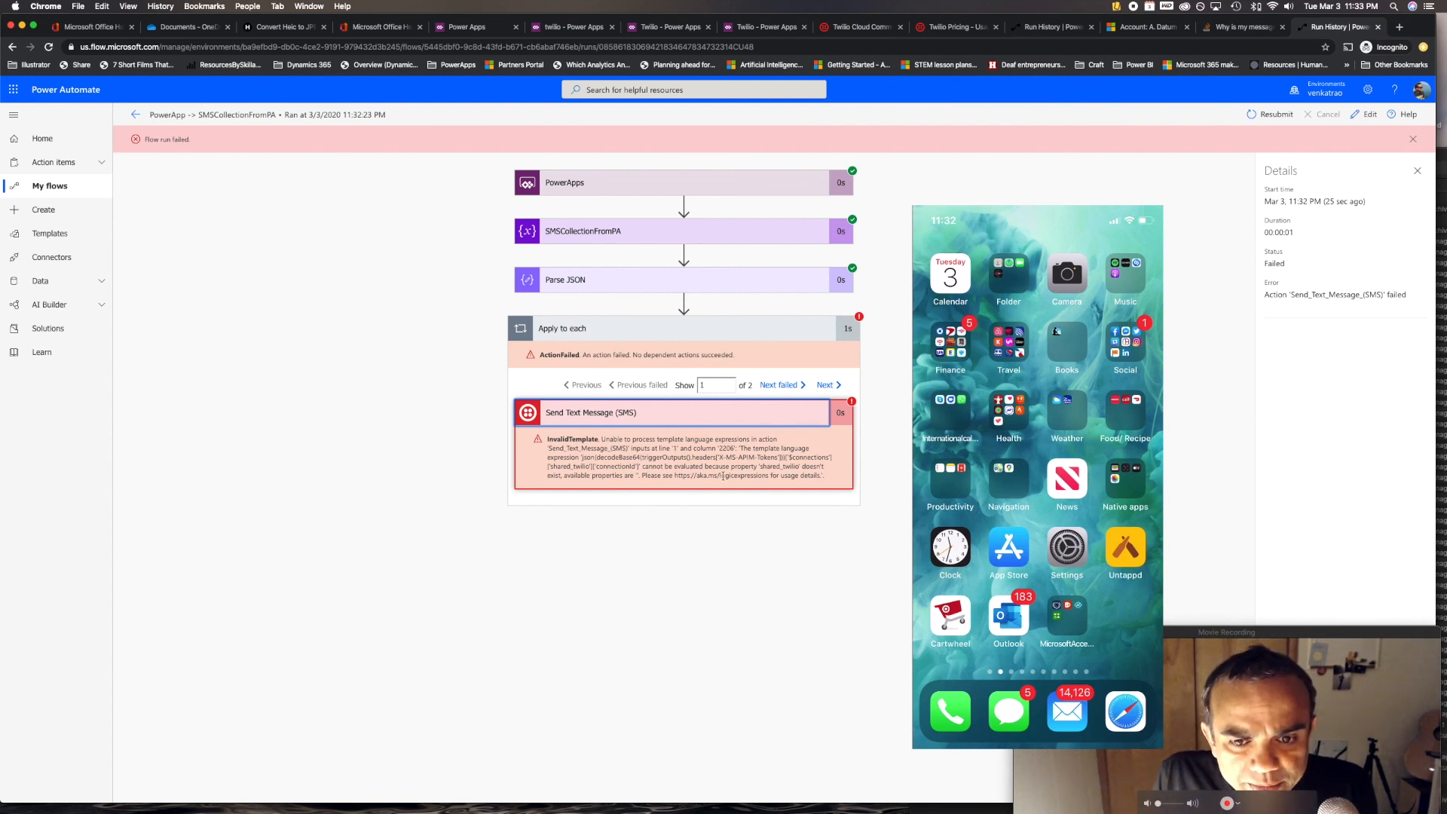
{"action": "left_click_drag", "start_coordinate": [733, 476], "coordinate": [800, 466]}
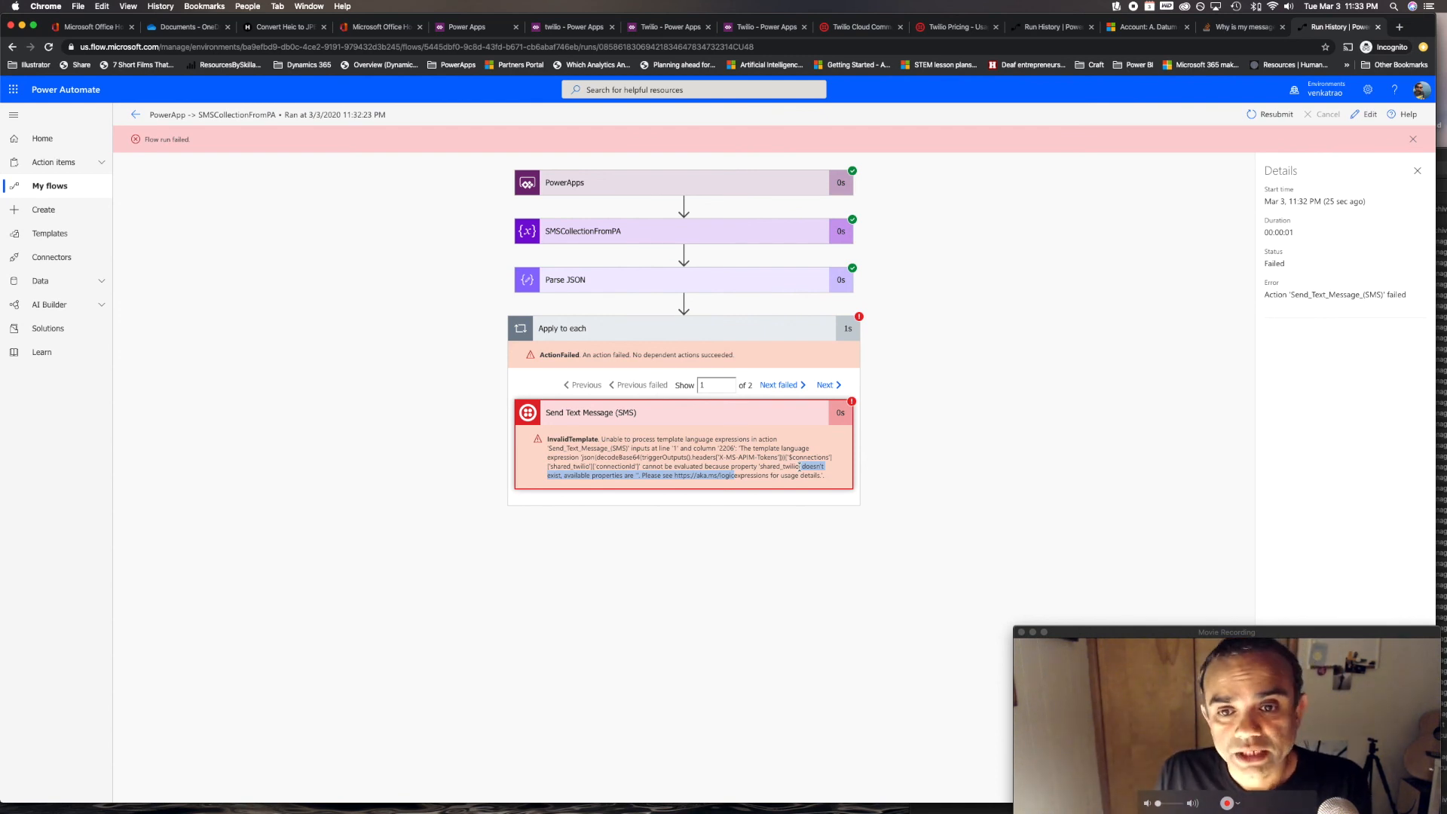
{"action": "key", "text": "super+Tab"}
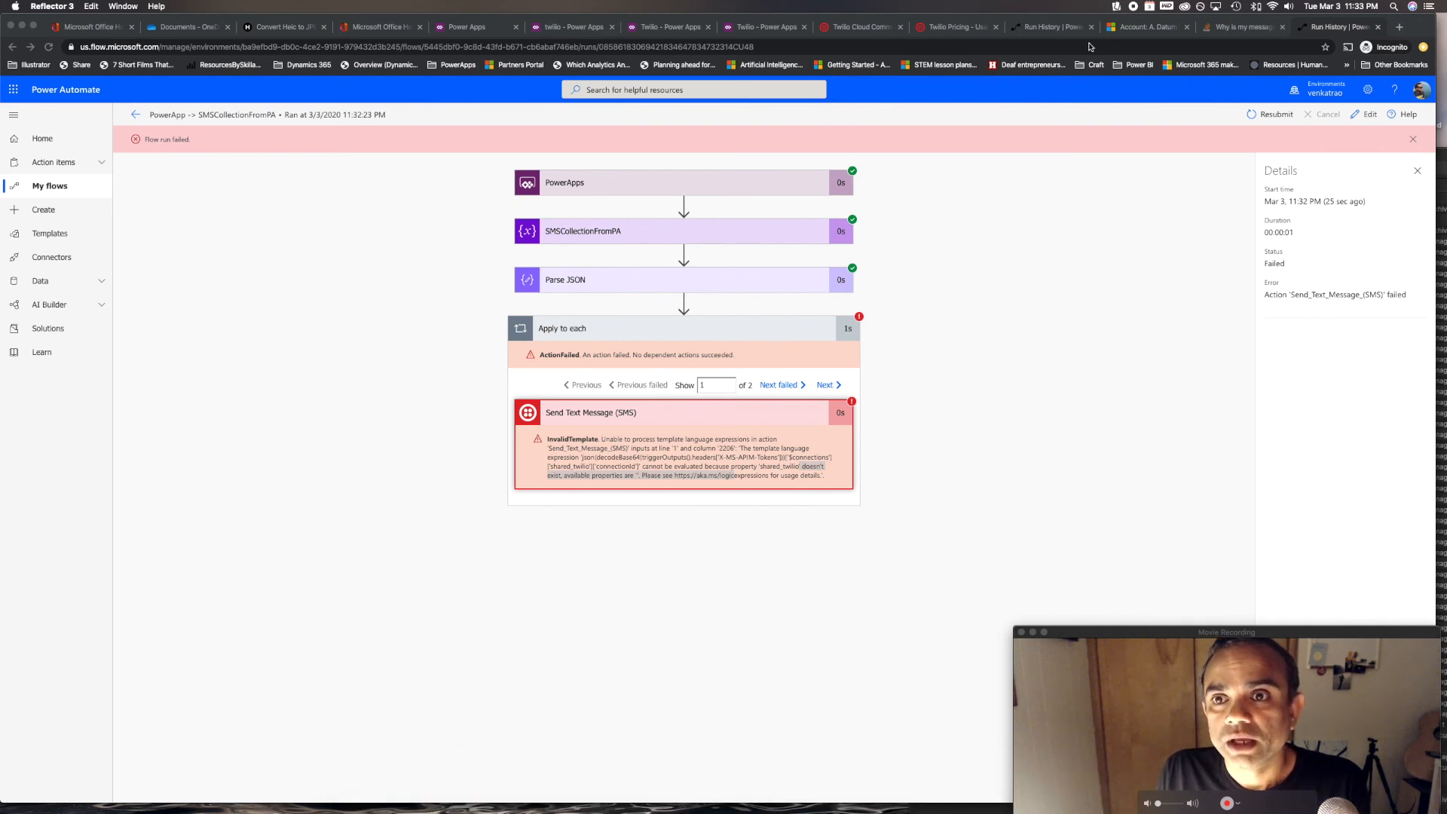
{"action": "left_click", "coordinate": [765, 30]}
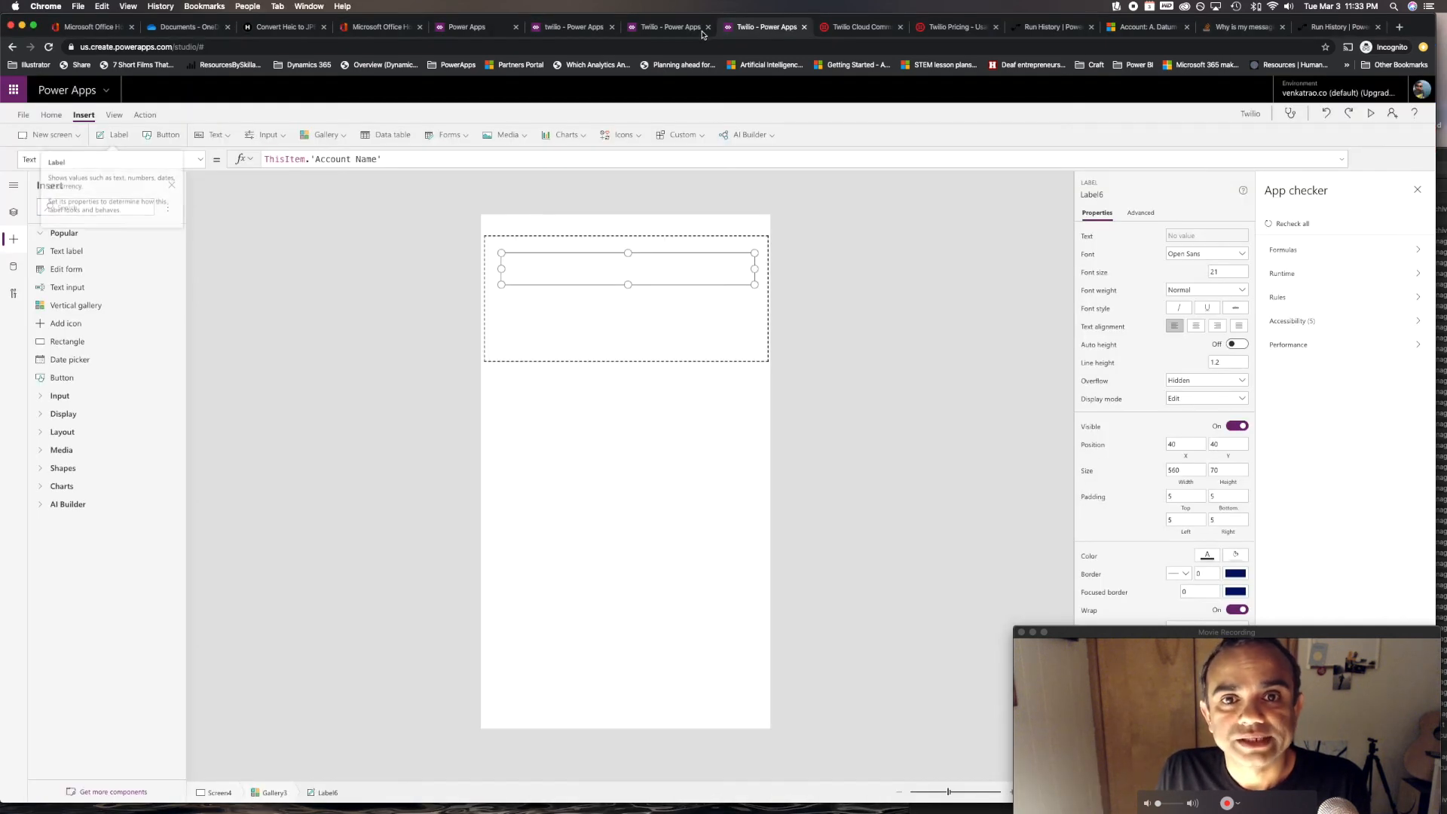
Unlink the flow from the button and clear its OnSelect formula
{"action": "left_click", "coordinate": [671, 27]}
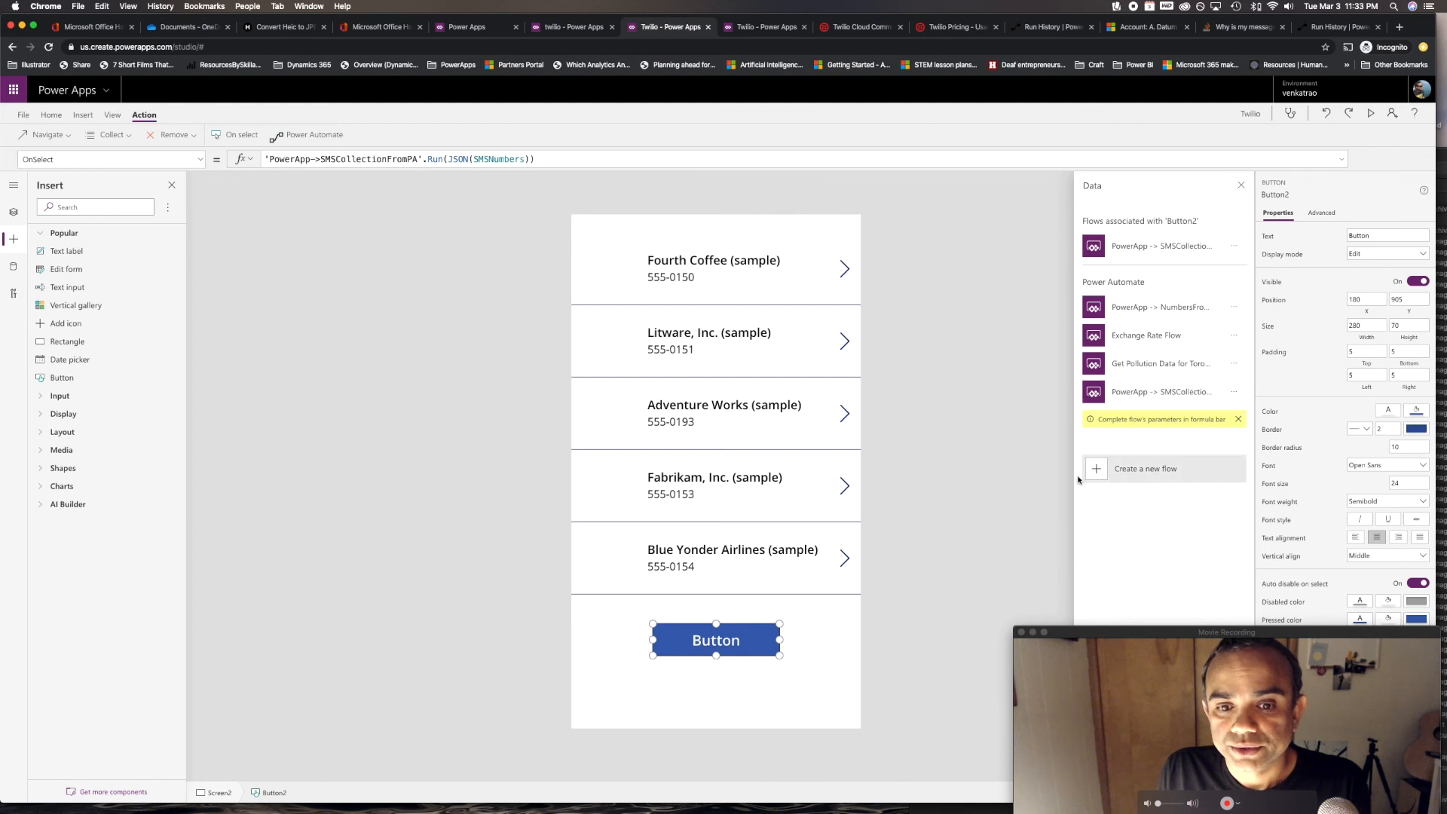
{"action": "left_click", "coordinate": [1234, 246]}
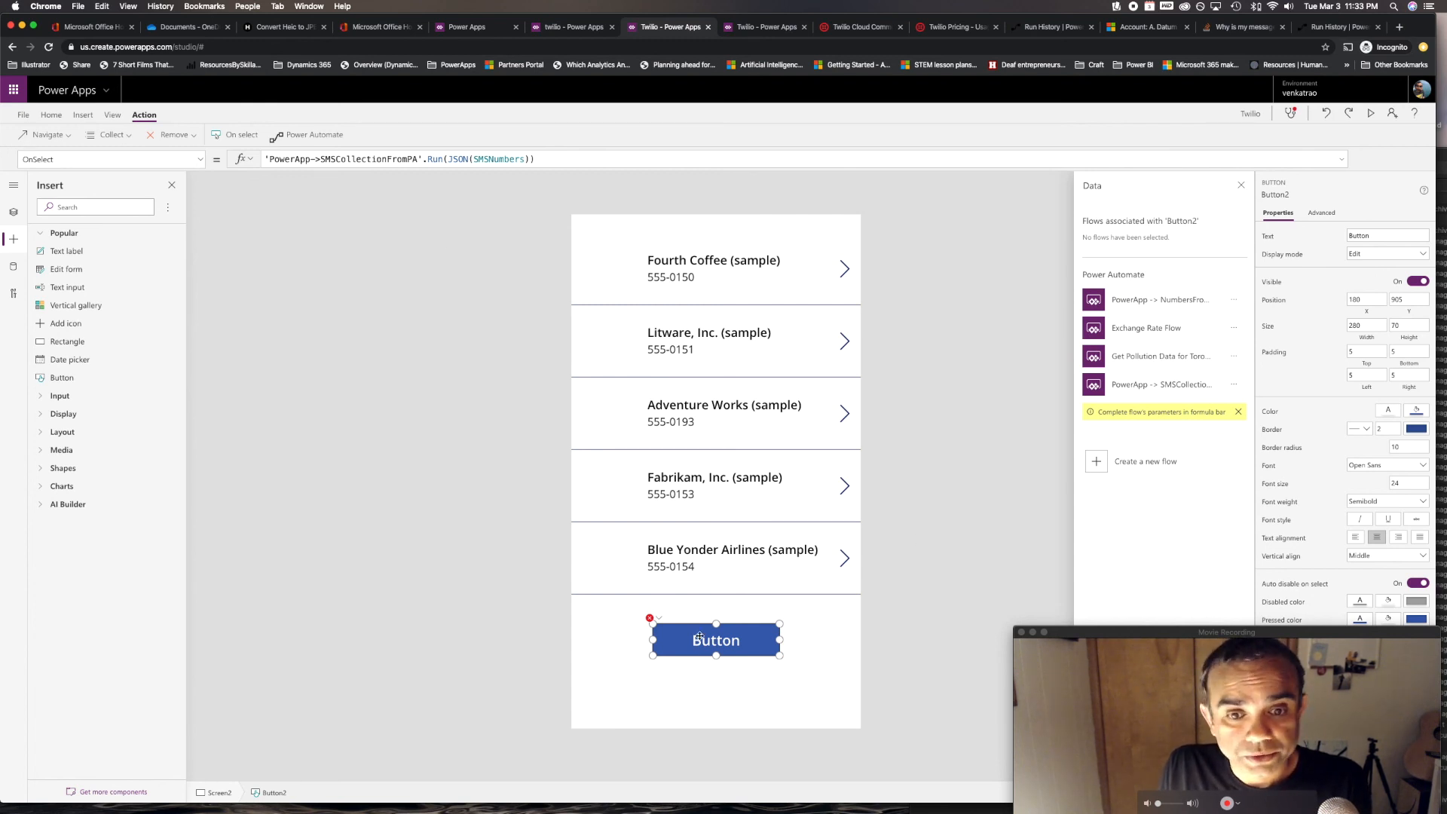
{"action": "left_click_drag", "start_coordinate": [537, 159], "coordinate": [260, 161]}
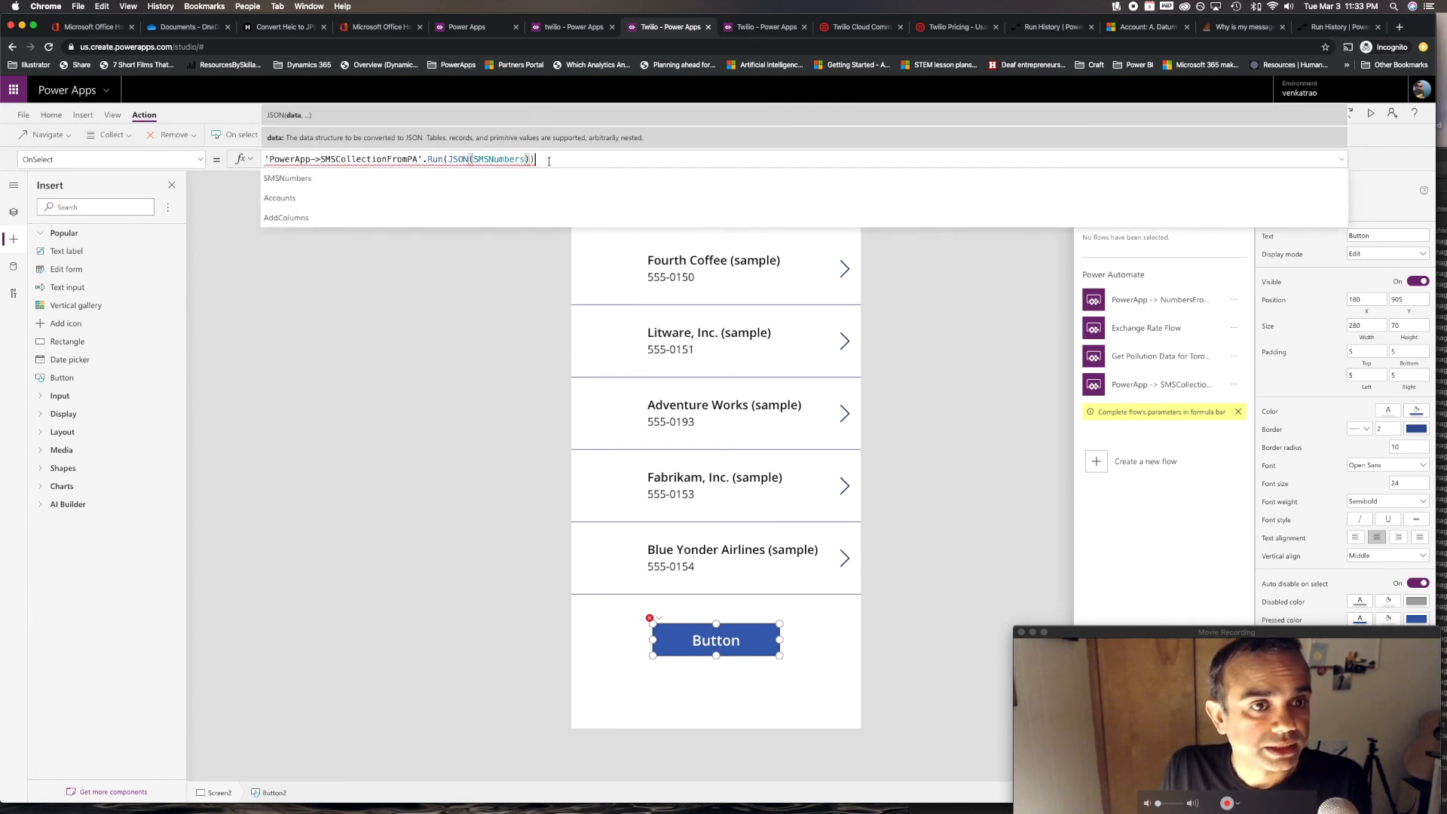
{"action": "key", "text": "BackSpace"}
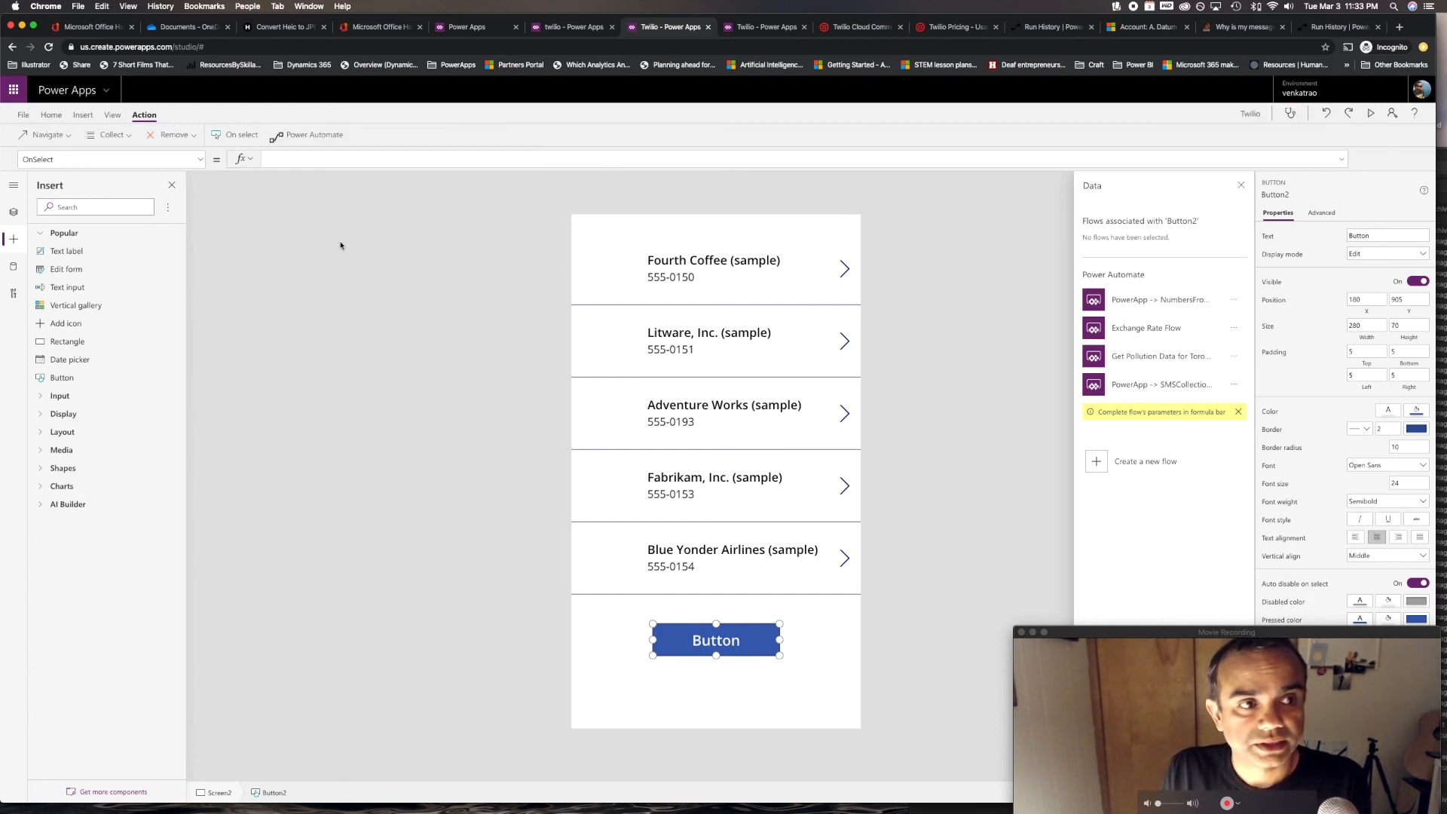
{"action": "left_click", "coordinate": [783, 653]}
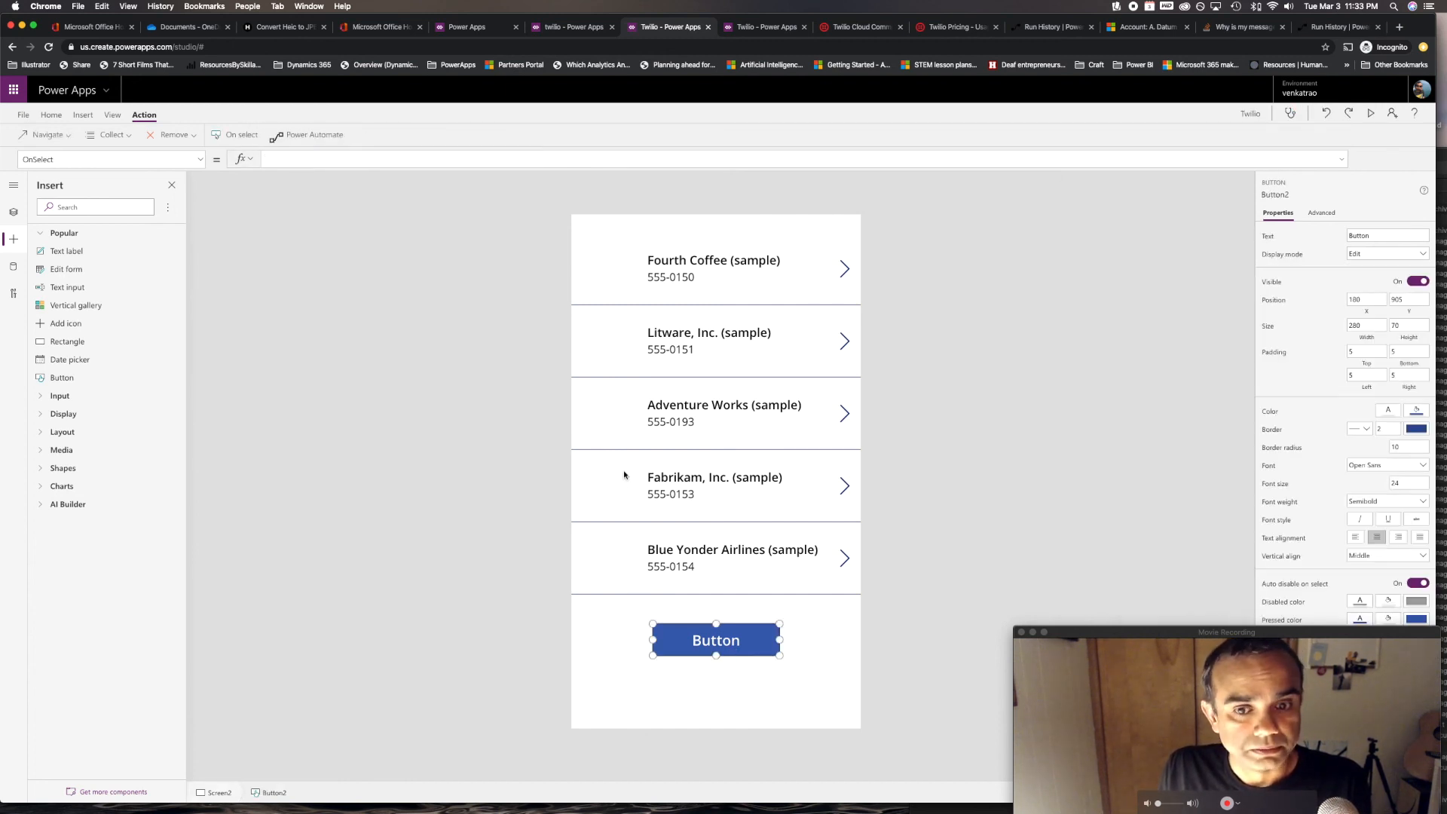
Re-attach the SMSCollectionFromPA flow to the button from the Power Automate list
{"action": "left_click", "coordinate": [306, 137]}
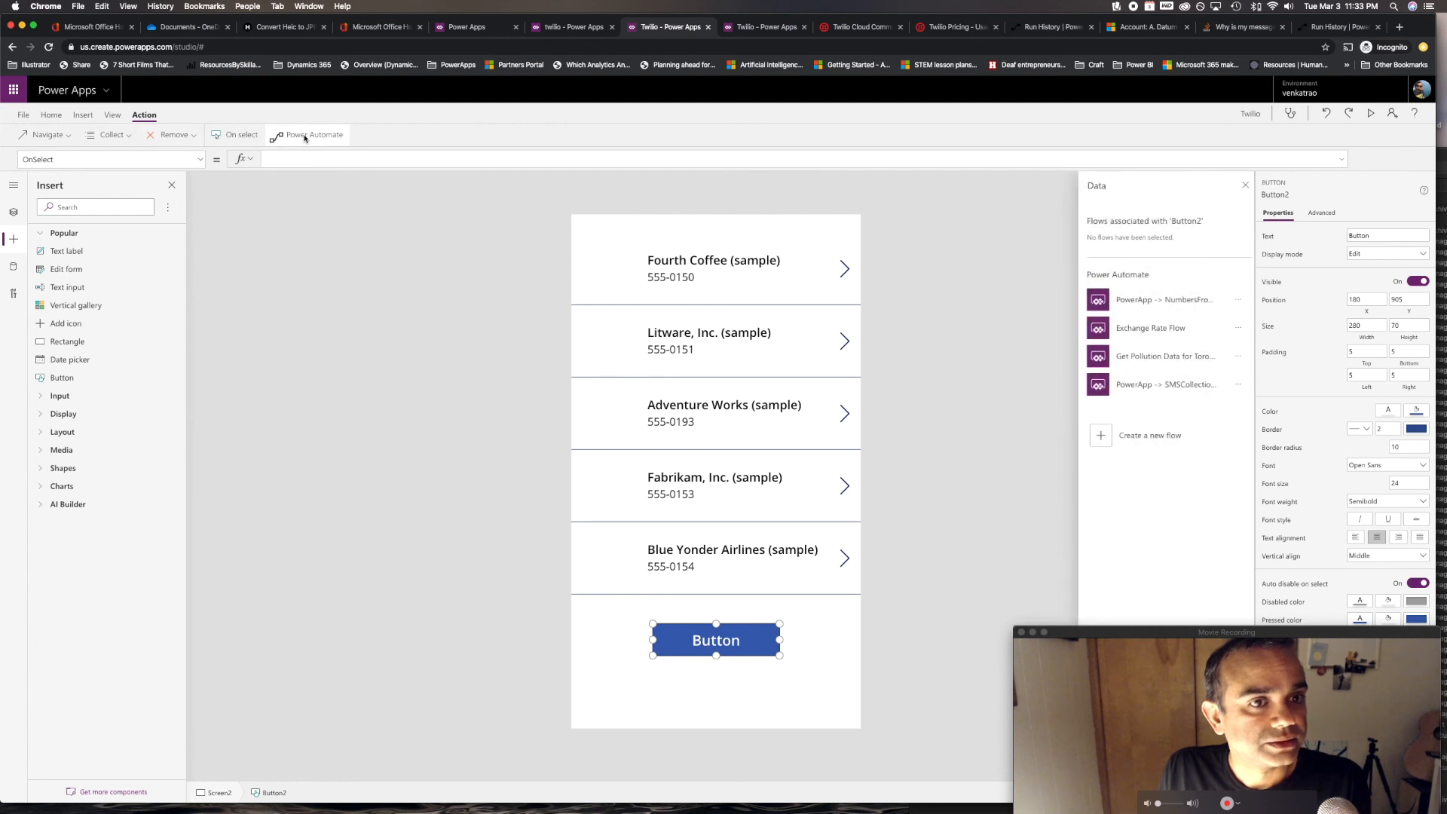
{"action": "left_click", "coordinate": [1189, 386]}
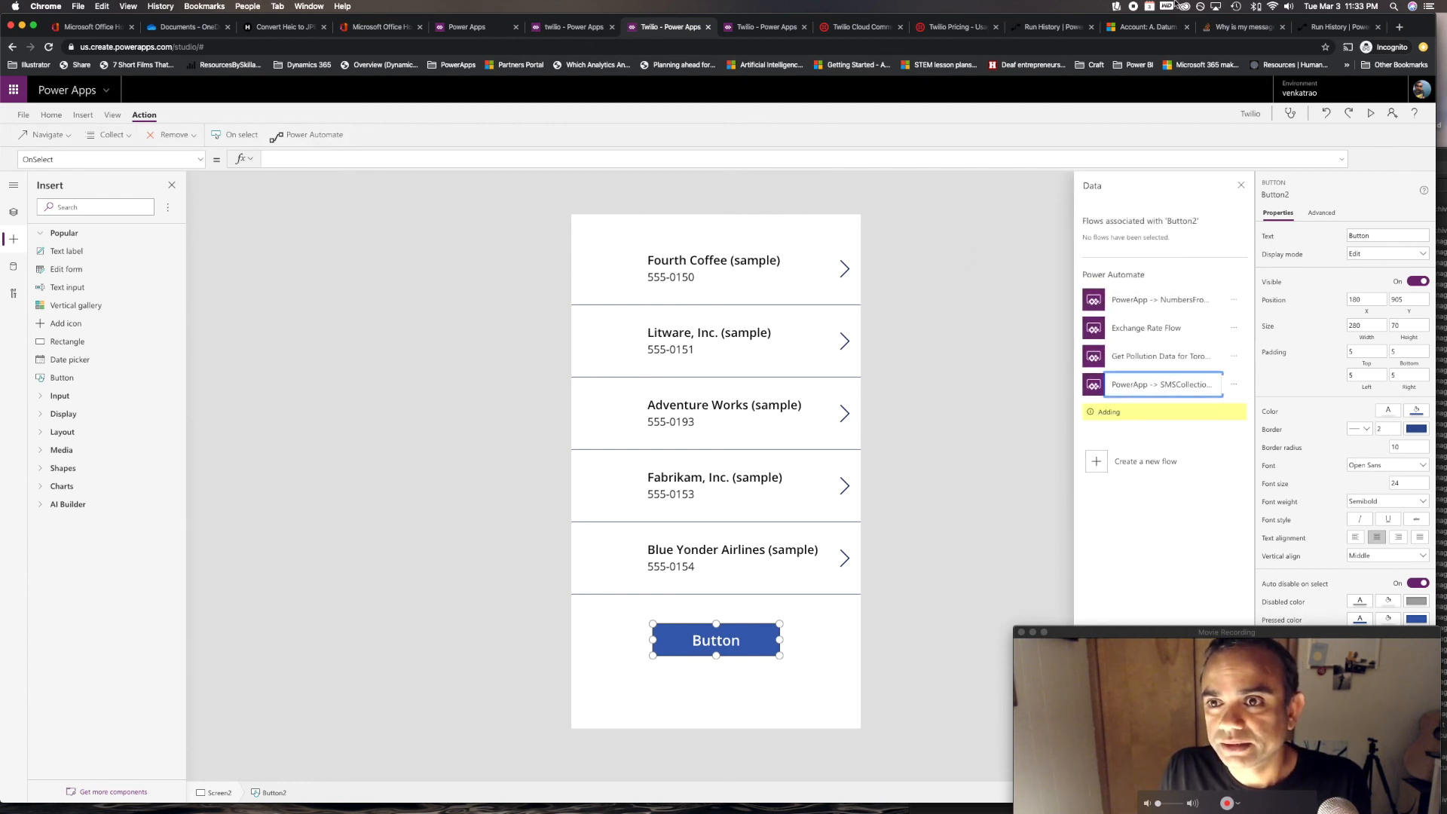
{"action": "left_click", "coordinate": [1340, 28]}
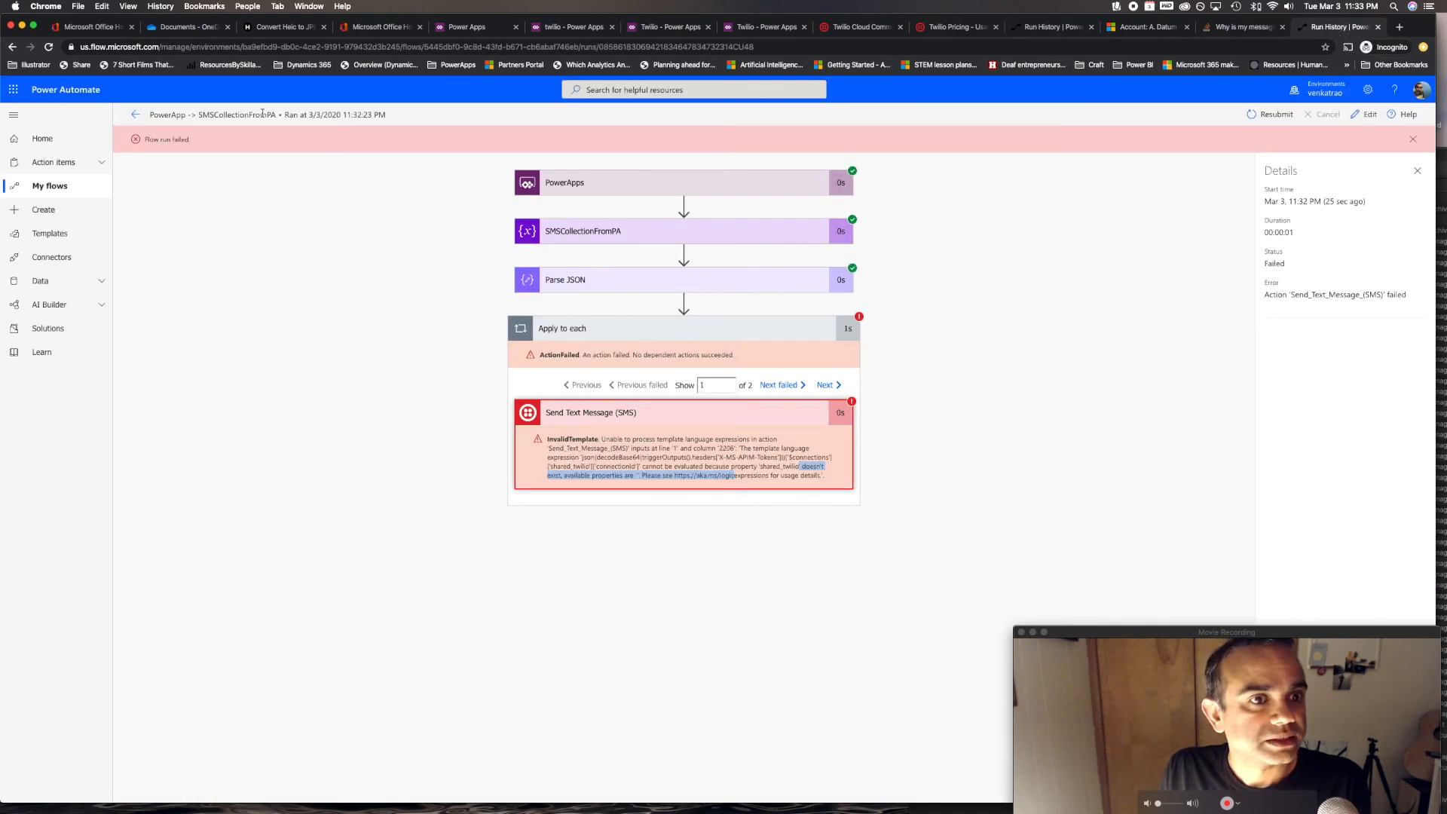
{"action": "left_click", "coordinate": [579, 30]}
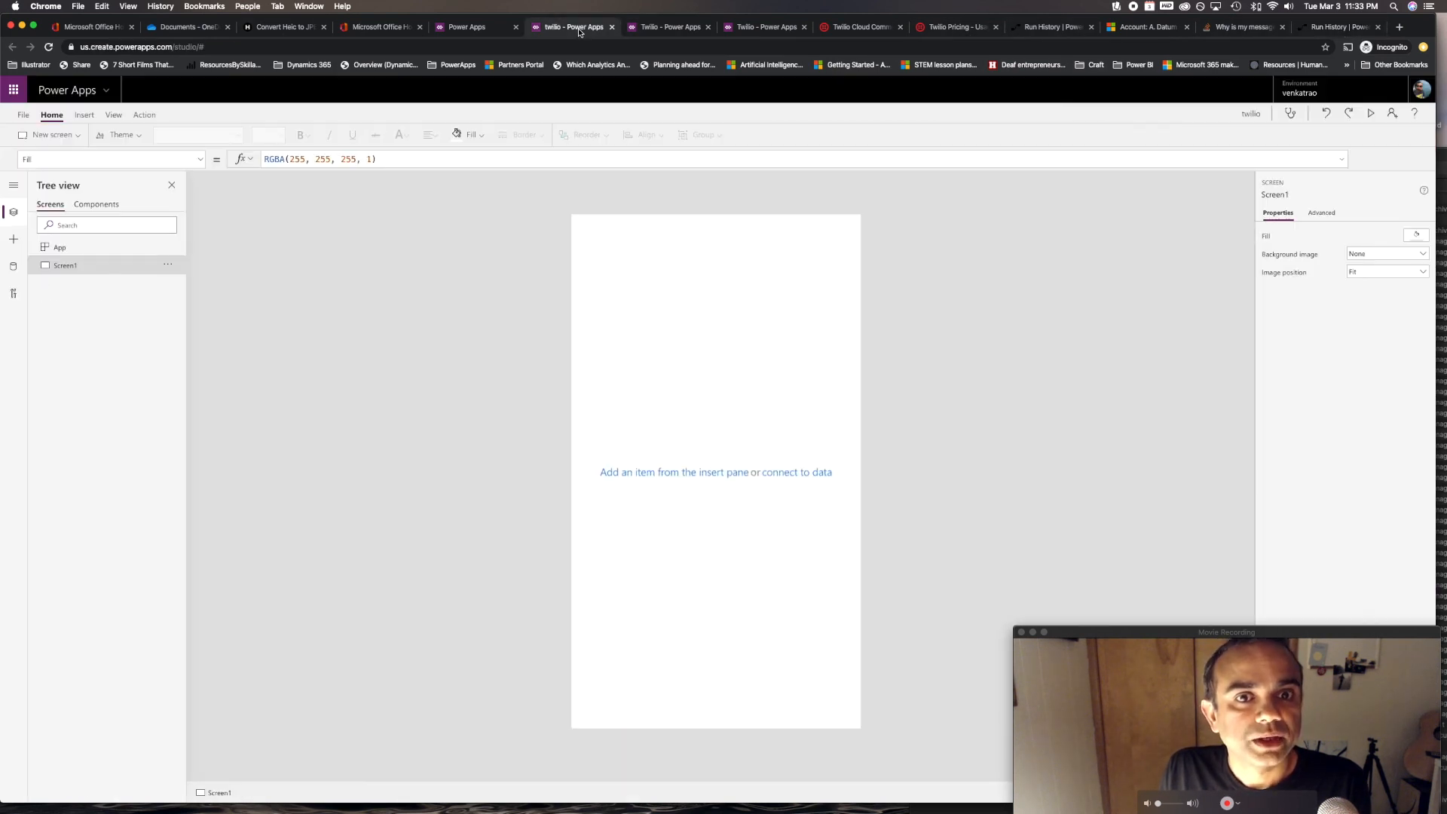
Finish OnSelect as 'PowerApp->SMSCollectionFromPA'.Run(JSON(SMSNumbers)) and test-press the button to run the flow
{"action": "left_click", "coordinate": [482, 30]}
{"action": "left_click", "coordinate": [700, 27]}
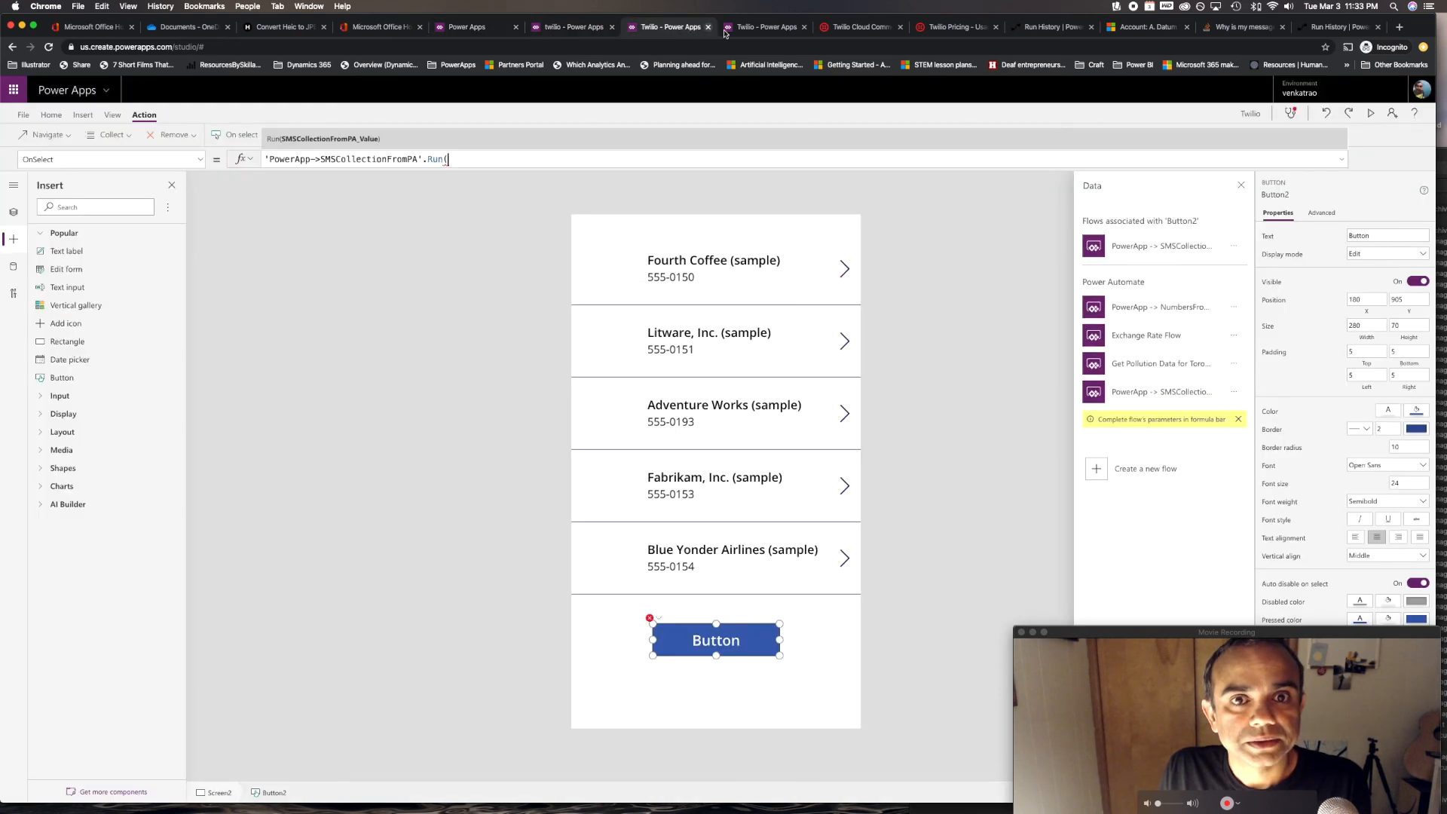
{"action": "type", "text": "JSON"}
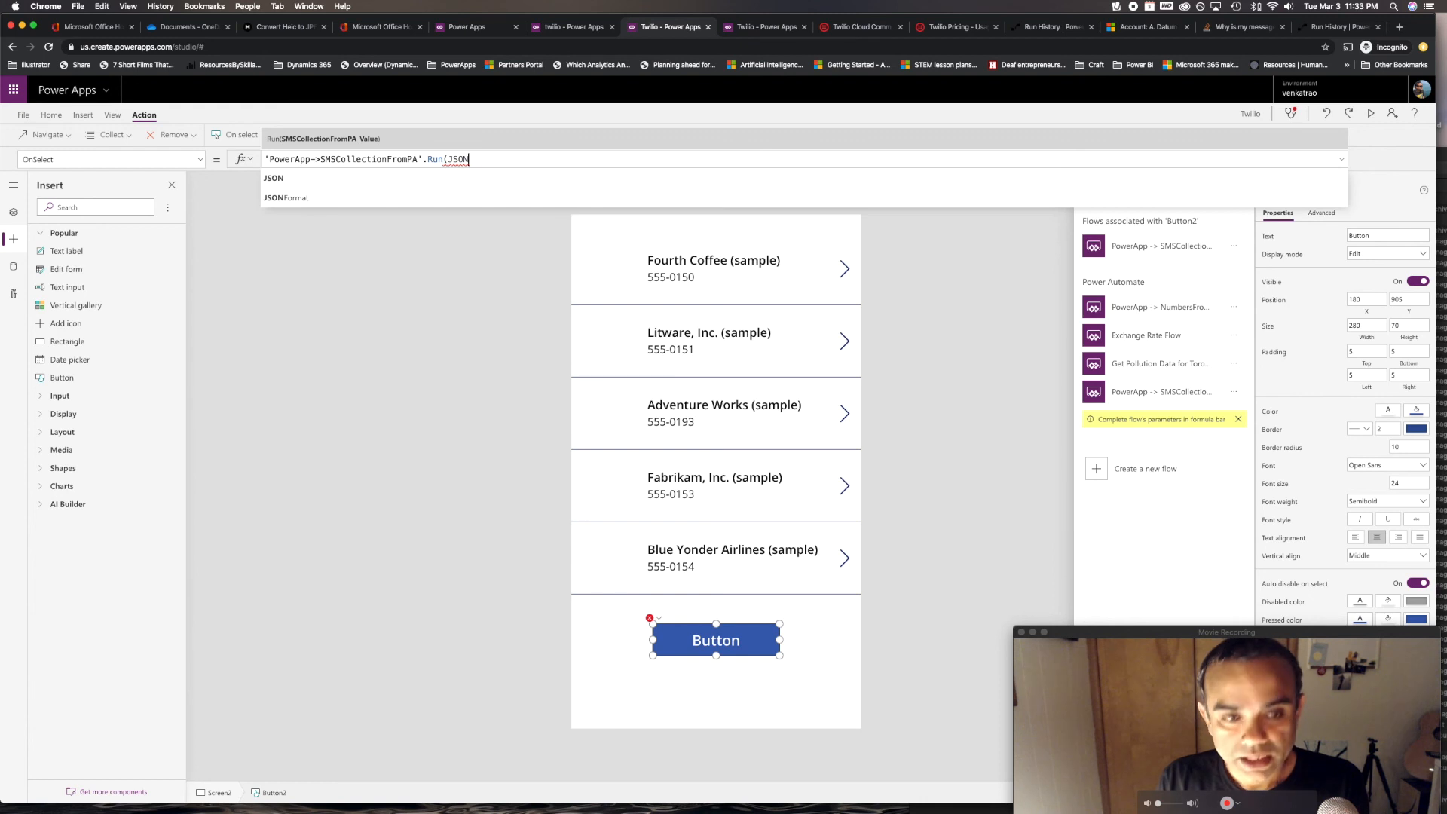
{"action": "type", "text": "(SMS"}
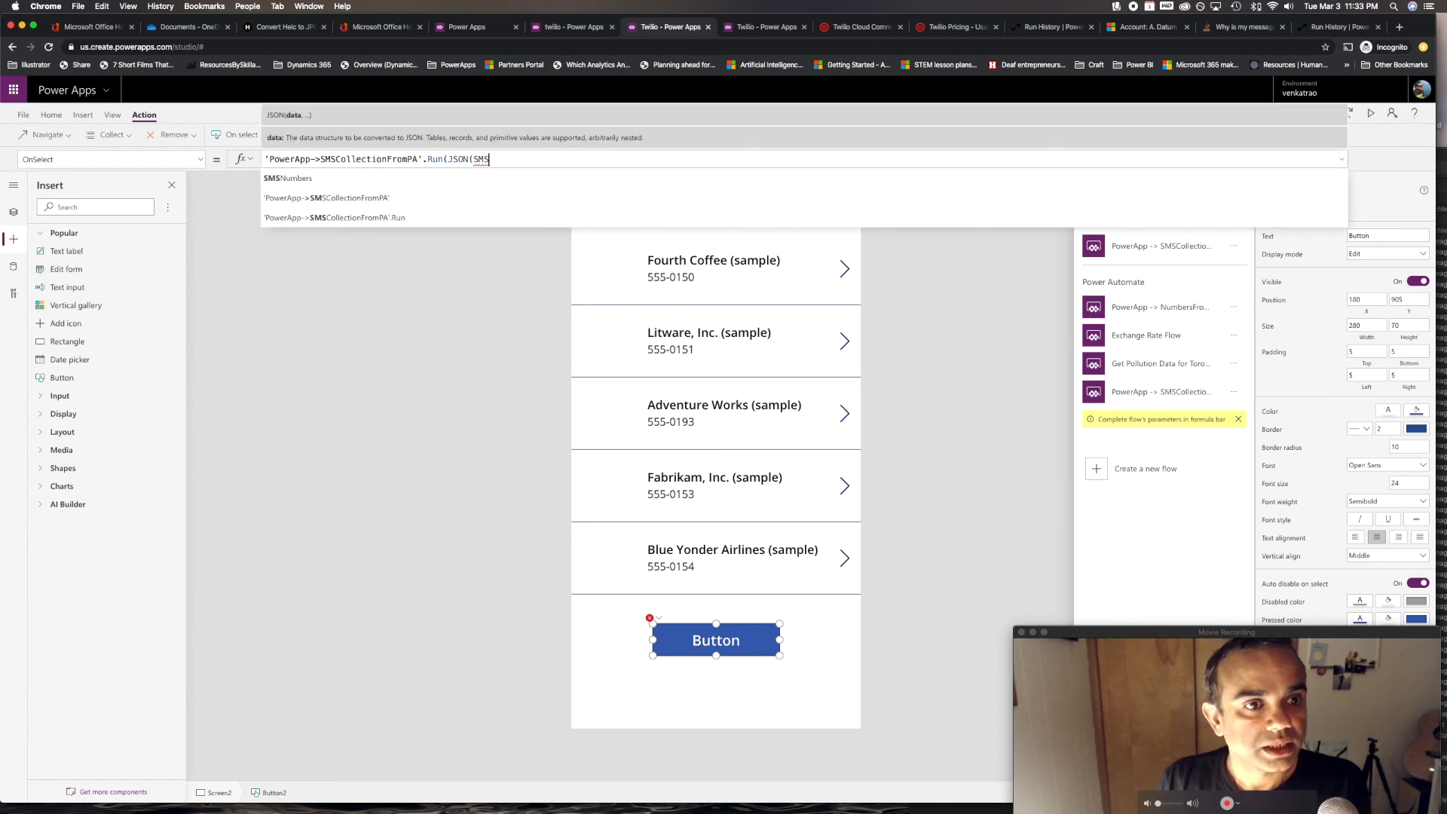
{"action": "key", "text": "Tab"}
{"action": "type", "text": "))"}
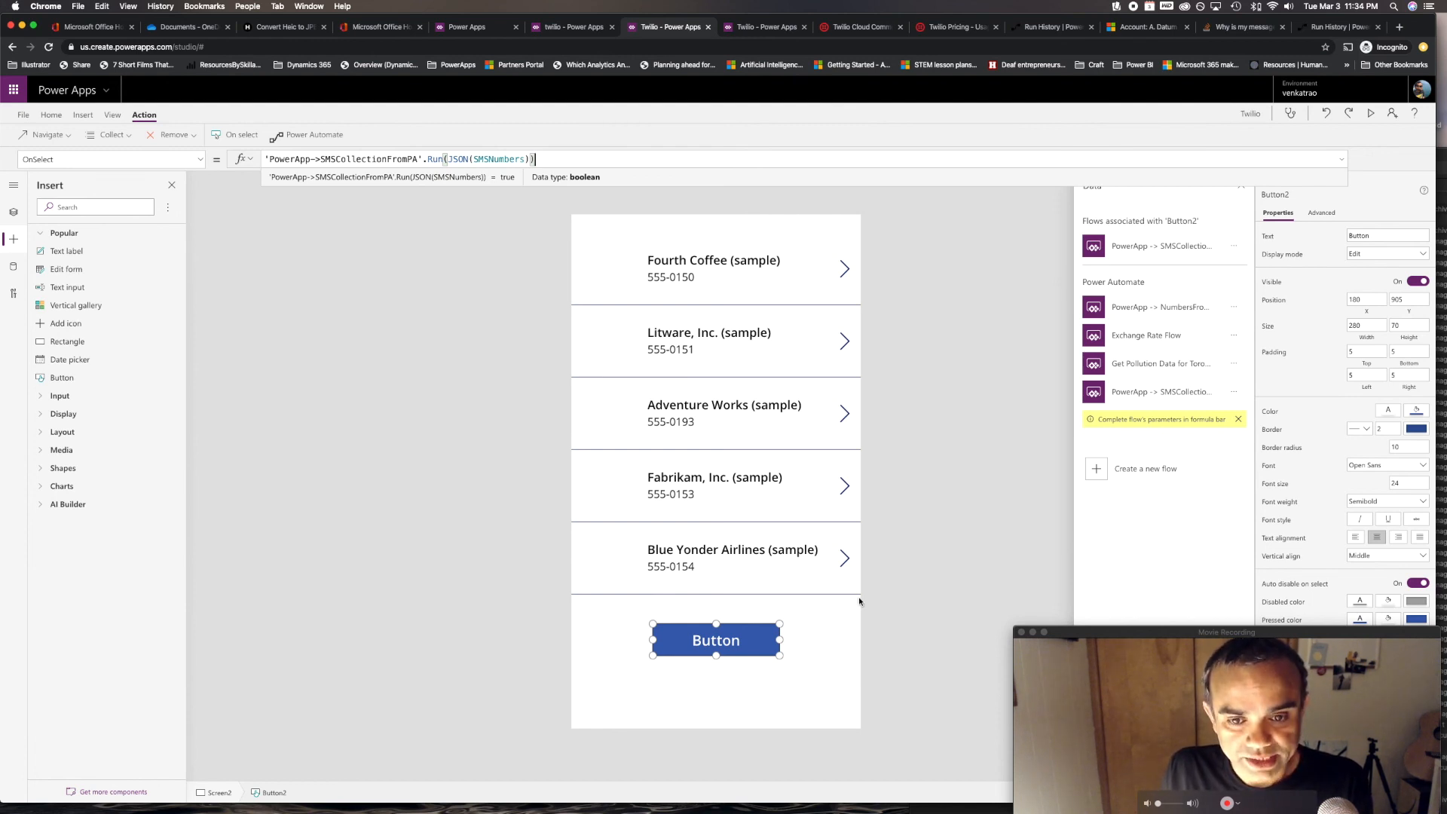
{"action": "key", "text": "alt"}
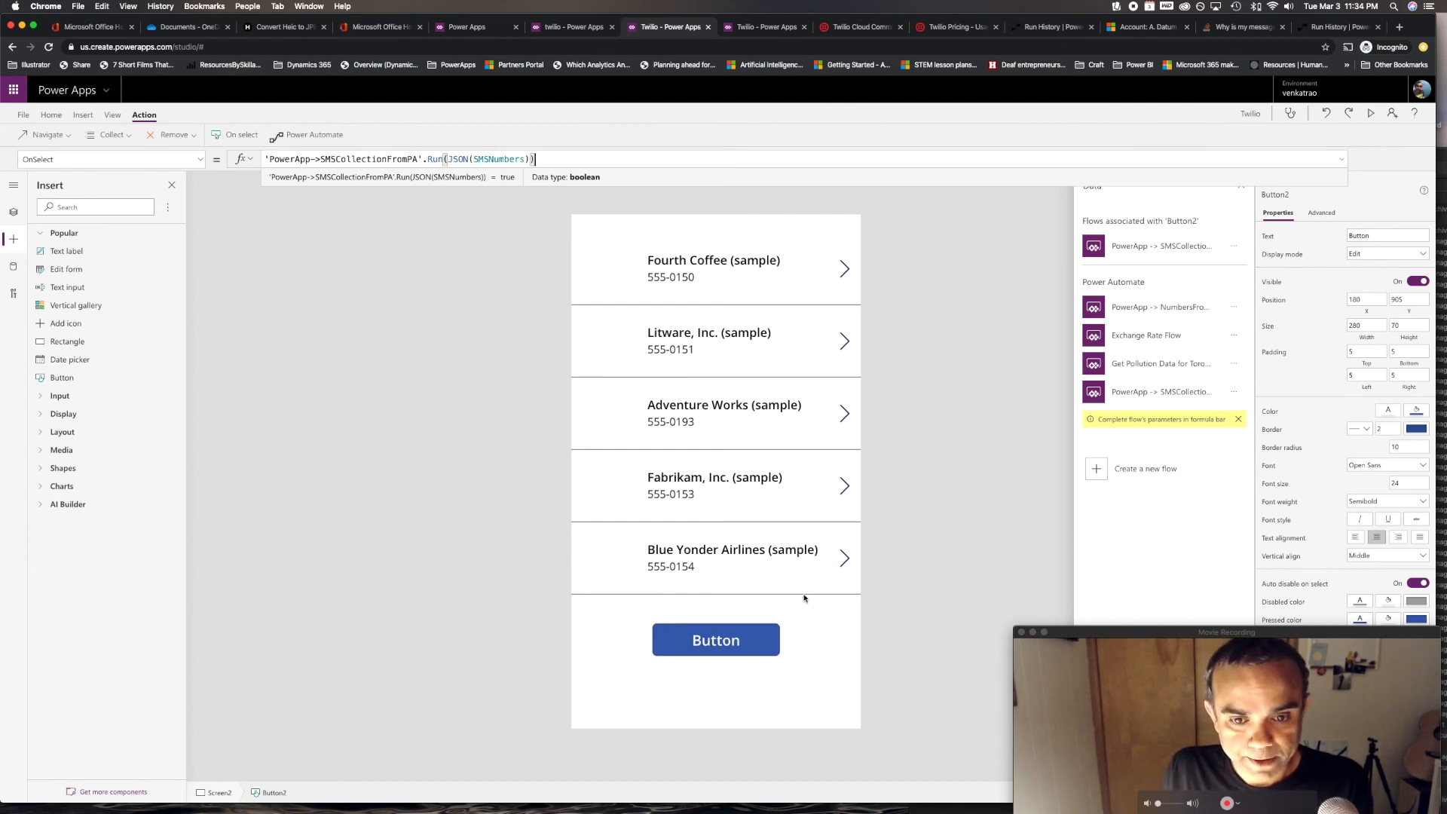
{"action": "left_click", "coordinate": [706, 646], "text": "alt"}
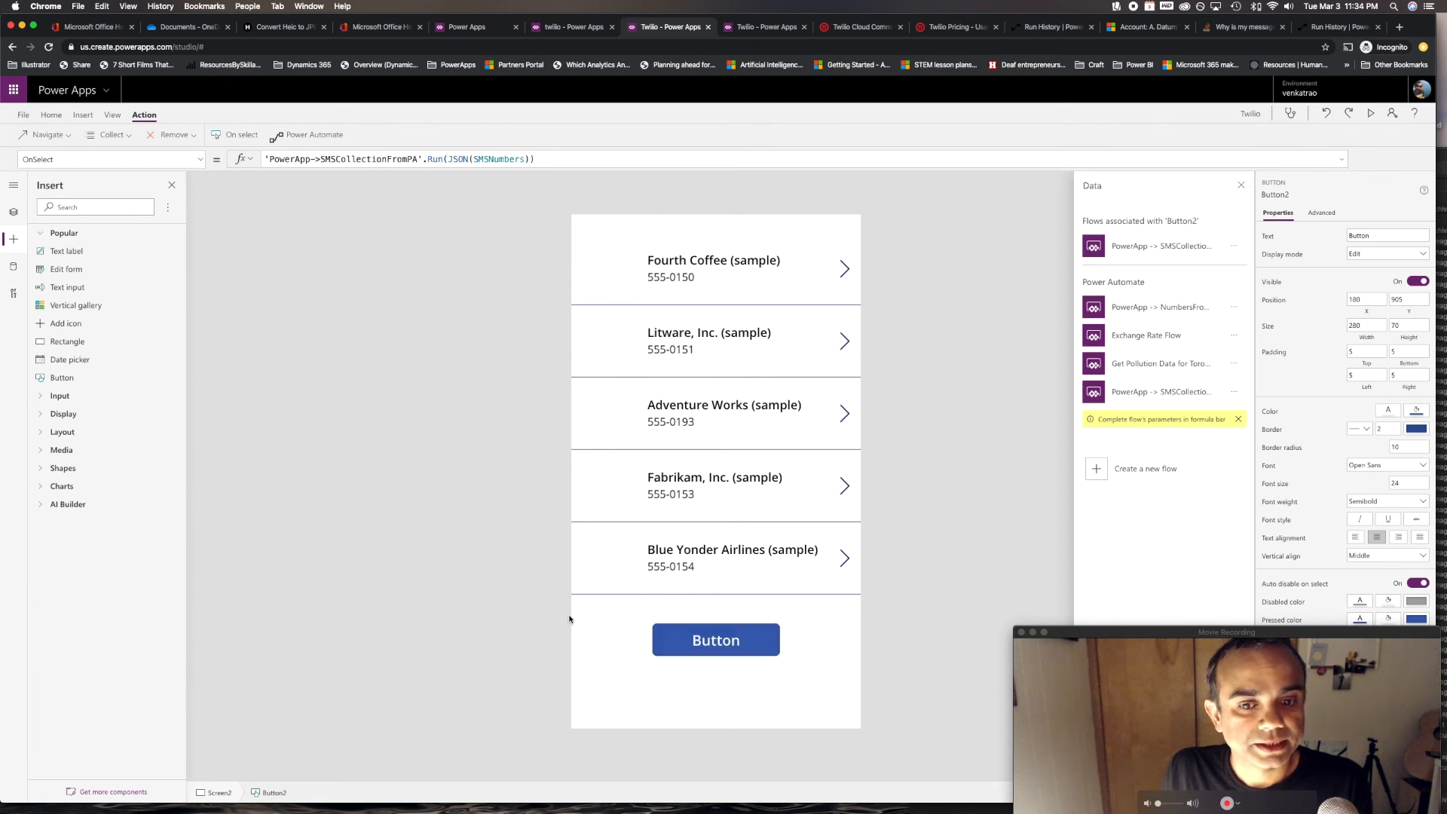
Check the flow's run history, then quit and relaunch Reflector 3 to re-mirror the iPhone
{"action": "left_click", "coordinate": [1053, 31]}
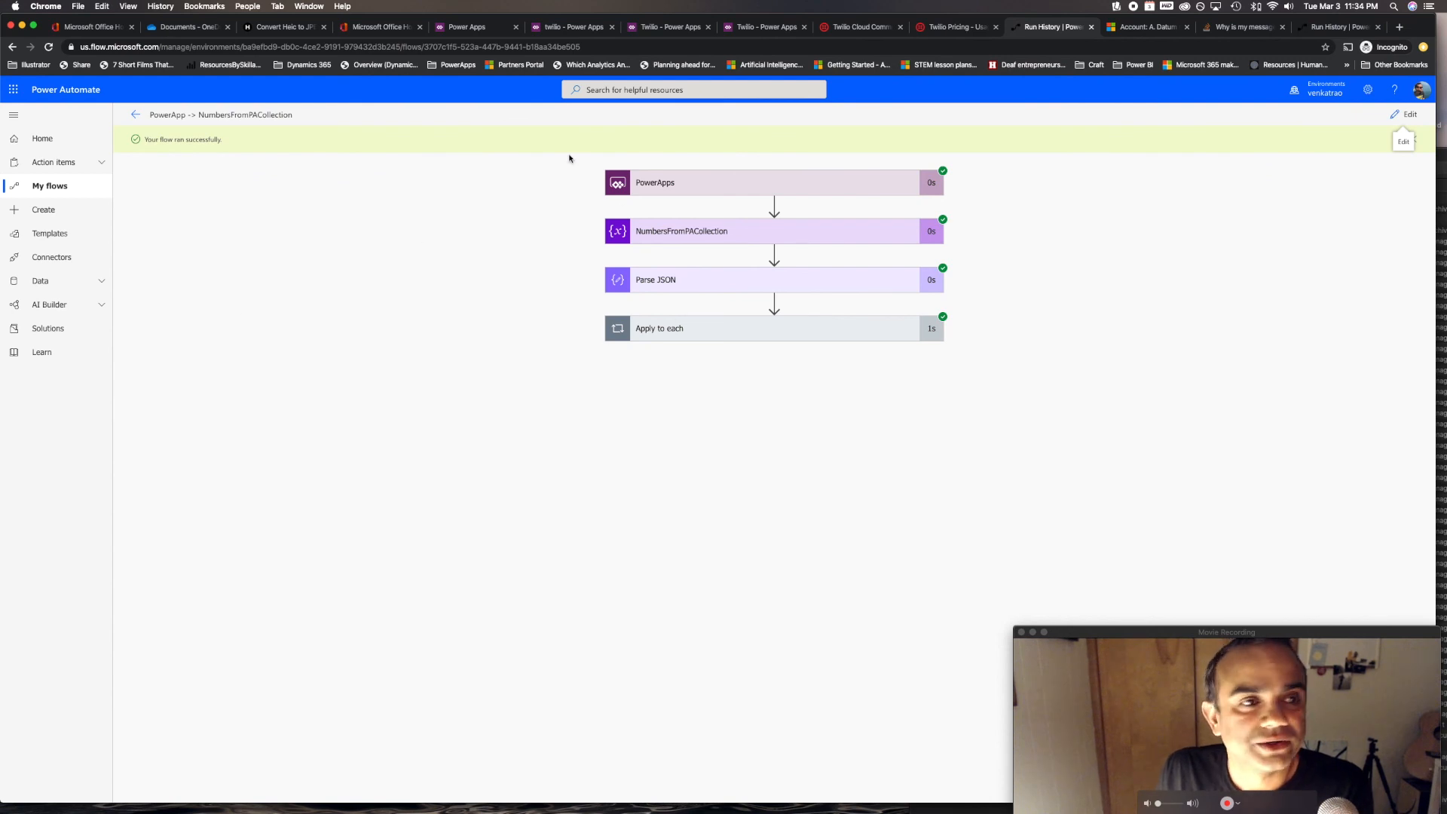
{"action": "mouse_move", "coordinate": [764, 812]}
{"action": "left_click", "coordinate": [706, 789]}
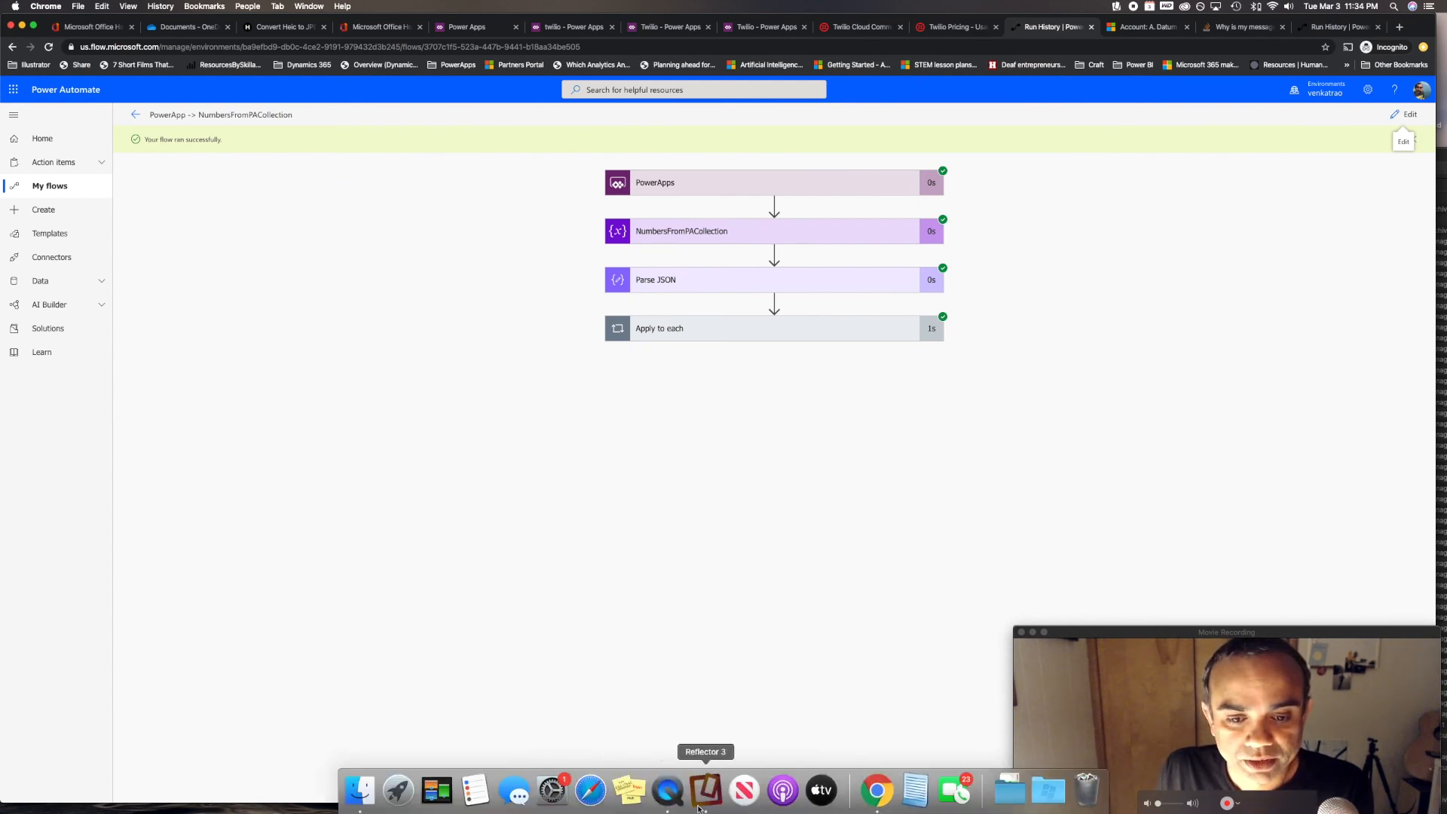
{"action": "left_click", "coordinate": [45, 7]}
{"action": "left_click", "coordinate": [71, 123]}
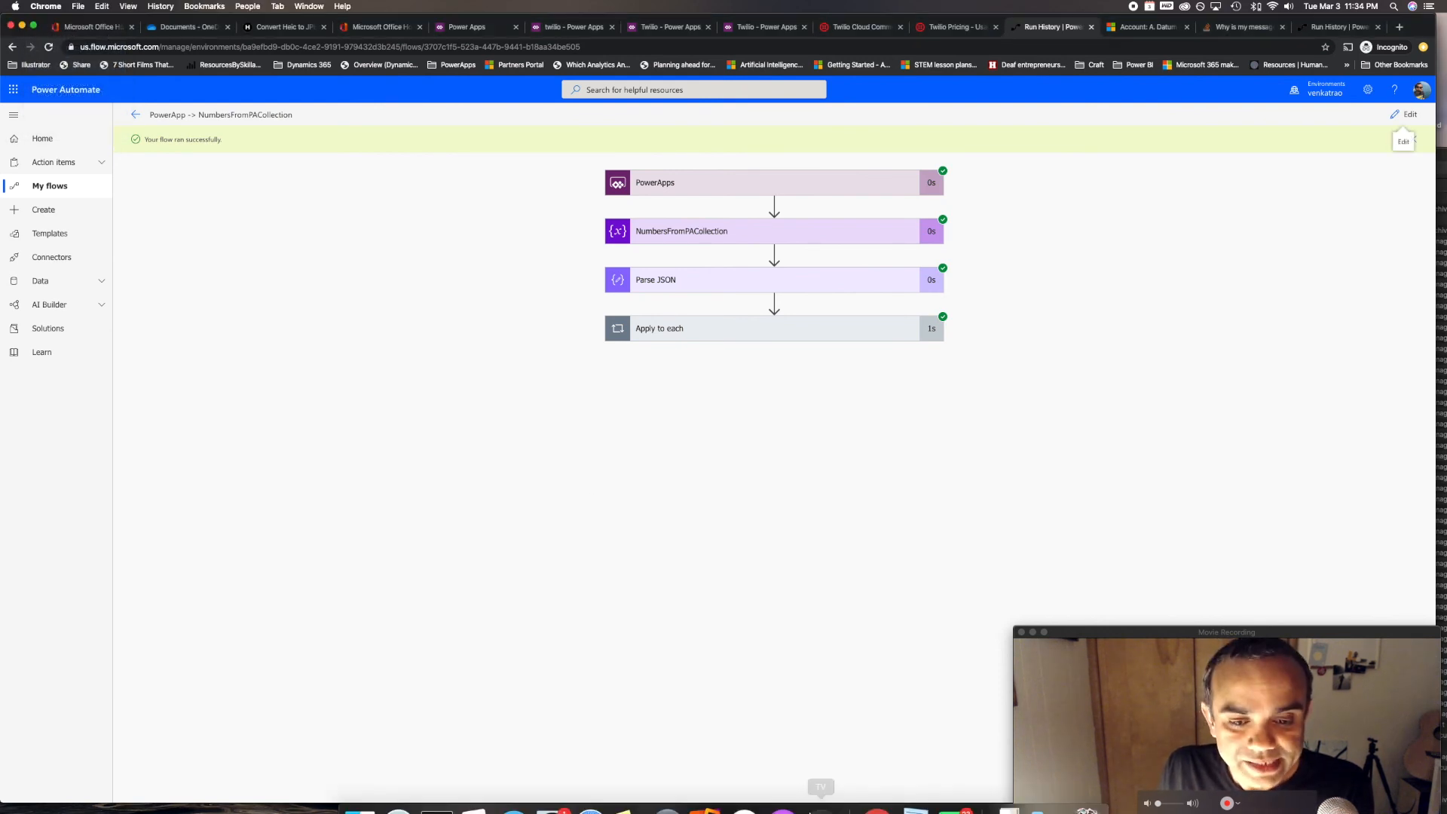
{"action": "left_click", "coordinate": [705, 789]}
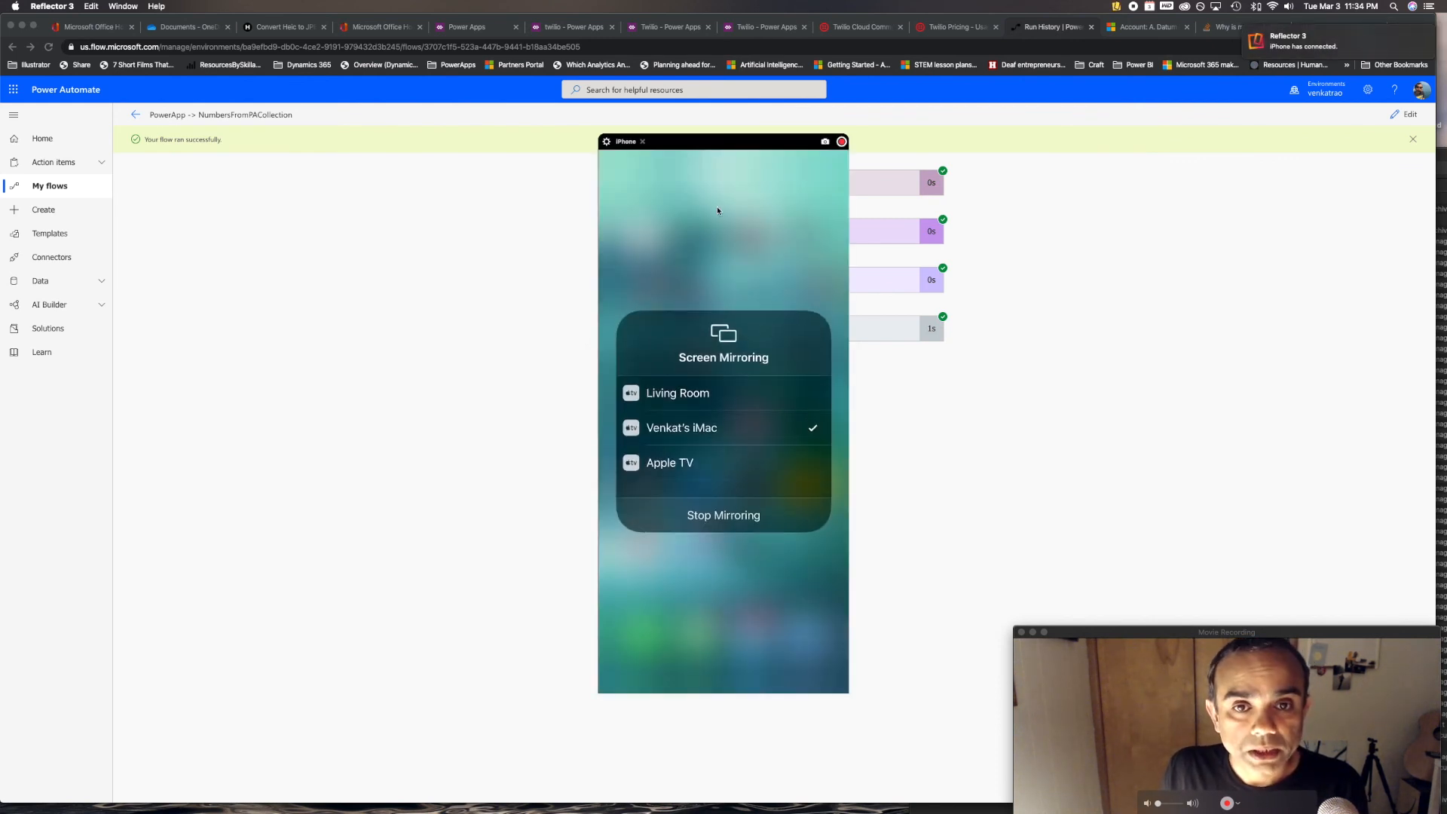
Place the iPhone mirror at the left and press the Twilio app's button twice
{"action": "left_click_drag", "start_coordinate": [741, 149], "coordinate": [248, 160]}
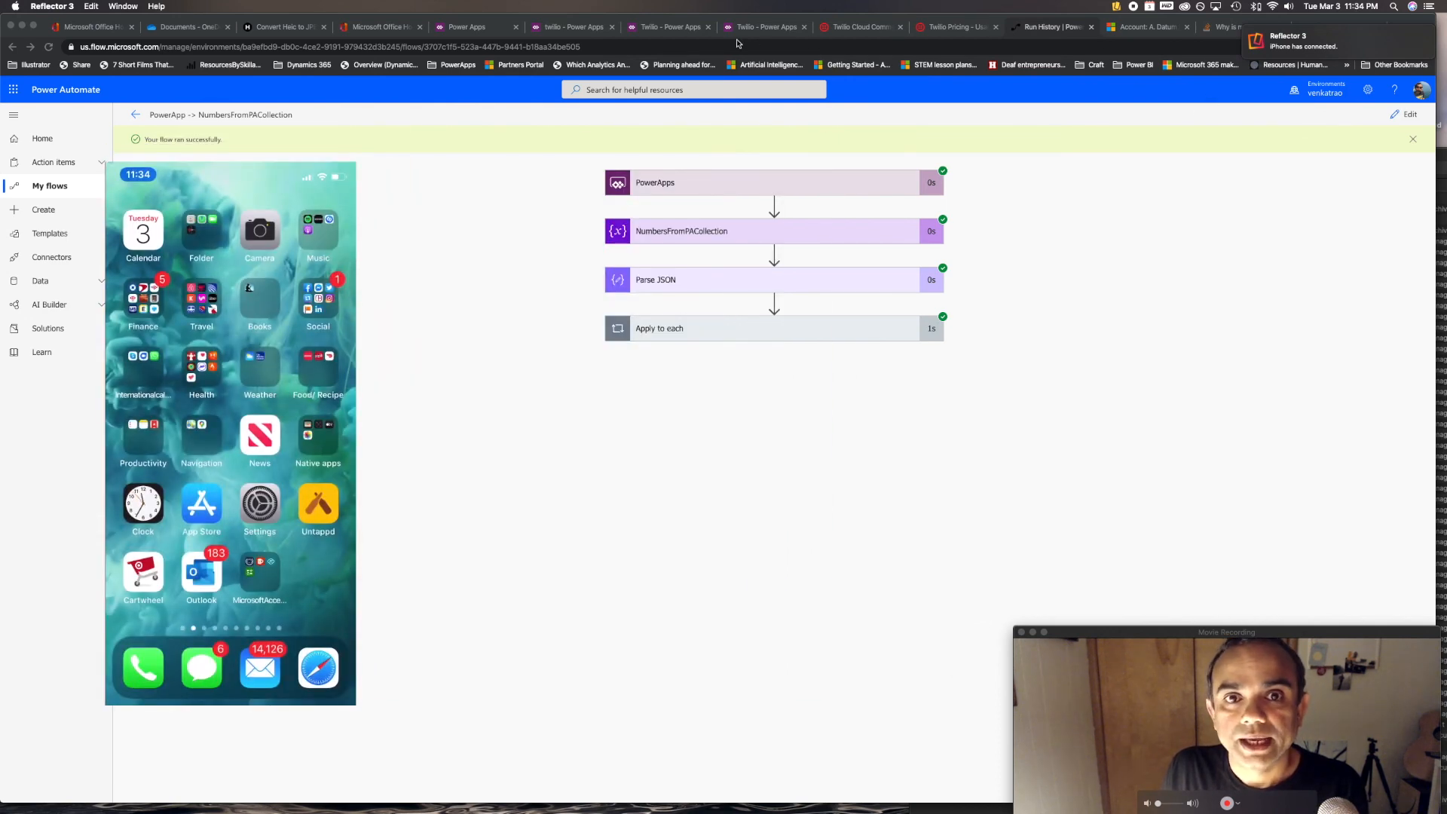
{"action": "left_click", "coordinate": [653, 38]}
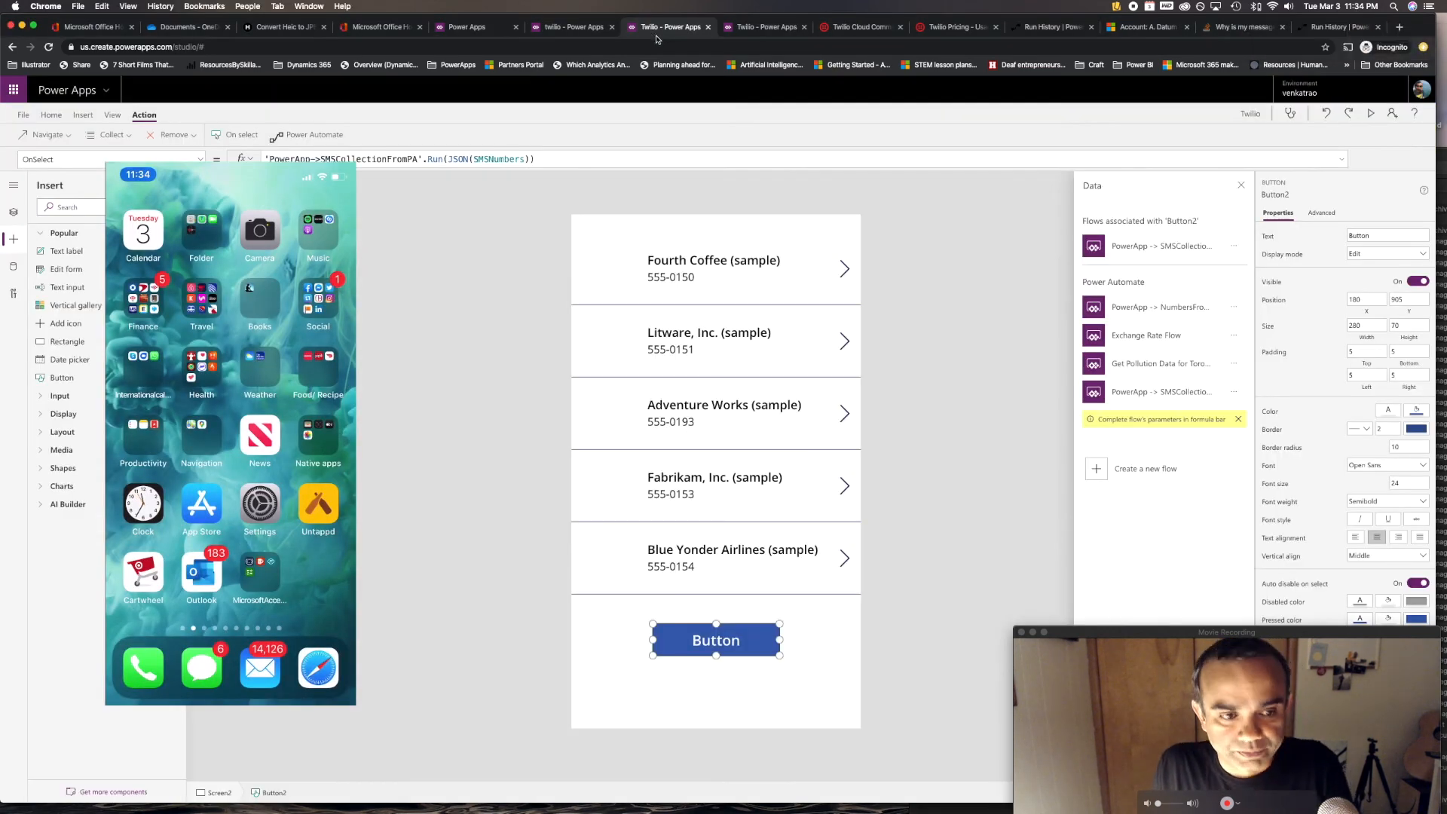
{"action": "left_click", "coordinate": [735, 650], "text": "alt"}
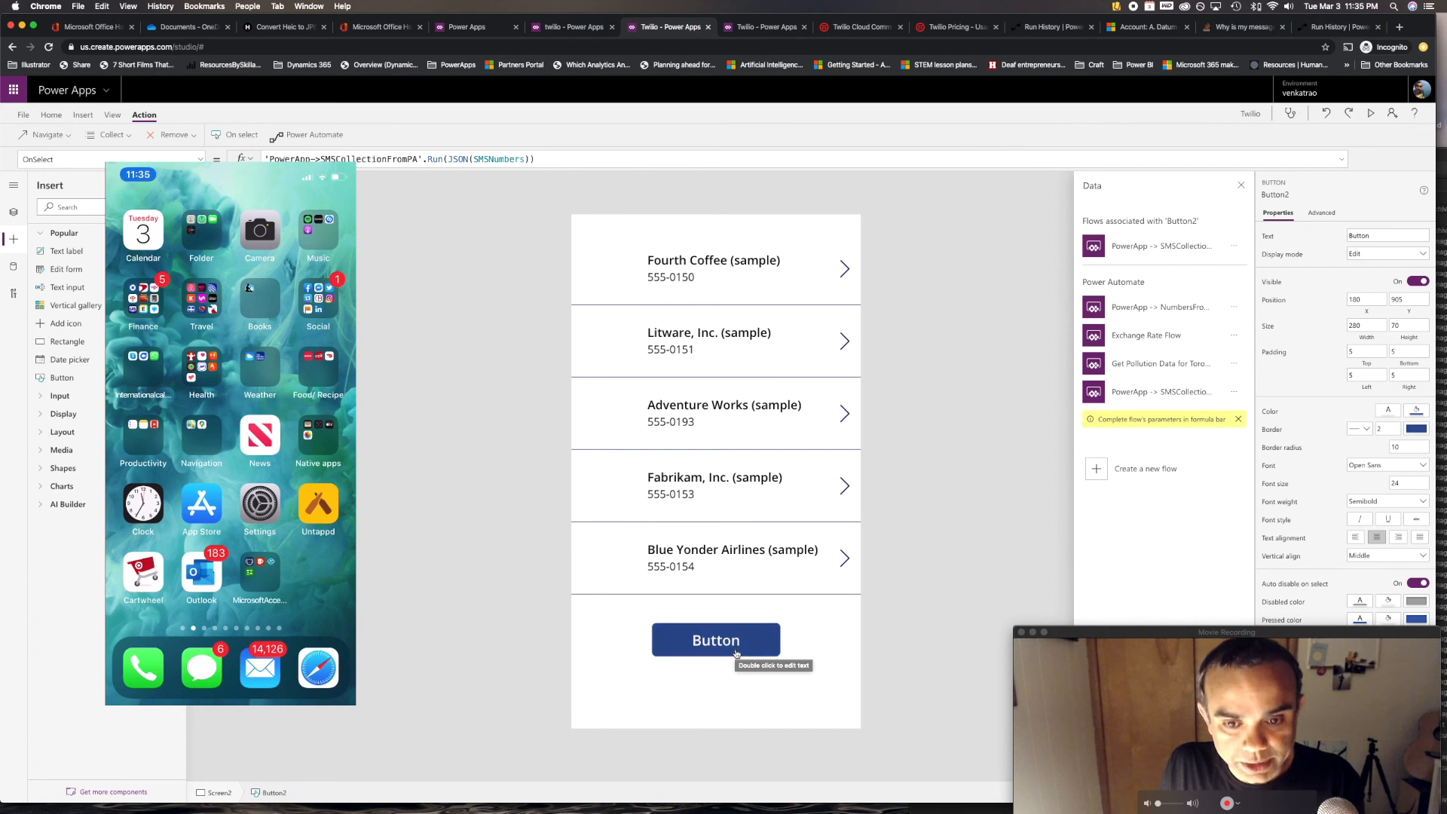
{"action": "left_click", "coordinate": [736, 651], "text": "alt"}
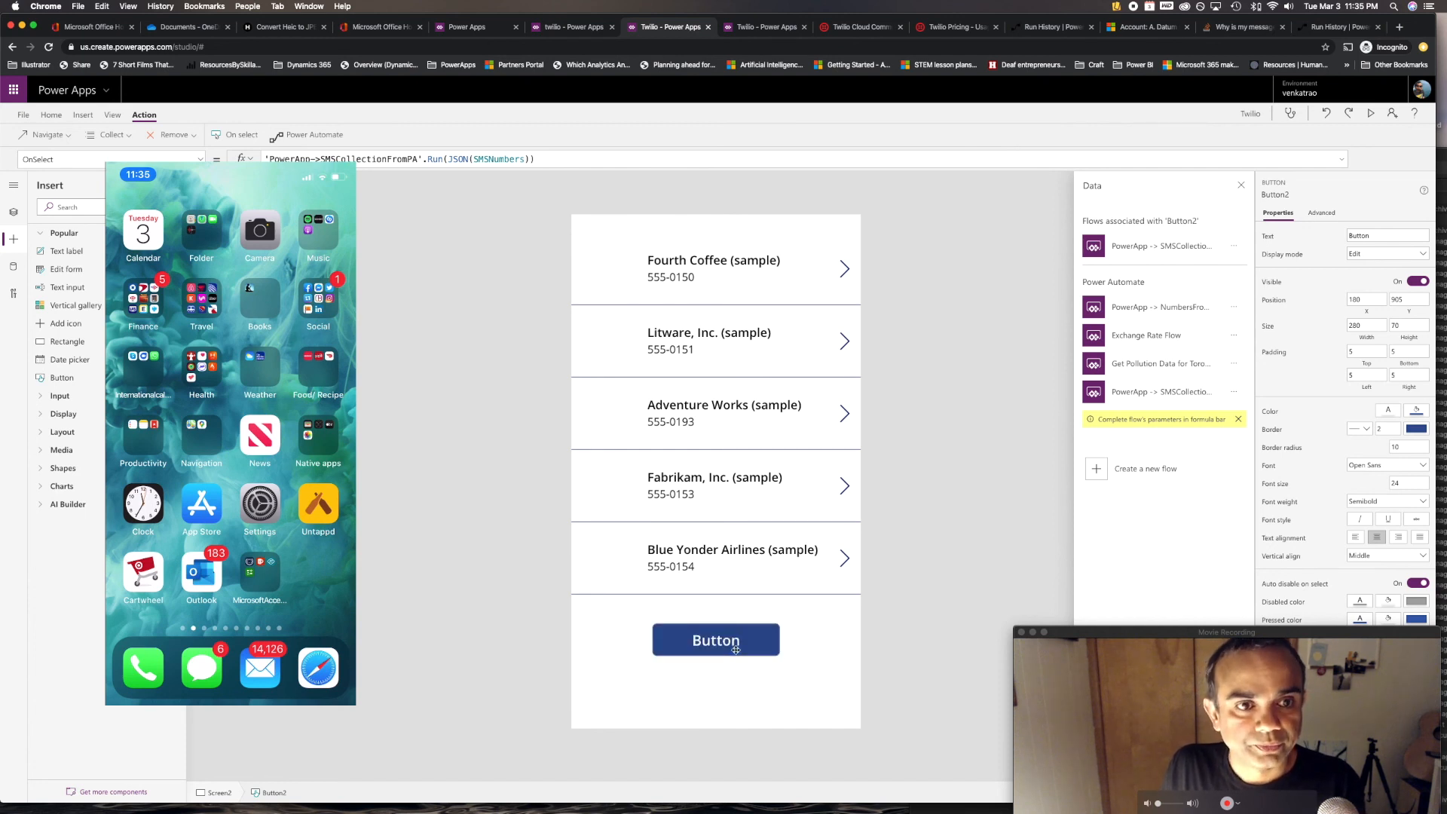